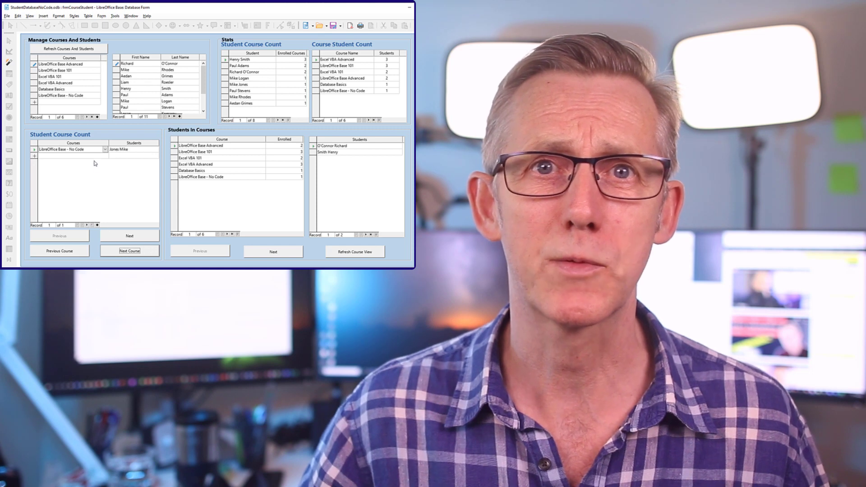
Step: Add an enrolment for the course LibreOffice Base - No Code, choosing the third student in the list, and go to the previous course
left_click(91, 155)
left_click(105, 156)
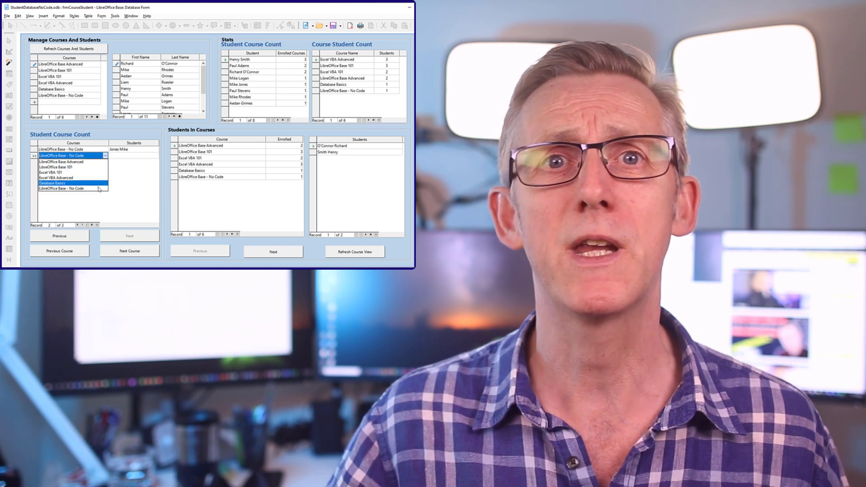
left_click(90, 189)
left_click(133, 156)
left_click(155, 155)
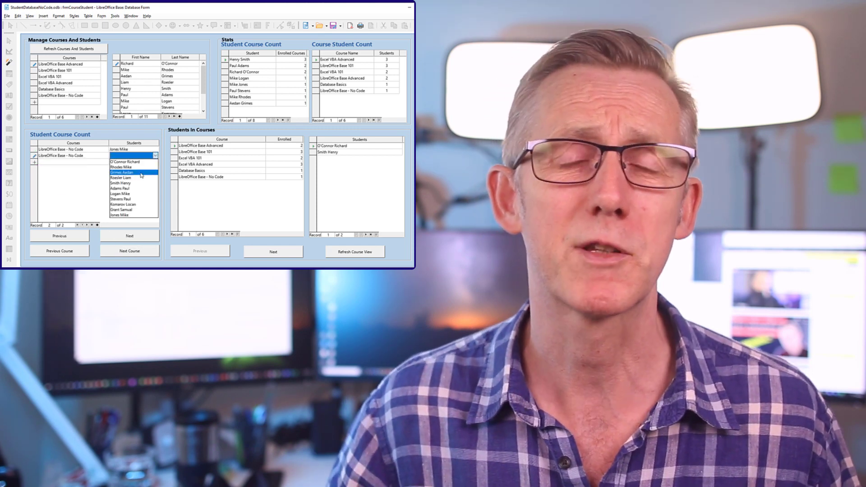
left_click(141, 173)
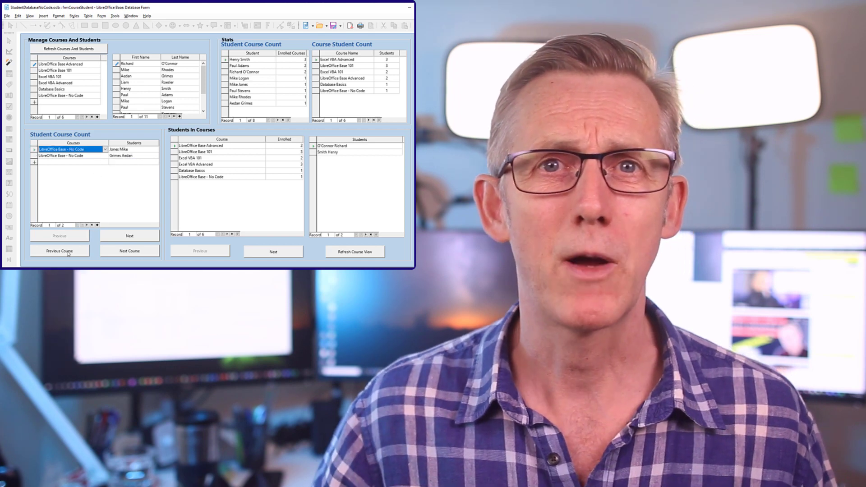
left_click(67, 253)
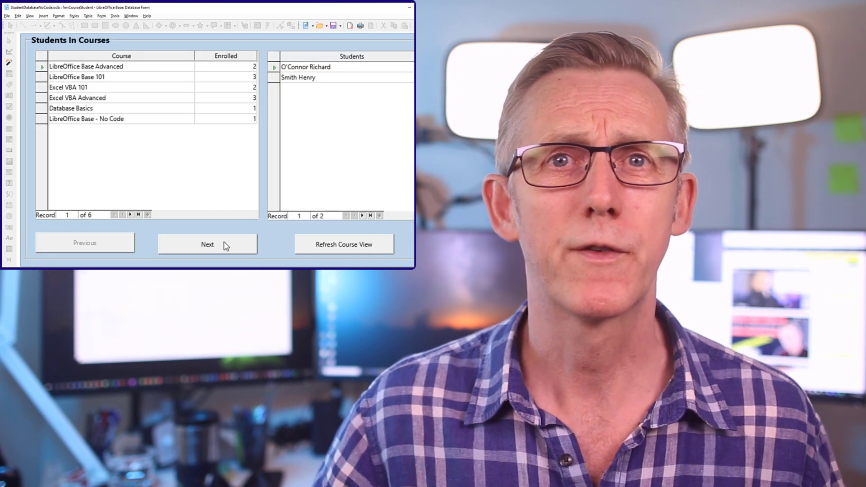
Step: Step through the Students In Courses records one by one up to LibreOffice Base - No Code to view each course's students
left_click(225, 246)
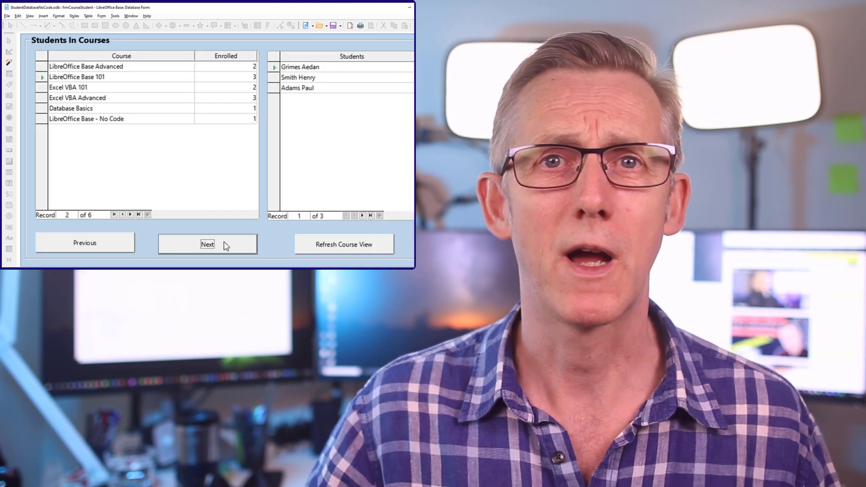
left_click(226, 246)
left_click(226, 246)
left_click(227, 246)
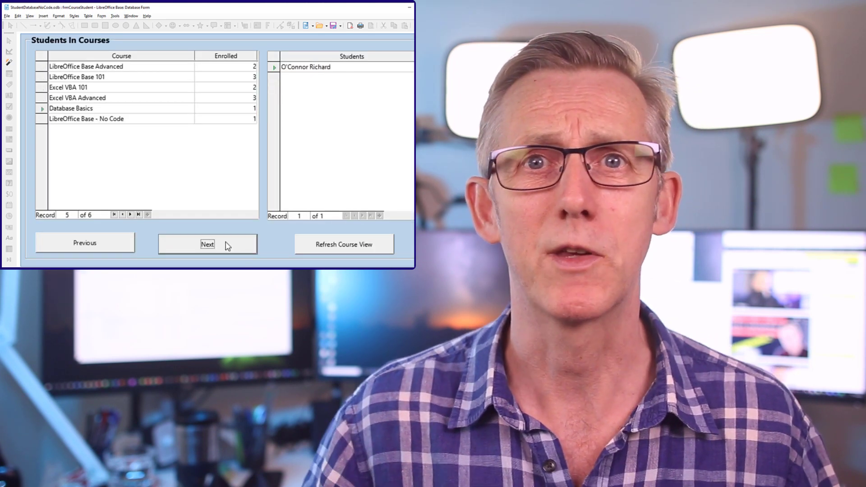
left_click(227, 246)
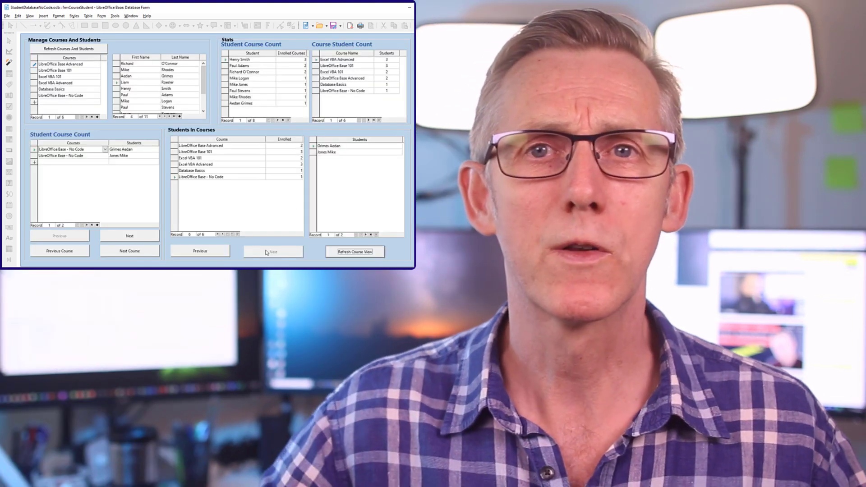
Step: Add a third enrolment for LibreOffice Base - No Code, choosing the fifth student in the list, and move to the previous record
left_click(96, 163)
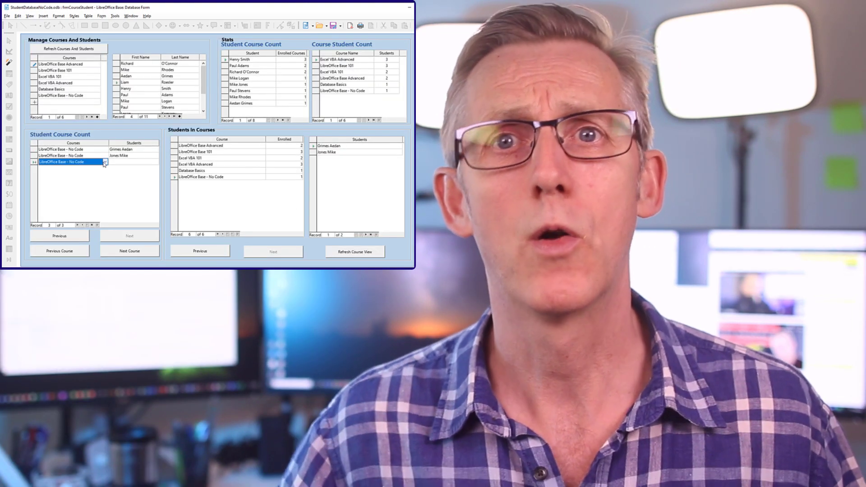
left_click(136, 162)
left_click(154, 162)
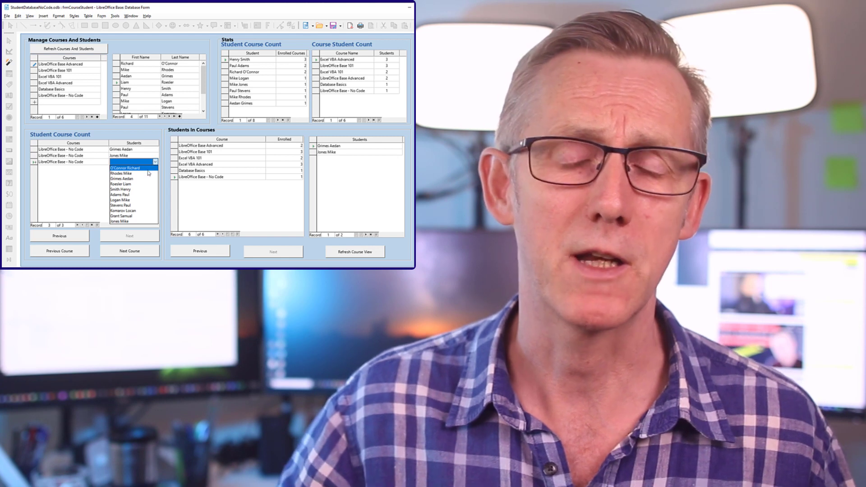
left_click(137, 190)
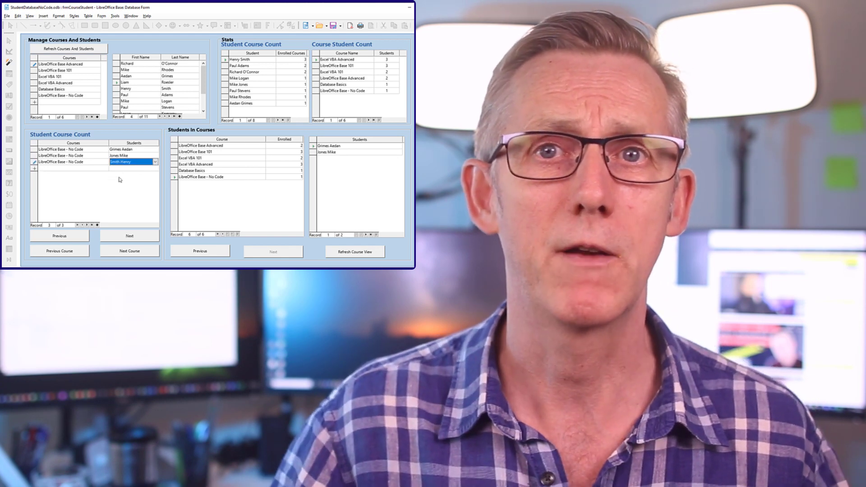
left_click(70, 240)
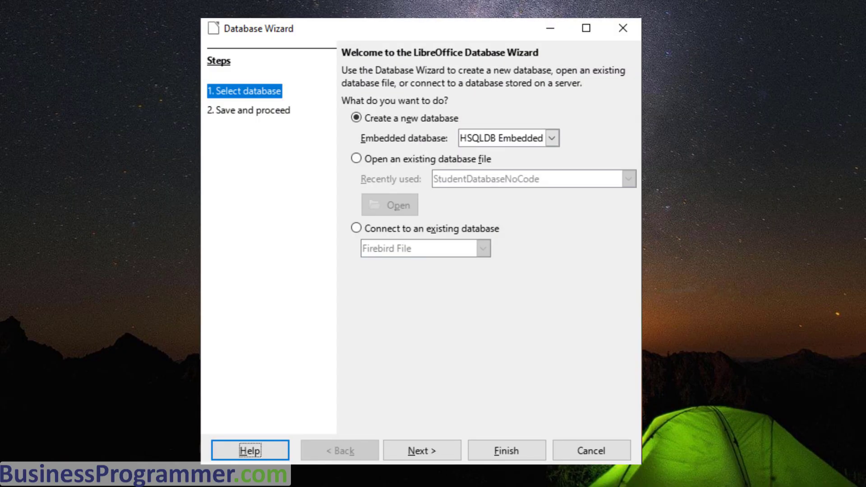
Step: Create a new HSQLDB Embedded database and save it as StudentDatabaseNoCode.odb
left_click(512, 451)
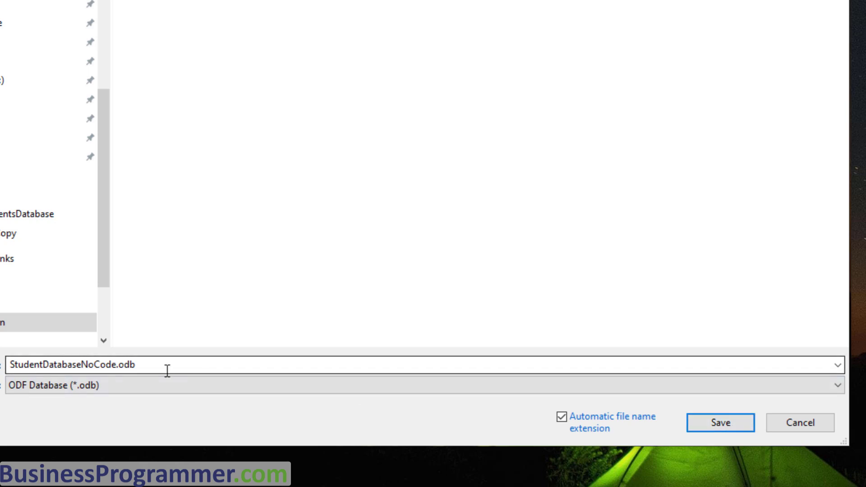
left_click(461, 399)
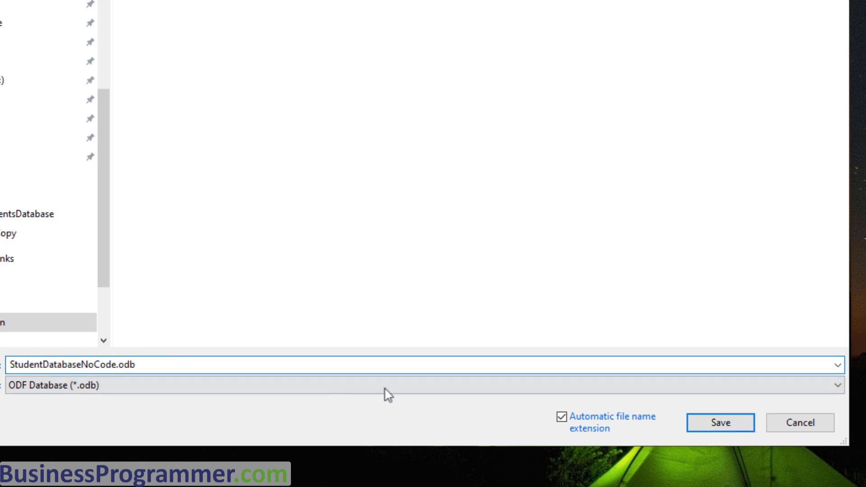
left_click(704, 423)
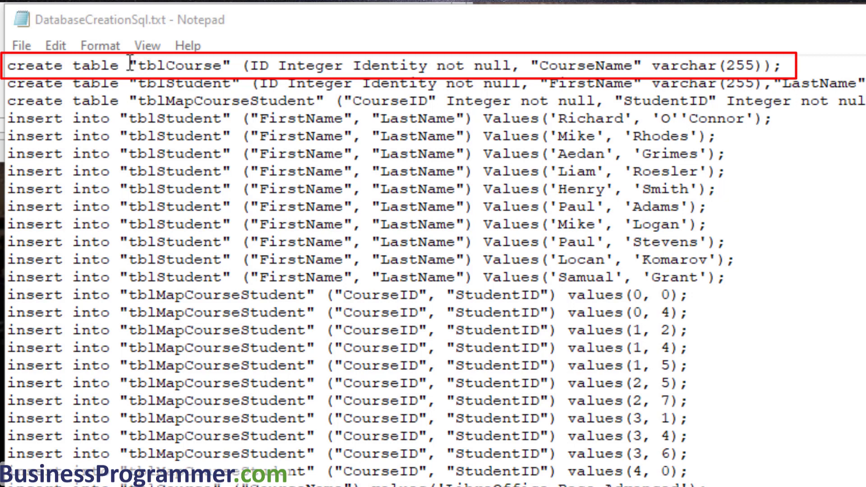
Step: Examine the ID and CourseName column definitions in the tblCourse create statement of DatabaseCreationSql.txt in Notepad
left_click_drag(129, 66, 268, 66)
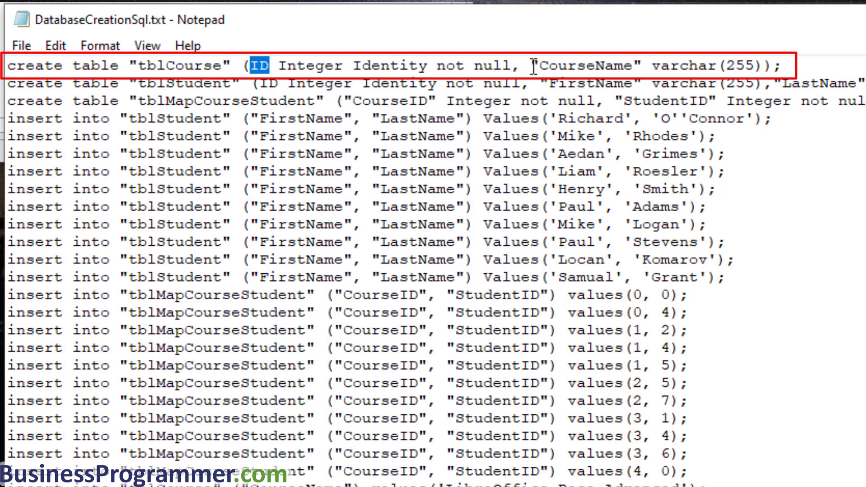
left_click_drag(533, 66, 643, 66)
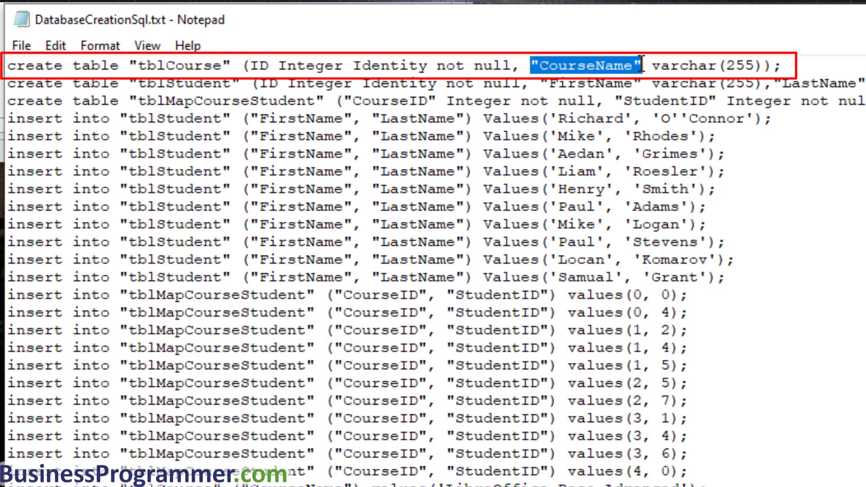
left_click(354, 145)
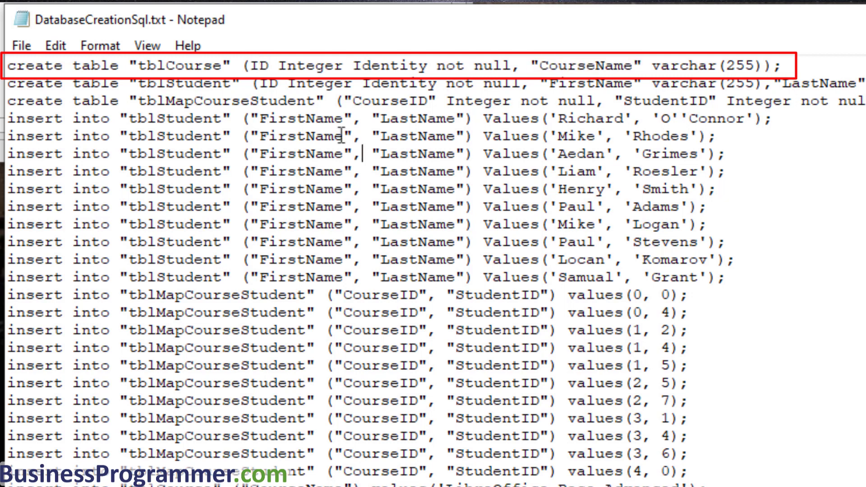
double_click(260, 66)
Step: Copy the tblCourse create statement from DatabaseCreationSql.txt and execute it as an SQL command in LibreOffice Base
left_click(222, 82)
left_click_drag(833, 70, 104, 23)
key("ctrl+c")
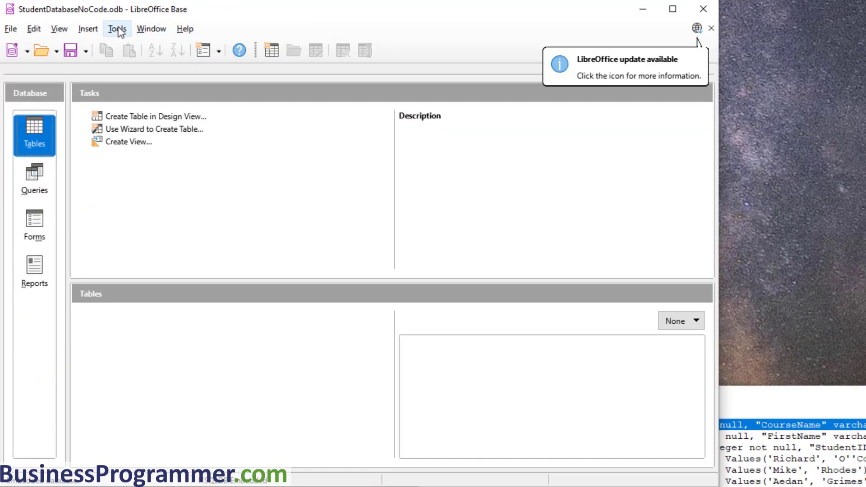
left_click(118, 28)
left_click(152, 89)
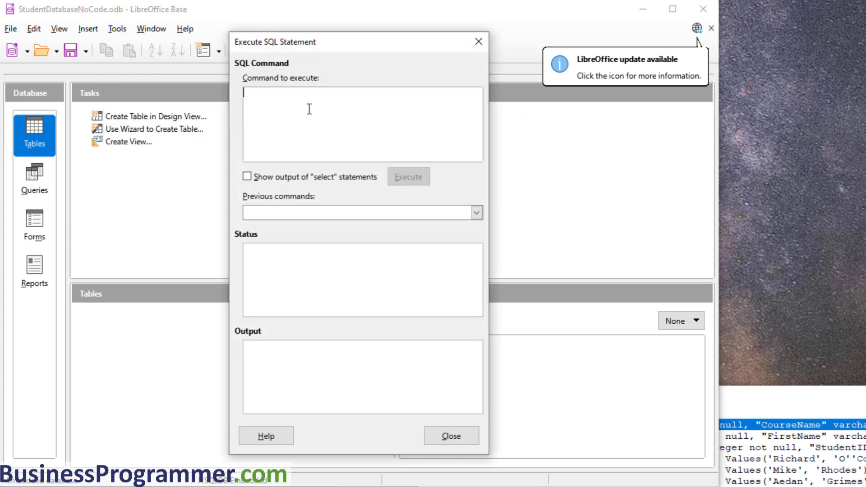
key("ctrl+v")
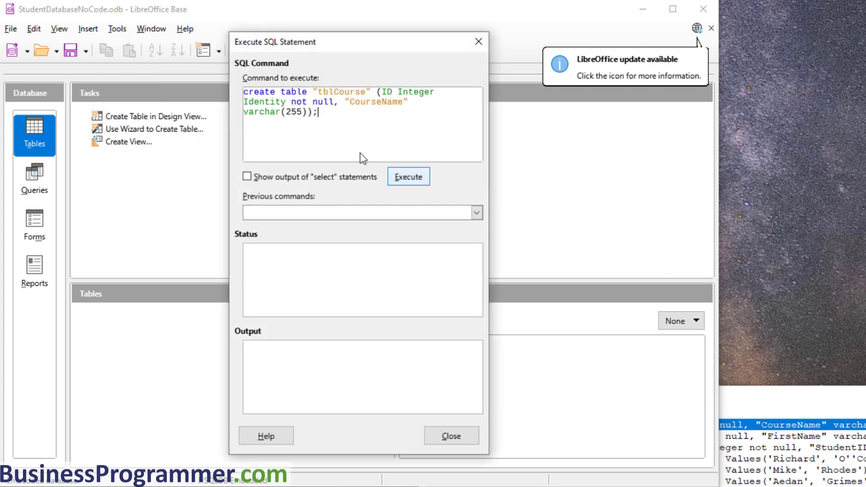
left_click(417, 177)
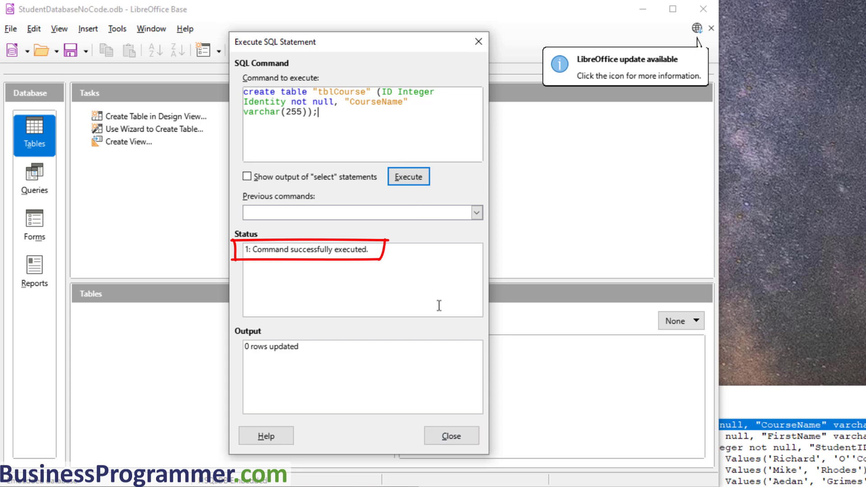
left_click(451, 436)
Step: Refresh the table list and open tblCourse to check its structure
left_click(59, 28)
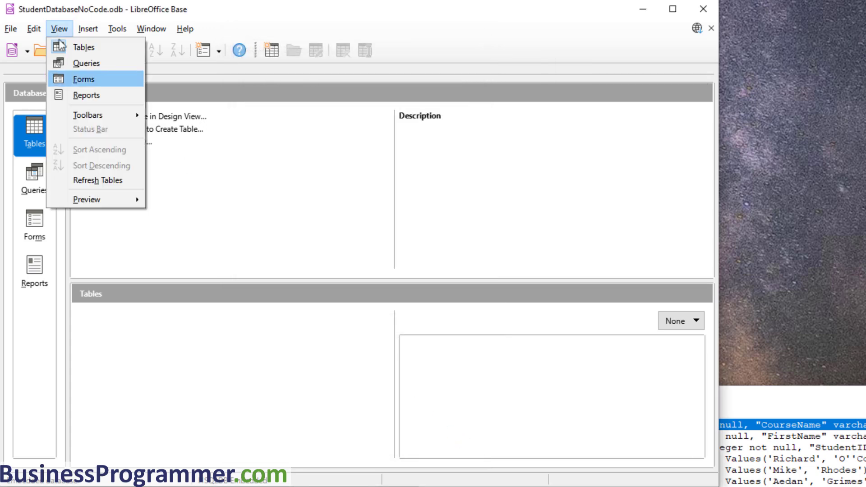
left_click(107, 179)
double_click(122, 317)
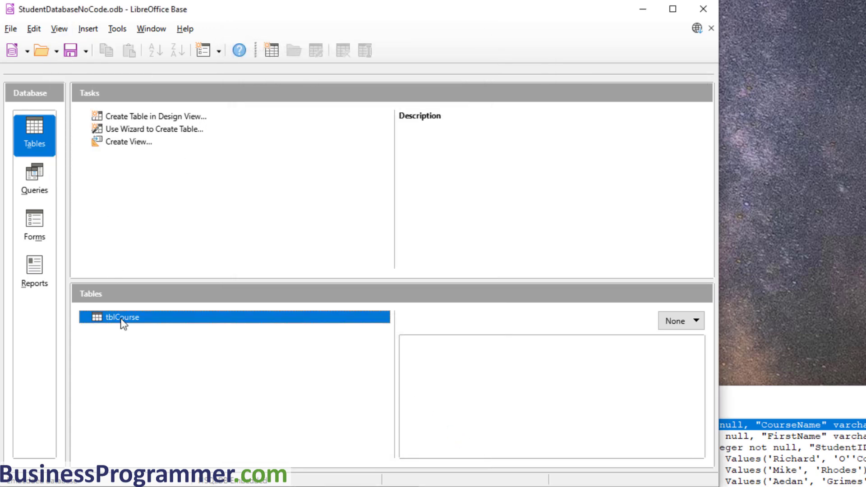
left_click(254, 16)
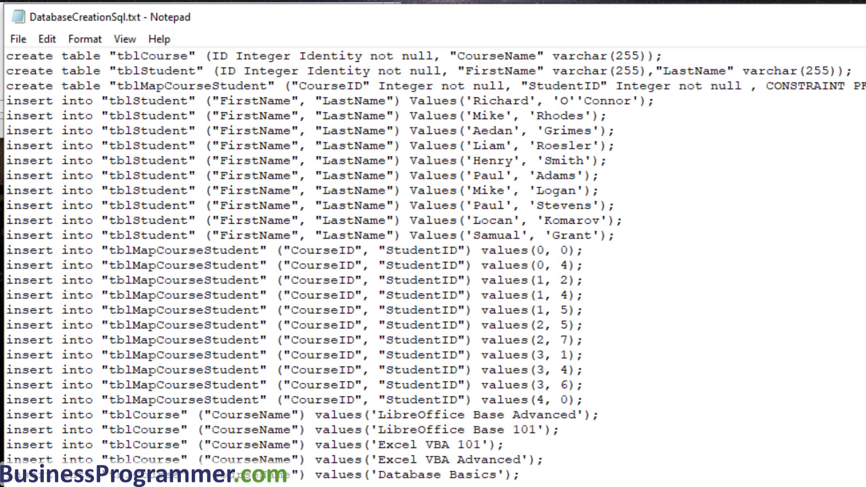
Step: Copy the create statements for tblStudent and tblMapCourseStudent from DatabaseCreationSql.txt in Notepad and execute them as SQL in Base
left_click_drag(865, 85, 4, 71)
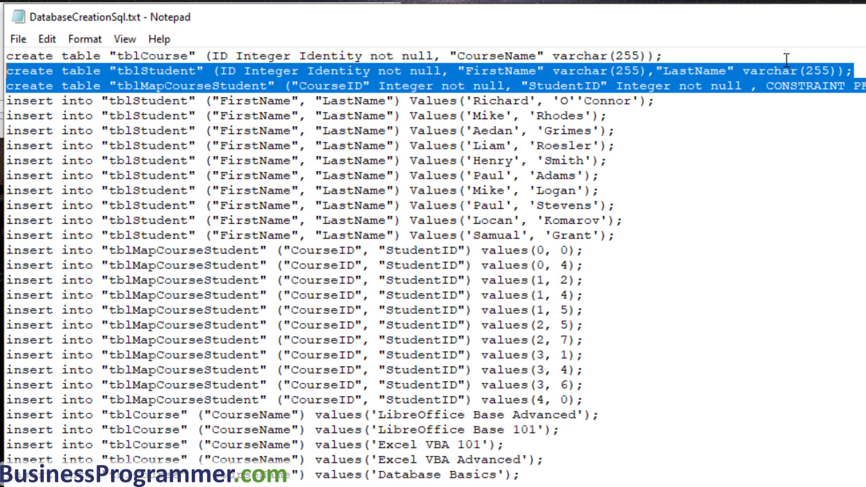
left_click(230, 20)
left_click(118, 28)
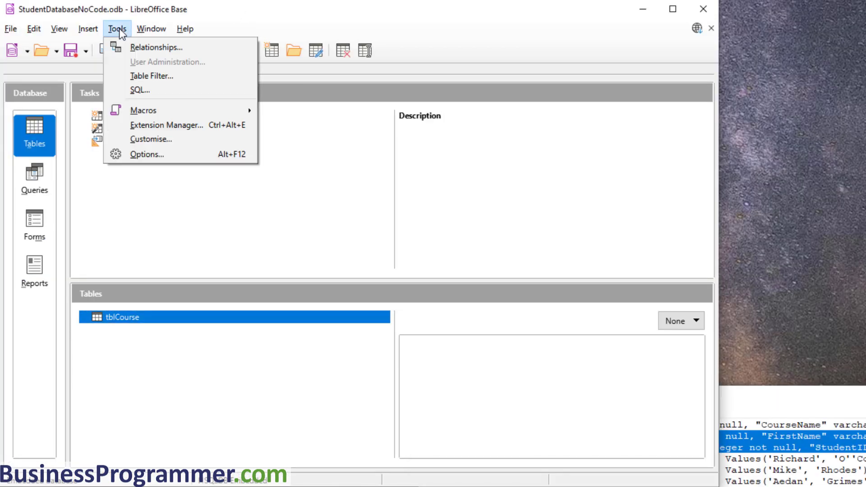
left_click(143, 90)
type("create table \"tblStudent\" (\"ID\" Integer Identity not null, \"FirstName\" varchar(255),\"LastName\" varchar(255)); create table \"tblMapCourseStudent\" (\"CourseID\" Integer not null, \"StudentID\" Integer not null , CONSTRAINT PK_CourseMember Primary Key (\"CourseID\", \"StudentID\"));")
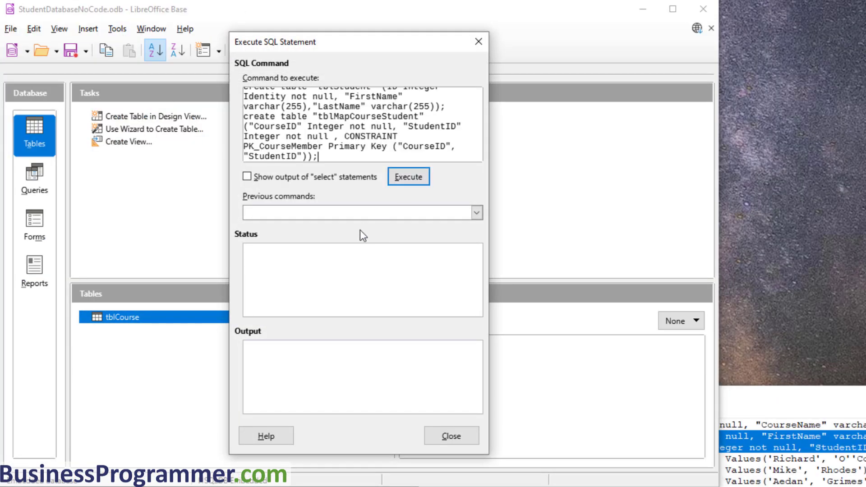
left_click(408, 181)
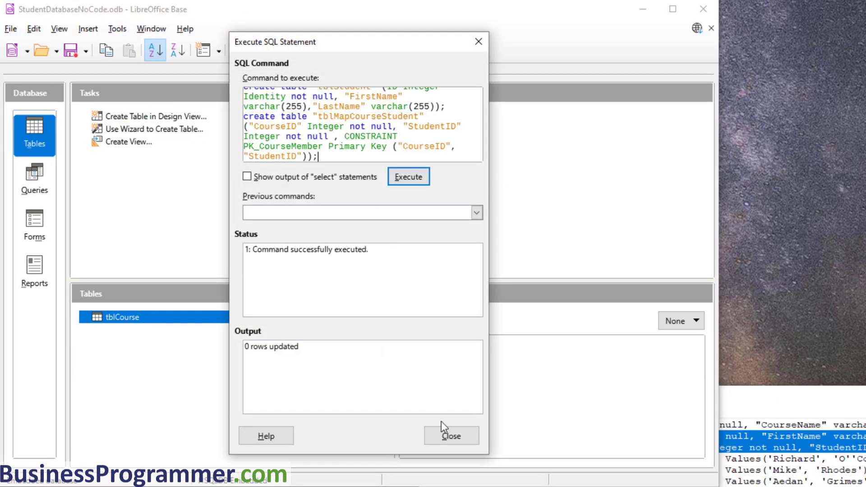
left_click(444, 434)
Step: Refresh the table list and open tblStudent to check its structure
left_click(59, 29)
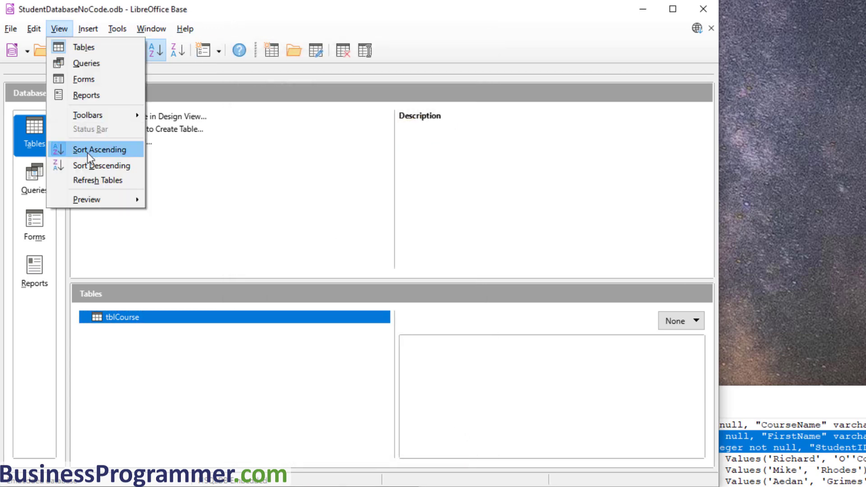
left_click(105, 181)
left_click(122, 344)
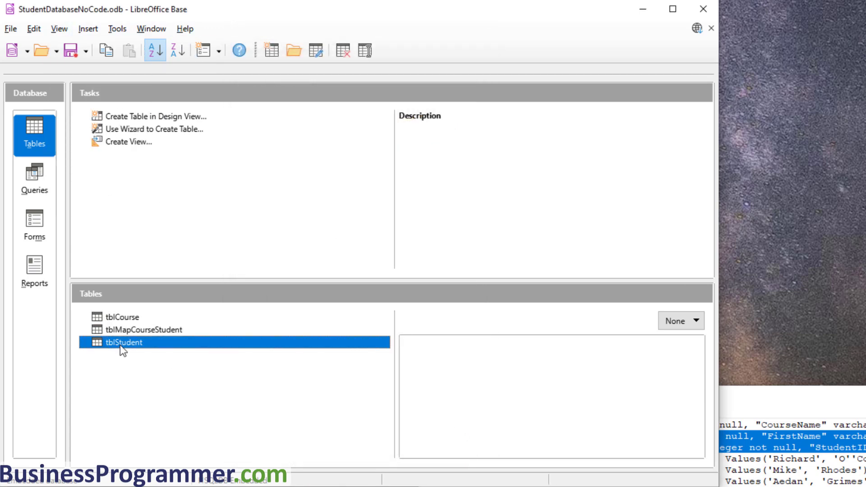
double_click(122, 344)
left_click(269, 29)
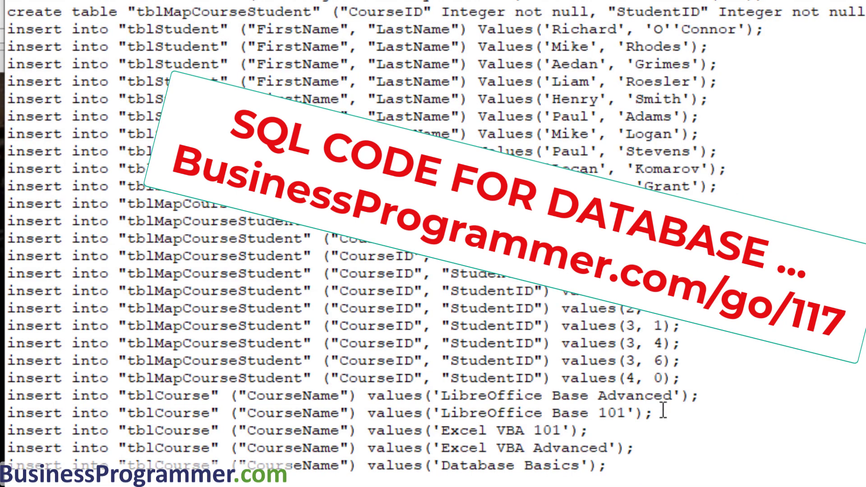
Step: In the Notepad SQL script, delete the first of the two consecutive quotes inside the surname of the first tblStudent insert statement
mouse_move(609, 472)
left_mouse_down()
mouse_move(501, 431)
mouse_move(113, 151)
mouse_move(7, 64)
mouse_move(7, 29)
left_mouse_up()
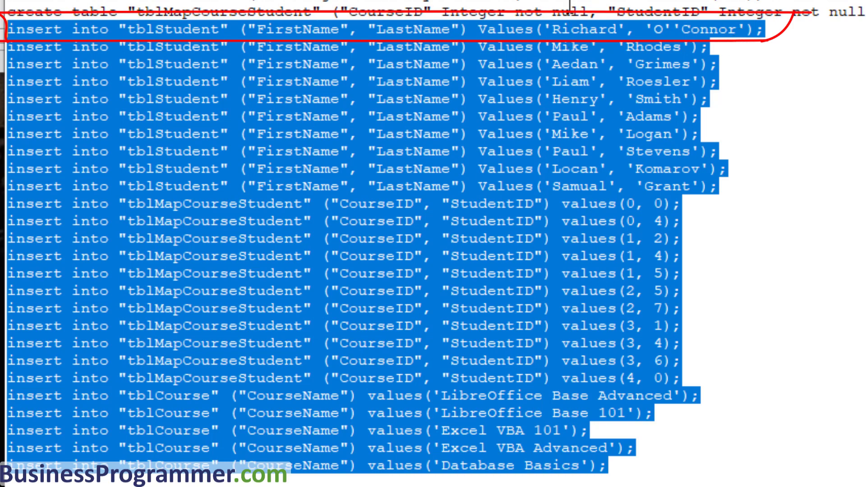
left_click(656, 28)
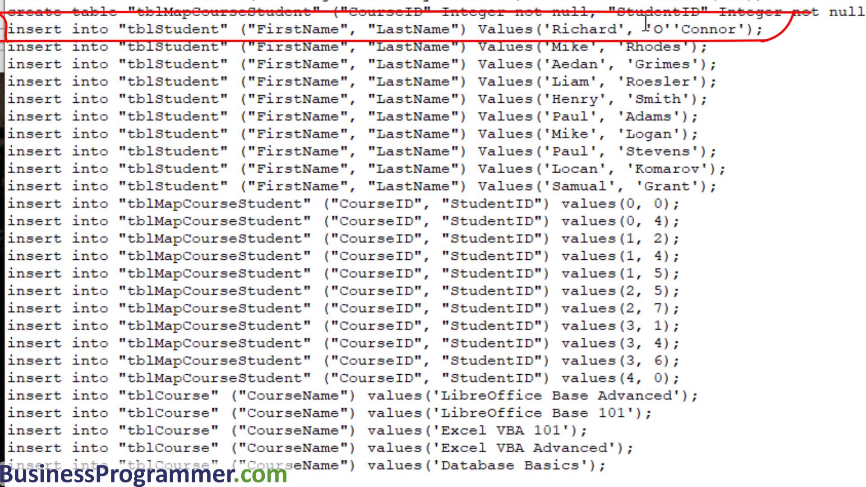
left_click_drag(644, 29, 746, 29)
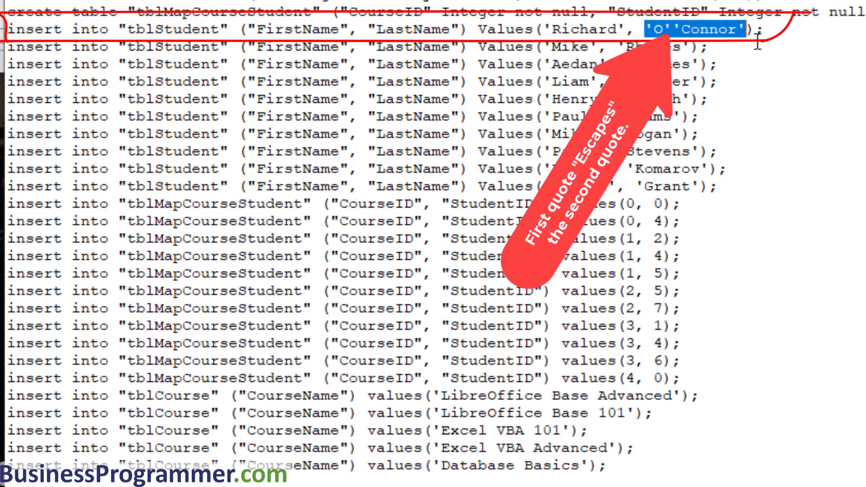
left_click(662, 29)
key("Delete")
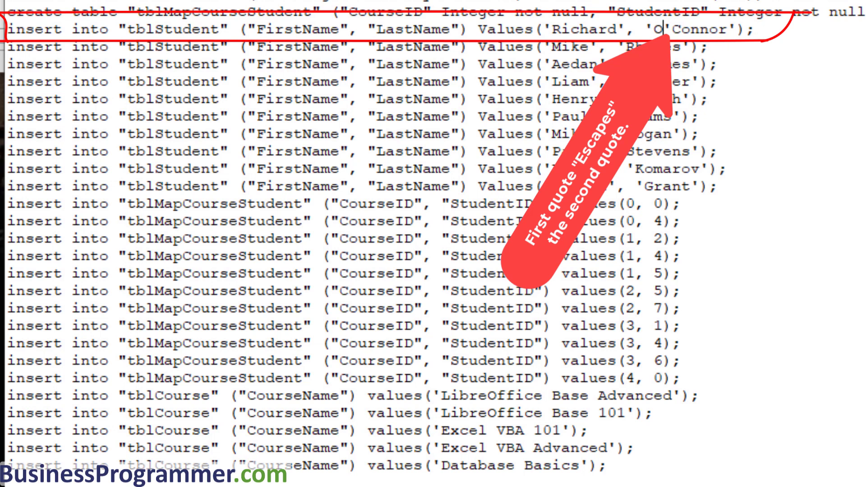
Step: Restore the second consecutive quote inside the surname of the first tblStudent insert statement
type("'")
key("Down")
key("Down")
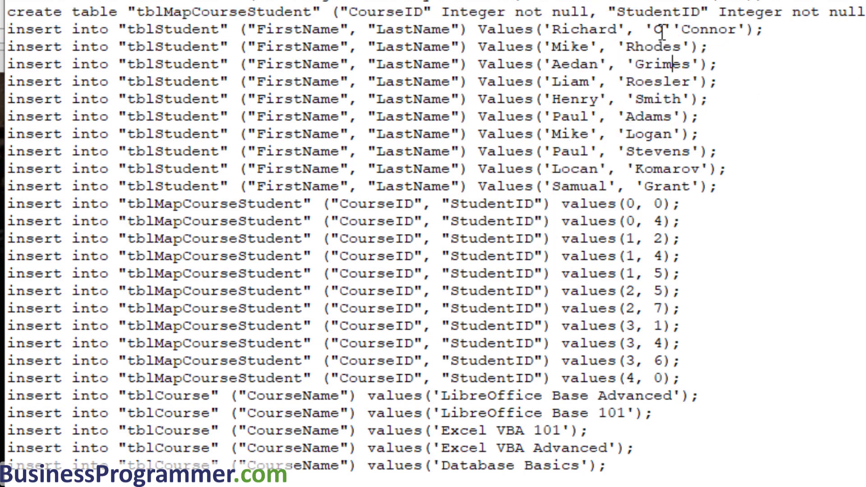
mouse_move(663, 29)
left_mouse_down()
mouse_move(678, 29)
mouse_move(663, 29)
left_mouse_up()
left_click(682, 29)
left_click(669, 63)
Step: Copy all the insert statements from the Notepad script and execute them as SQL in Base
left_click_drag(625, 465, 7, 28)
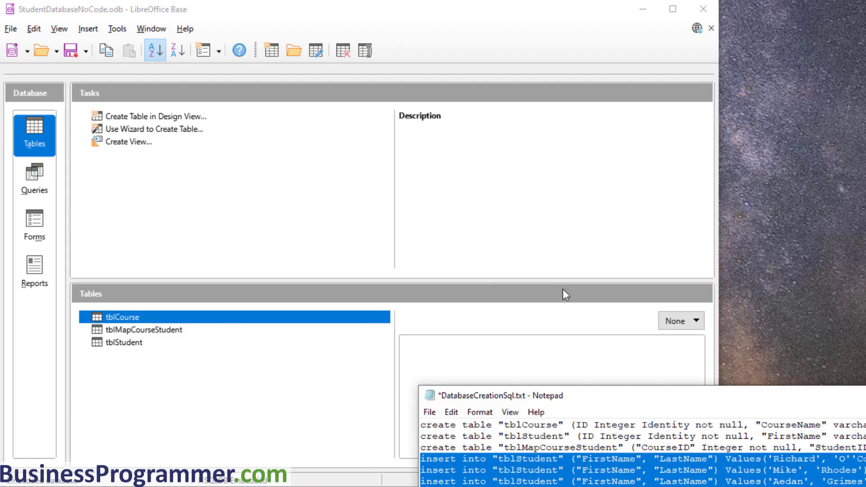
left_click(117, 28)
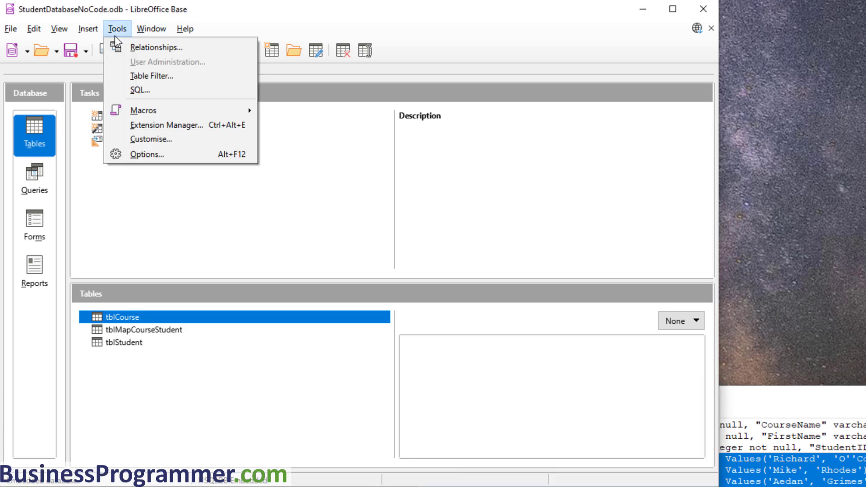
left_click(135, 89)
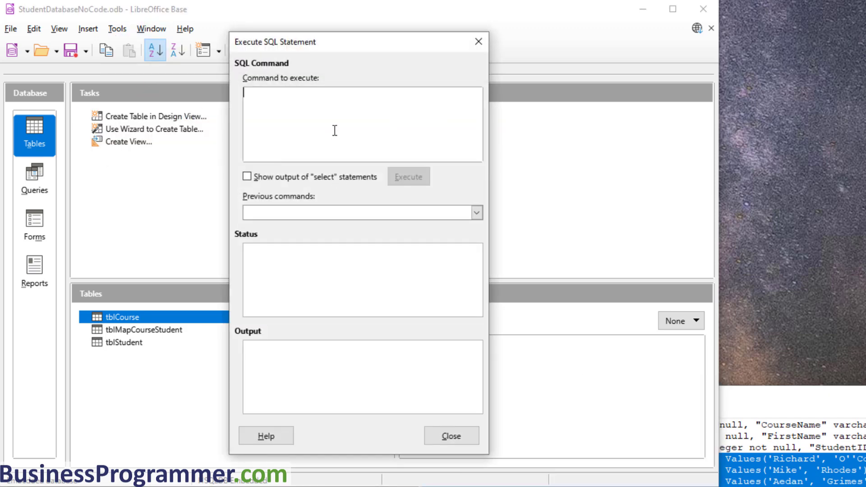
key("ctrl+v")
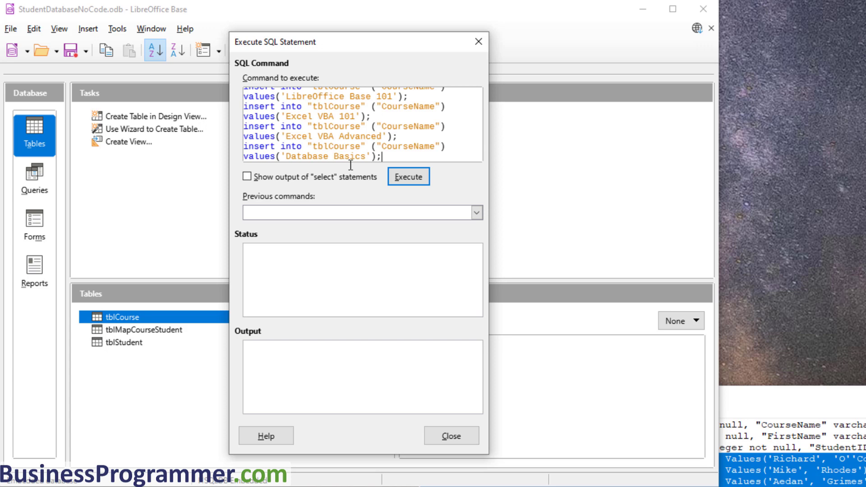
left_click(418, 182)
left_click(459, 432)
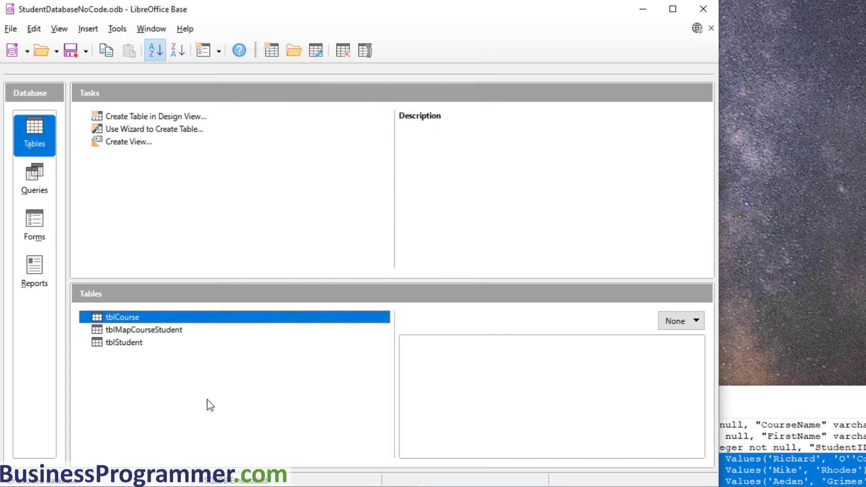
Step: Open tblCourse, tblMapCourseStudent and tblStudent in turn to check their inserted records
double_click(122, 318)
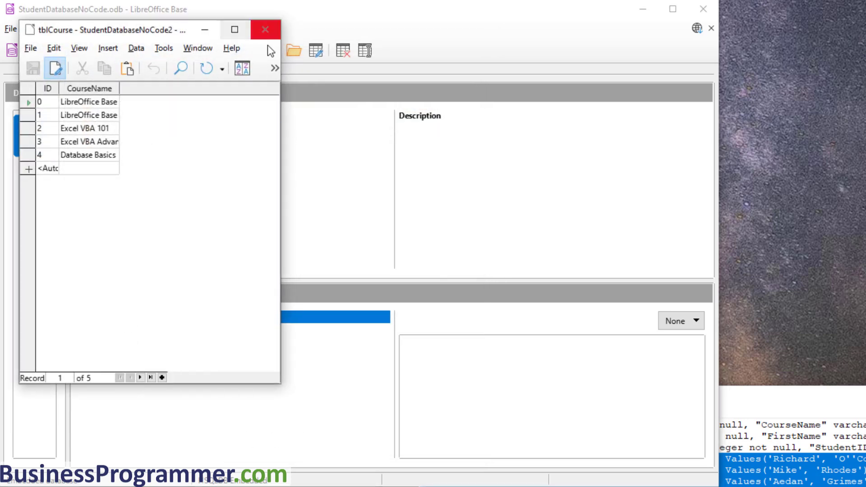
left_click(265, 30)
double_click(143, 332)
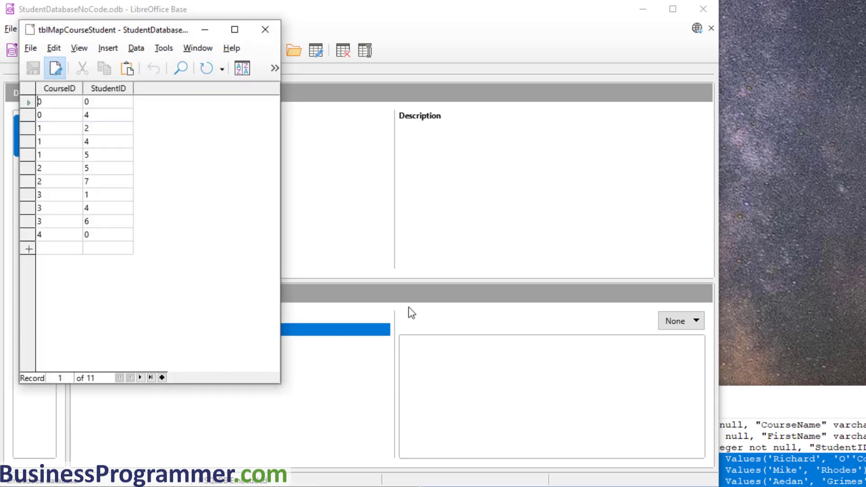
left_click(266, 30)
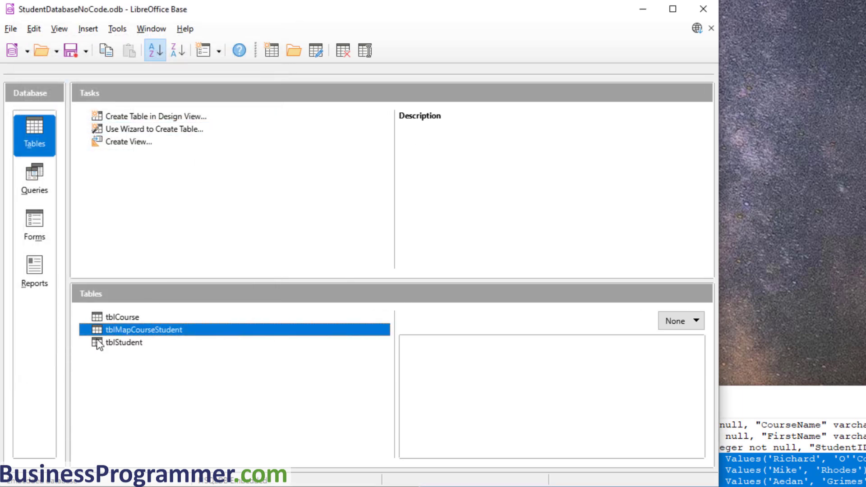
left_click(111, 343)
double_click(112, 343)
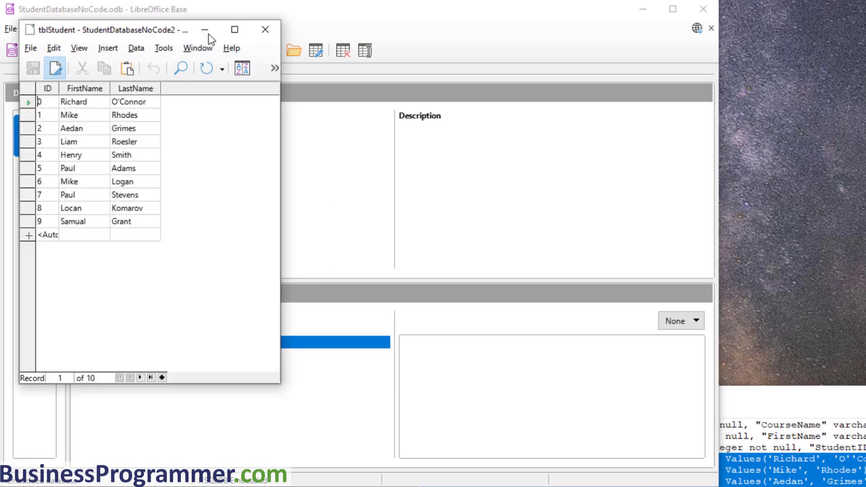
left_click(267, 30)
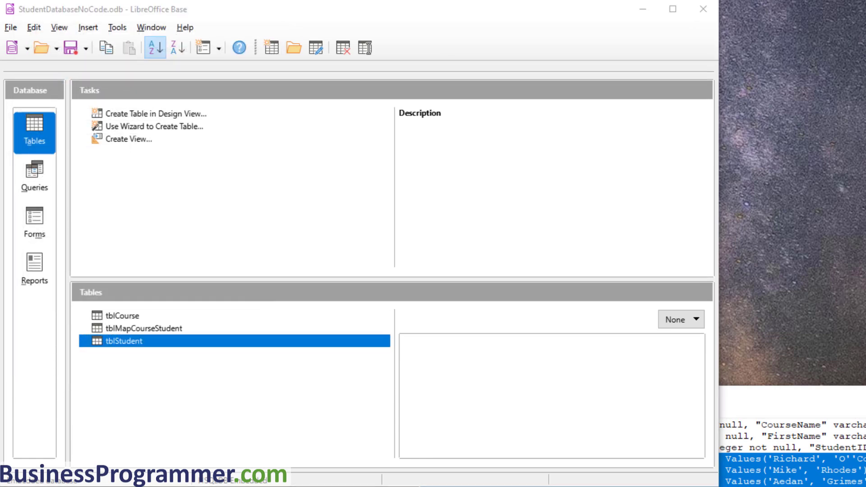
Step: Create a form in Design View and check which toolbars are enabled for it
left_click(39, 219)
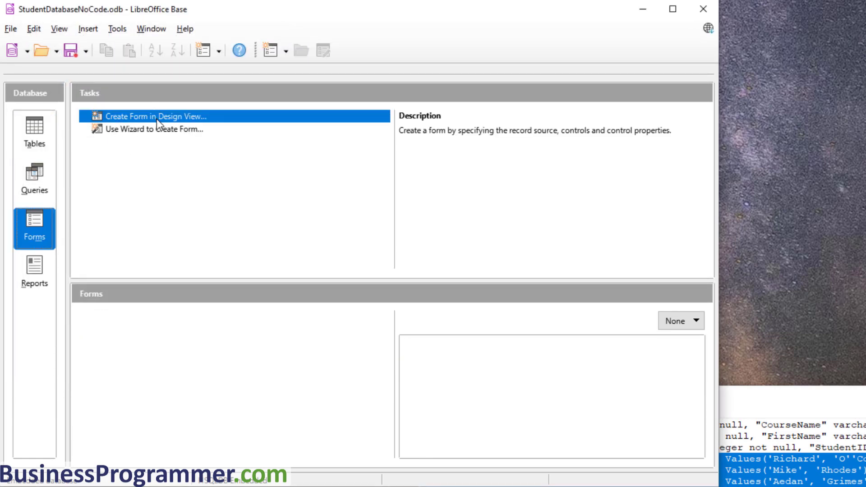
left_click(135, 114)
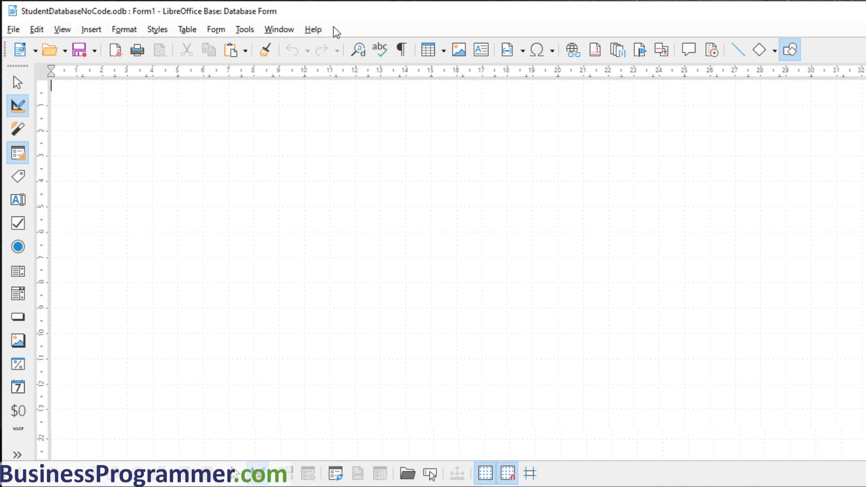
left_click(62, 29)
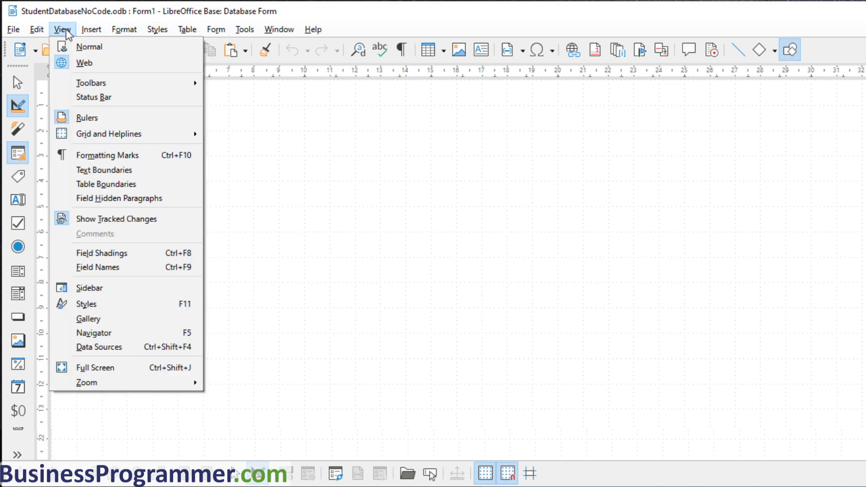
mouse_move(158, 82)
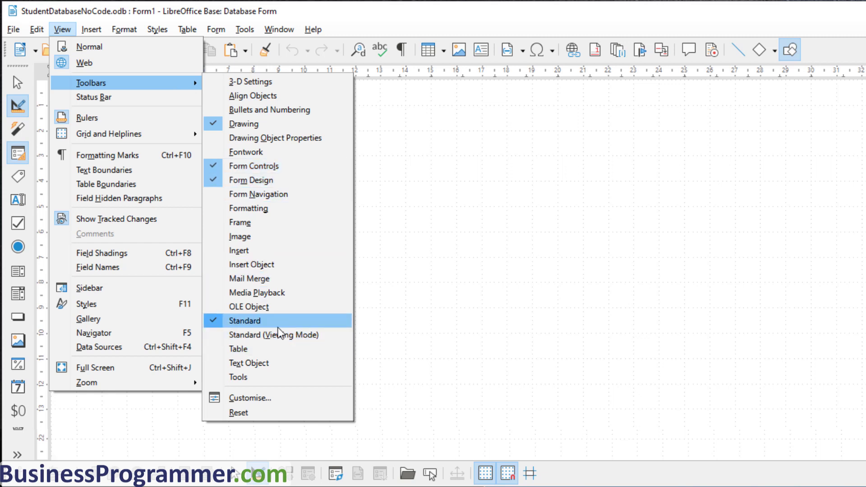
left_click(313, 124)
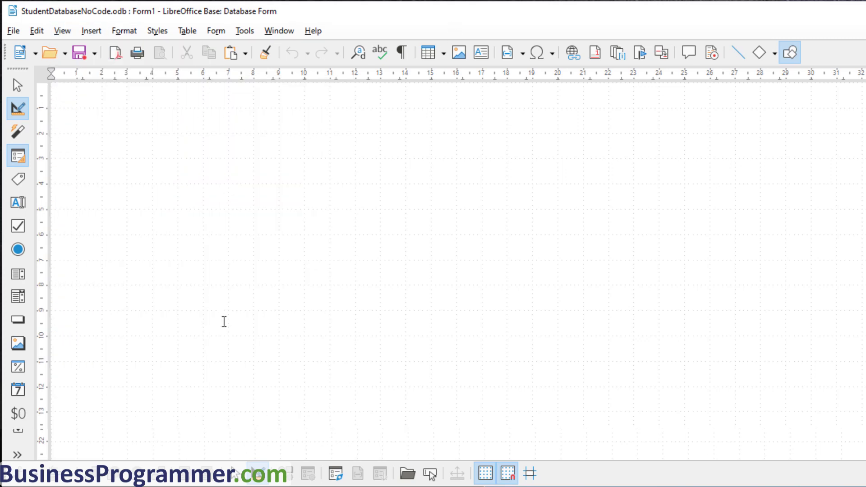
Step: Add a data form named dsNoData under Forms in the Form Navigator
left_click(337, 479)
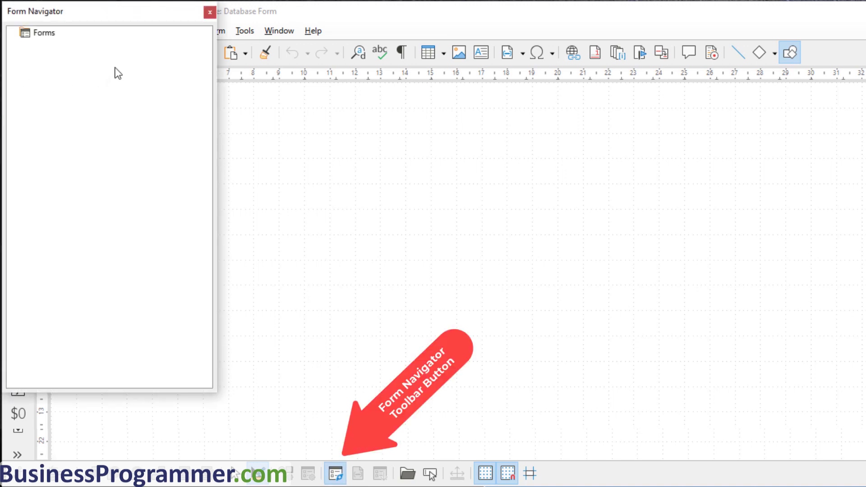
left_click(44, 33)
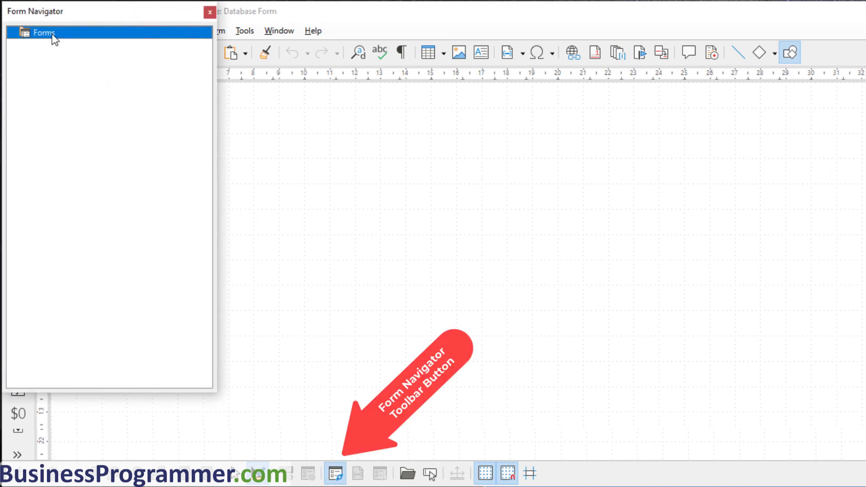
right_click(52, 34)
mouse_move(103, 43)
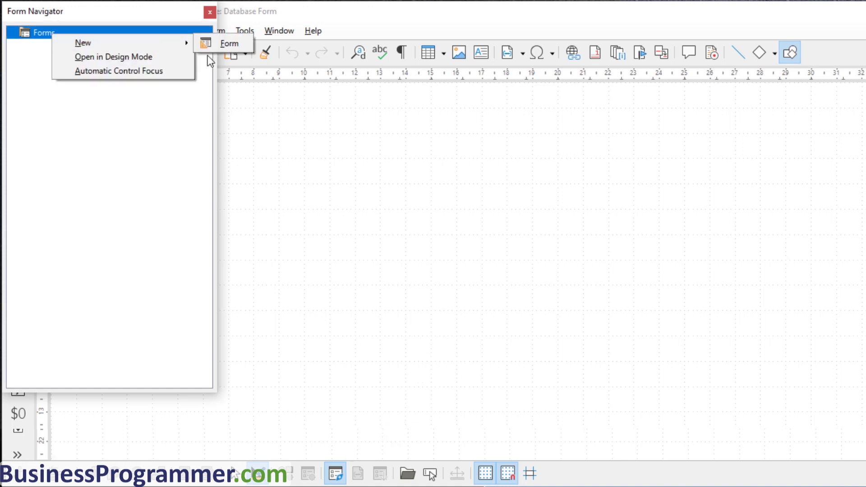
left_click(226, 42)
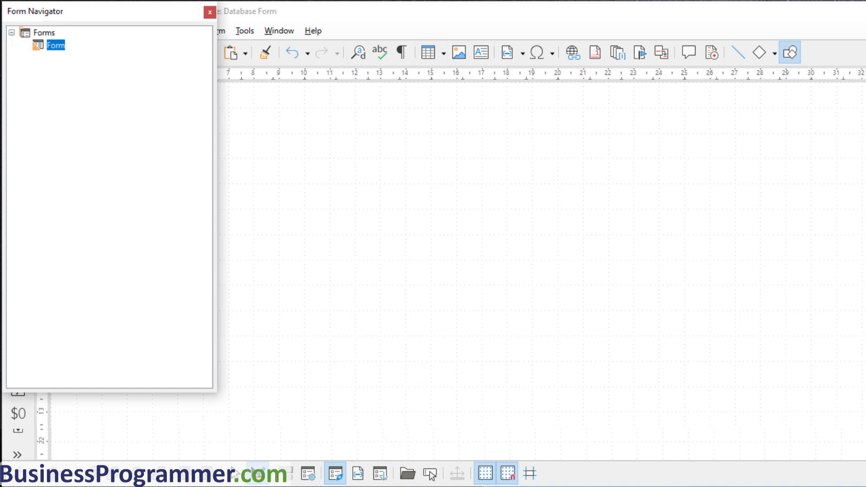
type("dsNoData")
key("Return")
left_click(210, 12)
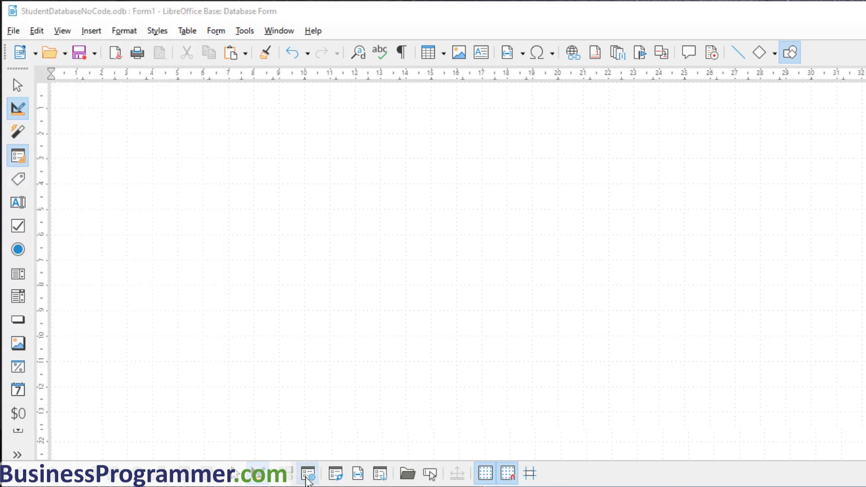
Step: Add a second data form named dsCourseTable directly under Forms in the Form Navigator
left_click(335, 474)
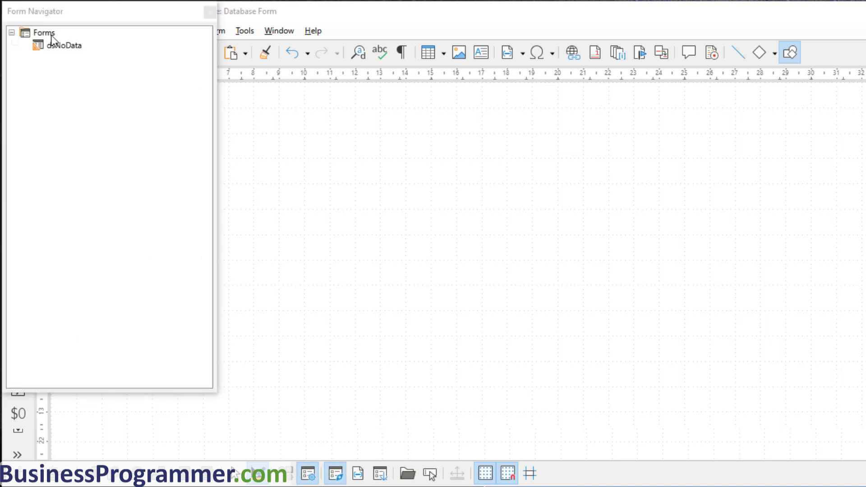
left_click(51, 33)
right_click(50, 33)
mouse_move(179, 42)
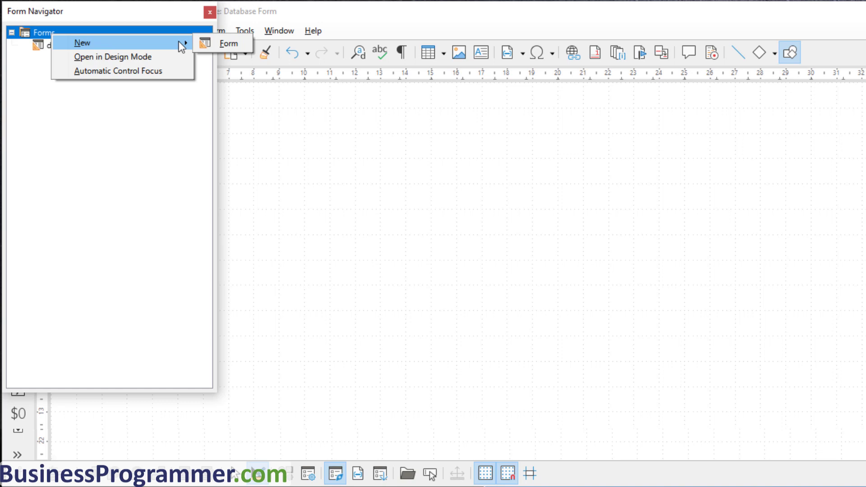
left_click(235, 45)
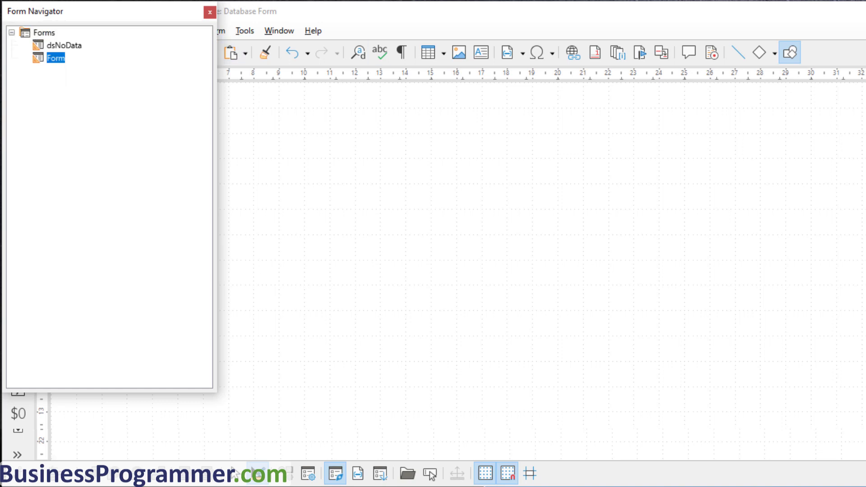
type("dsCourseTable")
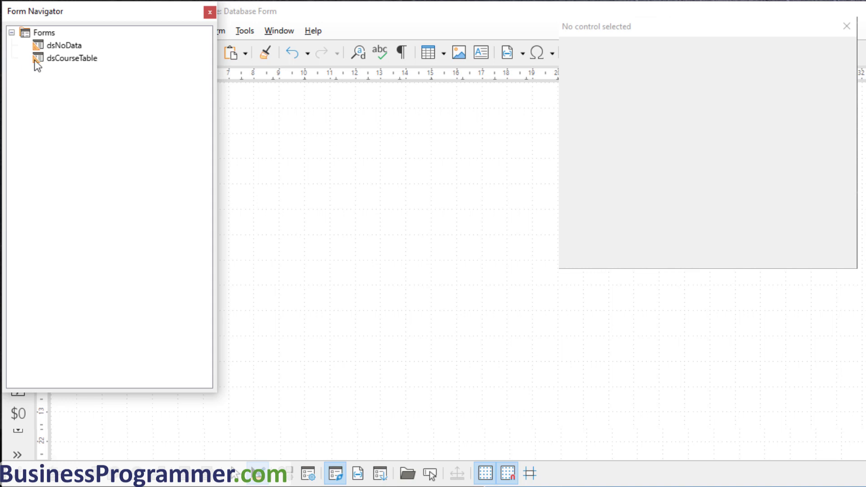
Step: Set the content of the dsCourseTable form to the table tblCourse
left_click(36, 58)
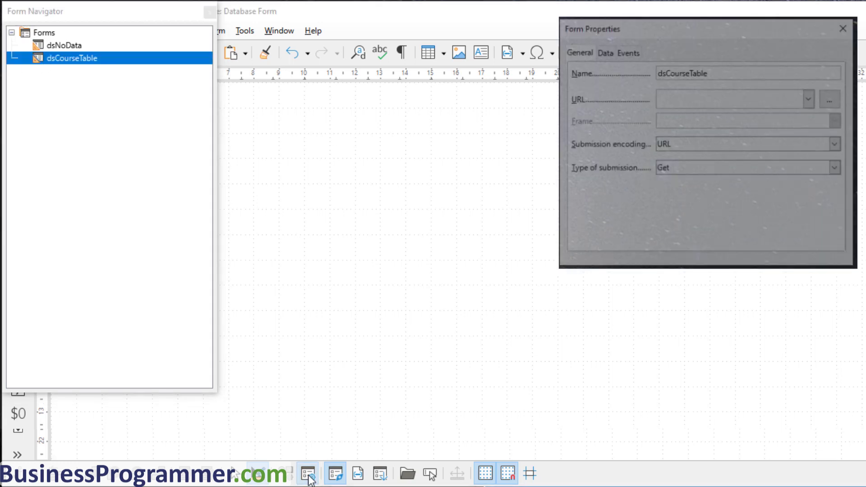
left_click(599, 53)
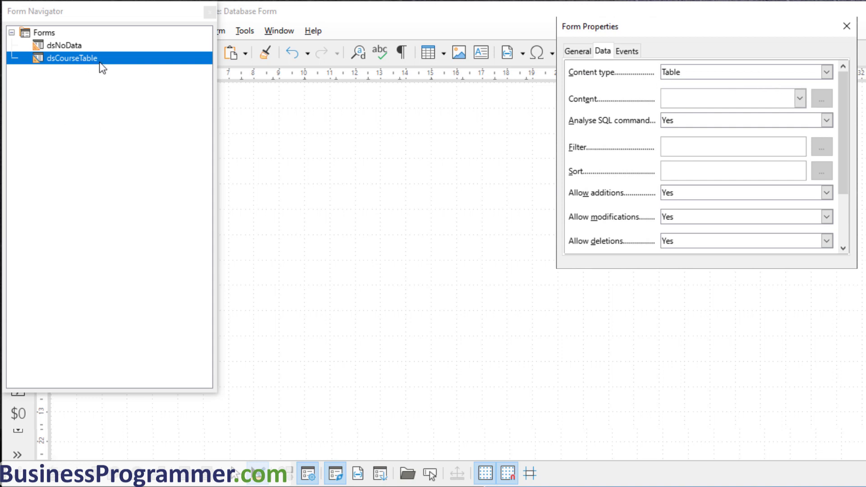
left_click(800, 98)
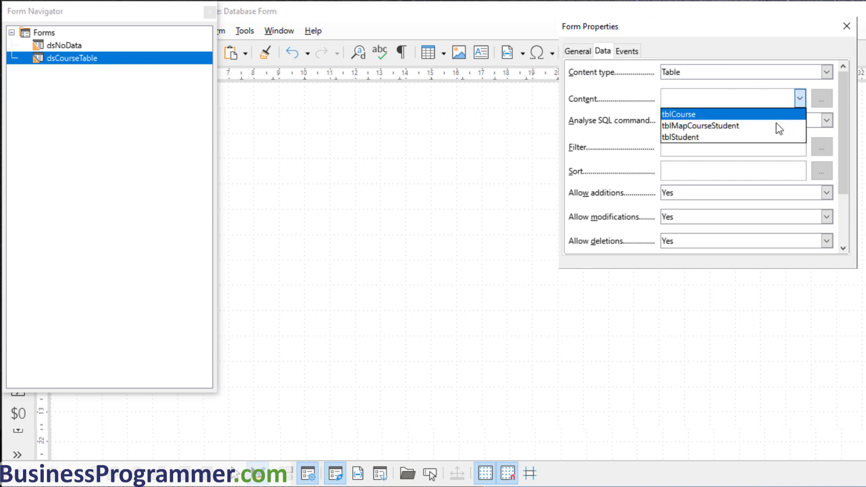
left_click(704, 114)
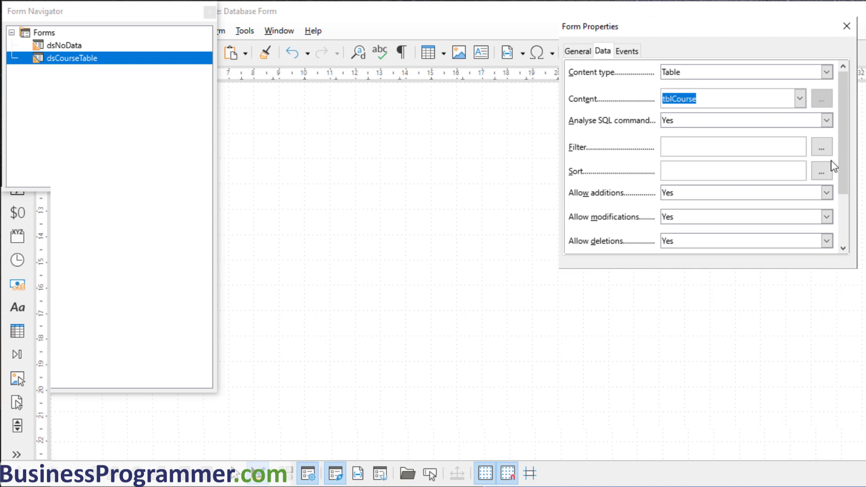
Step: Draw a table control about 11.7 by 8.2 cm under dsCourseTable and name it GridCourses
left_click(80, 61)
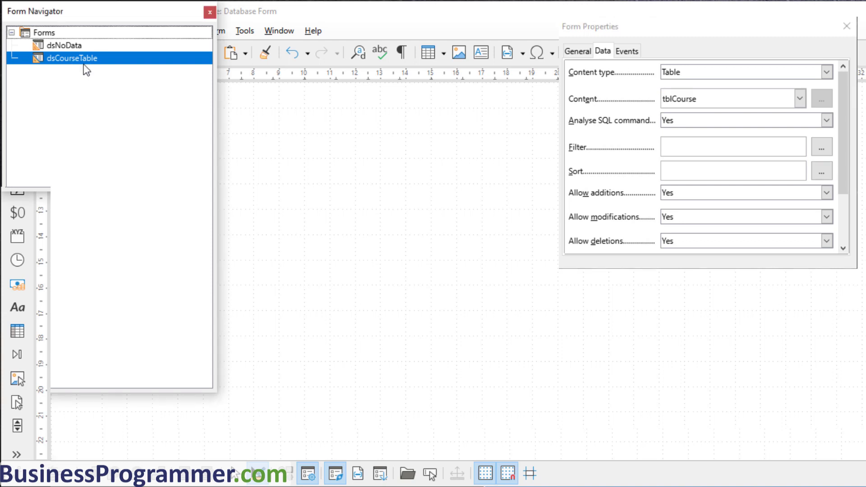
left_click(17, 331)
left_click_drag(275, 186, 559, 378)
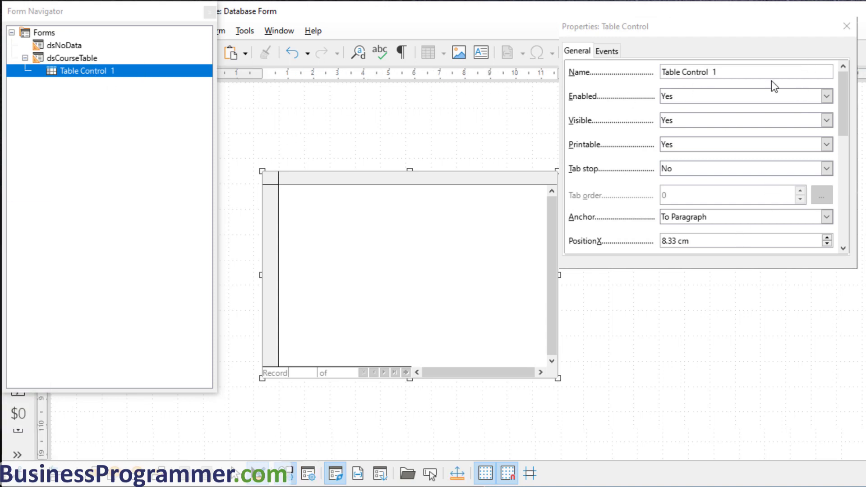
left_click_drag(730, 71, 561, 71)
type("Grid")
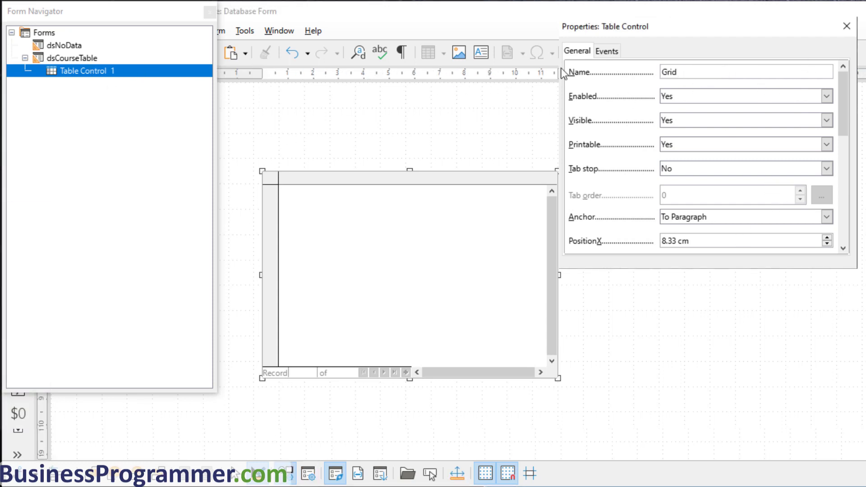
type("Courses")
Step: Anchor the GridCourses table control to the page and position it at X 1.15 cm, Y 1.93 cm
left_click(826, 218)
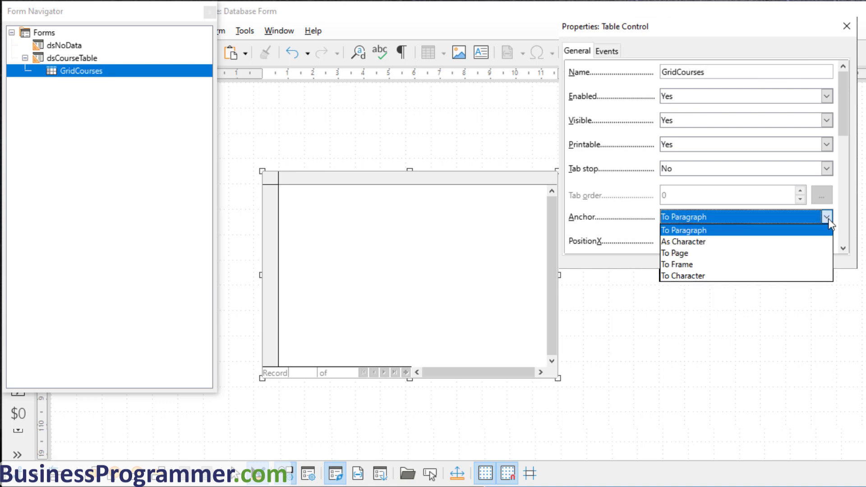
left_click(769, 254)
left_click_drag(844, 123, 854, 165)
key("Tab")
type("1.15")
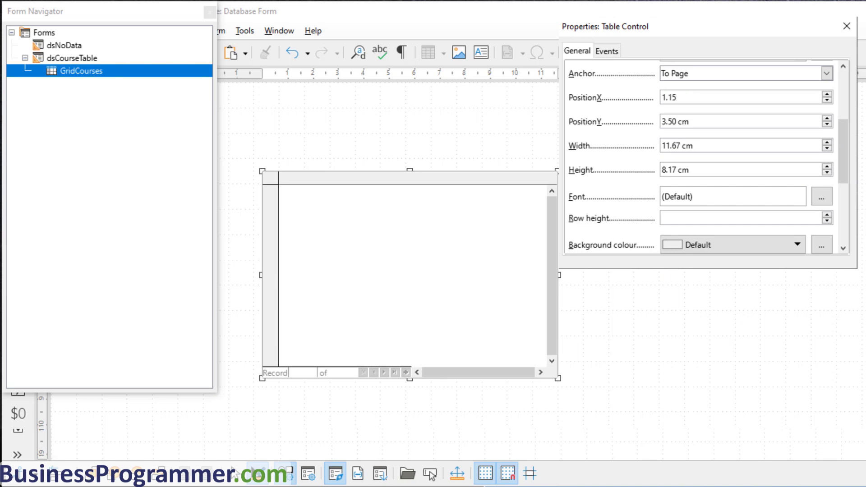
key("Tab")
type("1")
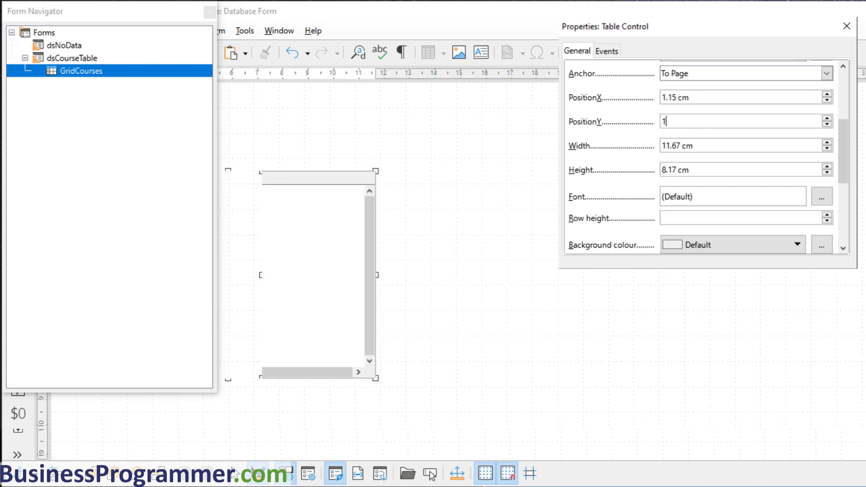
type(".93")
Step: Set the GridCourses table control's width to 6.50 cm and its height to about 5.5 cm
key("Tab")
type("6.50 cm")
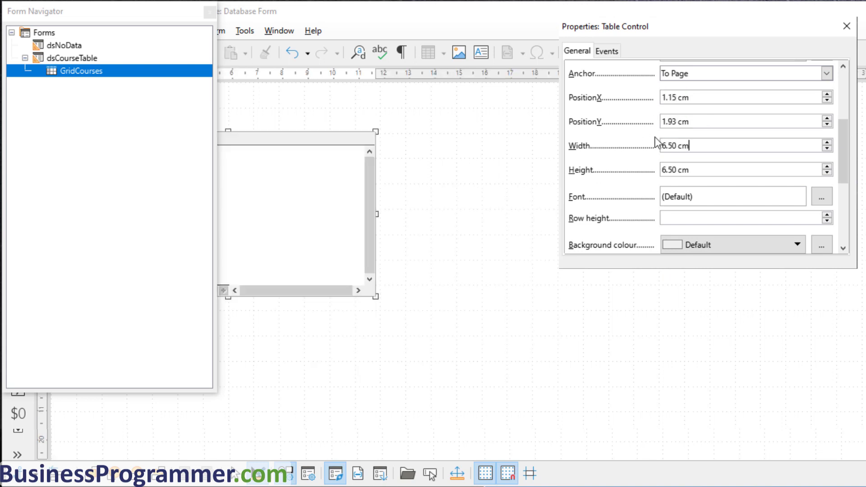
key("Tab")
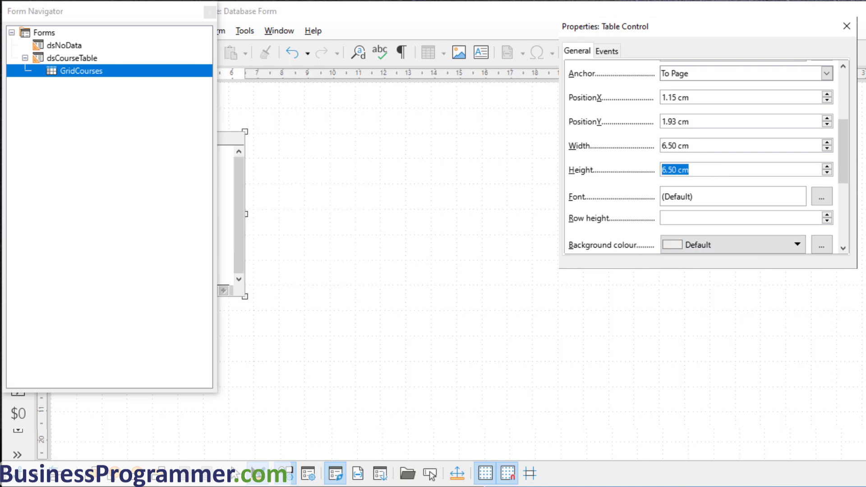
type("5.")
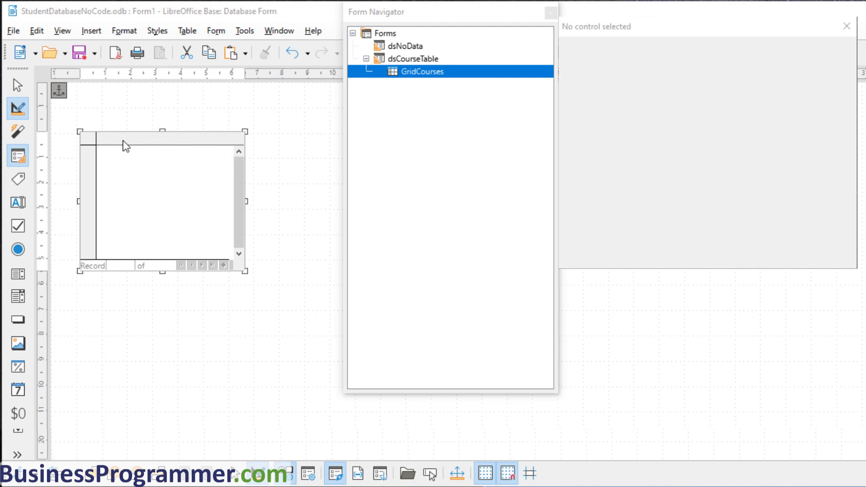
Step: Insert a text box column in GridCourses and open that column's properties
right_click(147, 145)
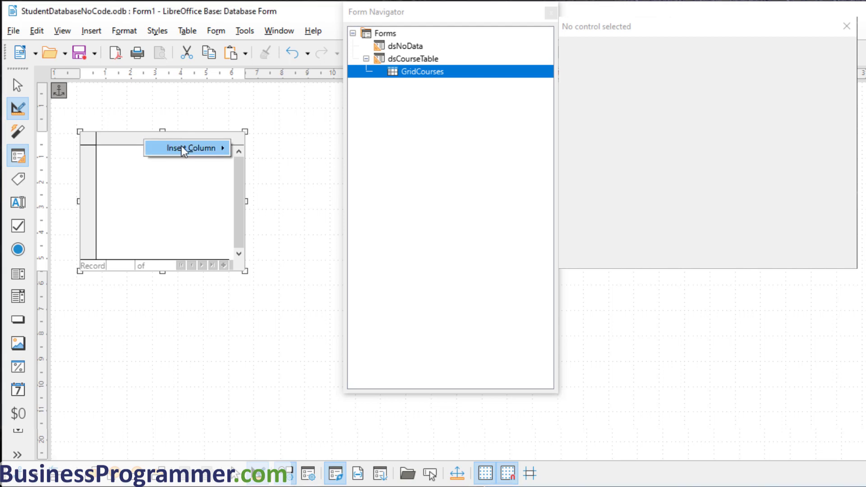
mouse_move(212, 147)
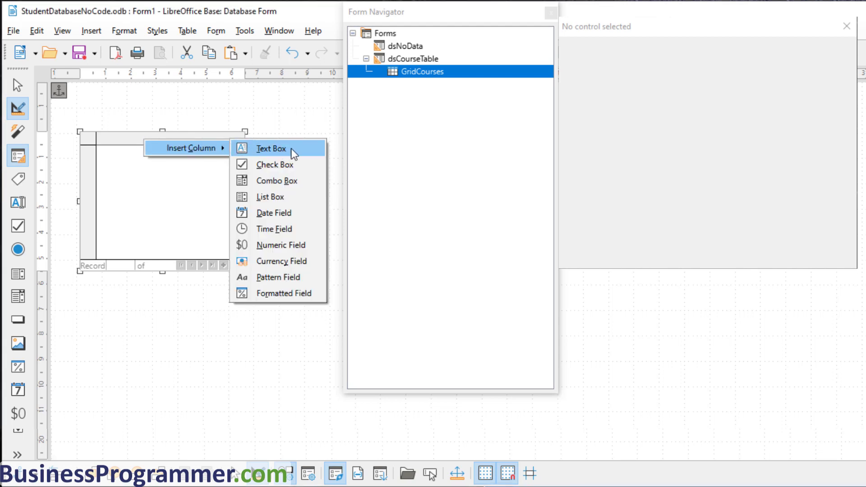
left_click(303, 148)
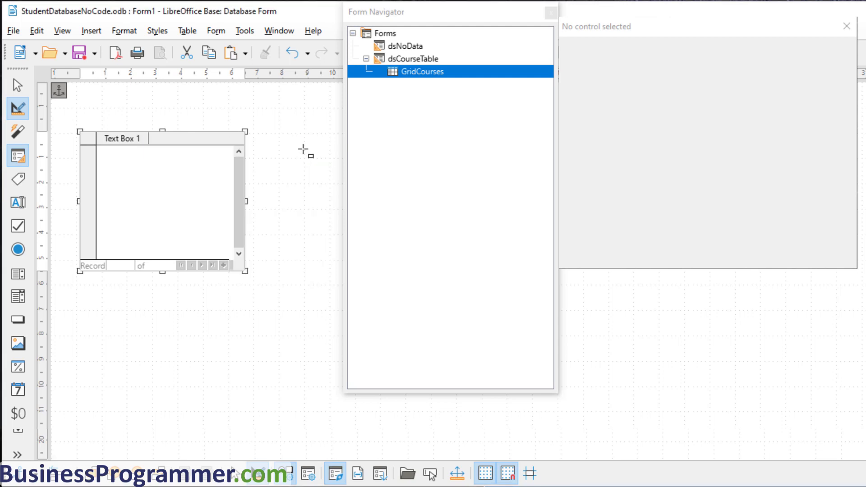
left_click(120, 139)
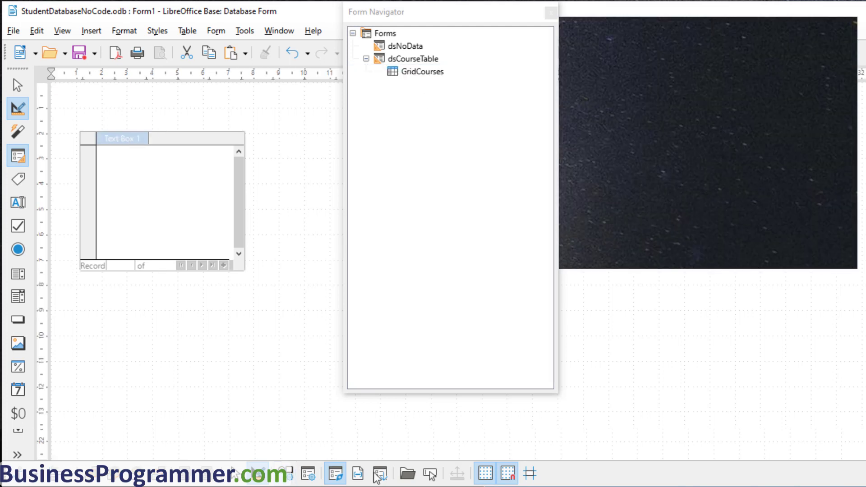
left_click(308, 474)
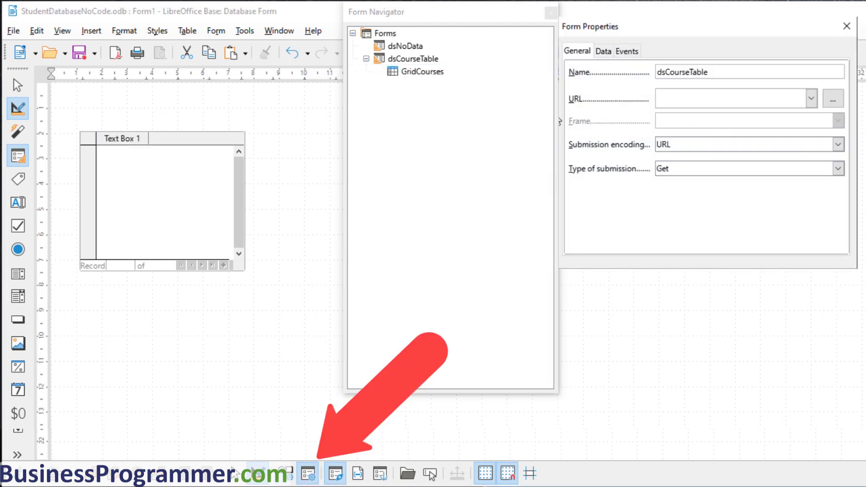
left_click(129, 138)
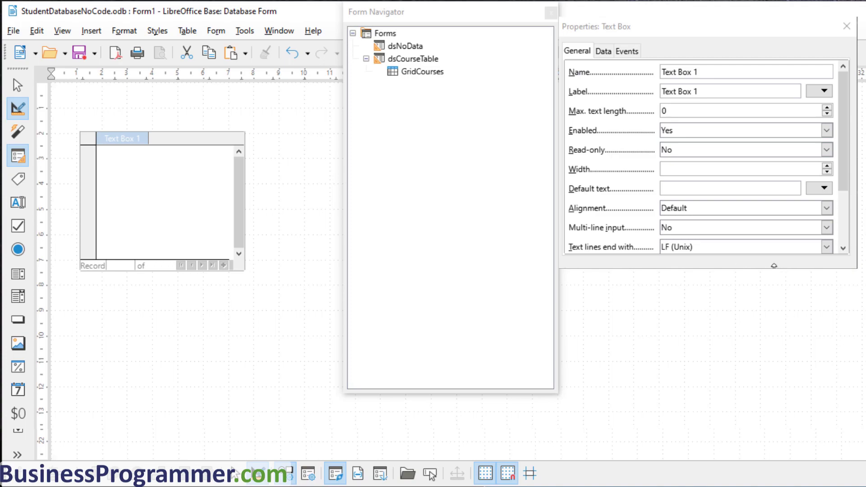
Step: Name the new column txtCourses, label it Courses and set its width to 5.32 cm
left_click_drag(855, 255, 857, 423)
triple_click(677, 72)
type("txtCourses")
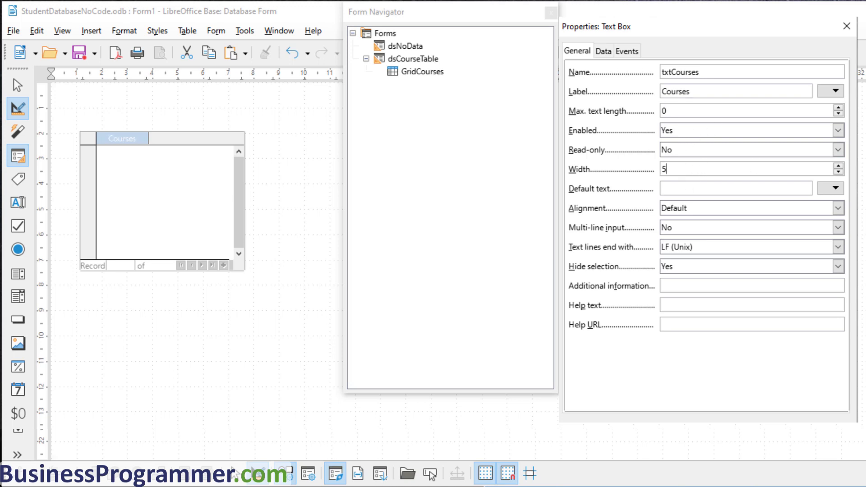
type("5.32")
key("Return")
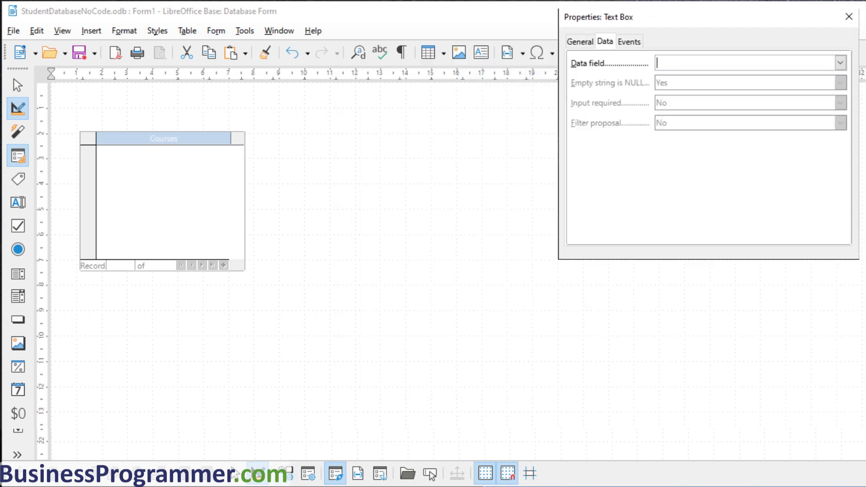
Step: Bind the Courses column to the CourseName data field and switch the form out of design mode
left_click(841, 65)
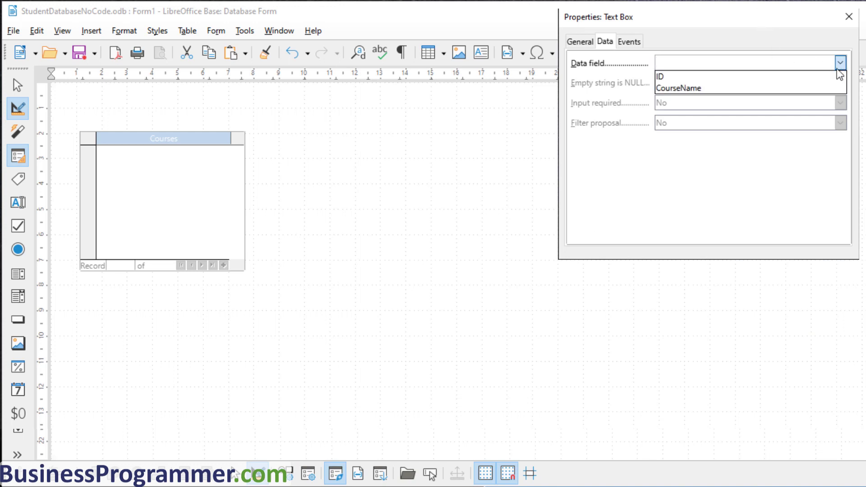
left_click(788, 88)
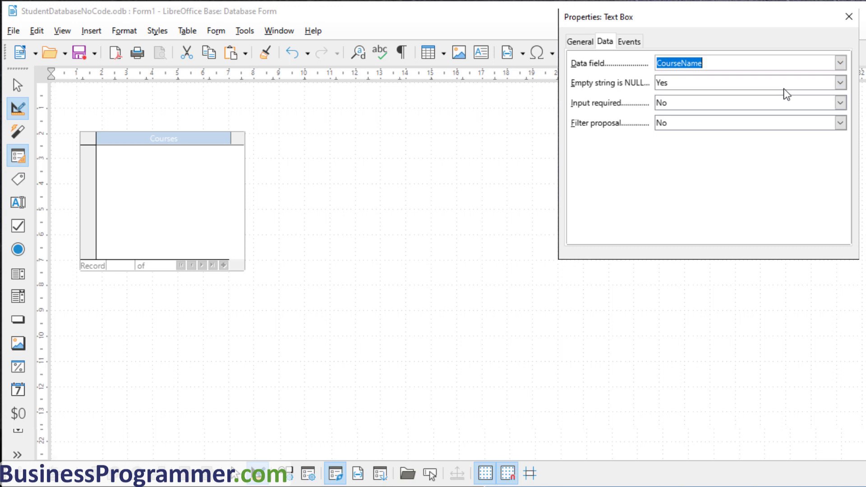
left_click(16, 109)
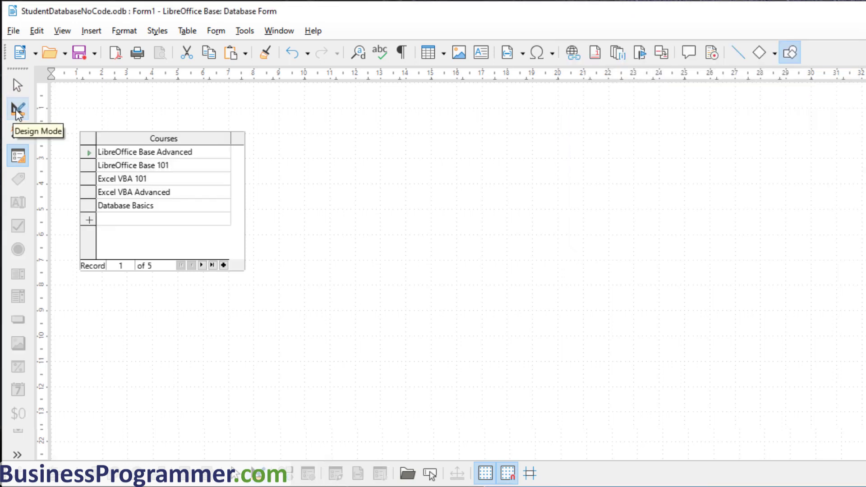
Step: Step through the course records in the live grid, from Database Basics up to LibreOffice Base Advanced
left_click(91, 207)
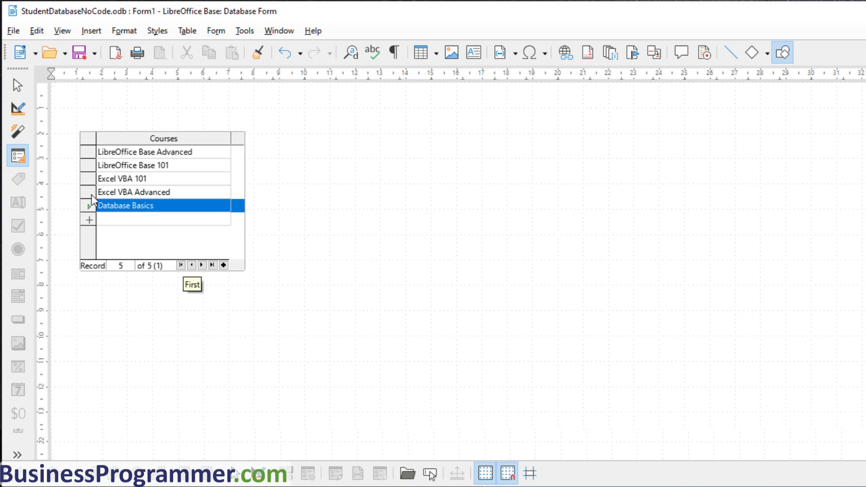
left_click(90, 192)
left_click(90, 178)
left_click(90, 165)
left_click(94, 153)
Step: Enter a new course beginning "Learn To Produce YouTube" in the empty row of the Courses grid
left_click(104, 221)
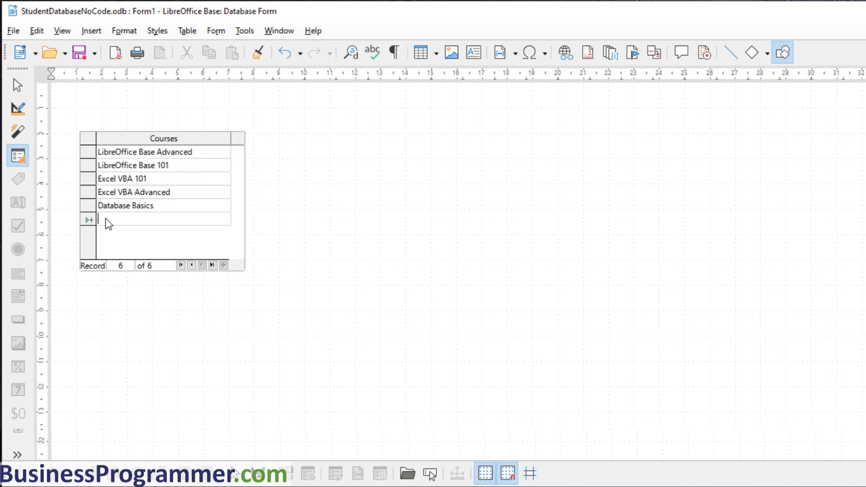
left_click(118, 221)
type("Lernarn To Produce YouTube V")
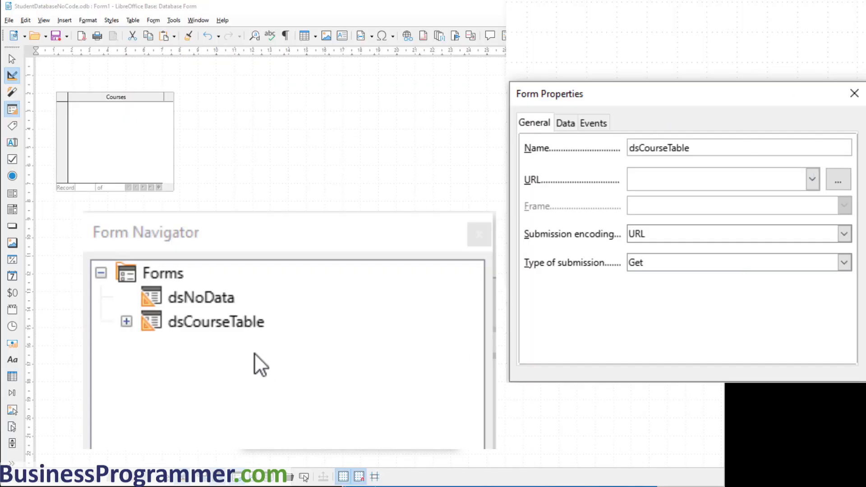
Step: Add a third data form named dsStudentTable directly under Forms in the Form Navigator
left_click(167, 273)
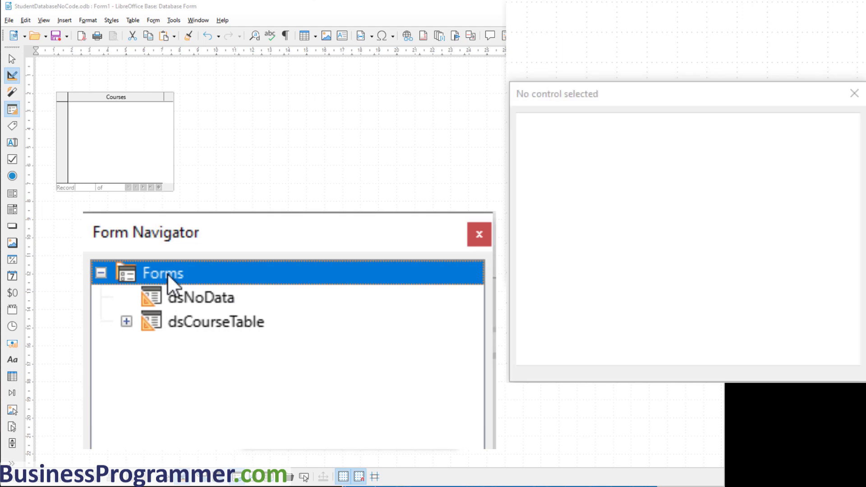
right_click(167, 273)
mouse_move(366, 293)
left_click(478, 293)
type("ds")
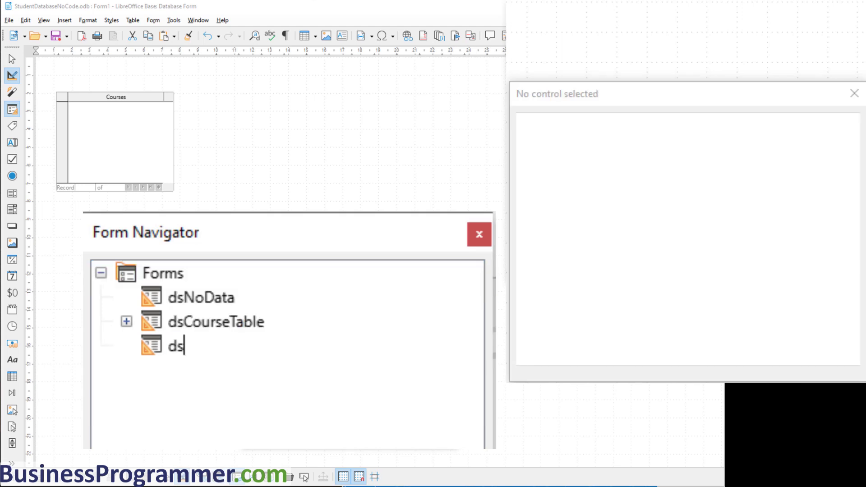
type("StudentTabl")
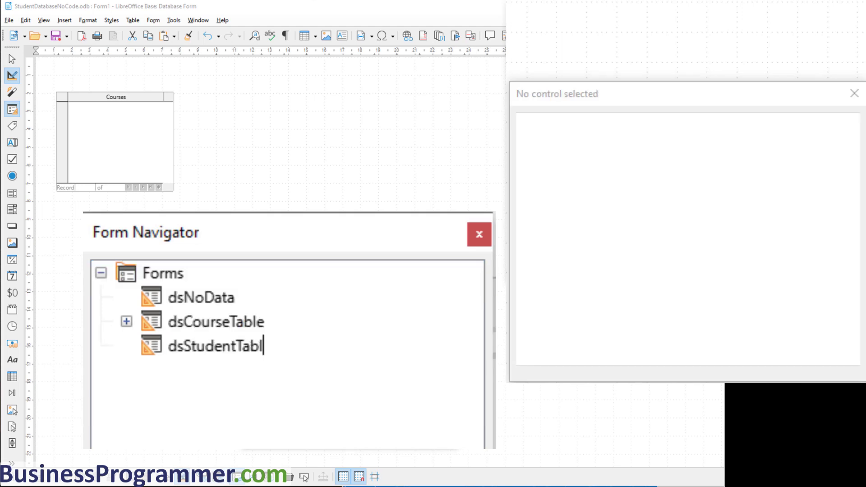
type("e")
key("Return")
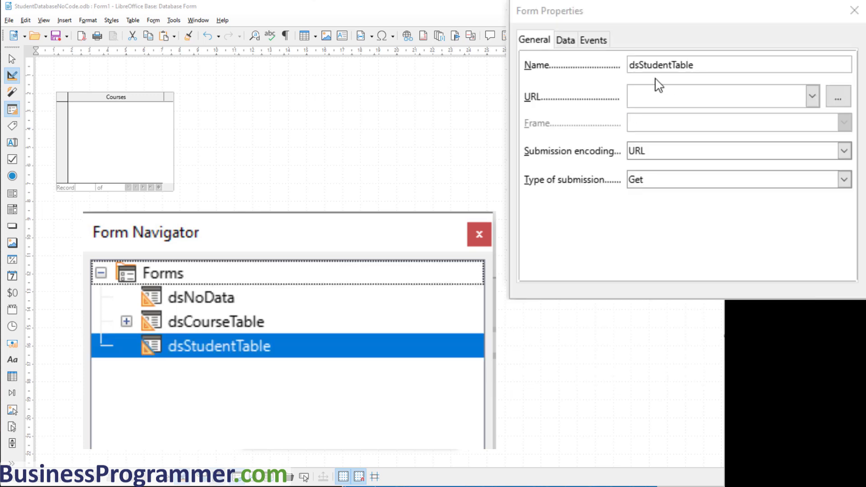
Step: Set the content of the dsStudentTable form to the table tblStudent, keeping Table as the content type
left_click(568, 41)
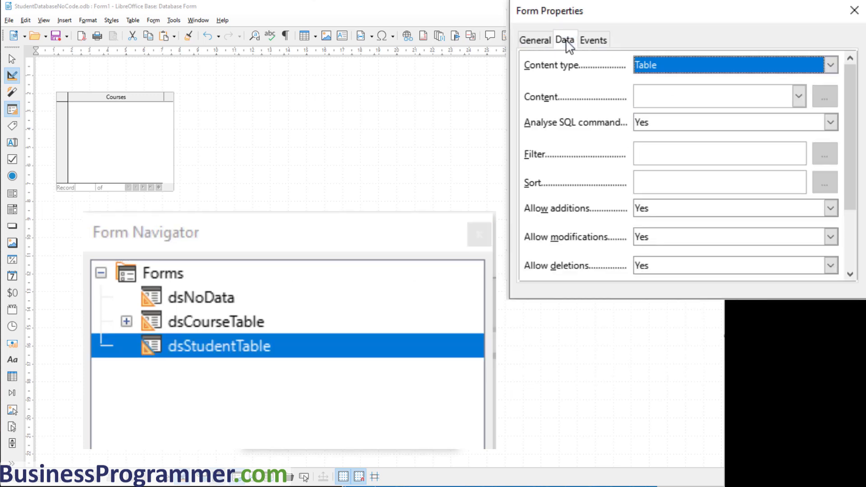
left_click(832, 66)
left_click(832, 66)
left_click(799, 96)
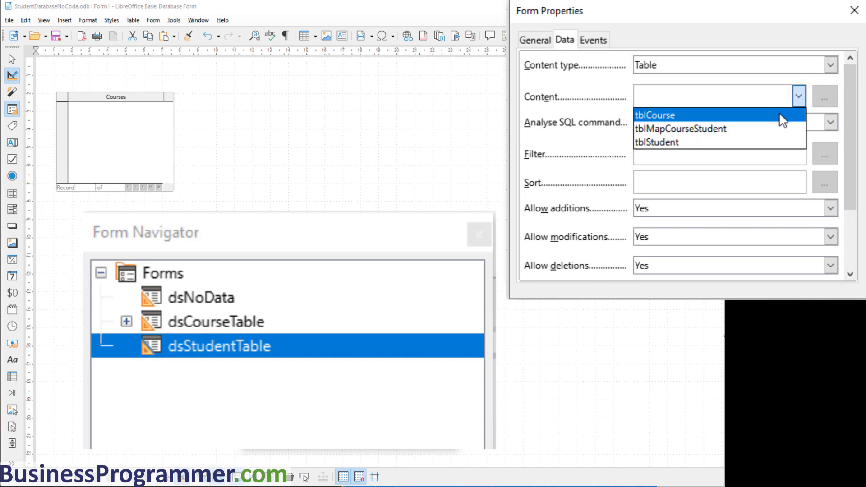
left_click(746, 143)
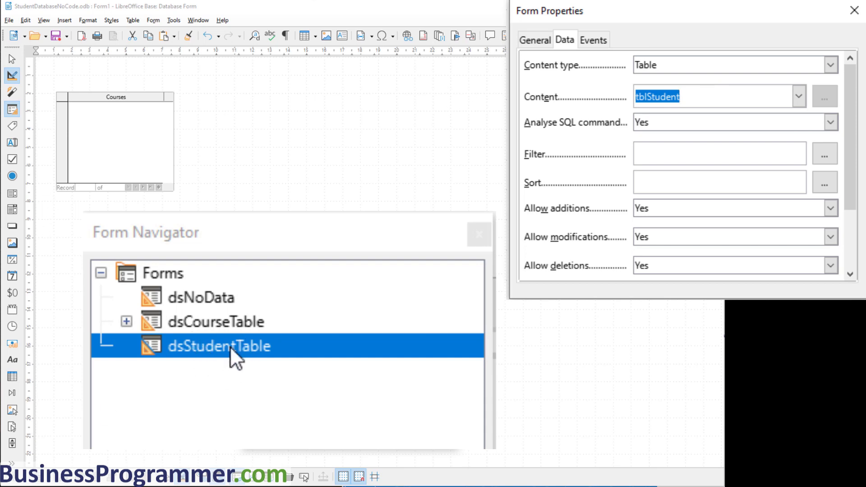
Step: Draw a table control about 11.3 by 5.7 cm beside the Courses grid under dsStudentTable and name it GridStudents
left_click(12, 377)
left_click_drag(222, 93, 427, 196)
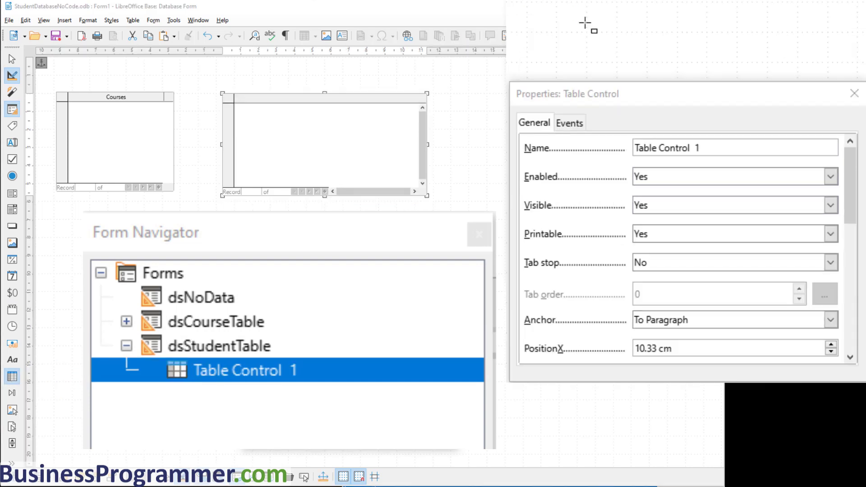
left_click_drag(729, 82, 728, 2)
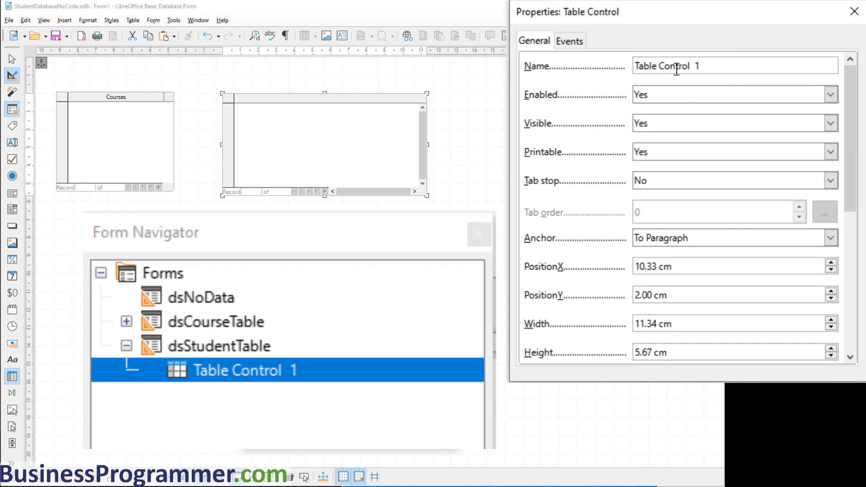
triple_click(721, 66)
type("GridStudents")
Step: Position GridStudents at X 8.10 cm, Y 1.89 cm and size it 7.90 cm wide by 5.50 cm high
left_click_drag(721, 270, 627, 263)
type("8.1")
key("Tab")
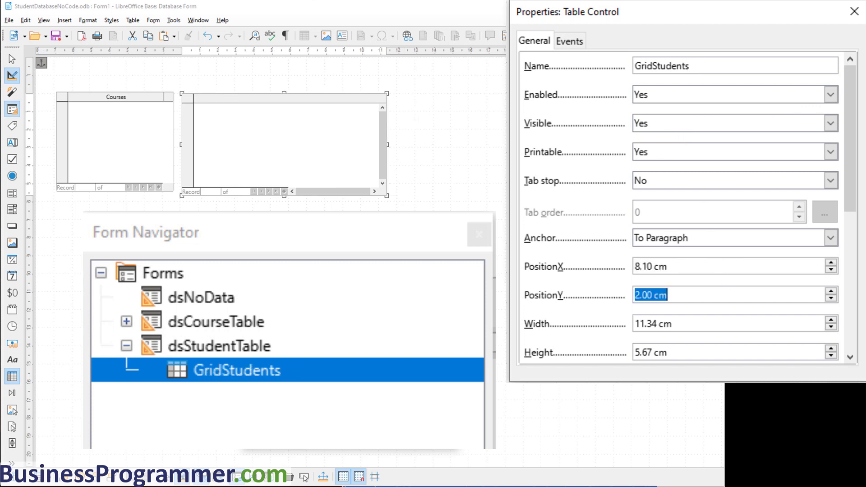
type("1.89")
key("Tab")
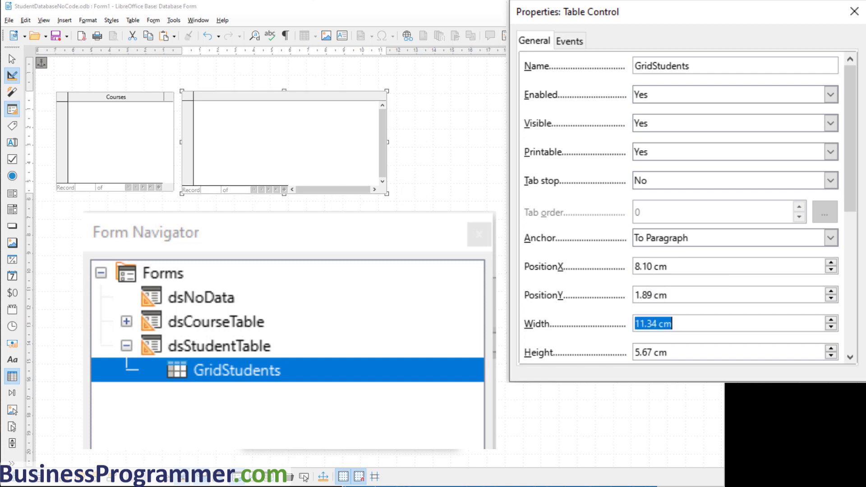
type("7.9")
key("Tab")
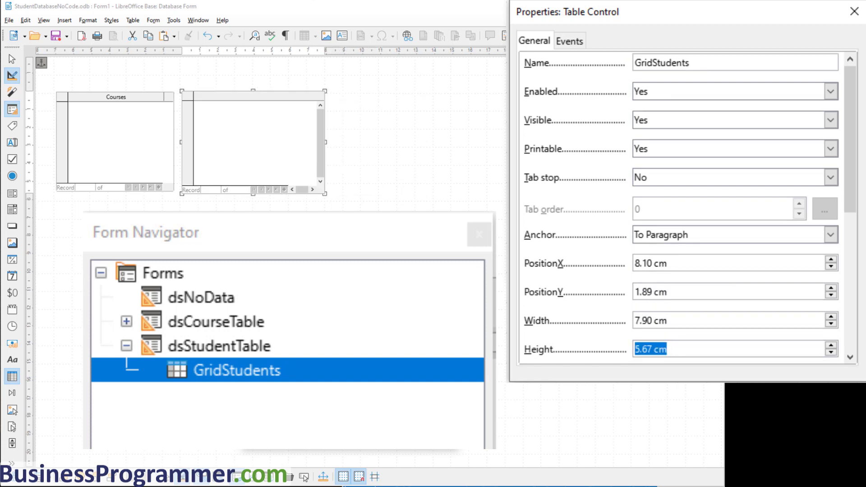
type("5.5")
key("Tab")
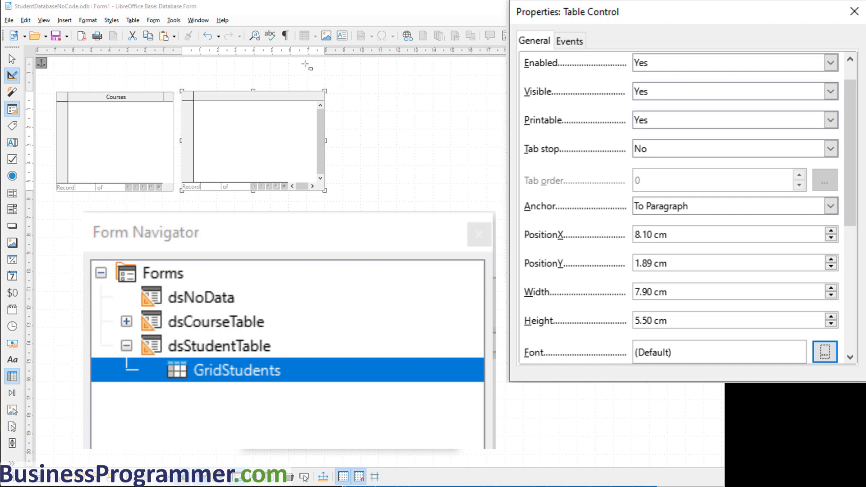
Step: Insert a text box column into the empty GridStudents table control and select it
right_click(210, 99)
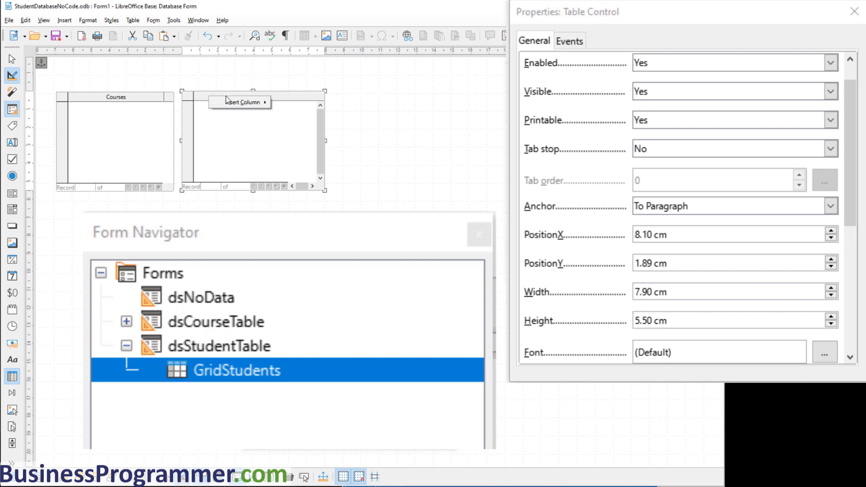
mouse_move(239, 103)
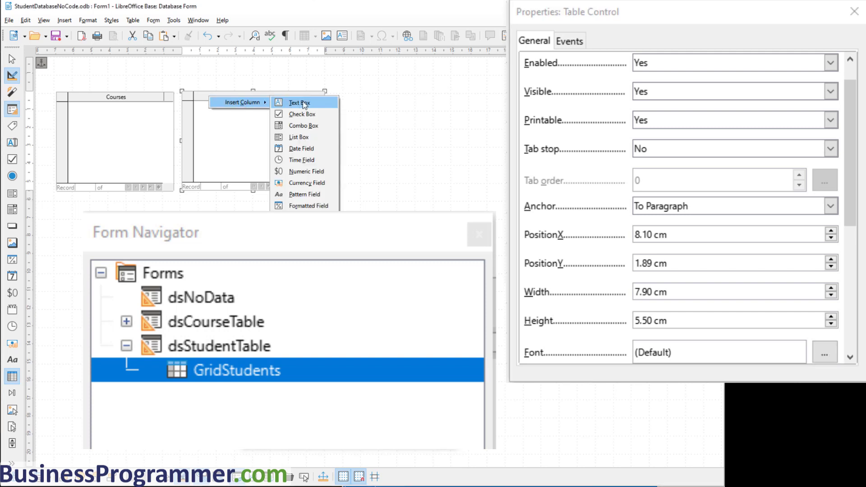
left_click(303, 103)
left_click(214, 95)
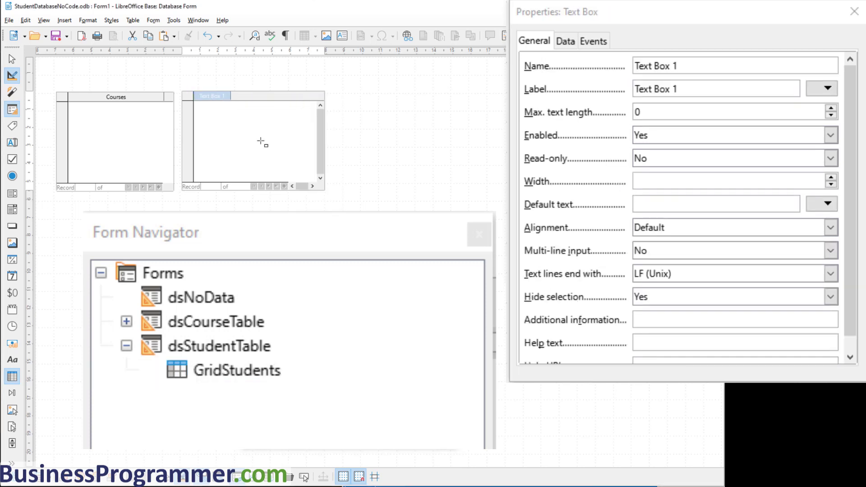
Step: Name the new GridStudents column txtFirstName, label it First Name and set its width to 3.44 cm
triple_click(708, 66)
type("tx")
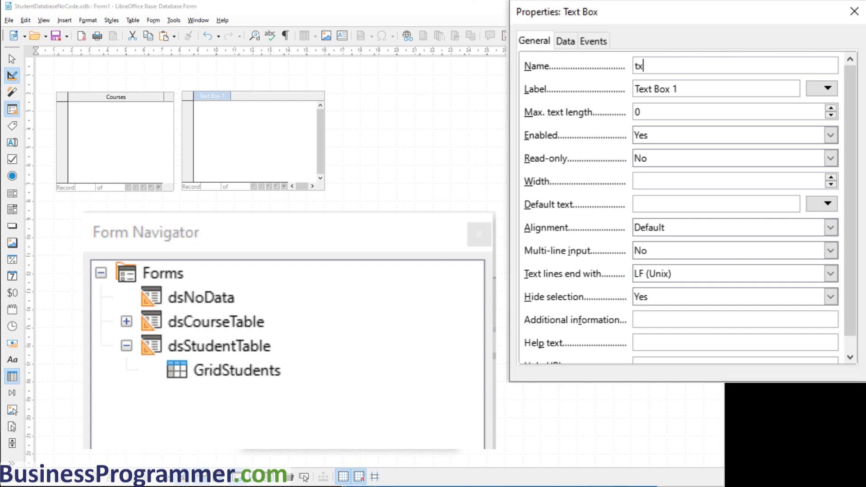
type("tFirstName")
key("Tab")
type("First Nam")
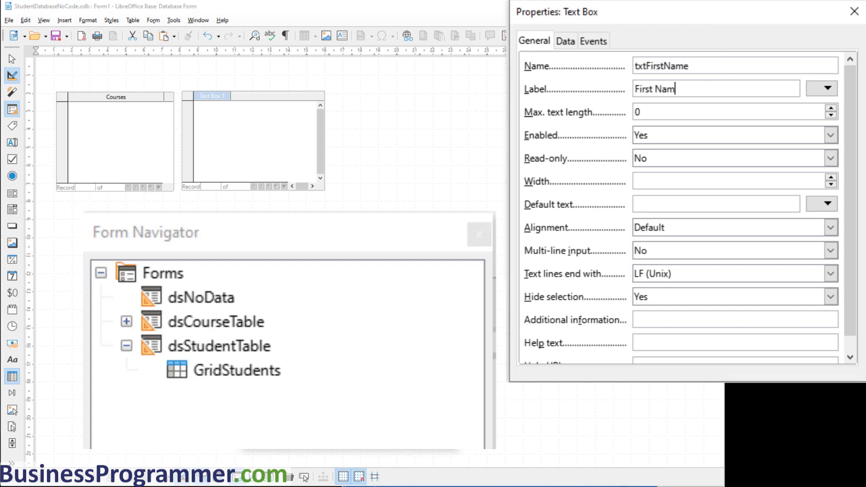
type("e")
key("Return")
type("3.44")
Step: Bind the First Name column to the FirstName data field
left_click(566, 41)
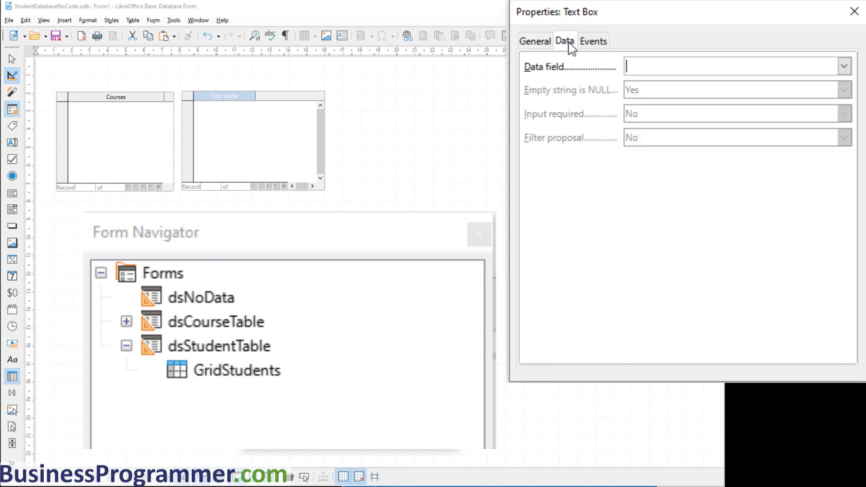
left_click(844, 66)
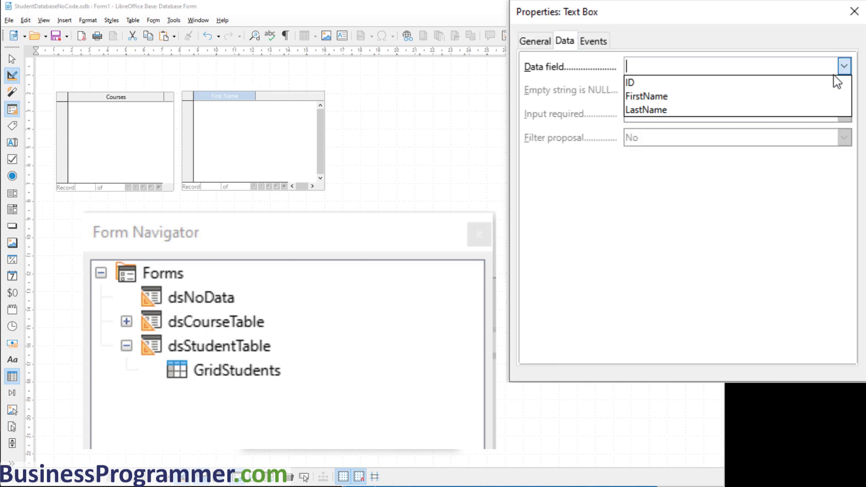
left_click(791, 100)
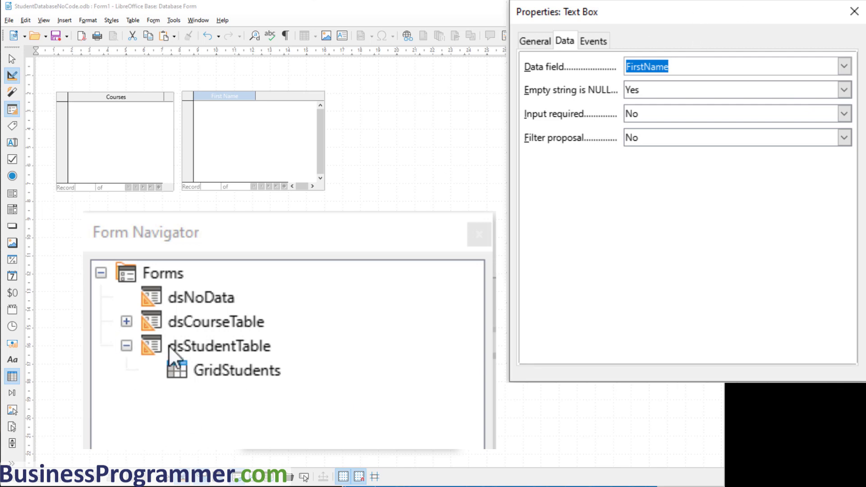
Step: Review the content source of the dsStudentTable form and the data field choices of the First Name column
left_click(203, 376)
left_click(208, 346)
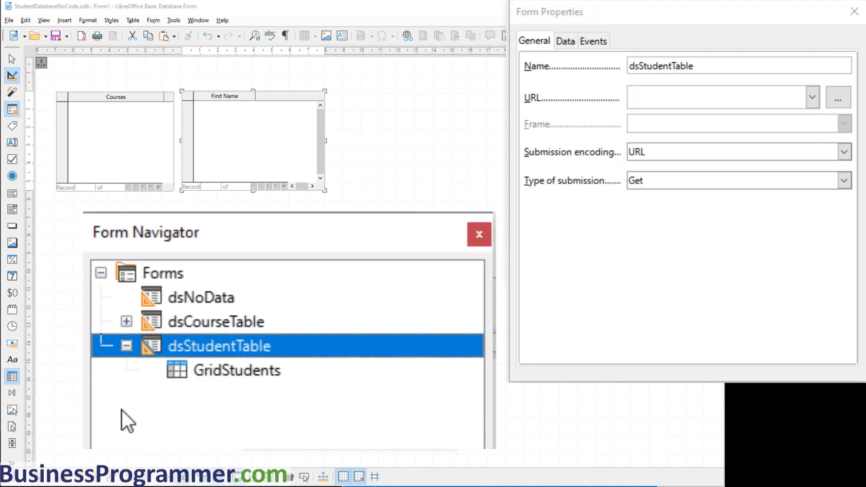
left_click(566, 41)
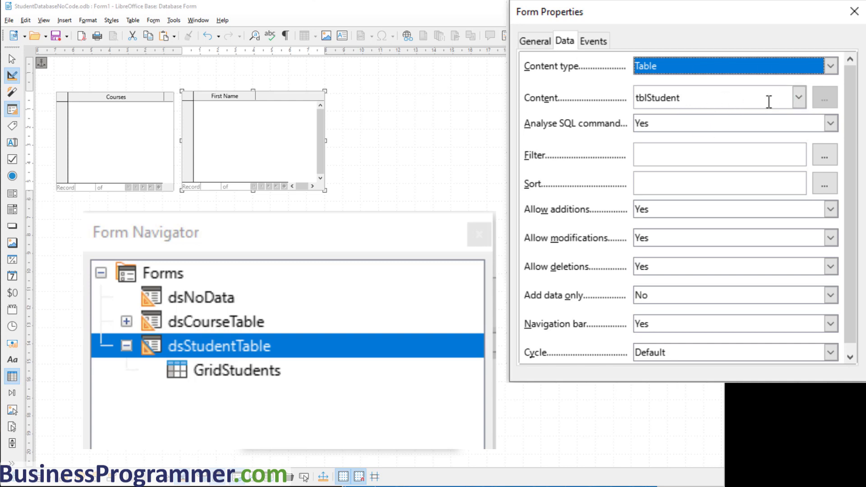
left_click(231, 95)
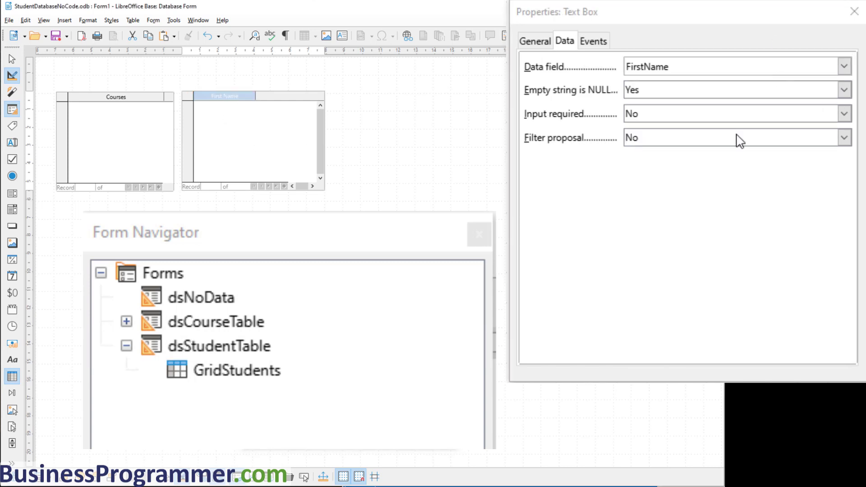
left_click(845, 66)
left_click(844, 65)
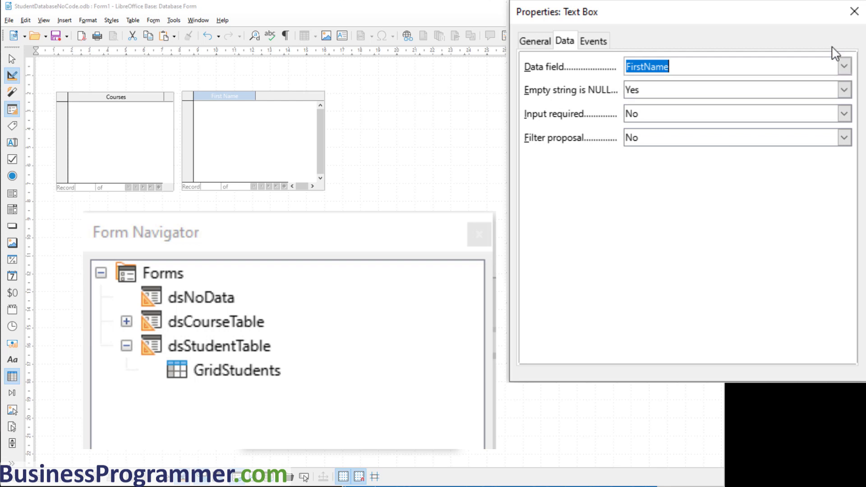
Step: Insert a second text box column after First Name in GridStudents and bind it to the LastName data field
left_click(285, 99)
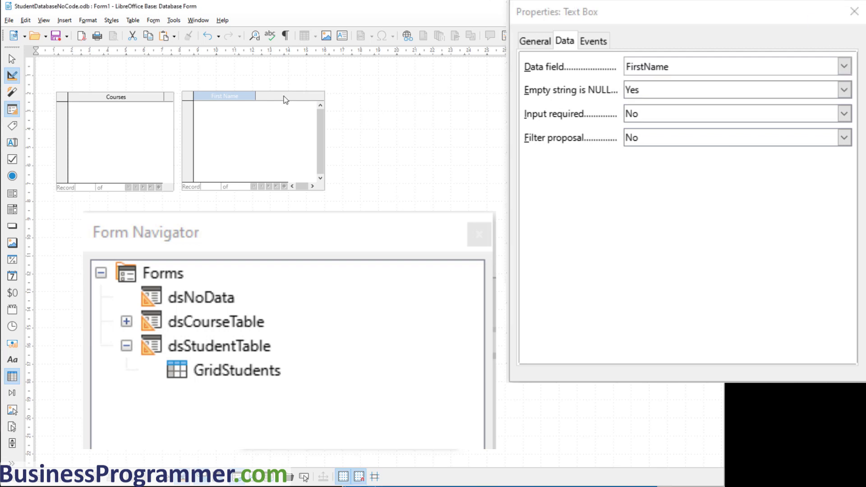
right_click(286, 99)
mouse_move(318, 102)
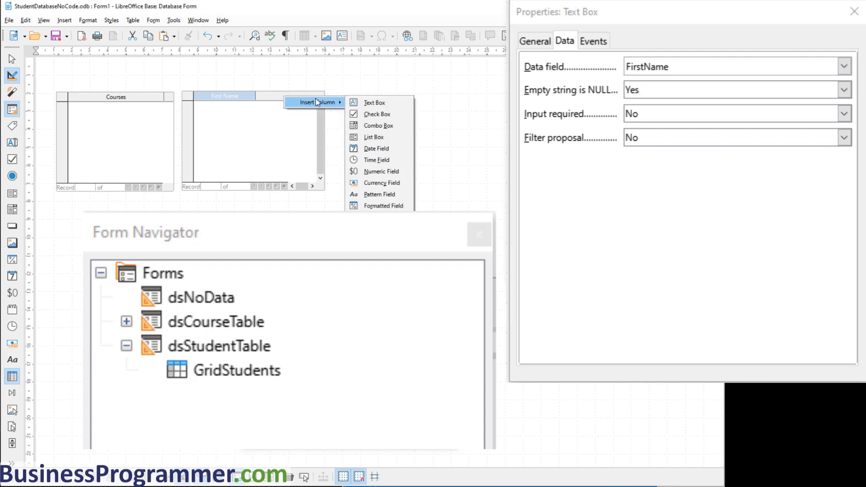
left_click(384, 103)
left_click(280, 96)
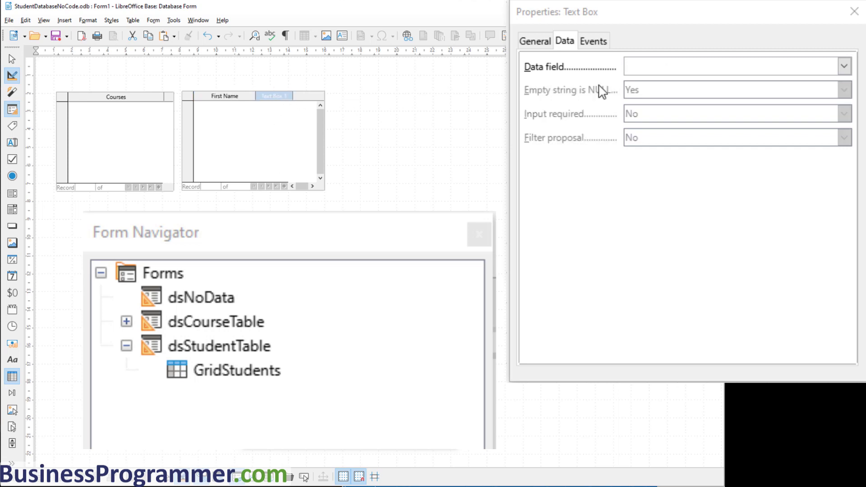
left_click(845, 66)
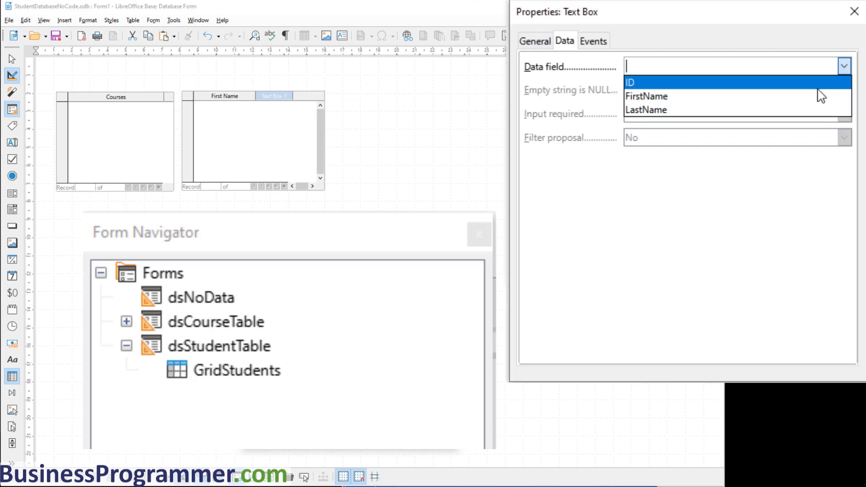
left_click(751, 110)
Step: Name the second GridStudents column txtLastName and label it Last Name
left_click(549, 38)
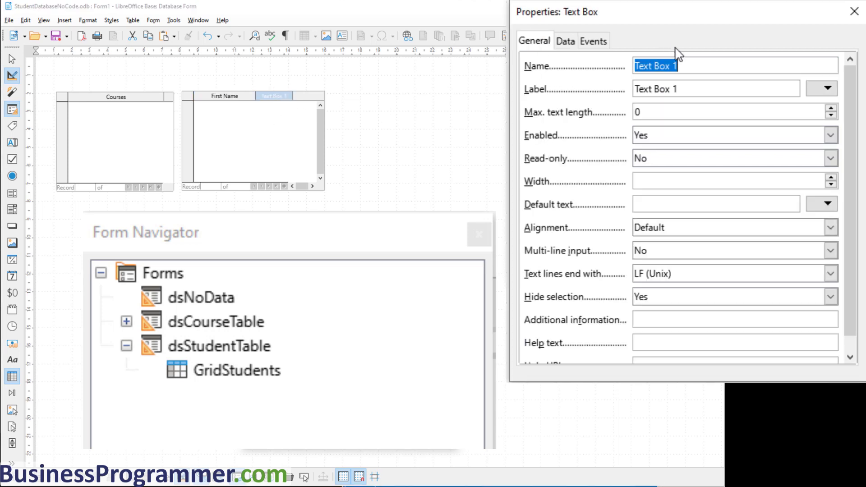
type("txtLastName")
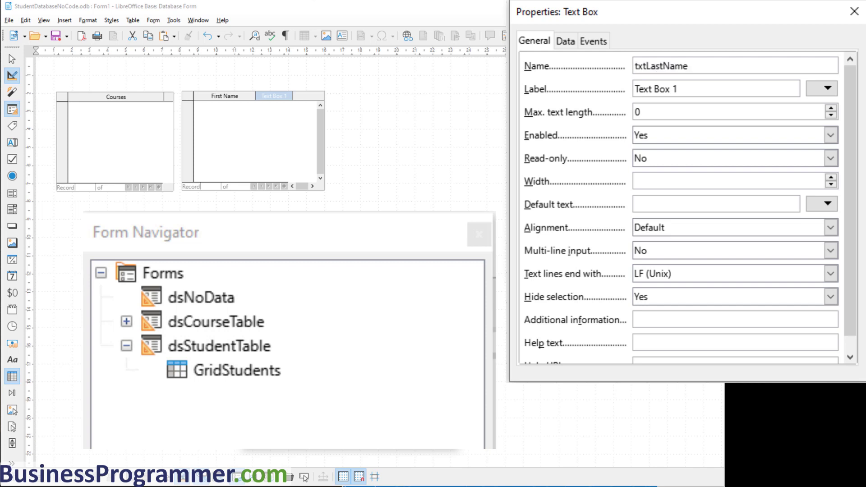
key("Tab")
type("Last Name")
key("Tab")
key("Tab")
key("Tab")
key("Tab")
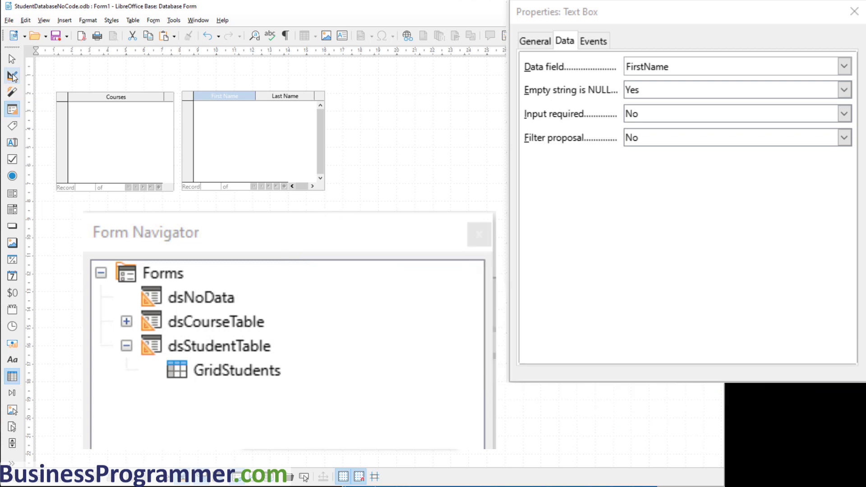
Step: Leave design mode and check the records in the Courses and students grids, including the students grid's blank new-record row
left_click(13, 77)
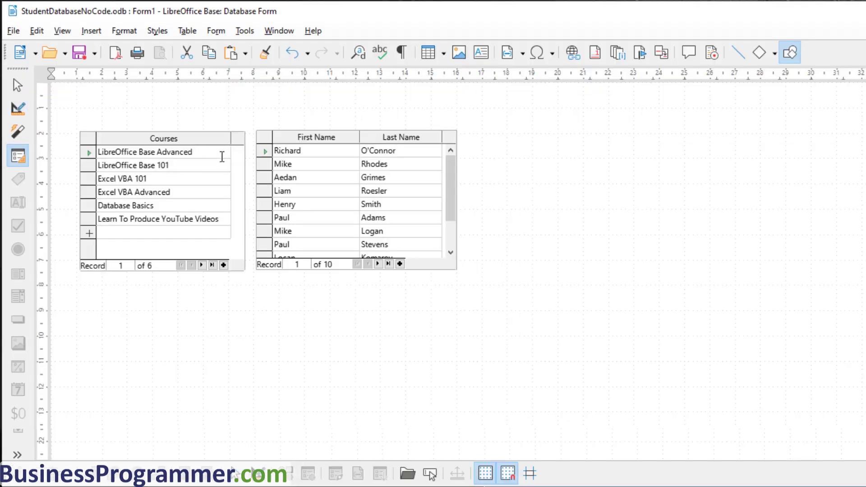
left_click(118, 116)
scroll(155, 212, "down", 3)
scroll(153, 156, "up", 4)
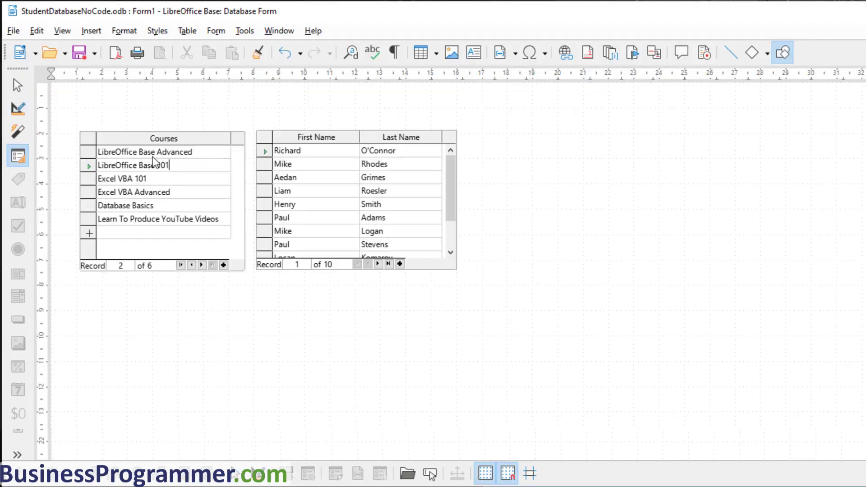
left_click_drag(451, 195, 459, 237)
left_click(266, 232)
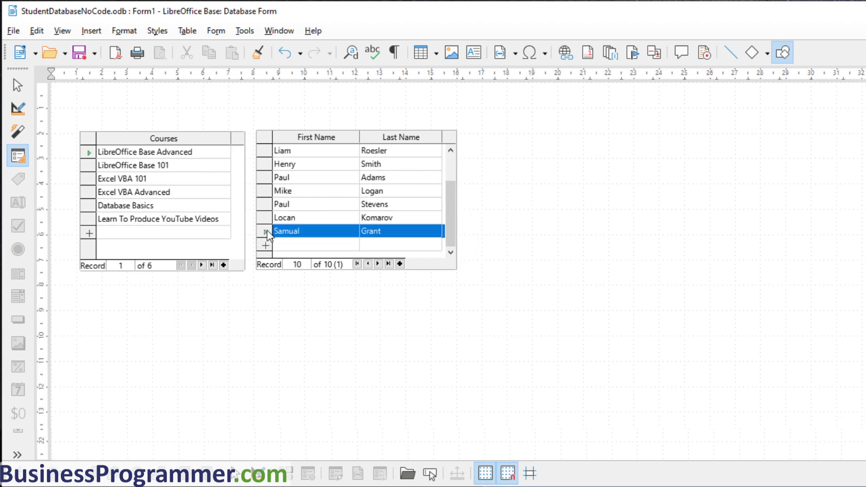
left_click(302, 247)
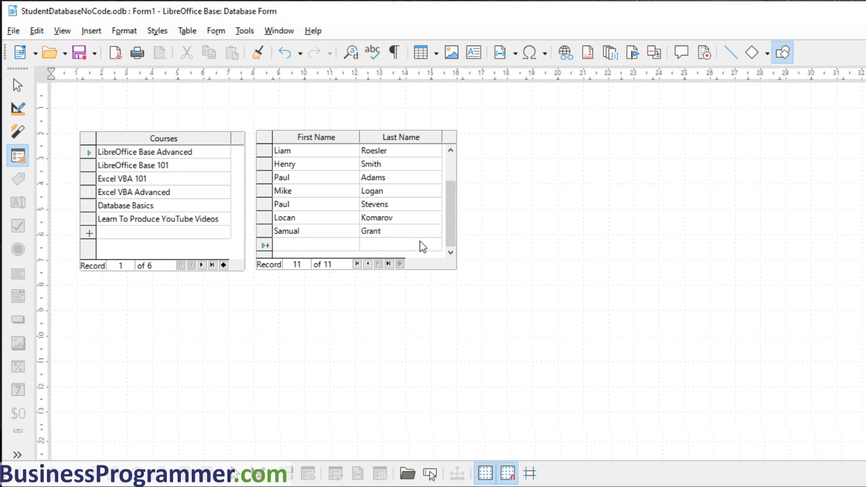
Step: Save the form under the name frmCourseStudent
left_click(13, 30)
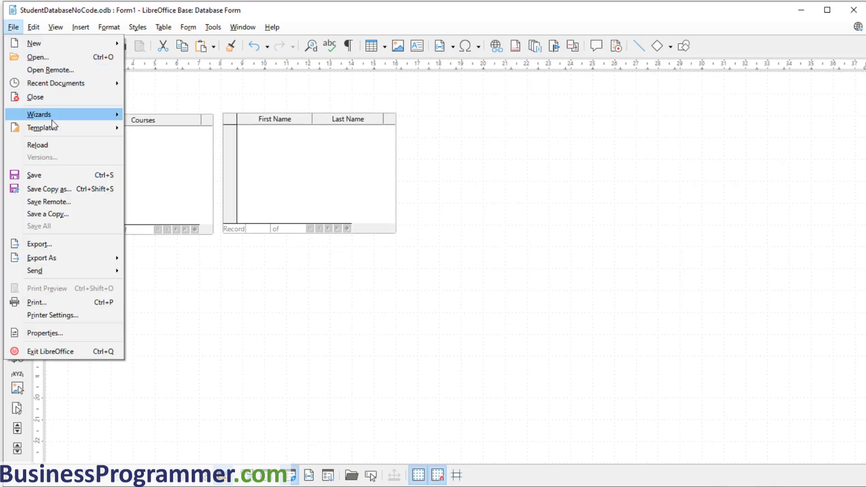
left_click(63, 176)
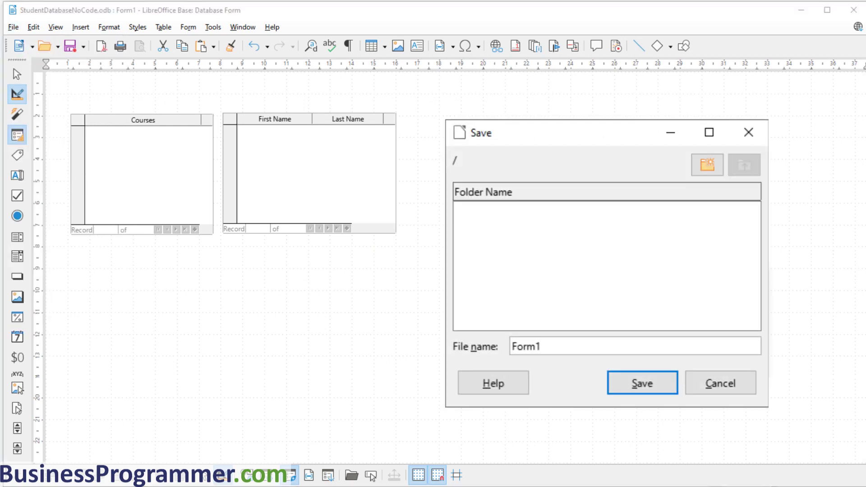
double_click(526, 347)
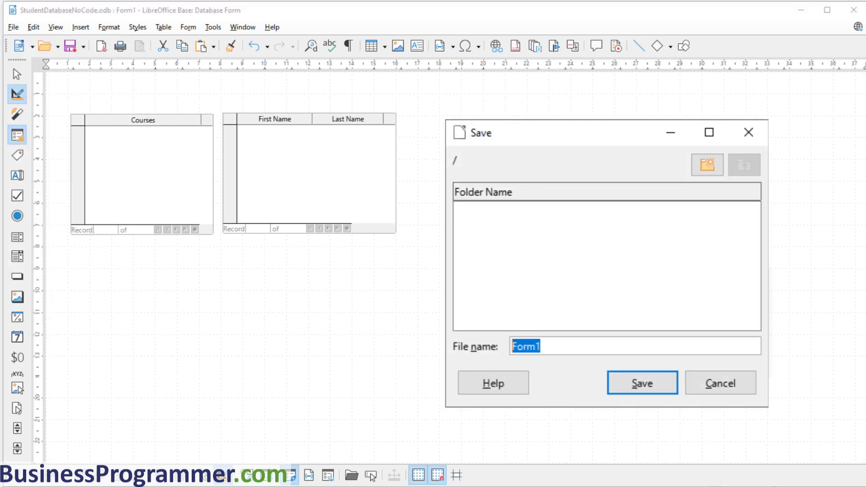
type("frmCourse")
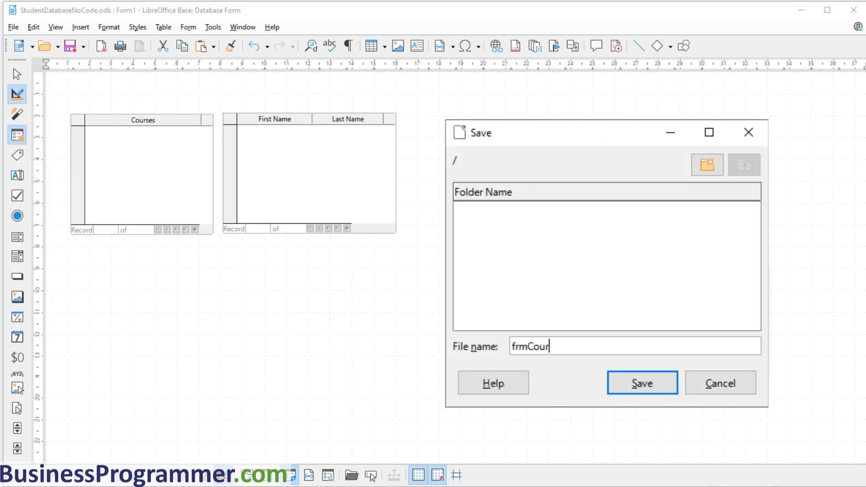
type("Student")
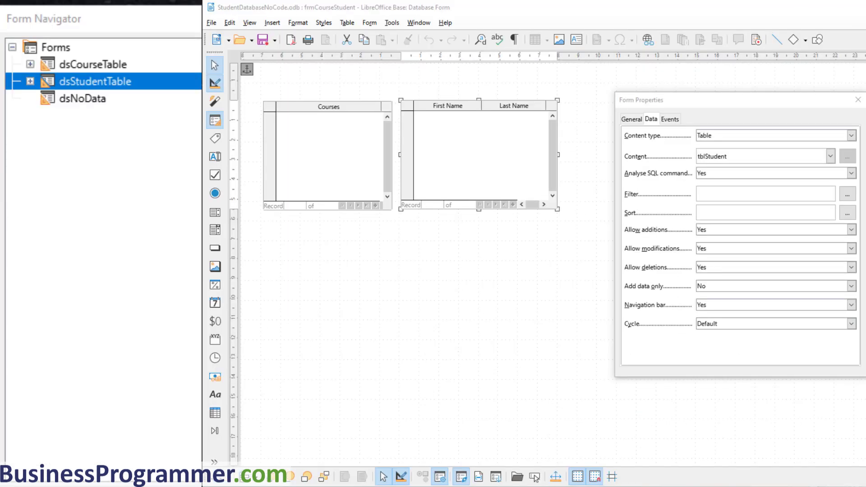
Step: Add a new data form named dsCoursesOverview directly under Forms in the Form Navigator
left_click(45, 49)
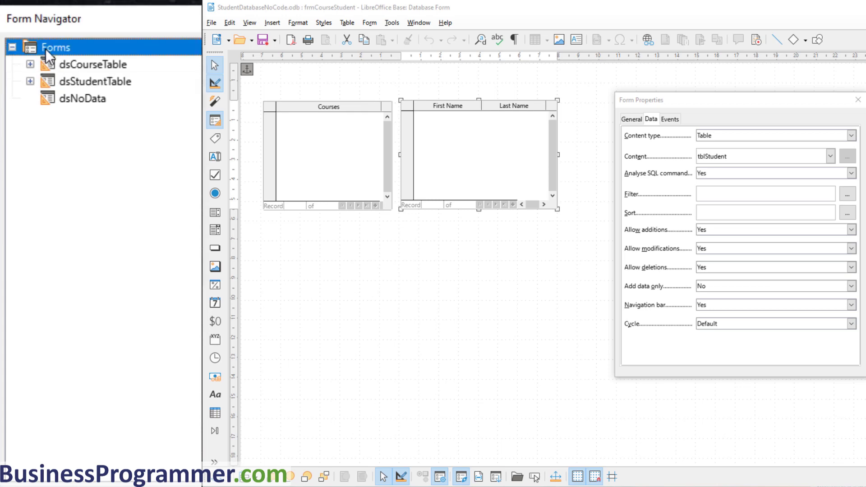
right_click(48, 49)
mouse_move(102, 56)
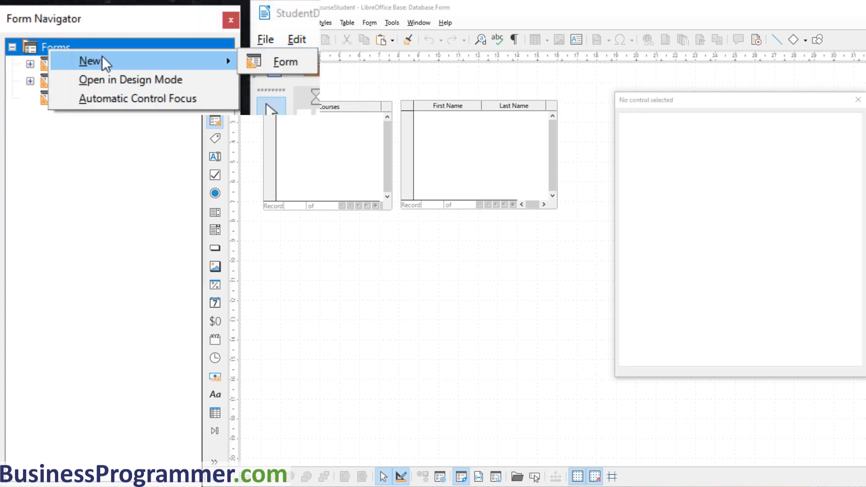
left_click(272, 61)
type("d")
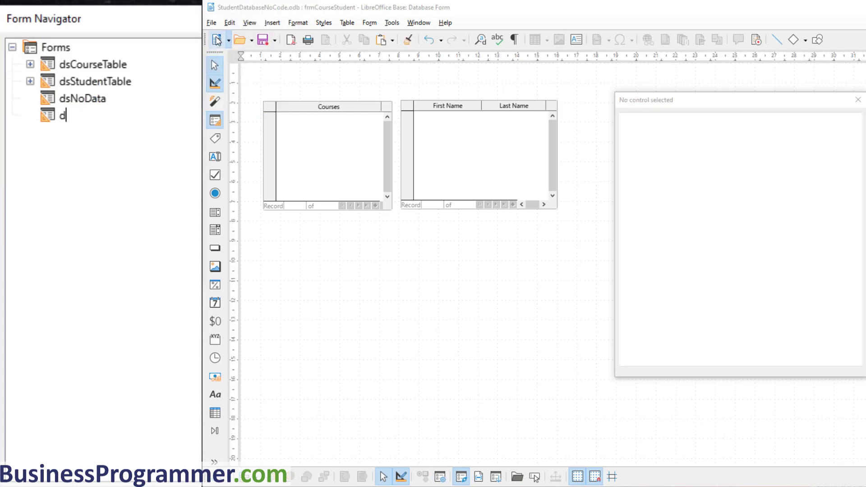
type("sCoursesOverview")
key("Return")
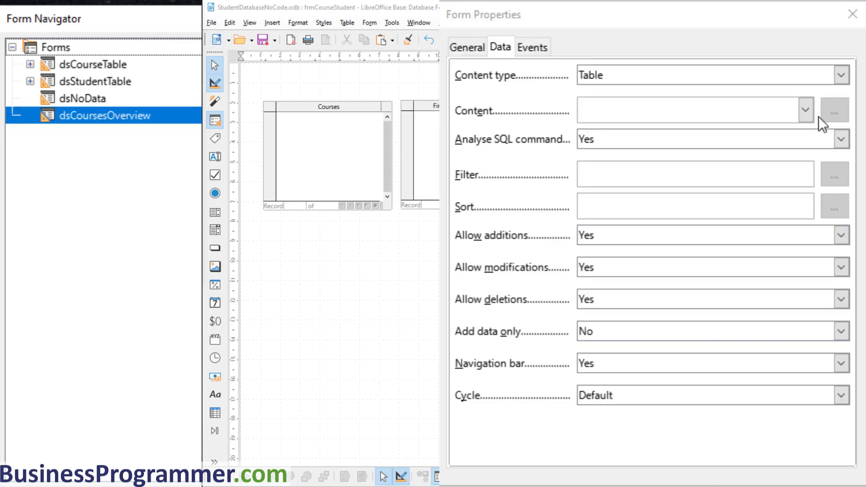
Step: Set the content of the dsCoursesOverview form to the table tblCourse
left_click(831, 156)
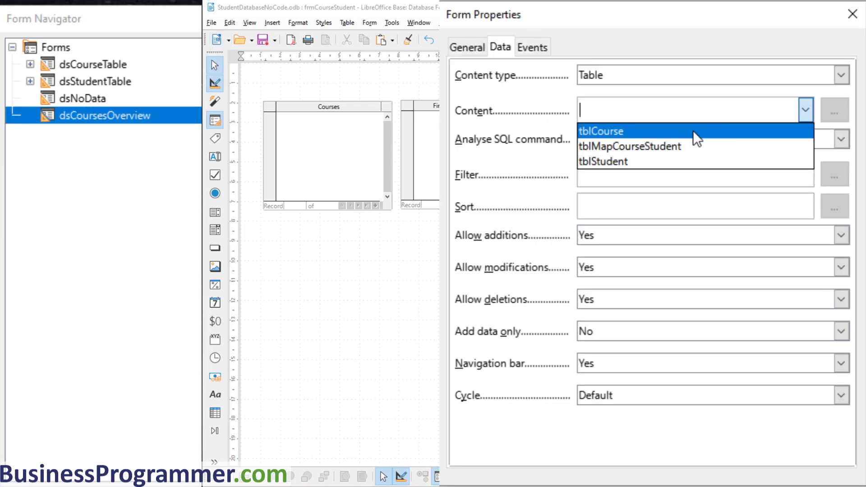
left_click(693, 131)
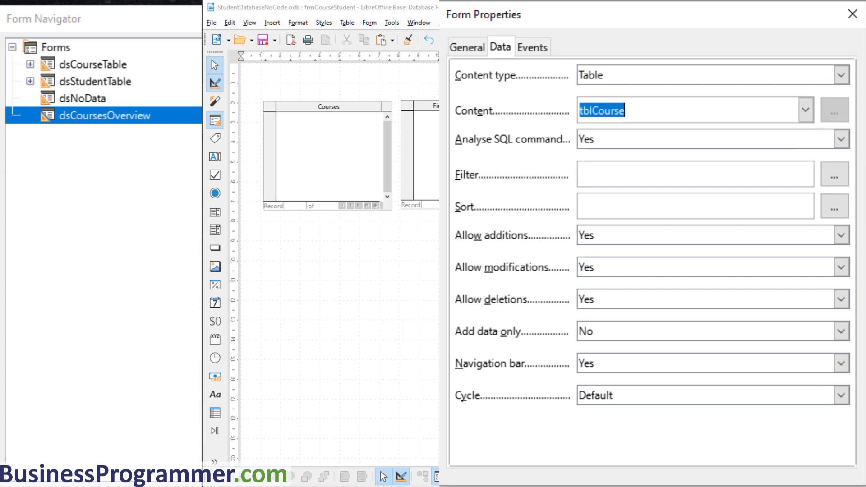
left_click(213, 60)
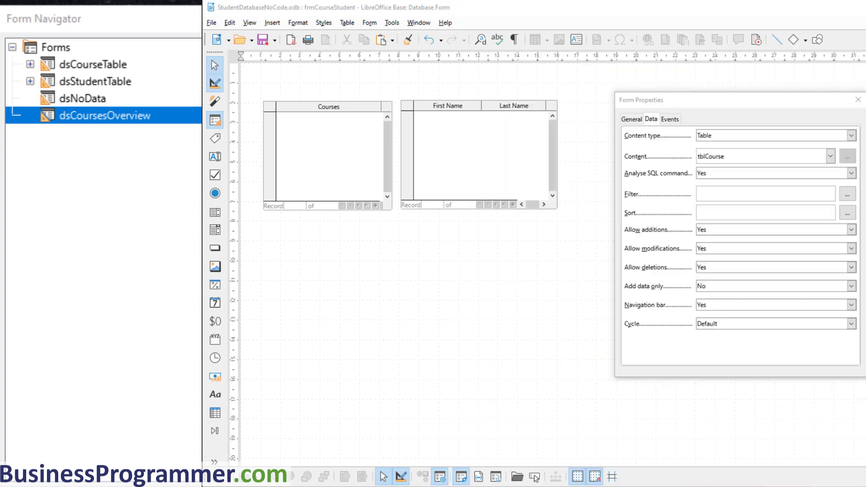
Step: Add a subform named dsCourseStudent beneath dsCoursesOverview in the Form Navigator
right_click(108, 117)
mouse_move(139, 127)
left_click(245, 130)
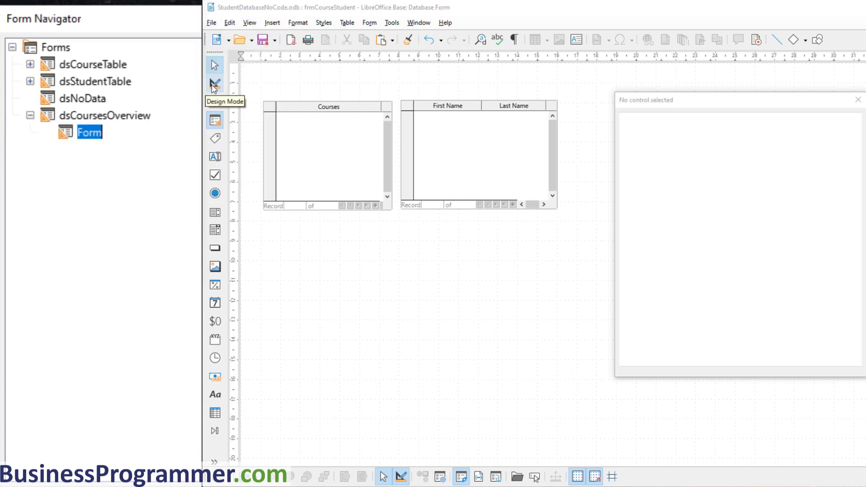
type("dsCourse")
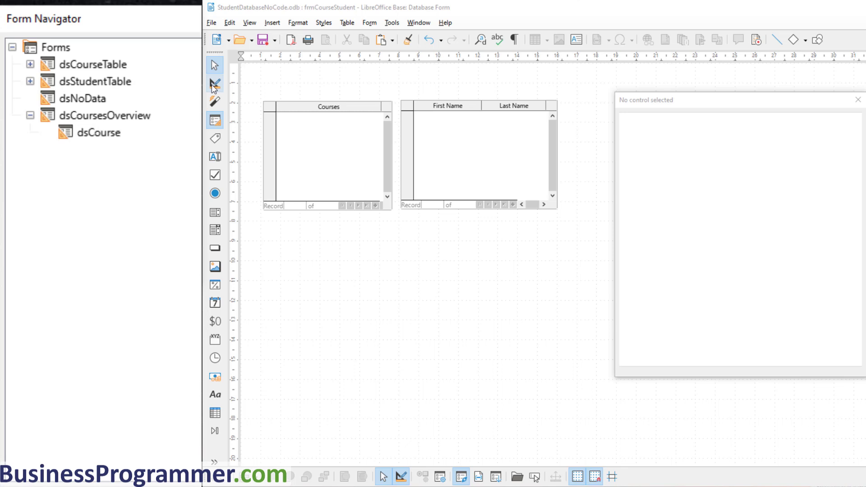
type("Student")
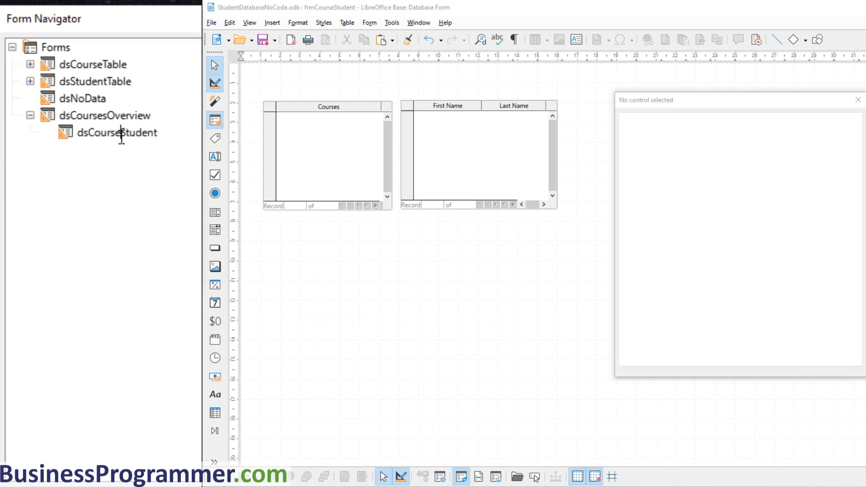
Step: Set the content of the dsCourseStudent subform to the table tblMapCourseStudent
left_click(71, 132)
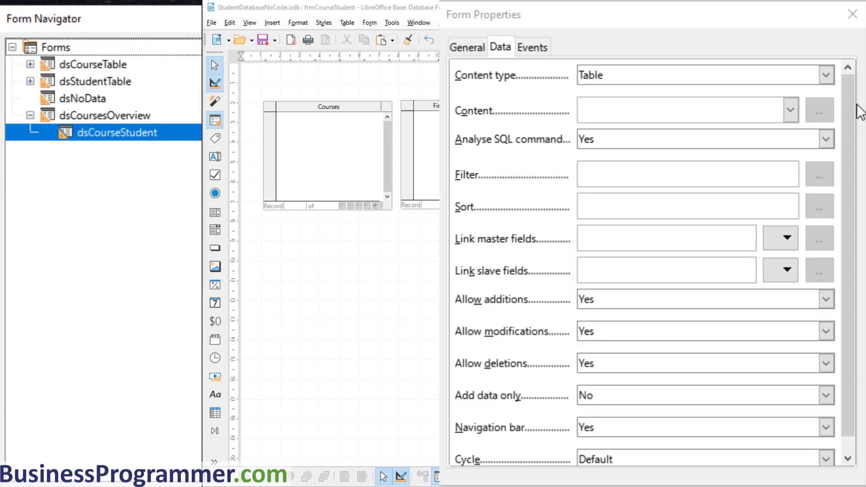
left_click(833, 75)
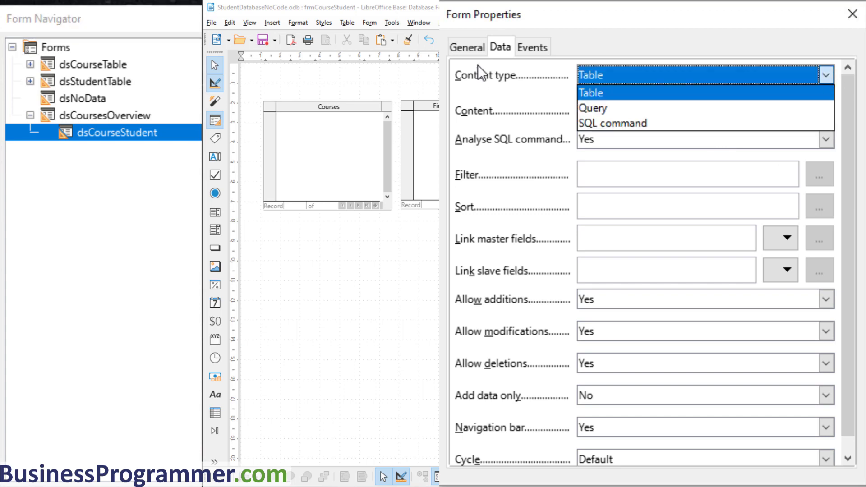
left_click(510, 48)
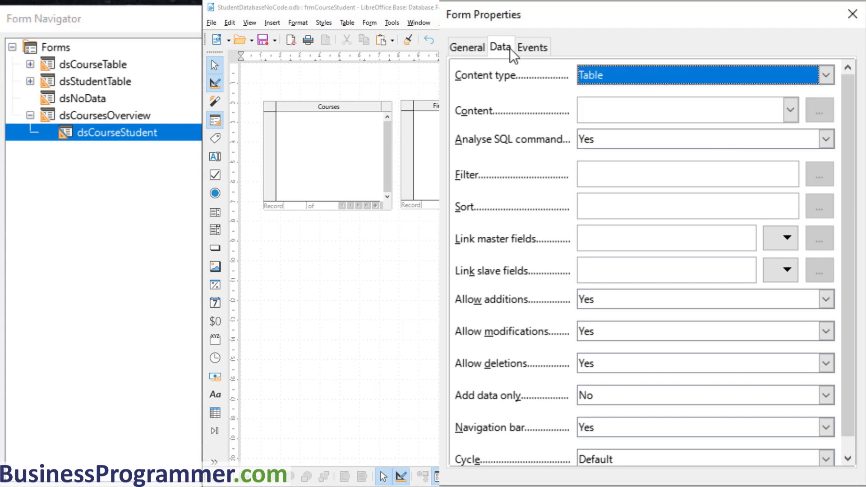
left_click(790, 110)
left_click(687, 145)
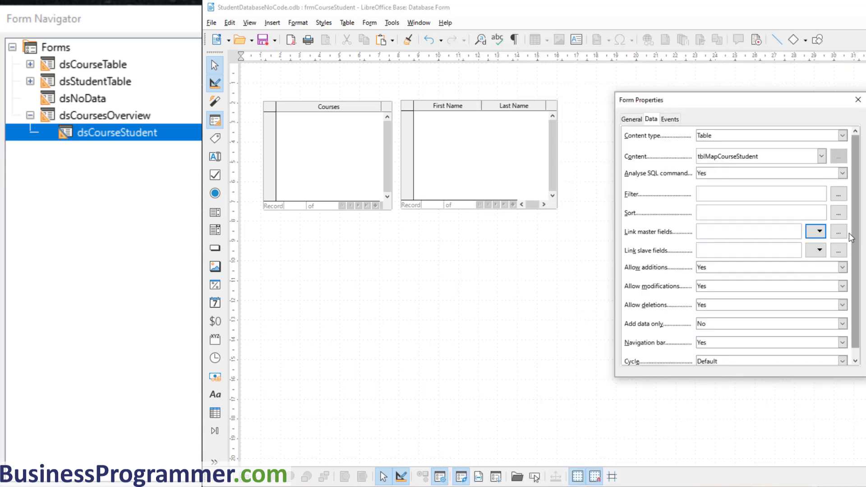
Step: Link the dsCourseStudent subform to its parent by matching CourseID in tblMapCourseStudent with ID in tblCourse
left_click(761, 289)
left_click(846, 273)
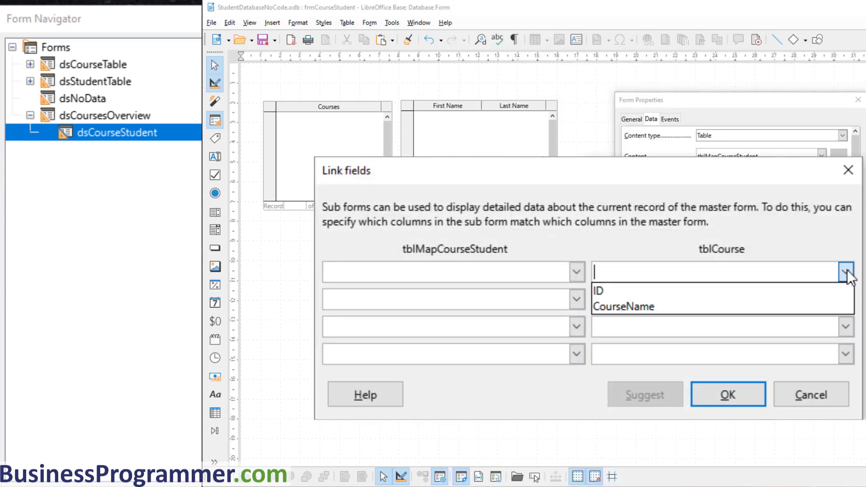
left_click(736, 289)
left_click(577, 272)
left_click(538, 291)
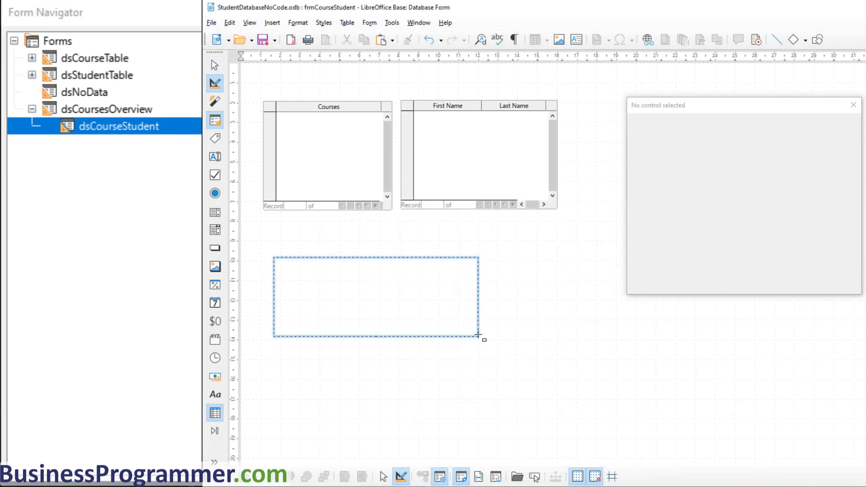
Step: Draw a table control about 11.5 by 4.8 cm below the Courses grid in dsCourseStudent and name it gridMapCourseStudent
left_click_drag(479, 335, 501, 353)
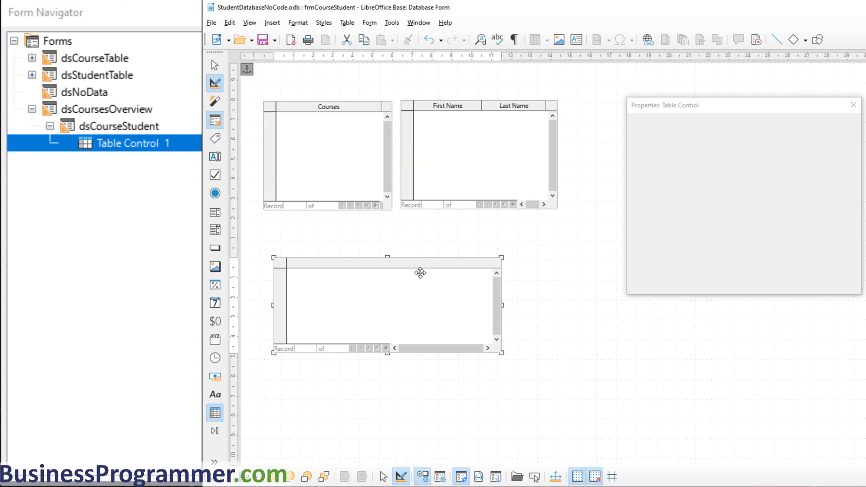
type("gridMapCourseStud")
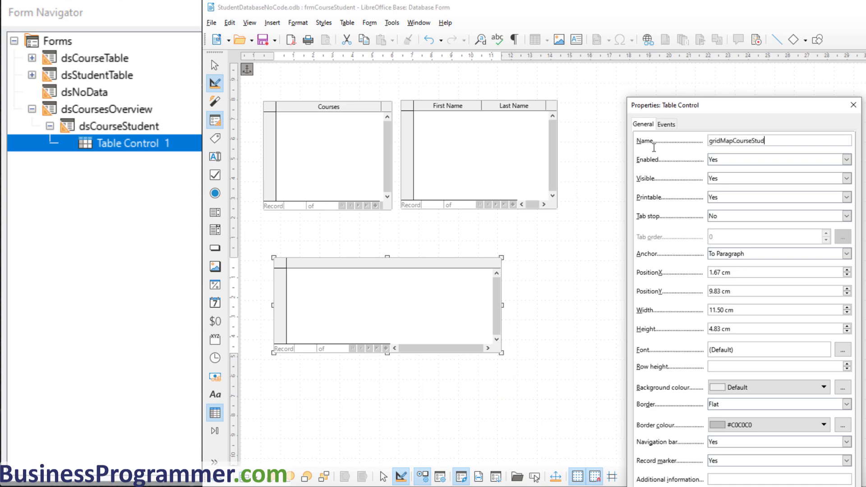
type("ent")
key("Tab")
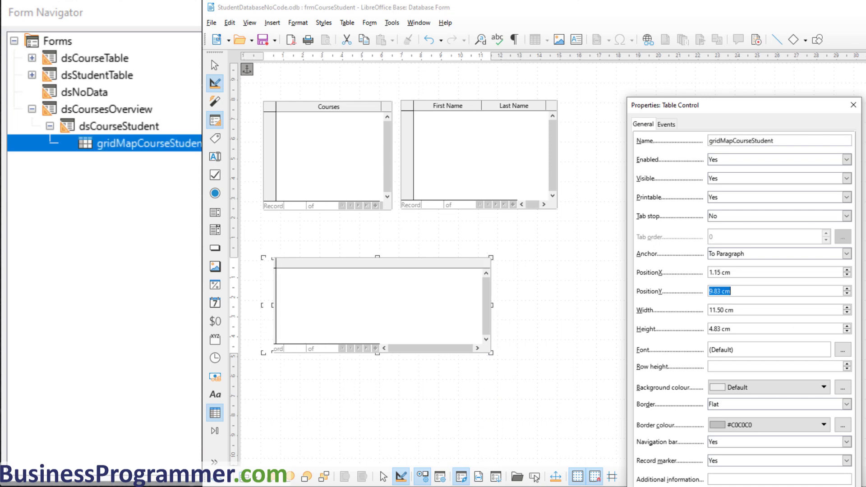
Step: Position gridMapCourseStudent at X 1.15 cm, Y 9.12 cm, size it 10.92 cm wide by 7.45 cm high, and anchor it to the page
key("shift+Tab")
type("1.")
key("Tab")
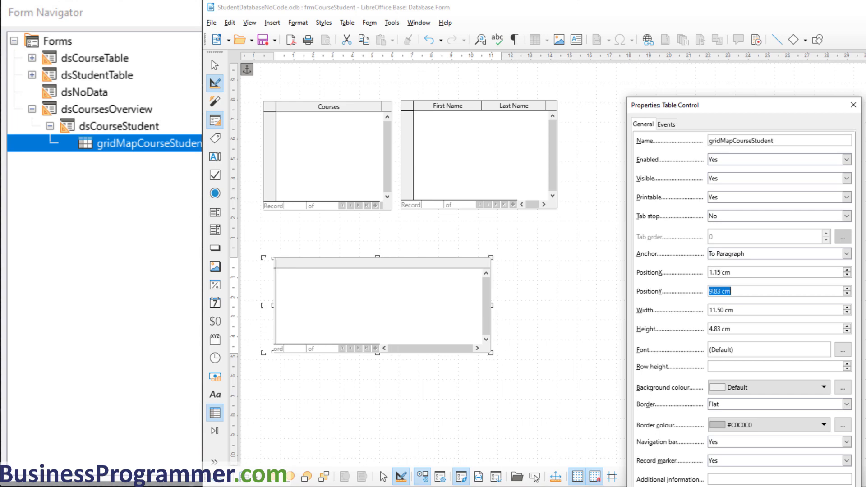
type("9.12")
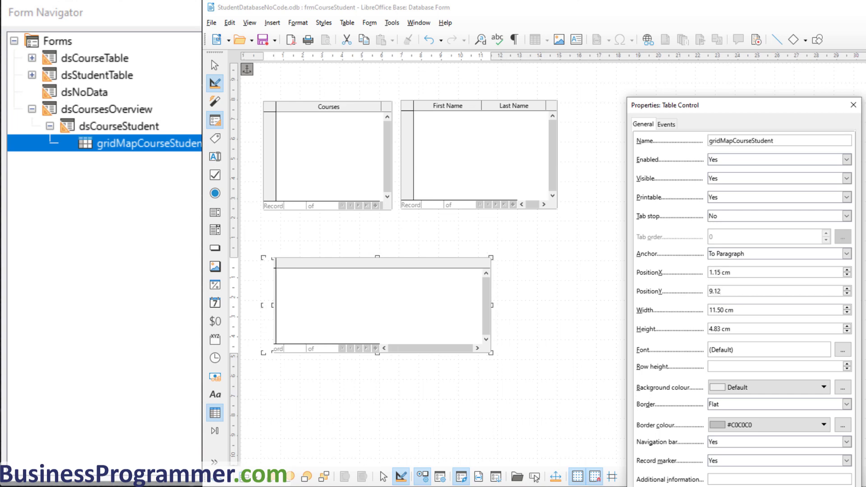
key("Tab")
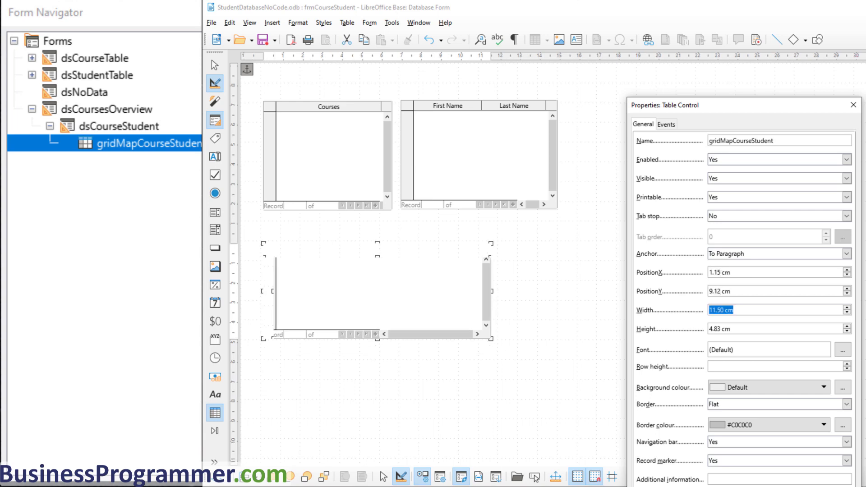
type("10.92")
key("Tab")
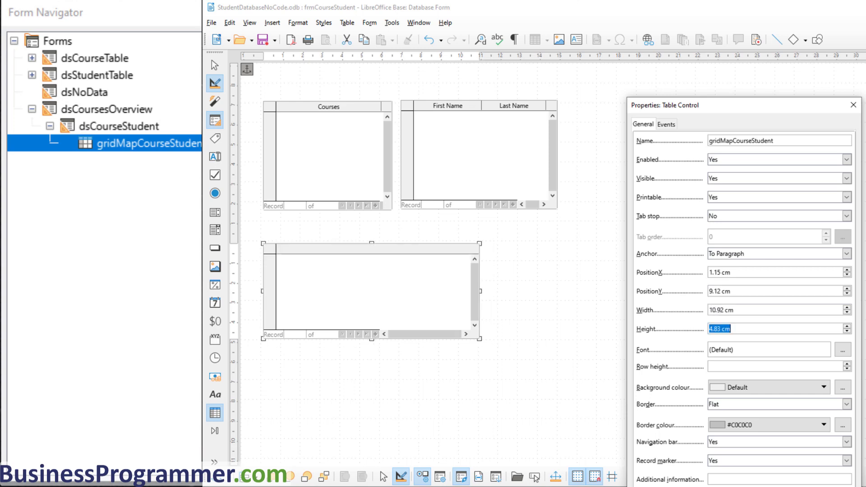
type("7.45")
key("Tab")
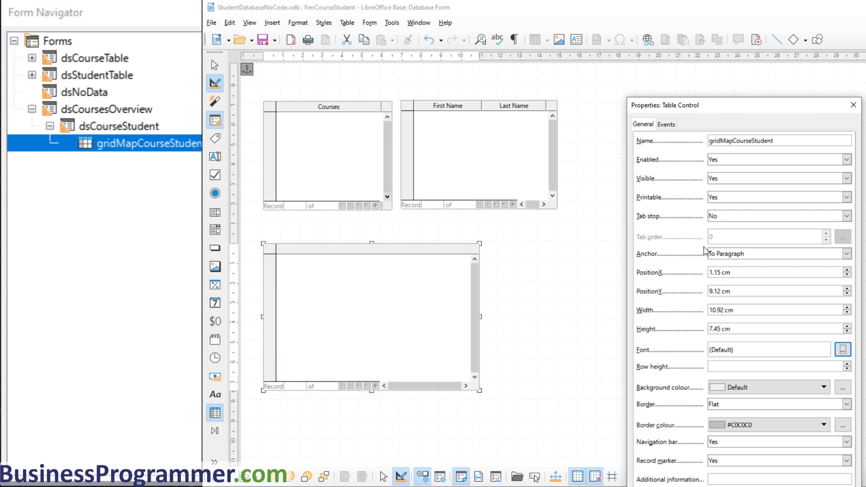
left_click(757, 254)
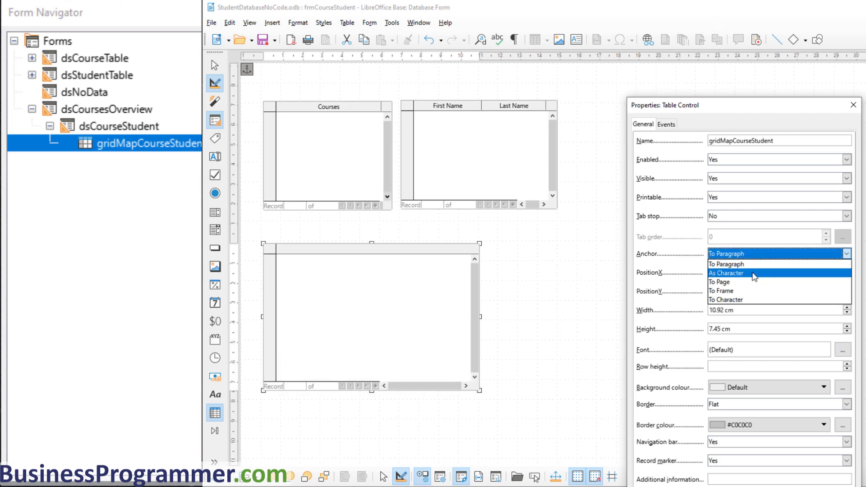
left_click(752, 283)
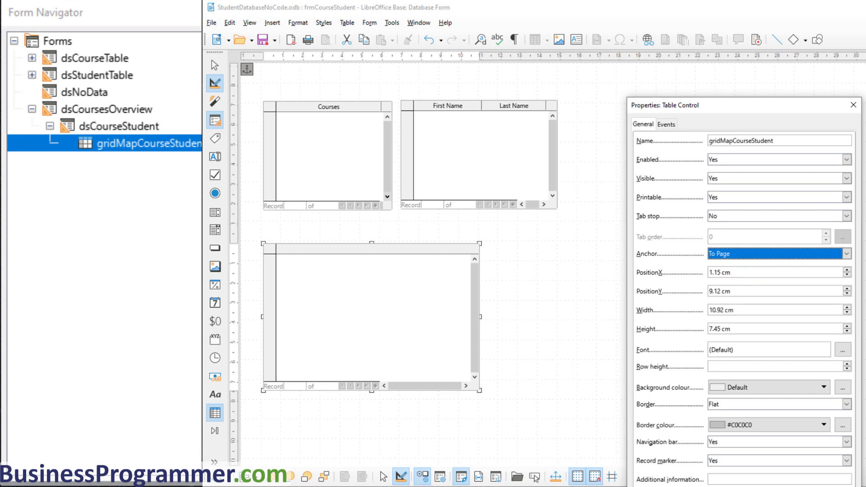
Step: Insert a list box column into gridMapCourseStudent and widen it to about 3.6 cm
right_click(306, 250)
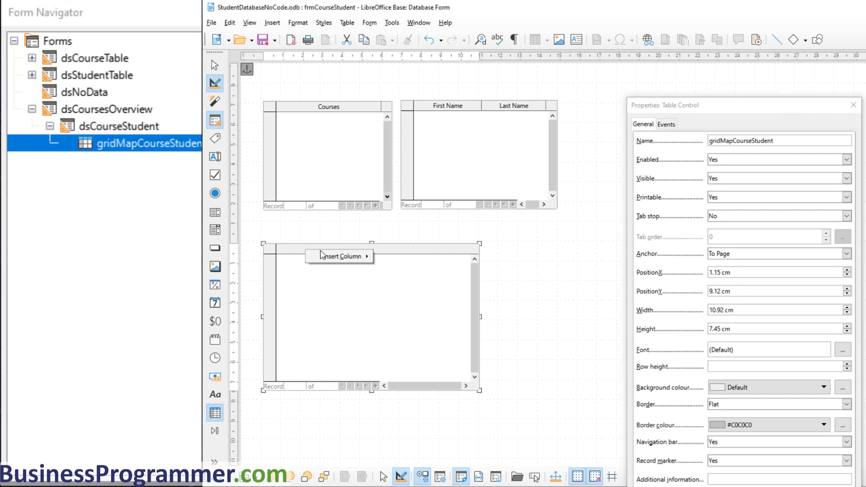
mouse_move(336, 260)
left_click(404, 295)
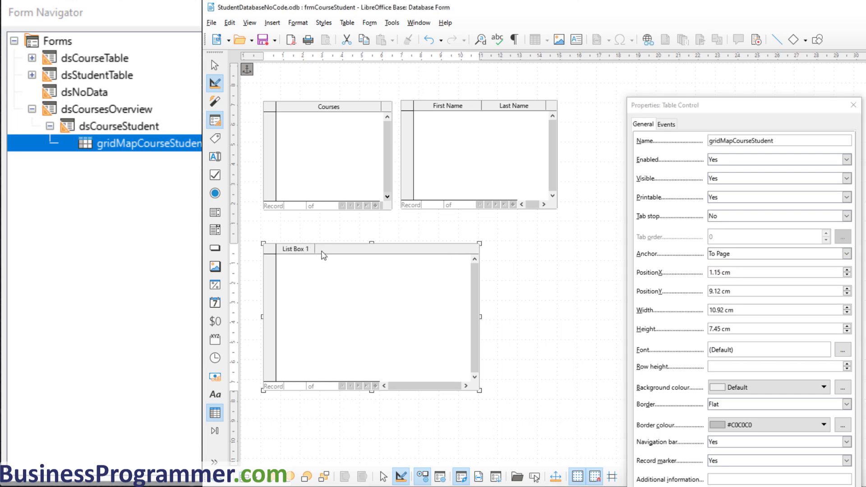
left_click_drag(315, 248, 348, 247)
Step: Name the new list box column lstCourses and label it Courses
left_click(326, 250)
left_click(762, 141)
type("lstCourses")
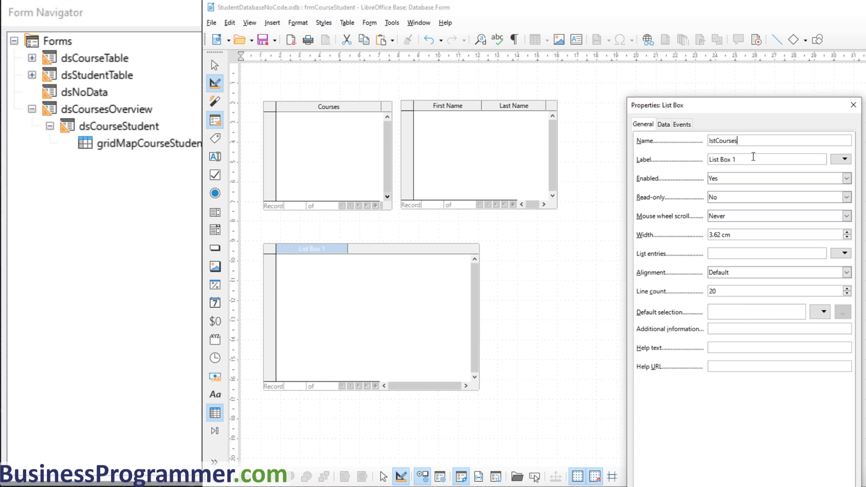
left_click(754, 157)
type("Courses")
Step: Bind the lstCourses column to the data field CourseID and set its type of list contents to Sql
left_click(664, 125)
left_click(847, 141)
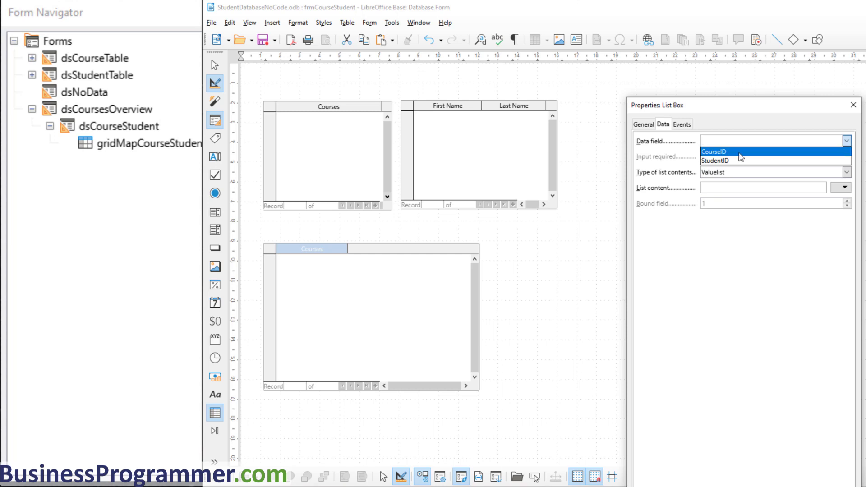
left_click(741, 151)
left_click(847, 172)
left_click(713, 204)
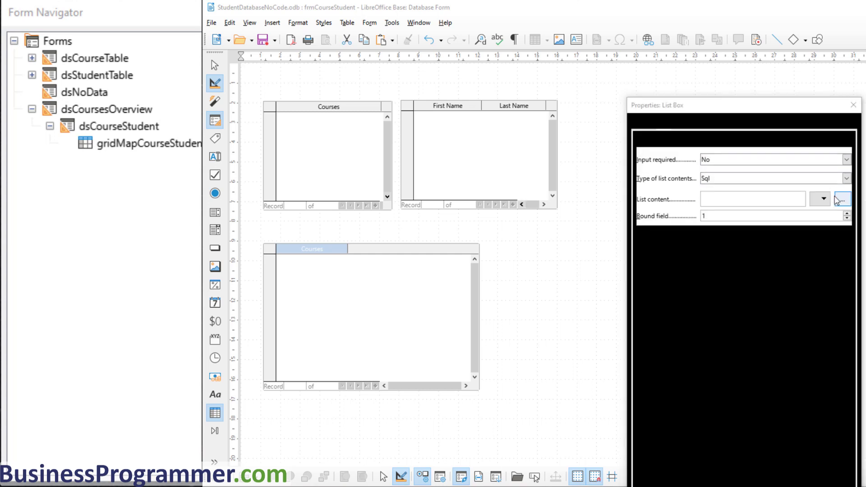
Step: Define the list content as SELECT "CourseName", "ID" FROM "tblCourse", removing the duplicate table alias, test the query, and save it
left_click(842, 199)
left_click(602, 362)
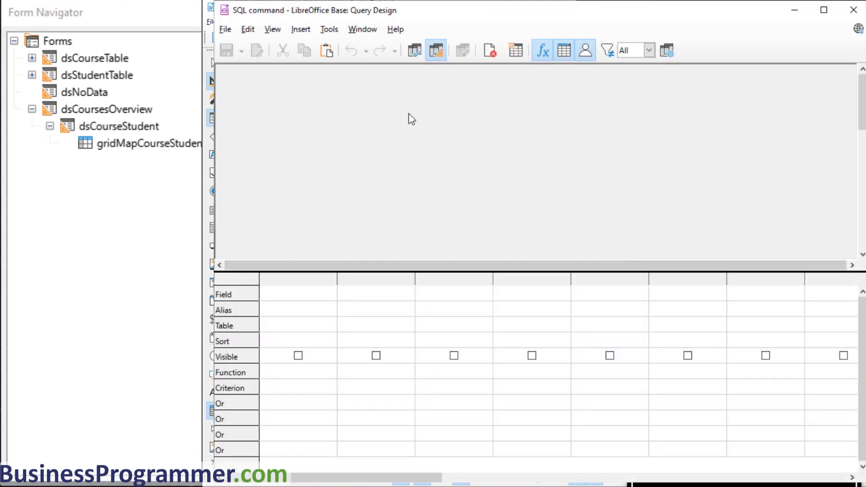
left_click(436, 50)
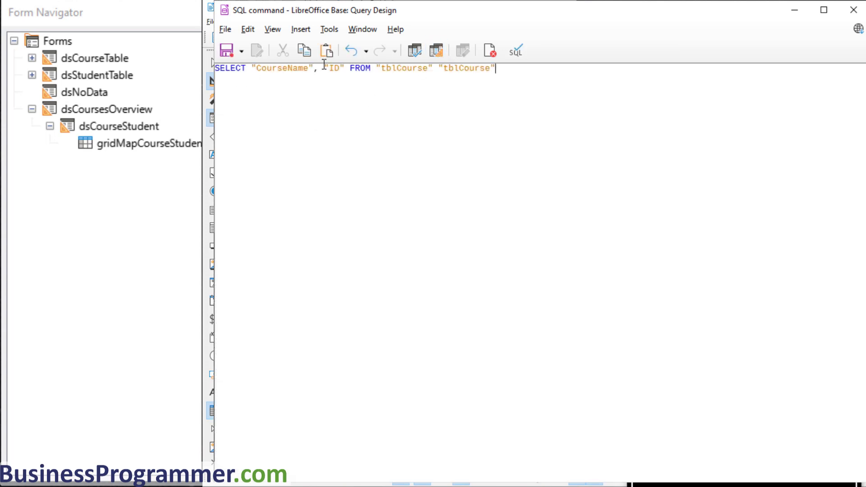
left_click(440, 68, "shift")
key("Delete")
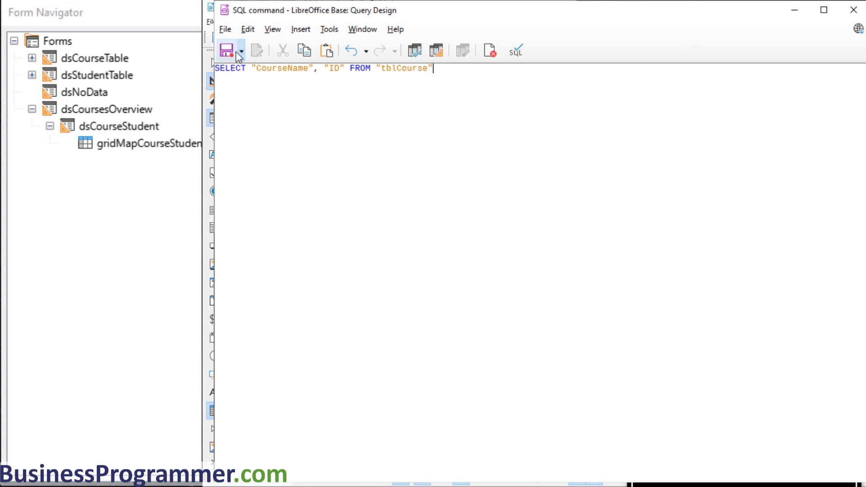
left_click(415, 51)
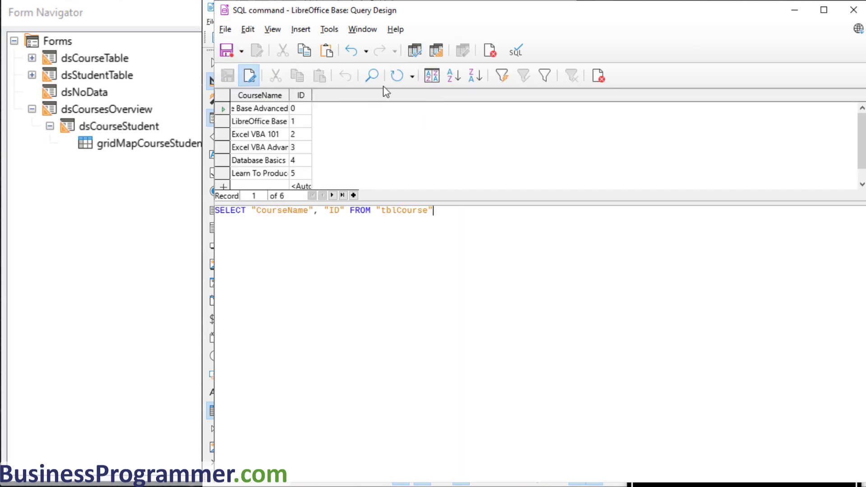
left_click(854, 10)
left_click(491, 273)
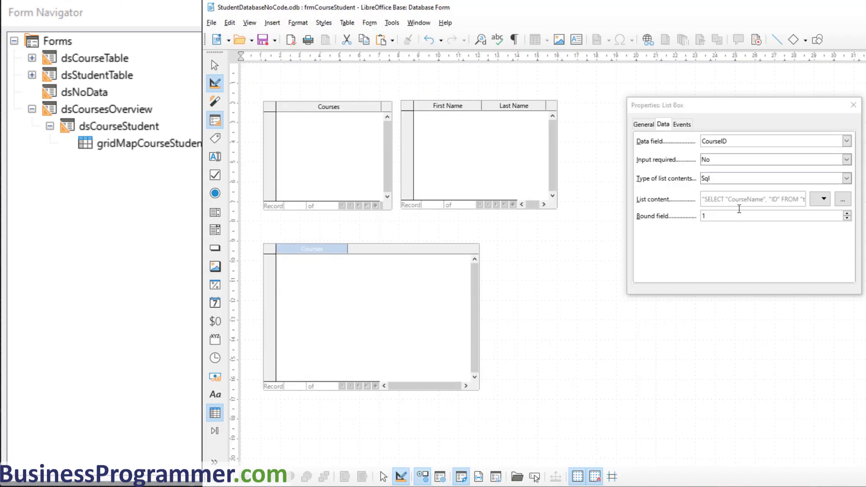
Step: Insert a second list box column beside Courses in gridMapCourseStudent, named lstStudents and labelled Students
right_click(384, 253)
mouse_move(410, 260)
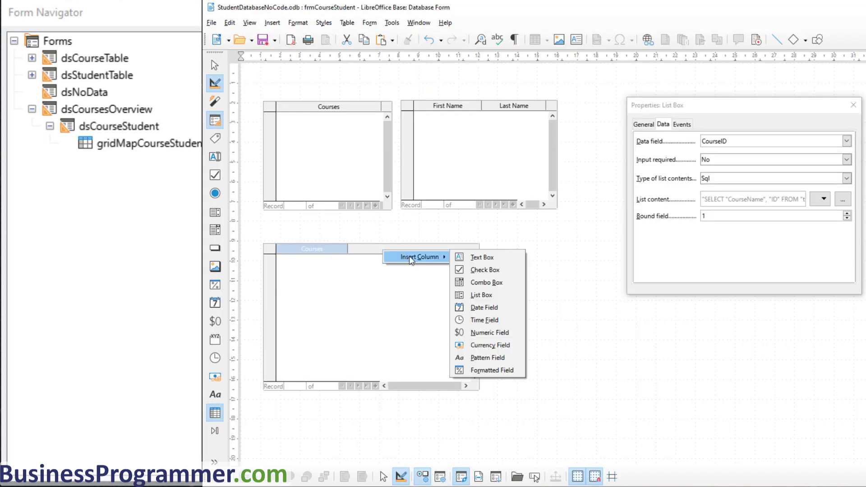
left_click(479, 295)
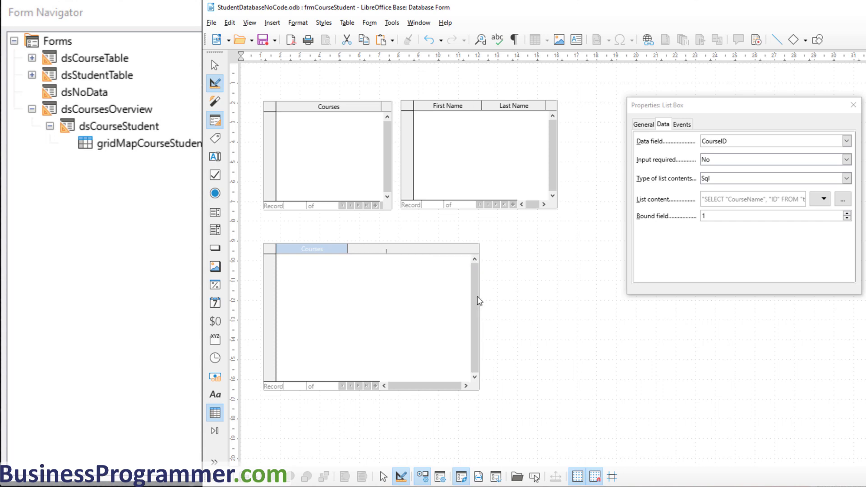
left_click(369, 249)
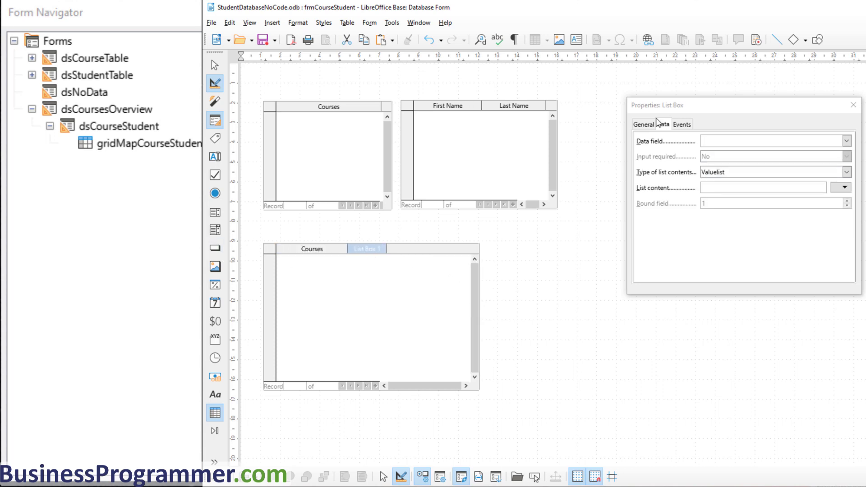
left_click(774, 140)
type("lstStudents")
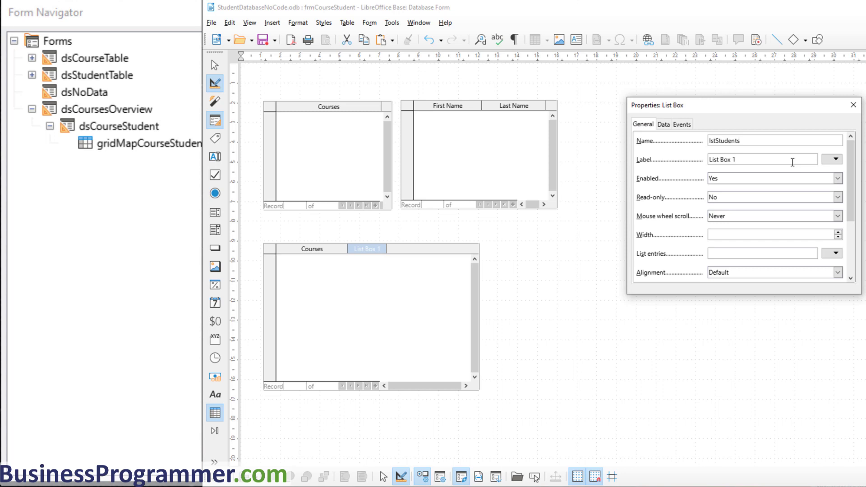
left_click_drag(793, 162, 629, 163)
type("S")
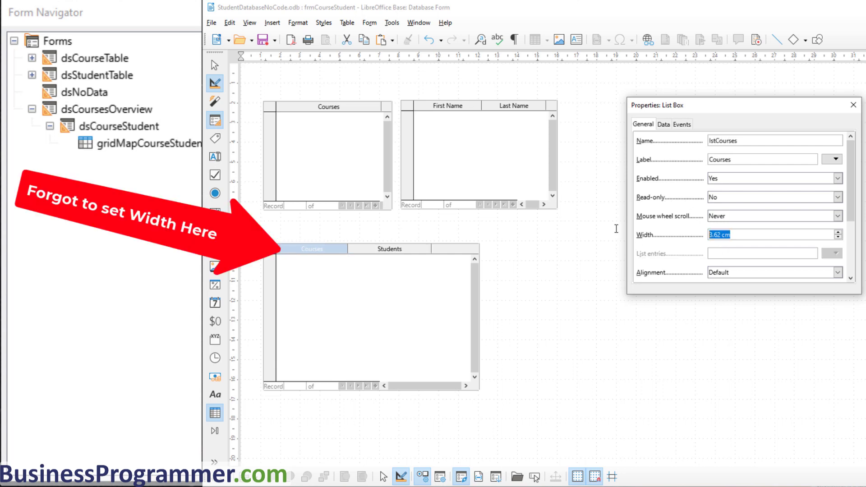
Step: Set the width of the lstCourses column in gridMapCourseStudent to 6.01 cm
type("6.01")
key("Tab")
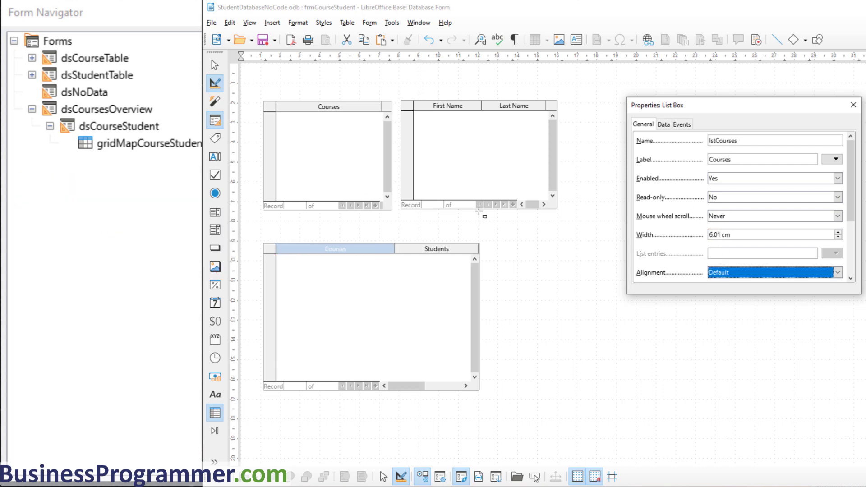
Step: Bind the lstStudents column to the data field StudentID and set its type of list contents to Sql
left_click(453, 252)
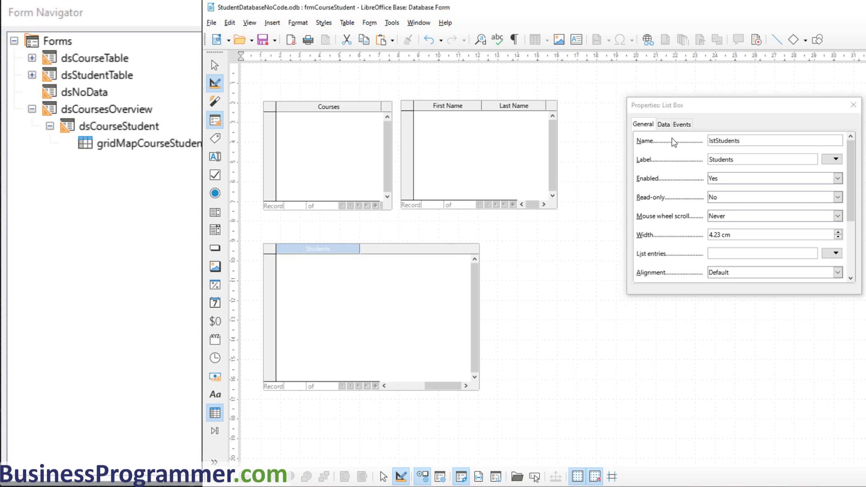
left_click(664, 124)
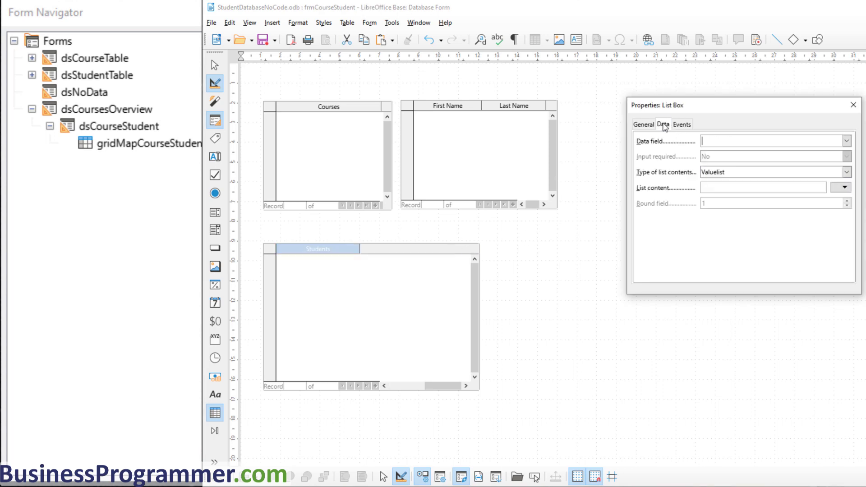
left_click(847, 141)
left_click(776, 161)
left_click(765, 171)
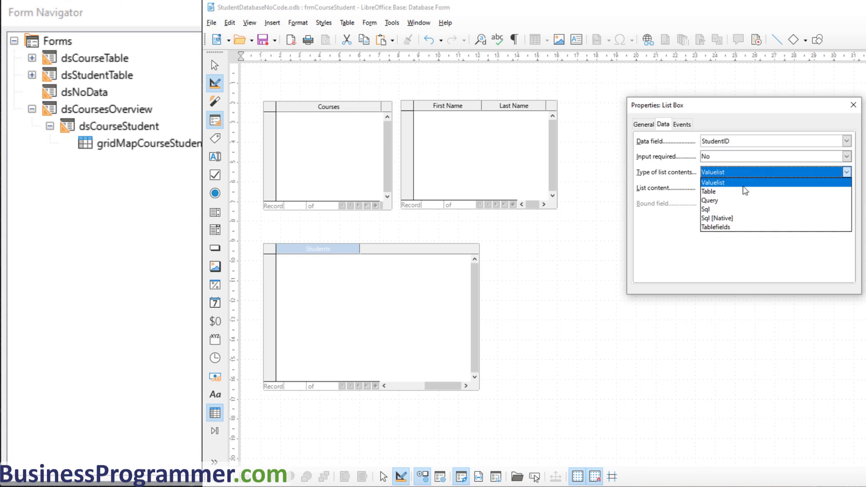
left_click(721, 213)
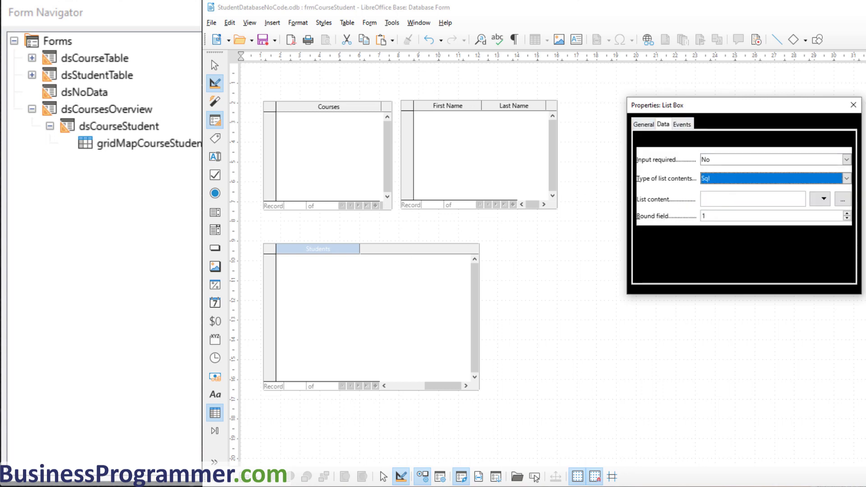
Step: Write the lstStudents list content in SQL view as SELECT "LastName" || ' ' || "FirstName" "Name", "ID" FROM "tblStudent" "tblStudent"
left_click(843, 199)
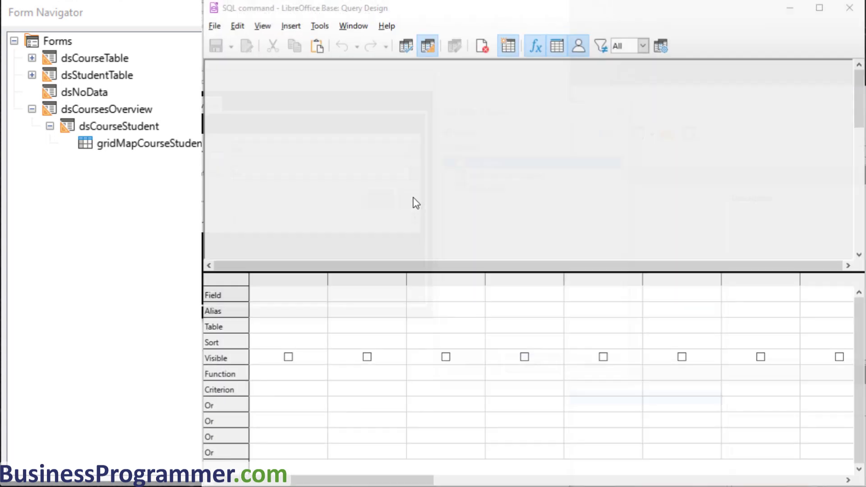
left_click(600, 368)
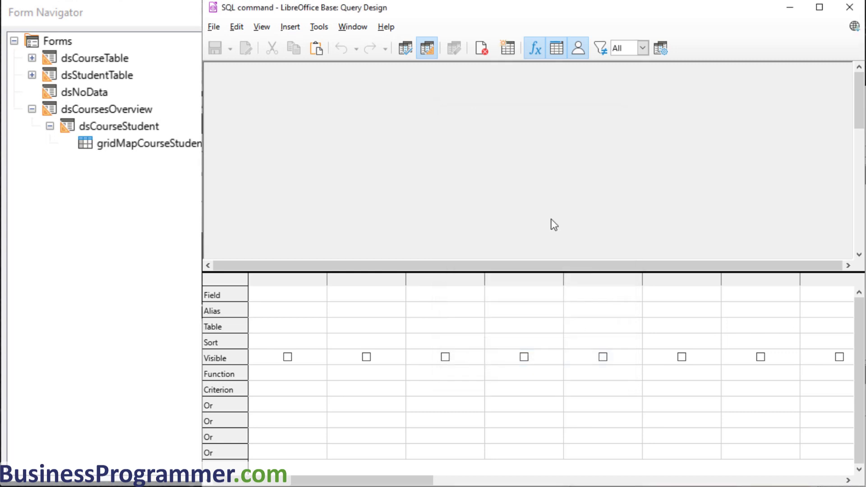
left_click(428, 48)
type("SELECT \"LastName\" || ' ' || \"FirstName\" \"Name\", \"ID\" FROM \"tblStudent\" \"tblStudent\"")
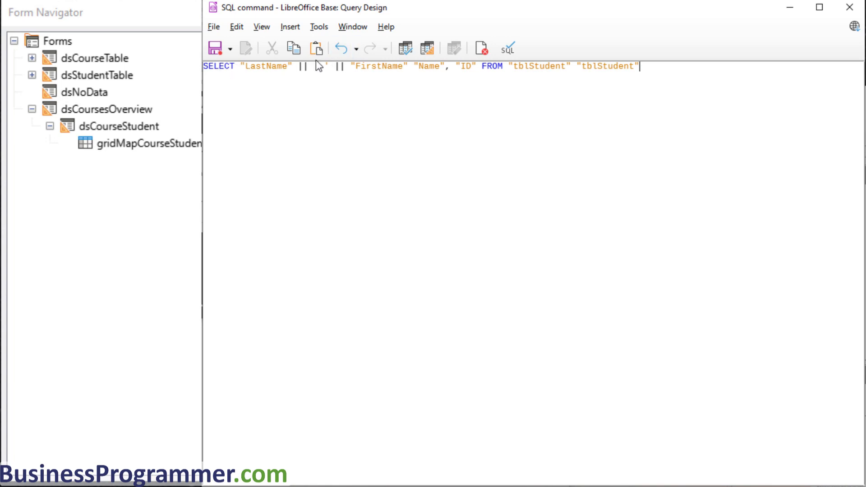
left_click(294, 67)
left_click_drag(319, 67, 287, 67)
left_click(299, 67)
left_click_drag(299, 63, 347, 65)
left_click(330, 66)
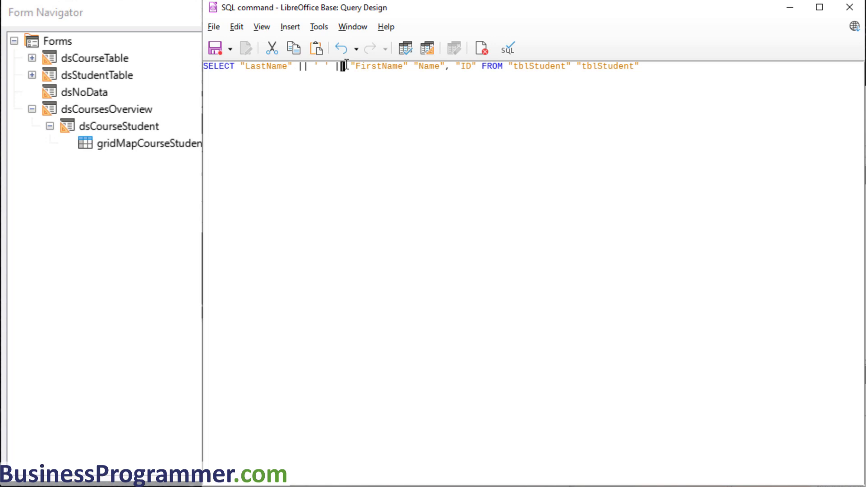
double_click(430, 66)
Step: Run the student name query to test it, then close the query design and save it as the list content
left_click(407, 50)
left_click(265, 146)
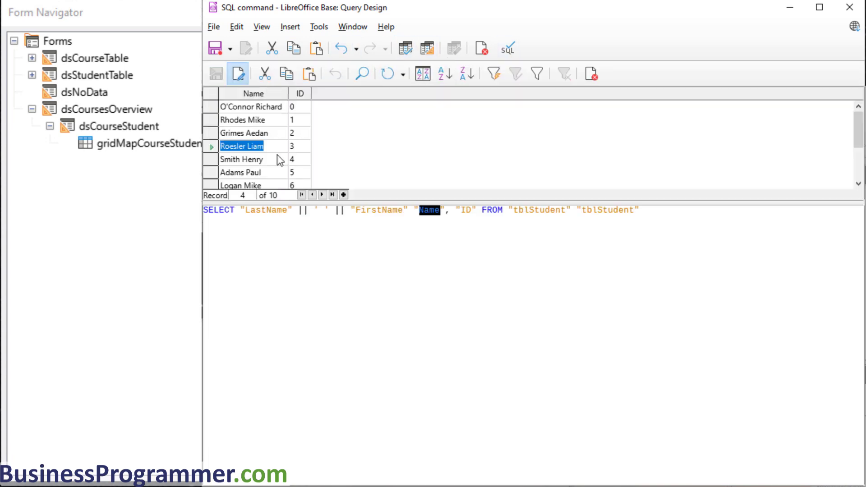
left_click(282, 160)
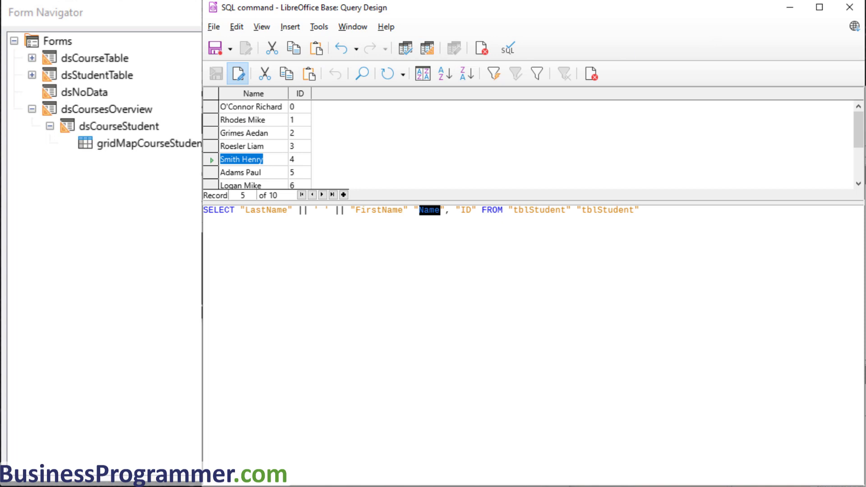
left_click(851, 13)
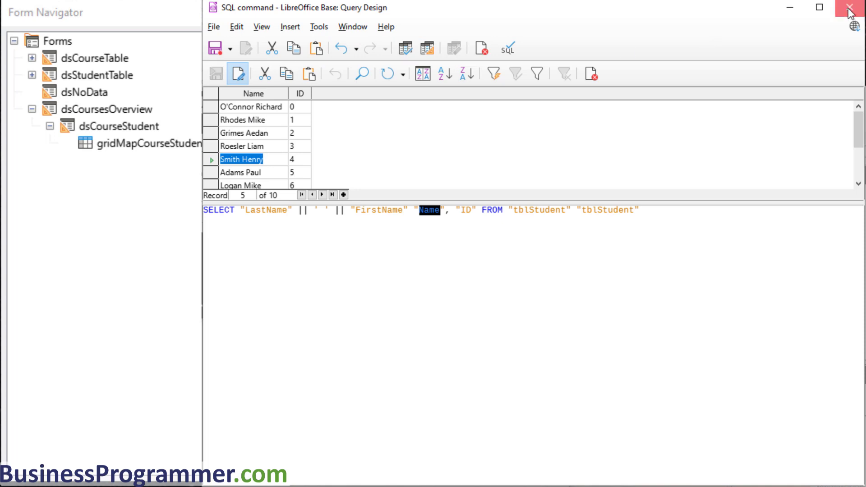
left_click(472, 271)
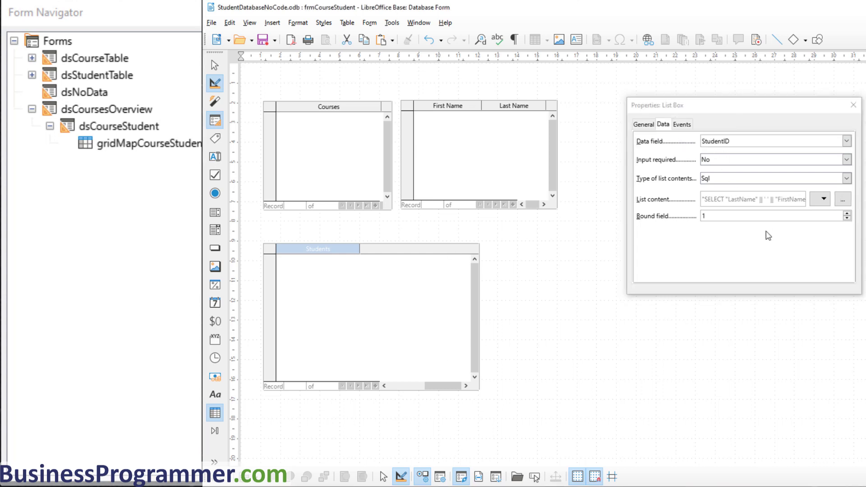
Step: Preview the form with live data to check the Courses and Students columns, and return to design mode
left_click(215, 84)
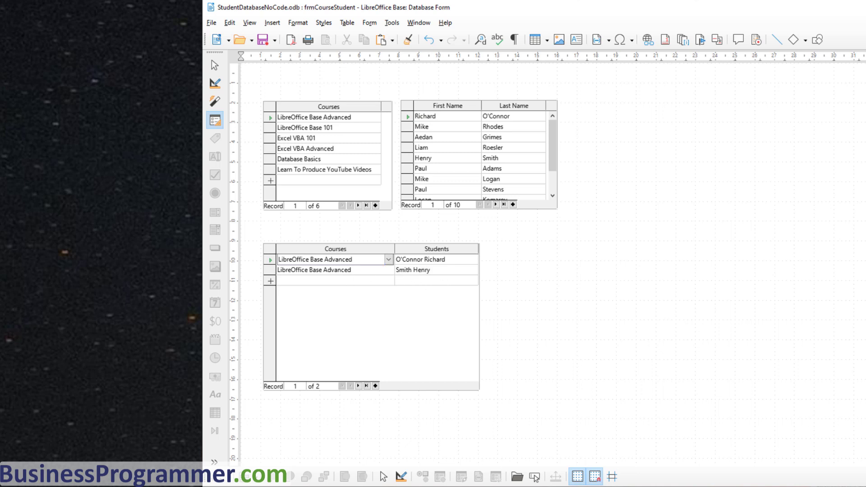
left_click(215, 84)
Step: Add two push buttons about 4.2 by 1.2 cm side by side below the mapping grid, under dsCoursesOverview
left_click(137, 113)
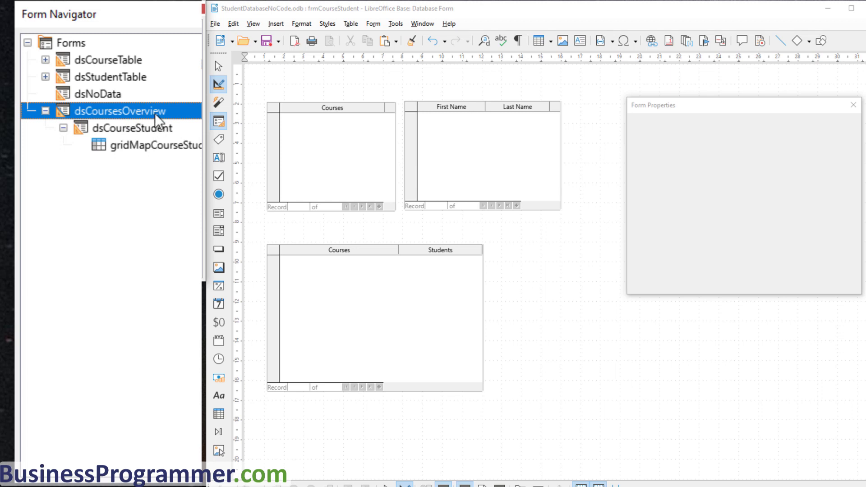
left_click(219, 251)
left_click_drag(270, 408, 354, 431)
left_click_drag(403, 407, 490, 431)
Step: Name the first push button pbPreviousCourse and label it Previous Course
left_click(125, 162)
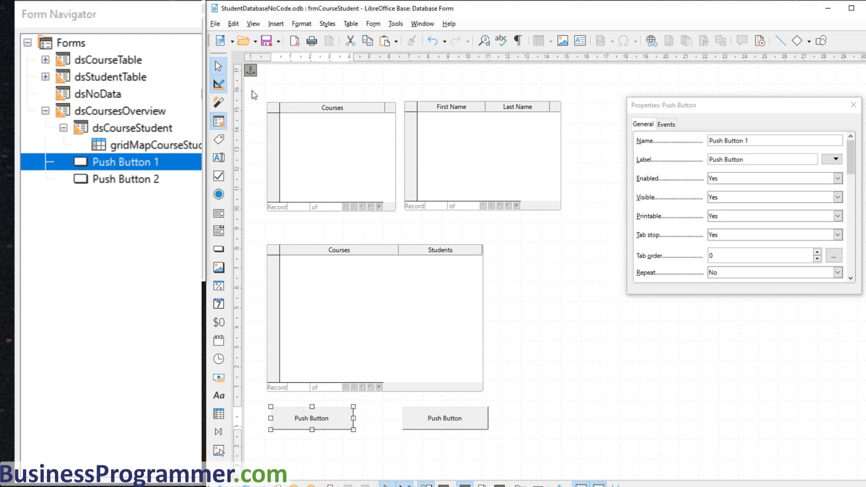
left_click(767, 141)
triple_click(767, 140)
type("p")
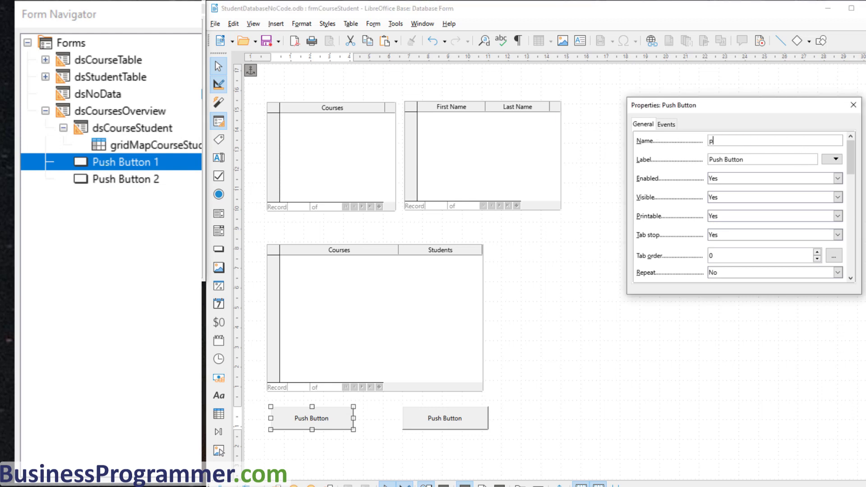
type("bPreviousCourse")
key("Tab")
type("Previous Cour")
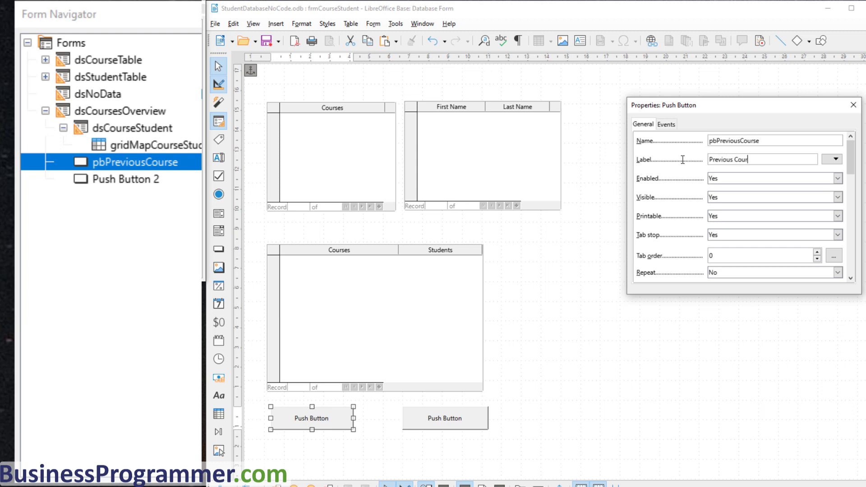
type("se")
Step: Position the Previous Course button at X 1.15 cm, Y 18.02 cm and size it to 5 cm wide and 1 cm high
scroll(695, 189, "down", 3)
left_click(703, 212)
type("1.15")
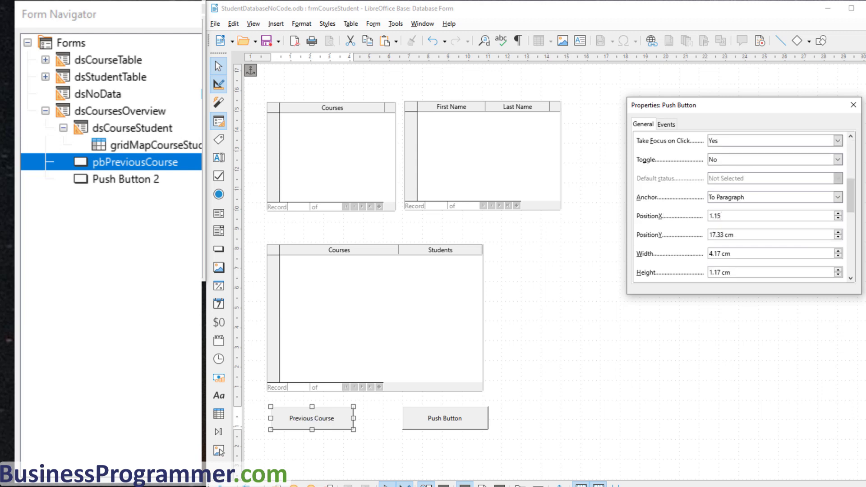
key("Tab")
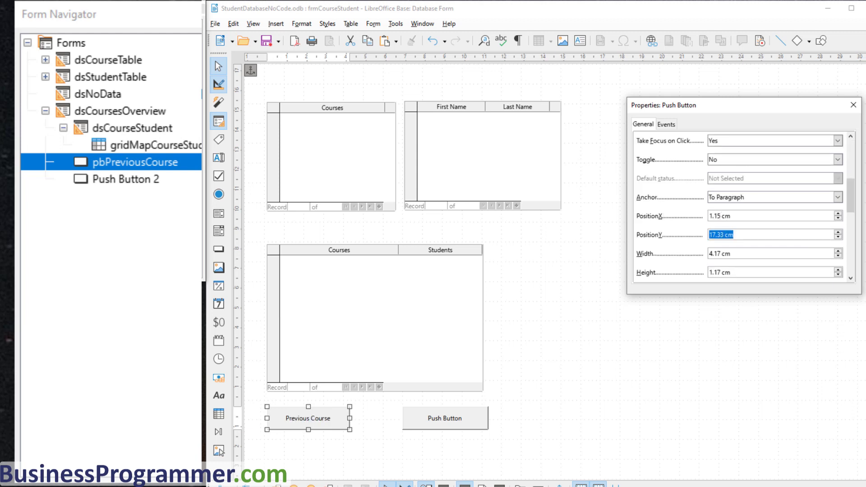
type("18.02")
key("Tab")
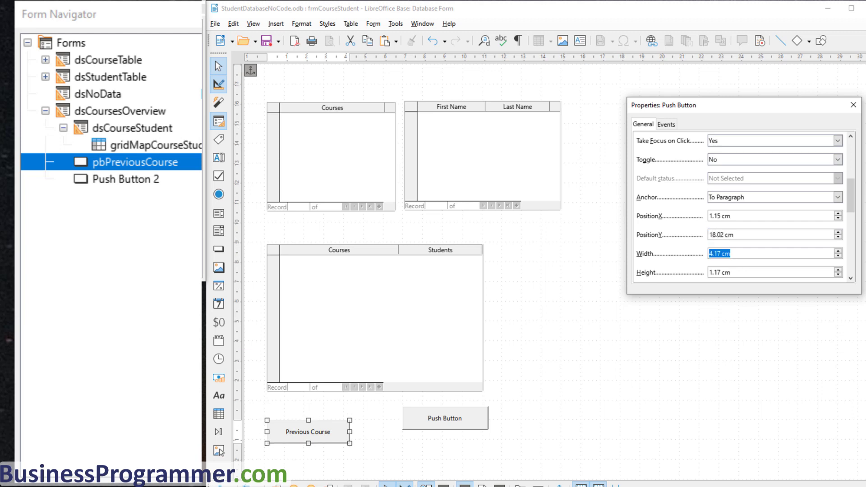
type("5")
key("Tab")
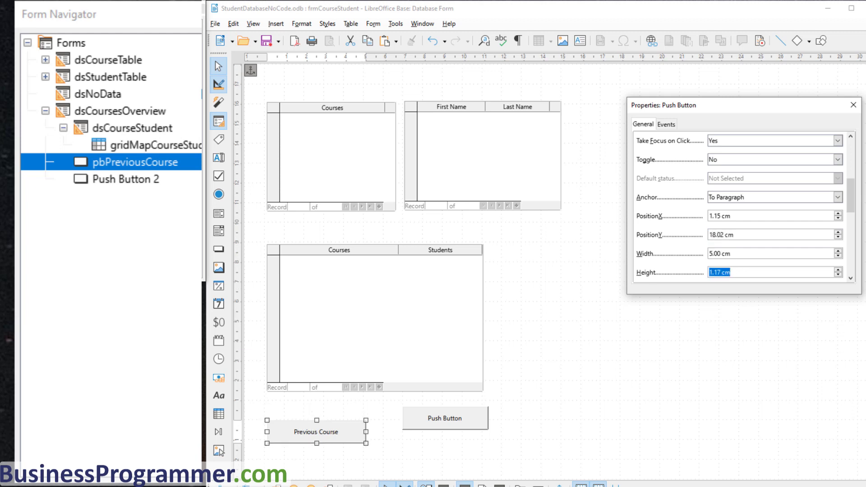
type("1")
key("Tab")
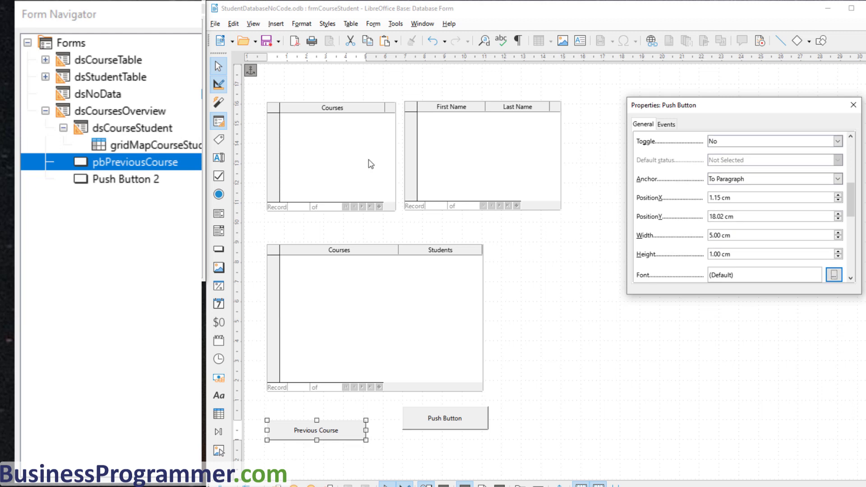
Step: Name the second push button pbNextCourse and label it Next Course
left_click(443, 420)
type("pb")
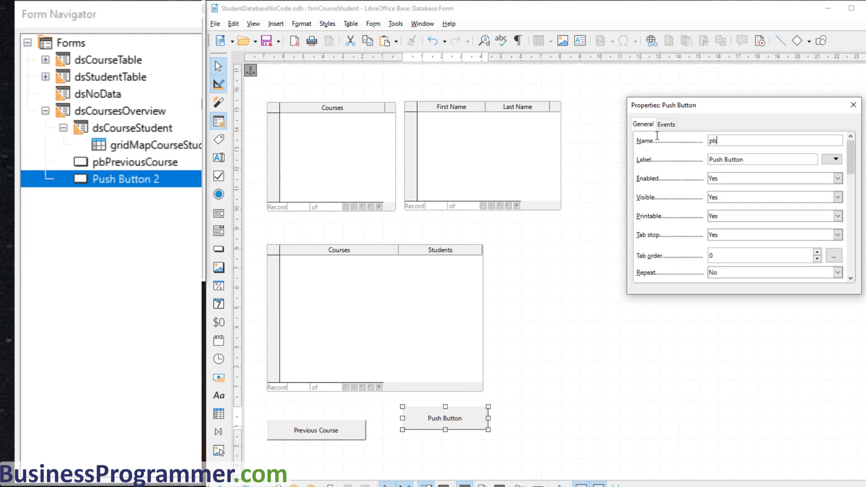
type("NextCourse")
key("Tab")
type("Next Course")
Step: Anchor the Next Course button to the page at X 7.06 cm, Y 18.02 cm, 5 cm wide and 1 cm high
scroll(831, 181, "down", 4)
left_click(838, 157)
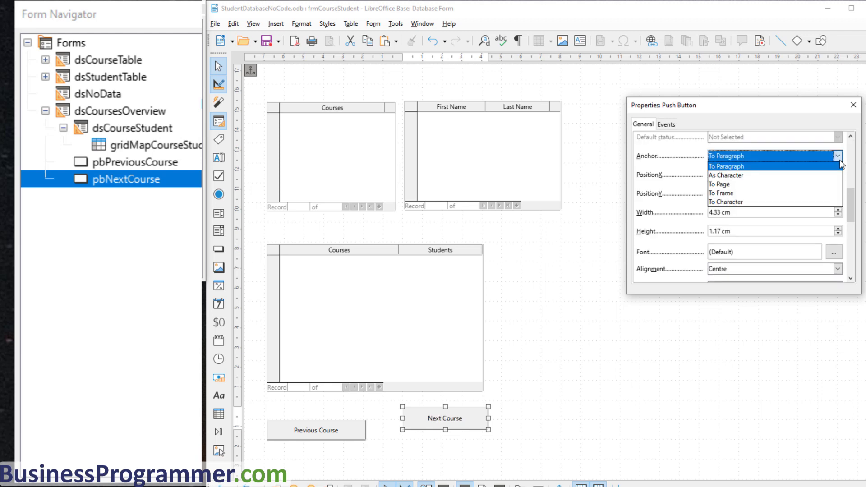
left_click(776, 184)
key("Tab")
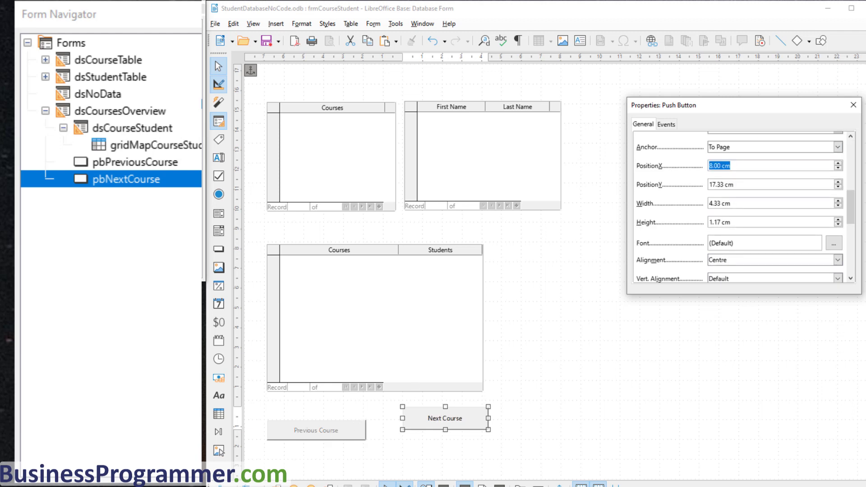
type("7.06")
key("Tab")
type("18")
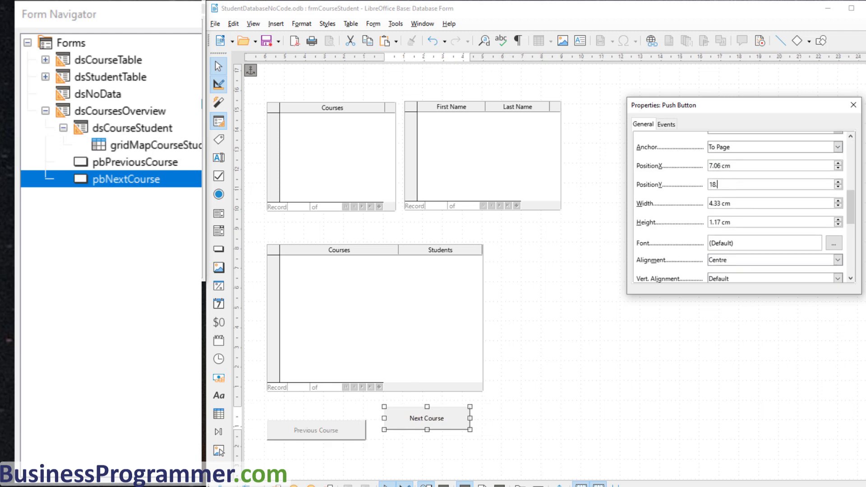
type(".02")
key("Tab")
type("5")
key("Tab")
type("1")
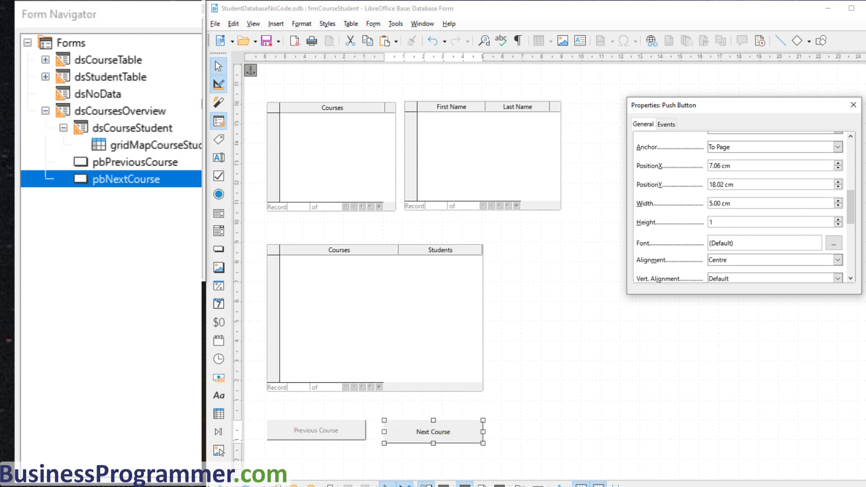
Step: Set the action of the Next Course button to Next record
scroll(851, 208, "down", 5)
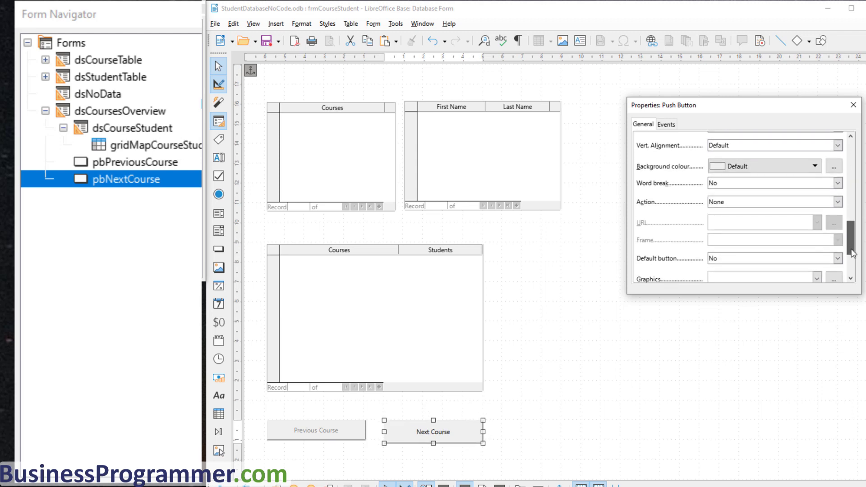
left_click(838, 187)
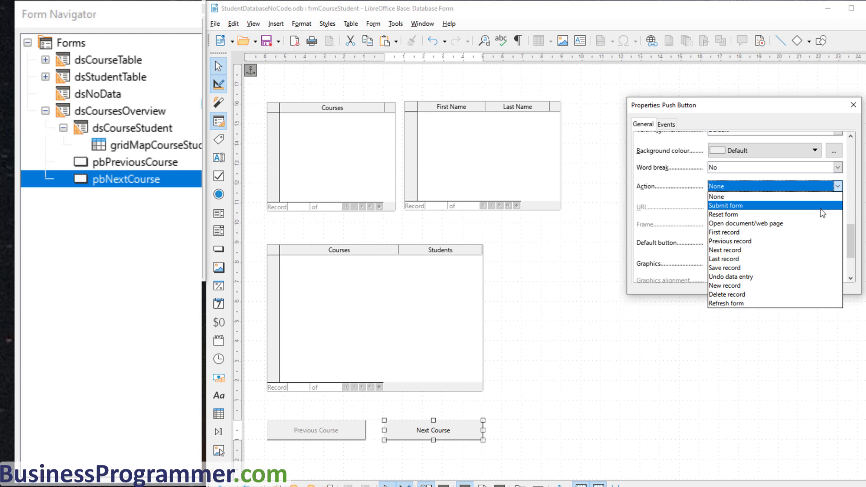
left_click(754, 249)
Step: Set the action of the Previous Course button to Previous record and deselect it
left_click(338, 430)
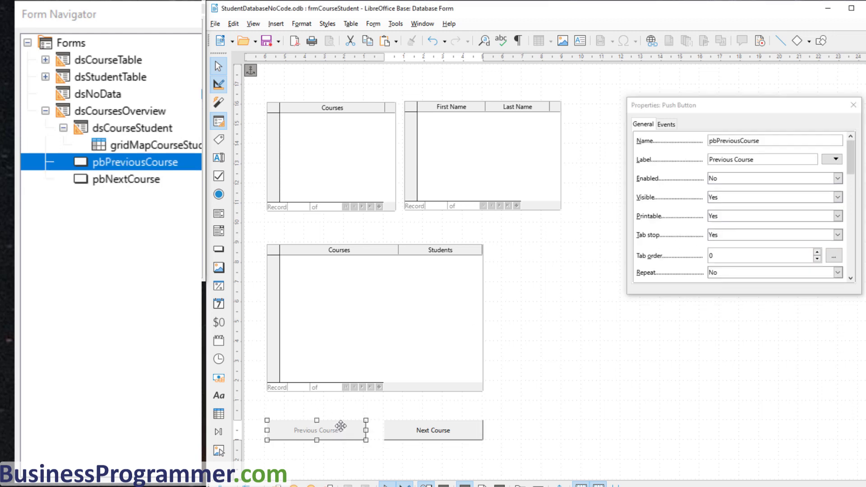
left_click(851, 164)
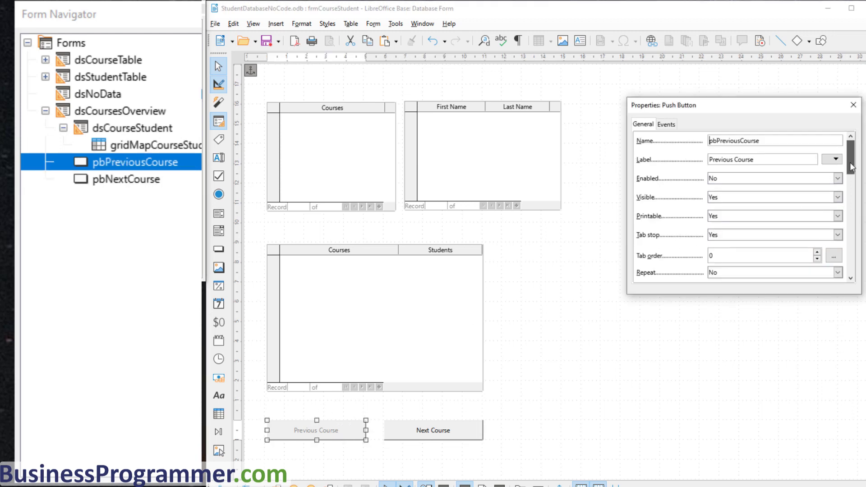
scroll(851, 165, "down", 5)
left_click(749, 237)
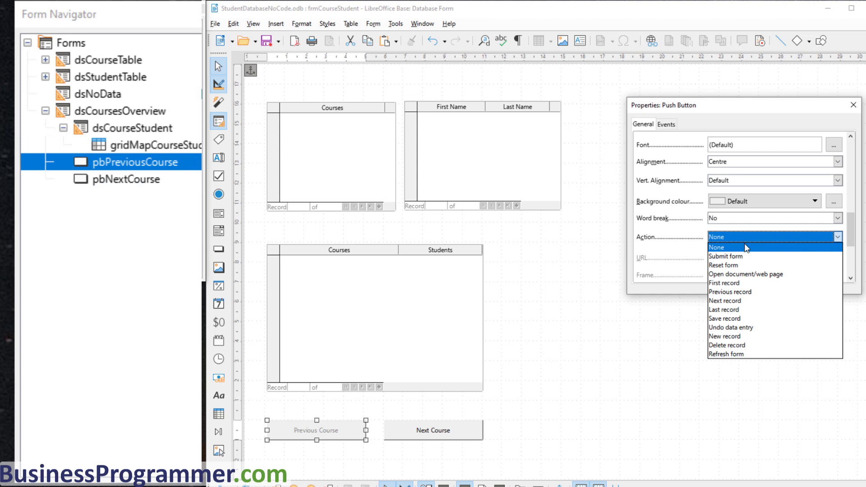
left_click(761, 292)
left_click(525, 371)
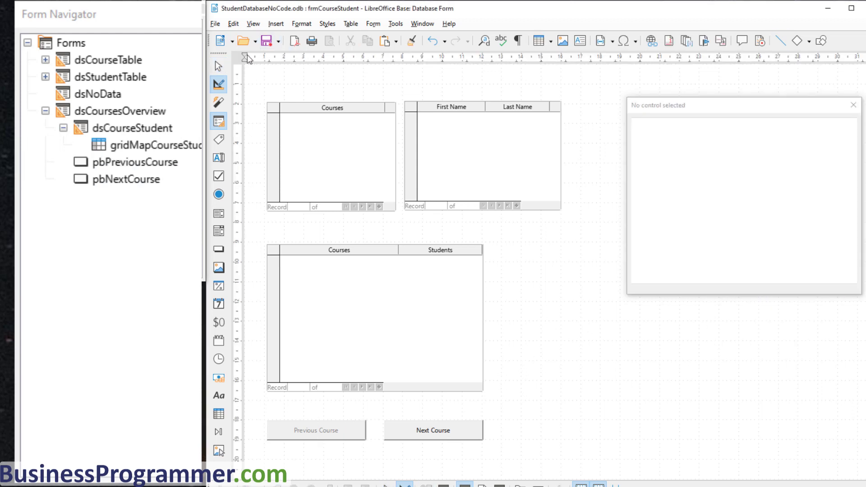
Step: Leave design mode and test the navigation buttons by moving two courses forward and two courses back
left_click(219, 85)
left_click(438, 434)
left_click(433, 434)
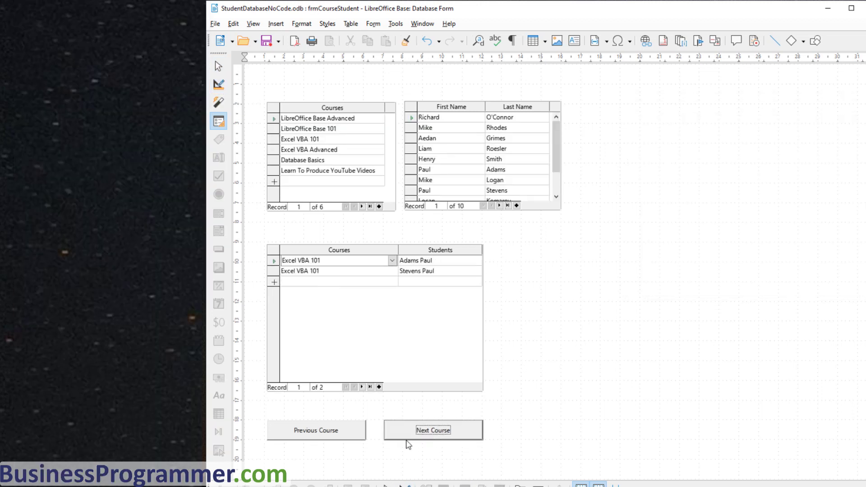
left_click(349, 434)
left_click(344, 433)
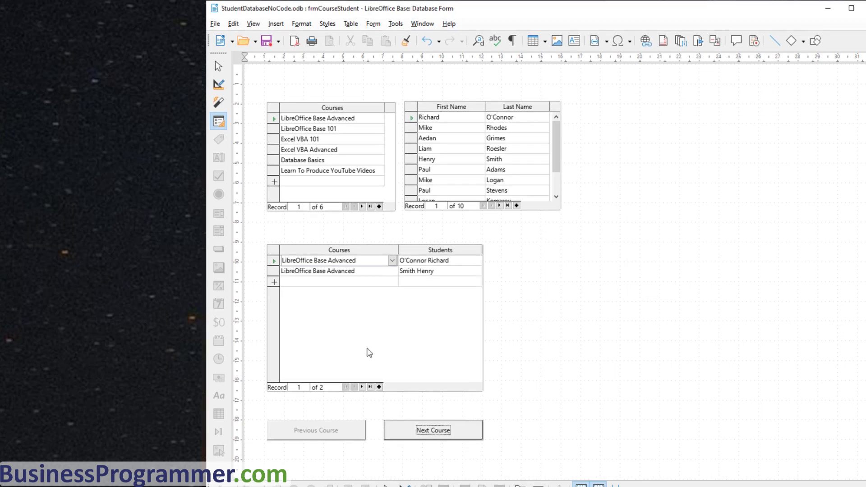
Step: Test moving to the next course and stepping forward and back through its student records with the mapping grid's own navigation
left_click(440, 438)
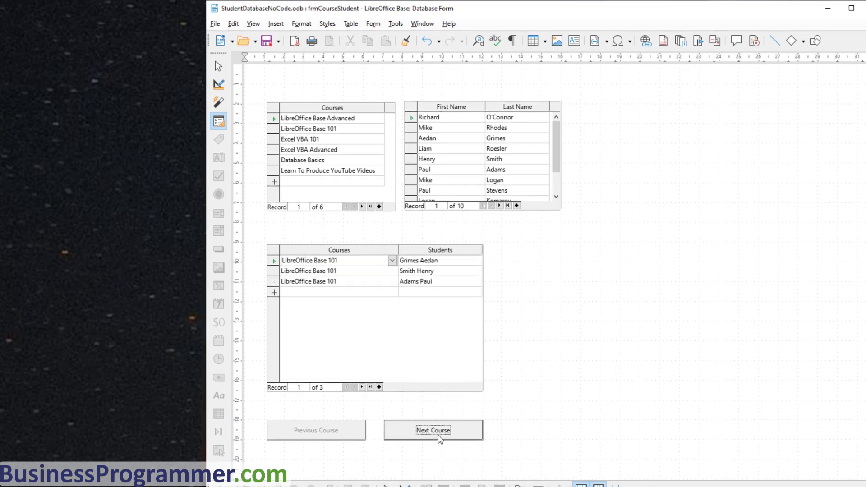
double_click(363, 388)
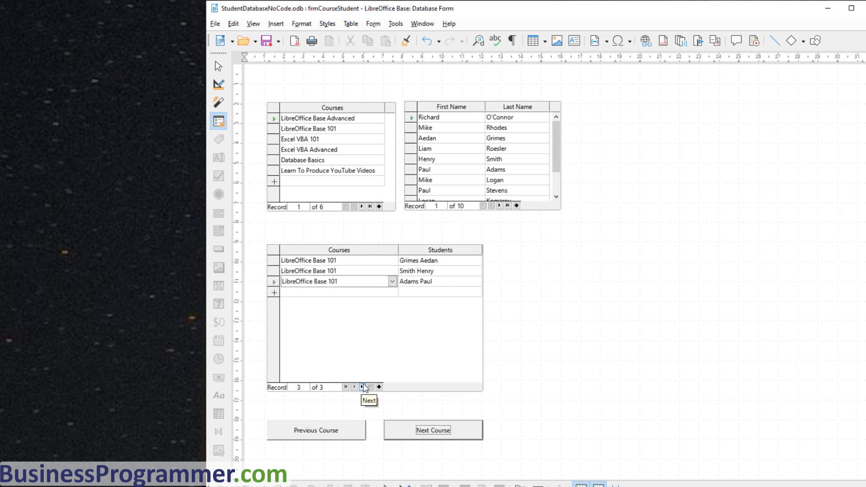
left_click(354, 387)
left_click(355, 387)
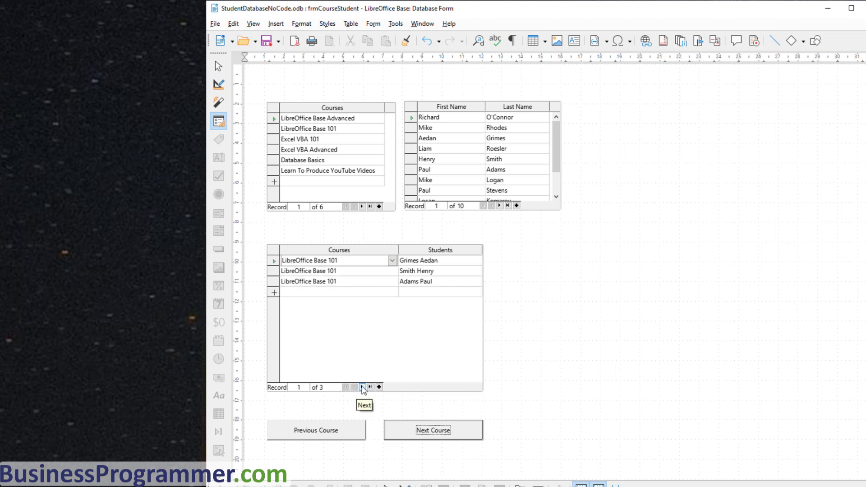
triple_click(362, 387)
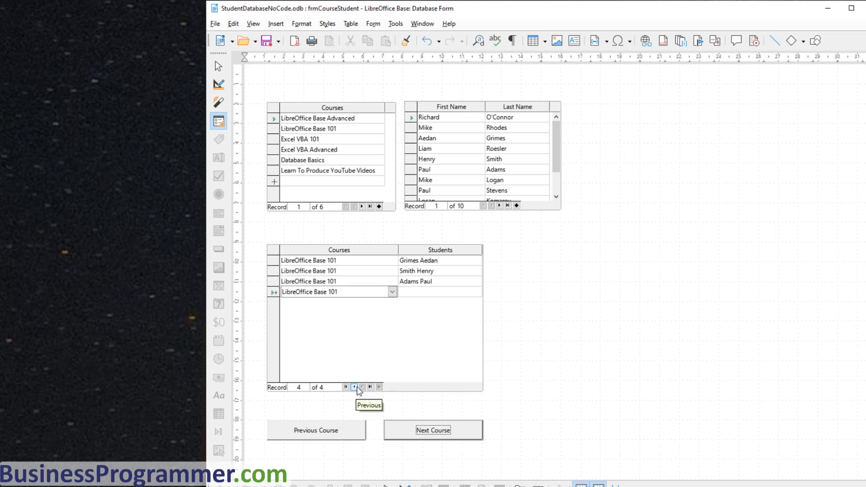
double_click(354, 387)
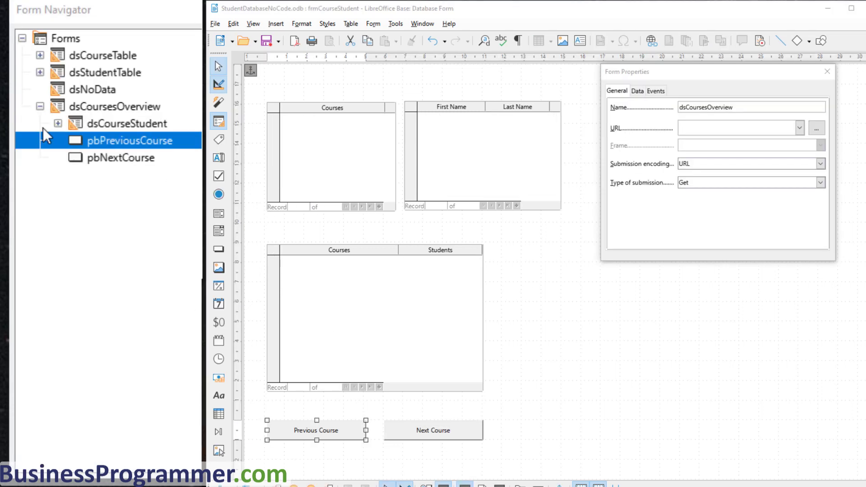
Step: Draw two push buttons under the dsCourseStudent form beside the mapping grid, about 5 by 1.17 cm and 5.17 by 1 cm
left_click(115, 123)
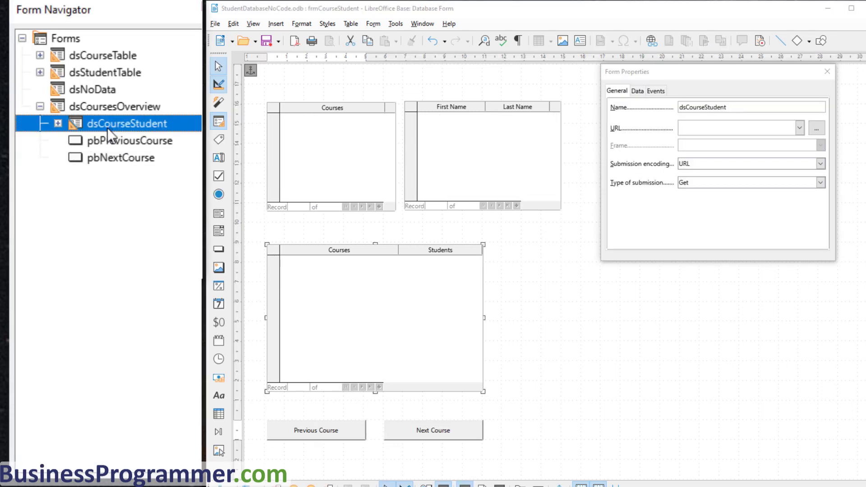
left_click(58, 123)
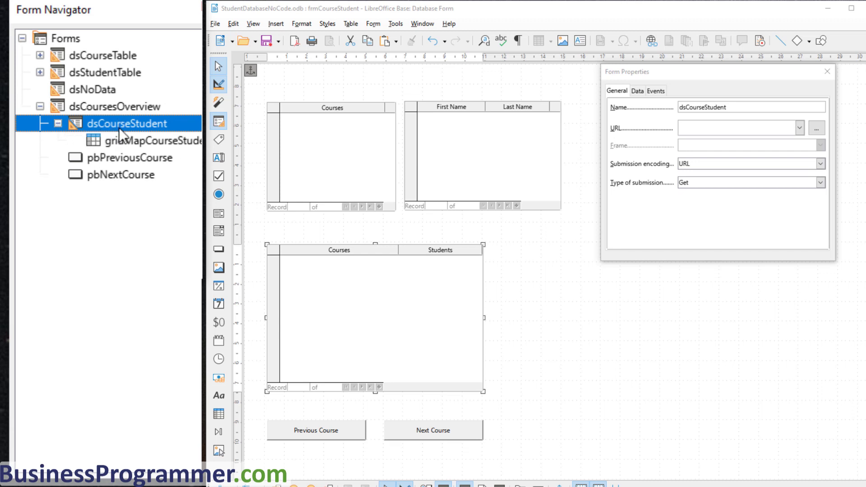
left_click(219, 249)
left_click_drag(521, 377, 620, 400)
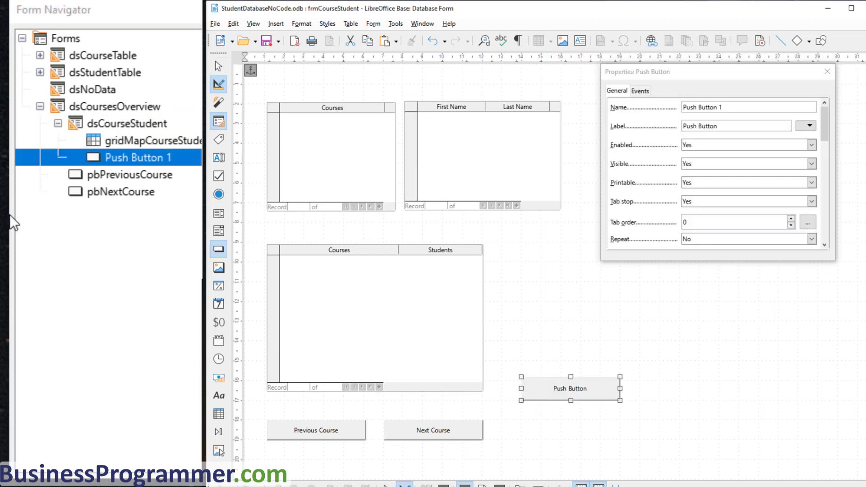
left_click(221, 253)
left_click_drag(653, 380, 755, 400)
Step: Name the first new push button pbPrevious and label it Previous
triple_click(727, 107)
type("pbPrev")
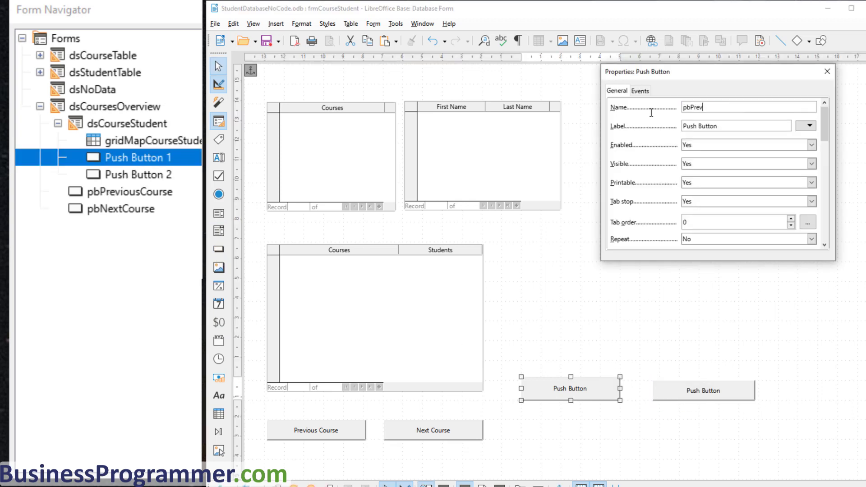
type("ious")
key("Tab")
type("P")
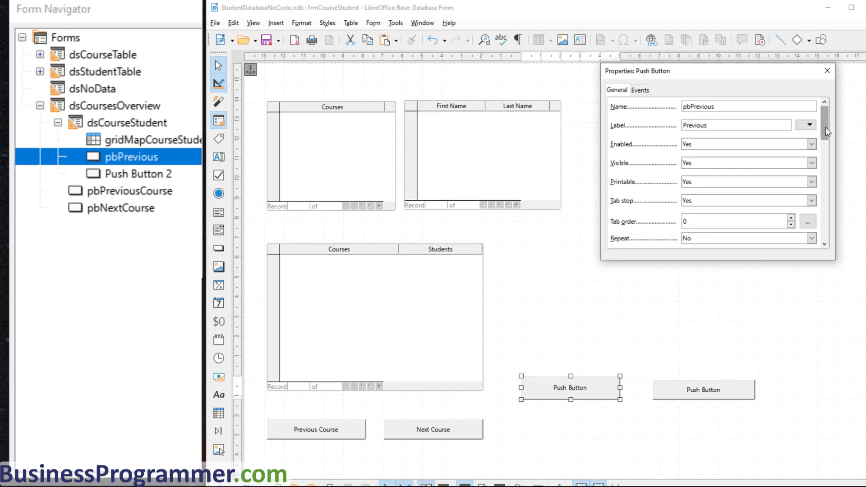
Step: Set the action of the Previous button to Previous record
scroll(830, 205, "down", 10)
left_click(812, 165)
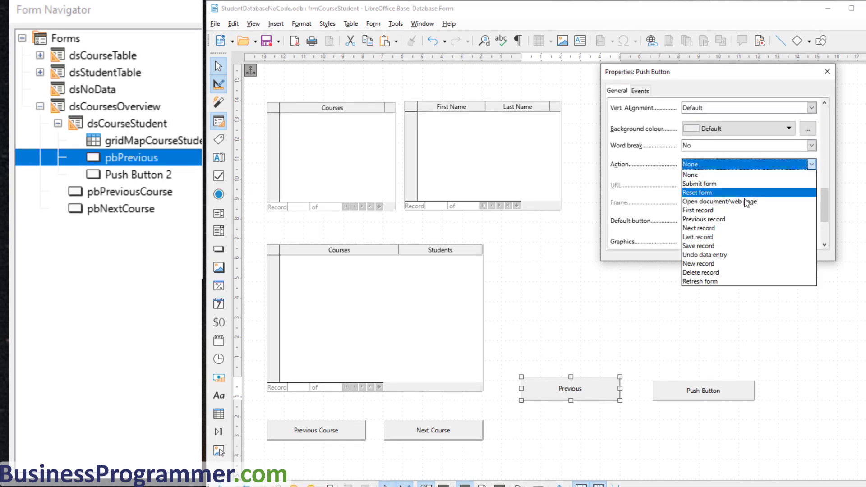
left_click(742, 220)
Step: Position the Previous button at X 1.15 cm, Y 16.76 cm and set its height to 1 cm
scroll(833, 189, "up", 5)
scroll(836, 187, "down", 2)
triple_click(700, 125)
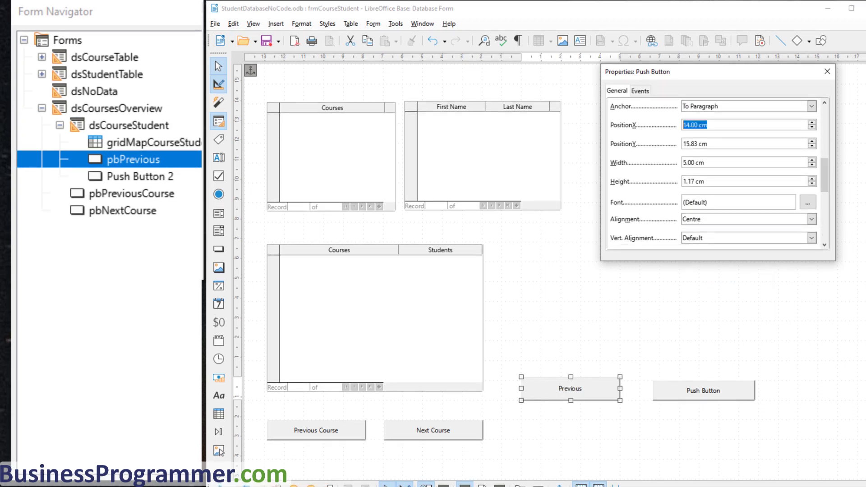
type("1.15")
key("Tab")
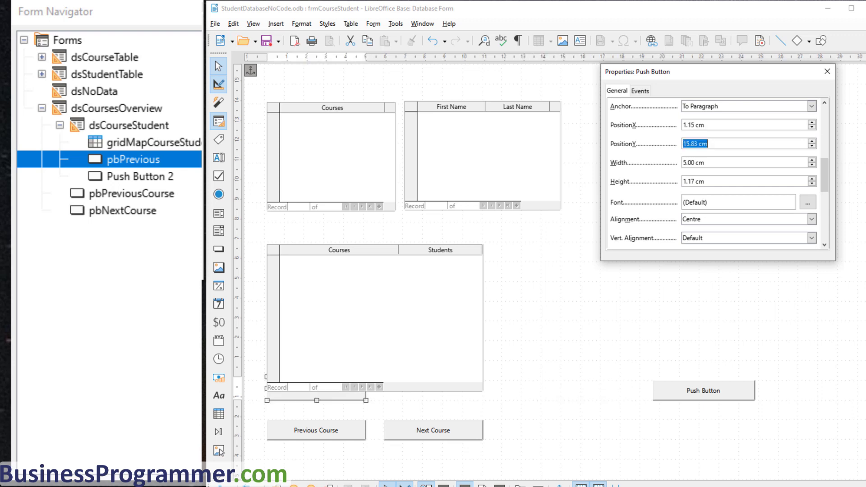
type("16.76")
key("Tab")
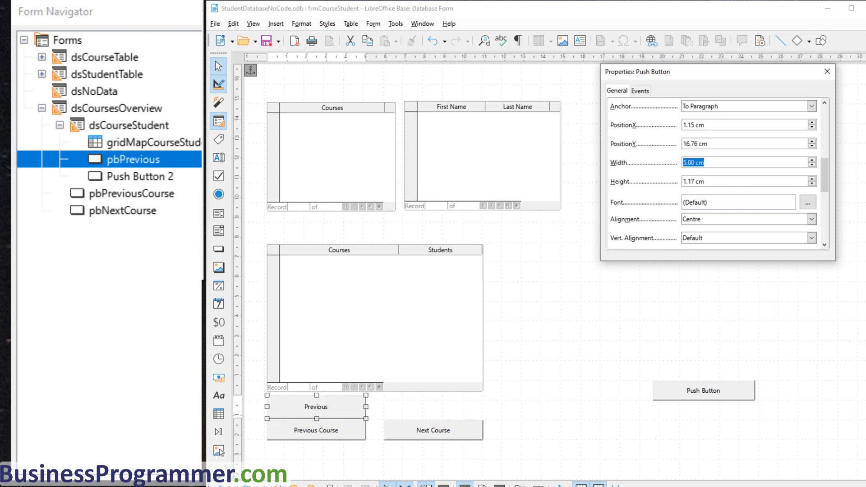
key("Tab")
type("1")
key("Tab")
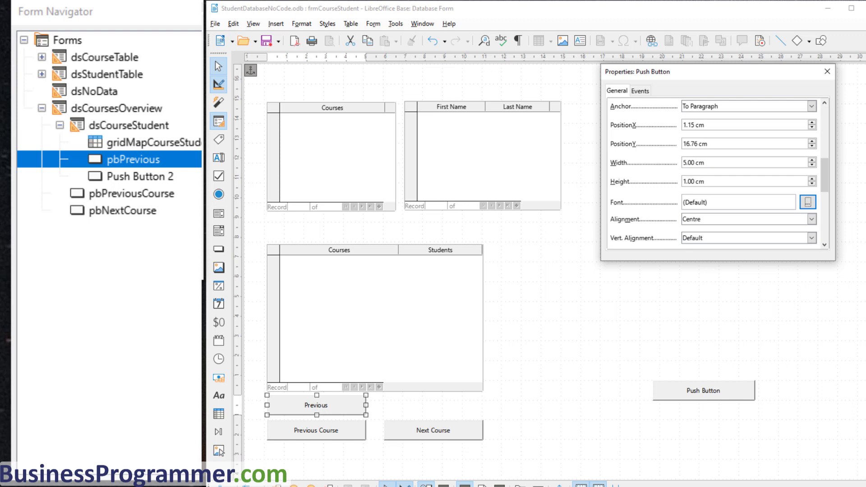
Step: Name the second new push button pbNext and label it Next
left_click(722, 391)
type("pb")
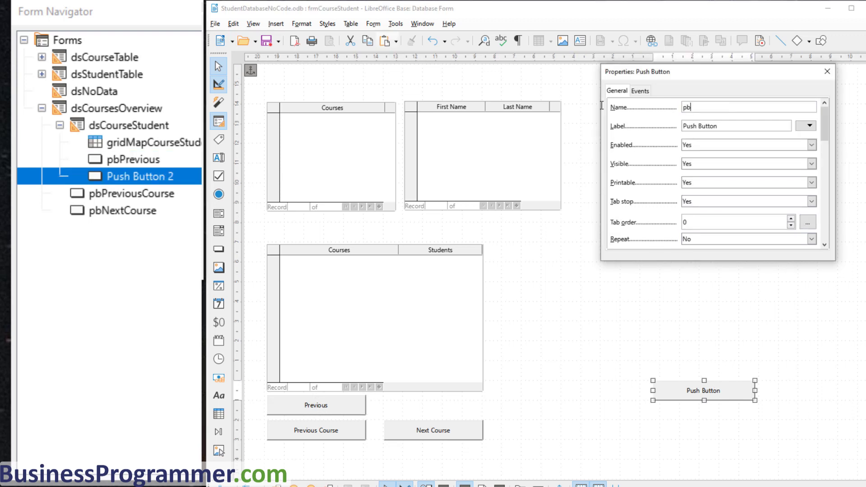
type("Next")
key("Tab")
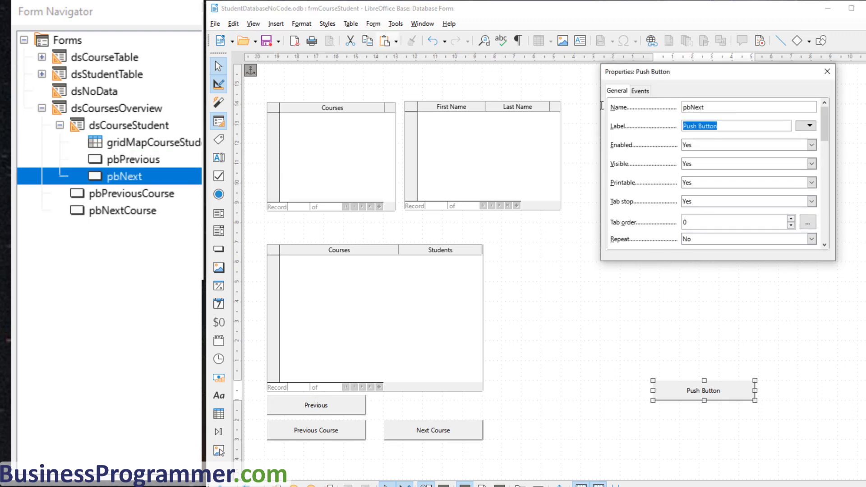
type("Next")
Step: Anchor the Next button to the page at X 7306 cm, Y 16.76 cm, with a width of 5 cm
scroll(722, 172, "down", 5)
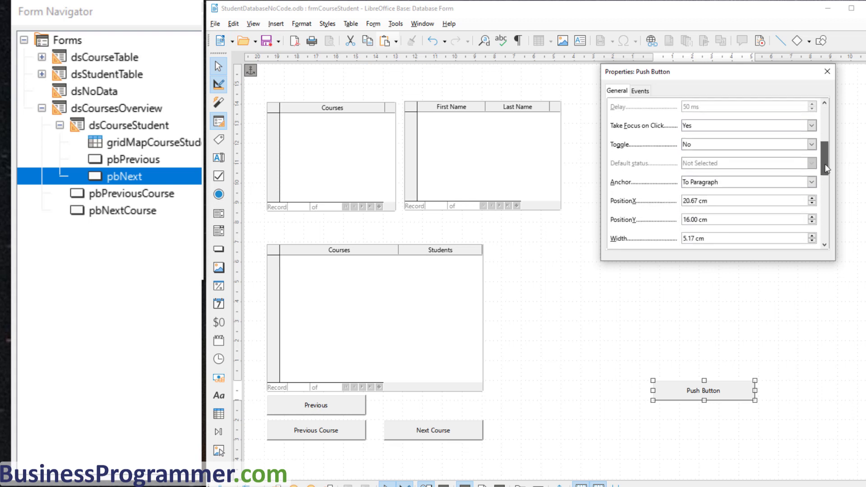
left_click(811, 182)
left_click(745, 210)
scroll(824, 186, "down", 4)
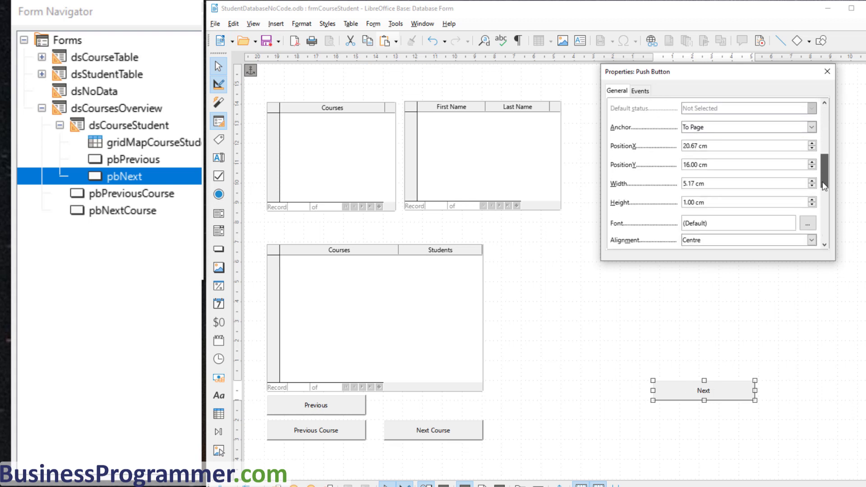
left_click(726, 145)
type("7306")
key("Tab")
type("16")
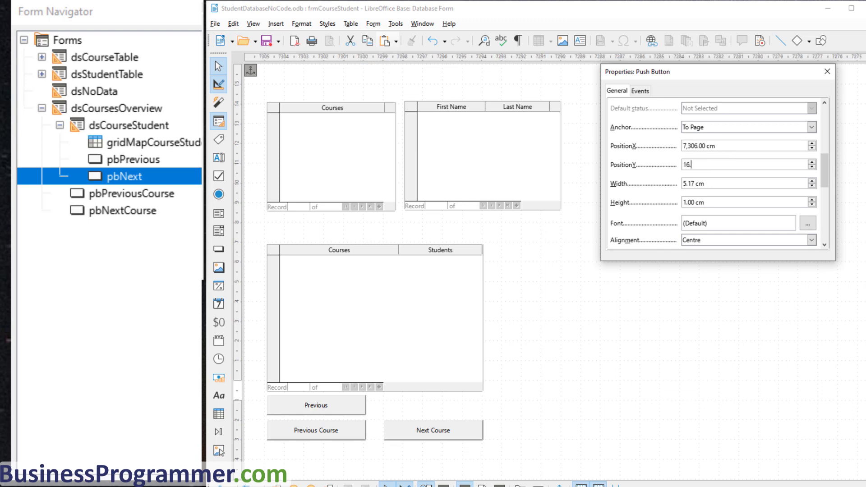
key("Tab")
key("Tab")
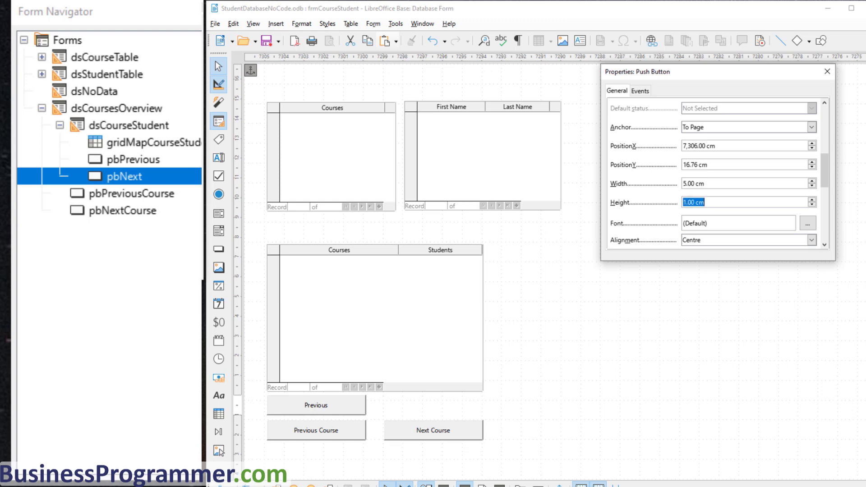
Step: Set the action of the Next button to Next record
scroll(830, 202, "down", 3)
scroll(831, 203, "down", 1)
left_click(760, 214)
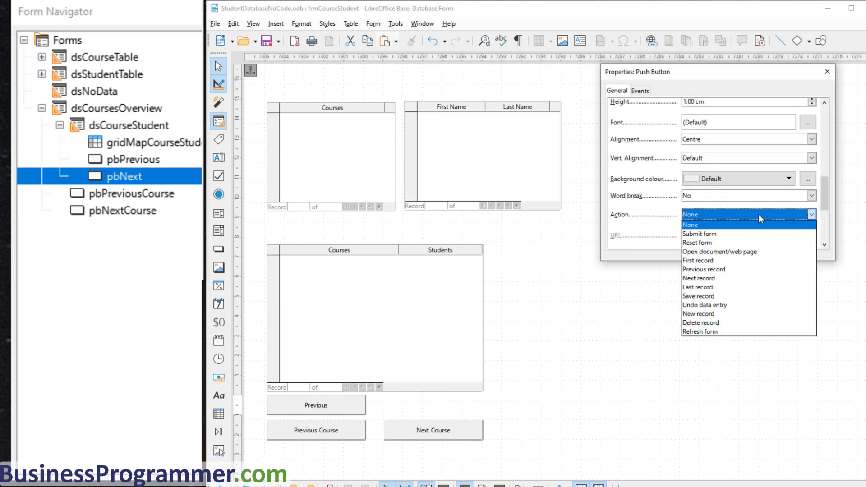
left_click(739, 281)
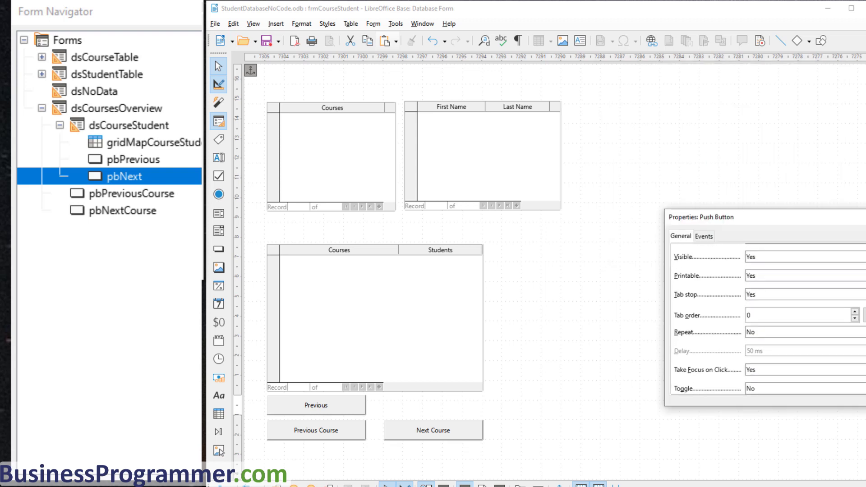
Step: Correct the Next button's horizontal position to X 7.06 cm
scroll(771, 318, "down", 10)
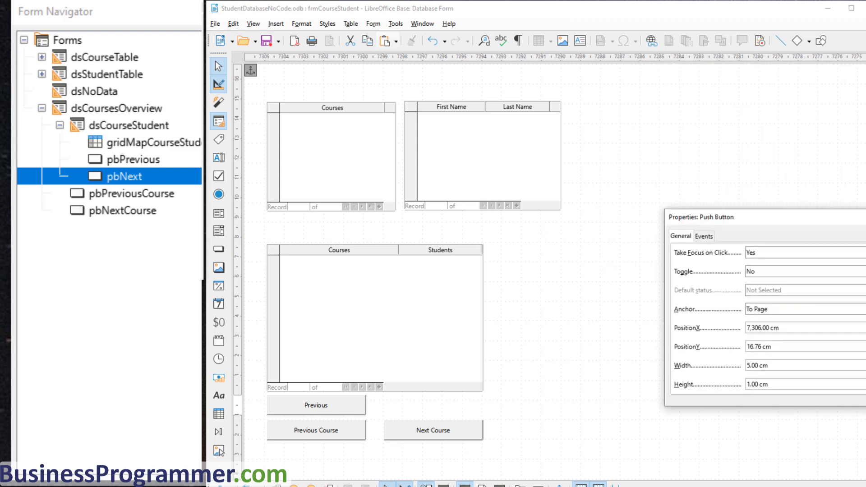
scroll(770, 319, "down", 2)
left_click_drag(779, 305, 690, 306)
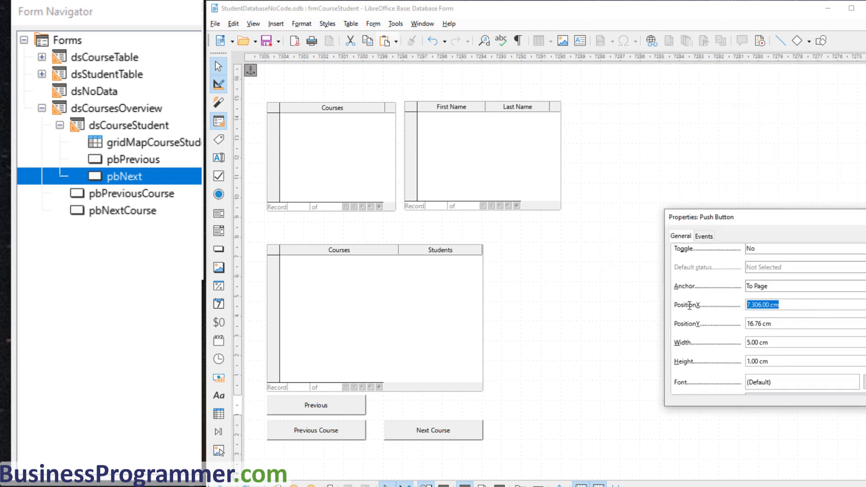
type("7.06")
key("Tab")
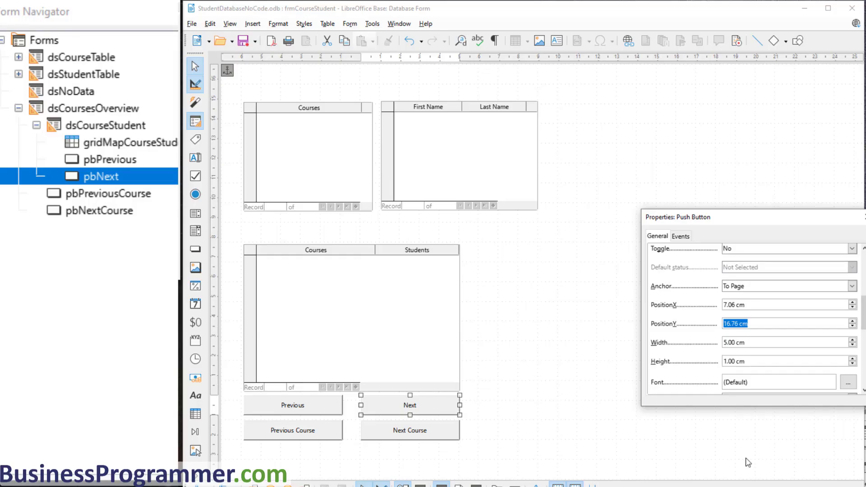
Step: Leave design mode and test the buttons by advancing one course, then moving two student records forward and two back
left_click(196, 85)
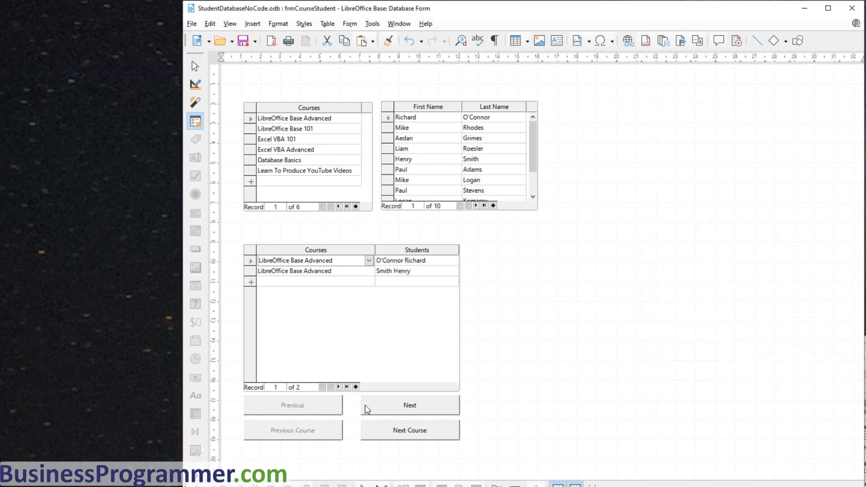
left_click(415, 431)
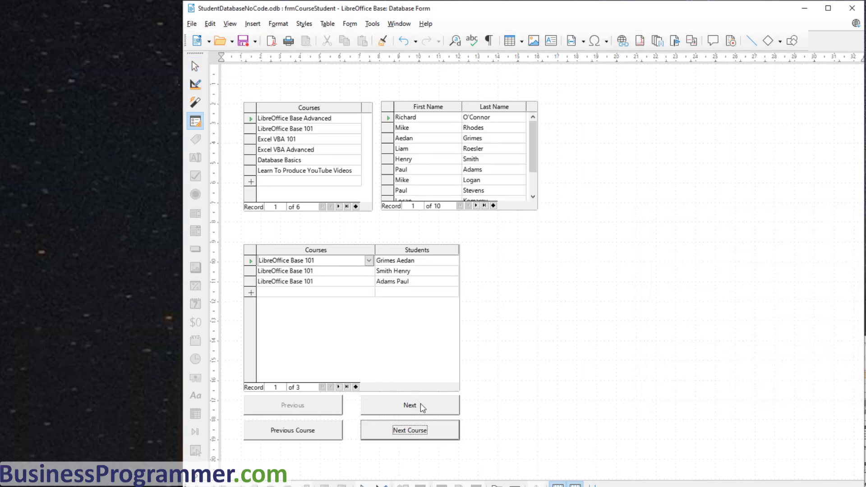
left_click(407, 406)
left_click(409, 405)
left_click(313, 410)
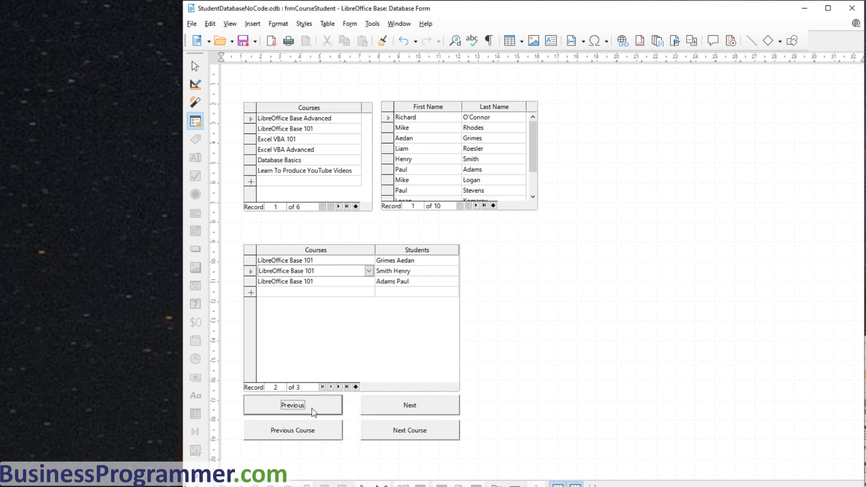
left_click(313, 411)
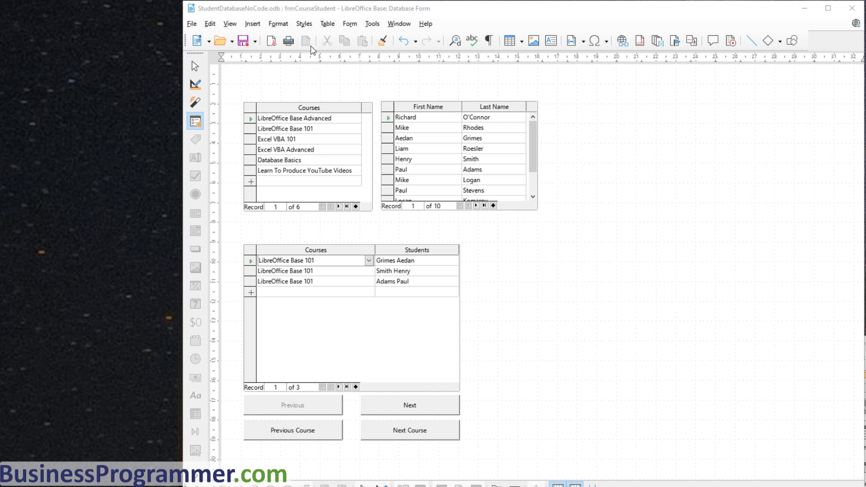
Step: Close the form with its changes saved and reopen frmCourseStudent for editing
left_click(852, 10)
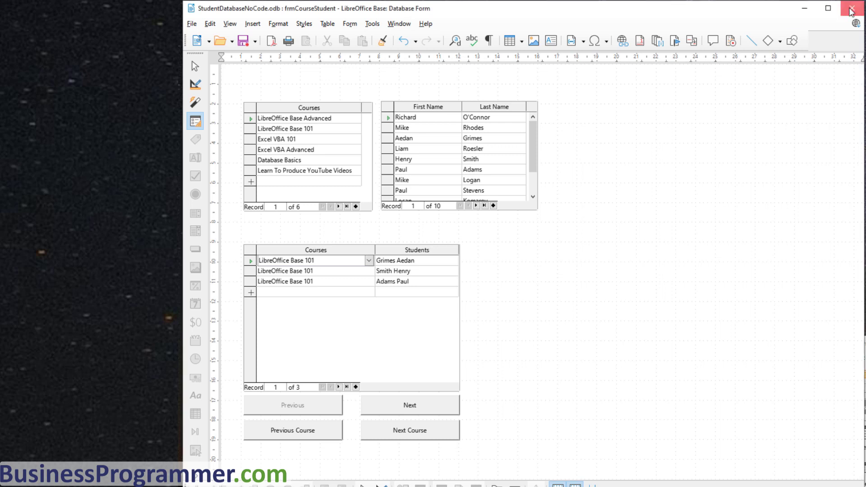
left_click(852, 10)
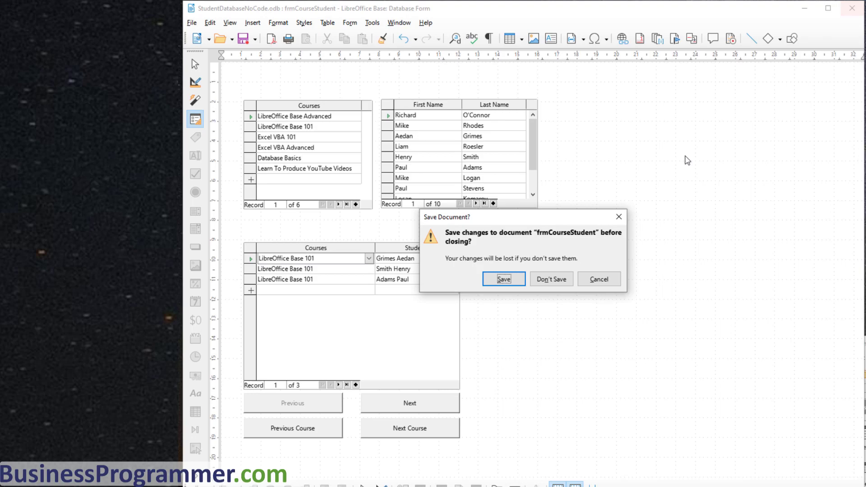
left_click(504, 280)
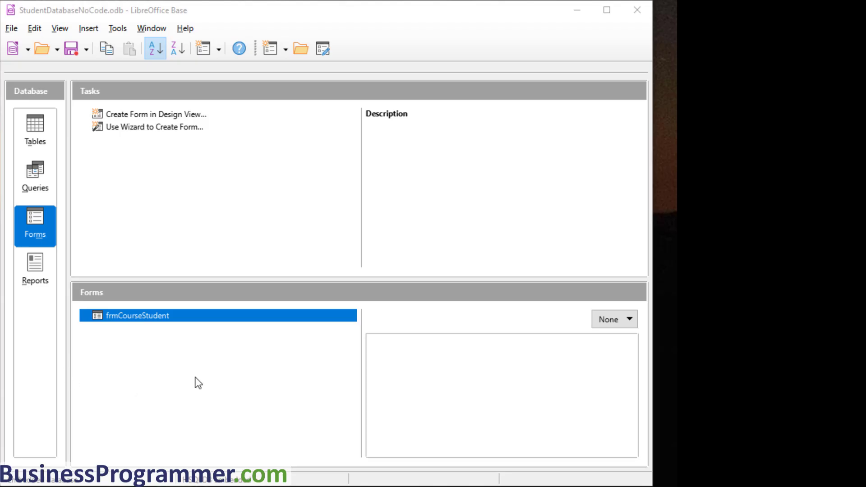
right_click(148, 314)
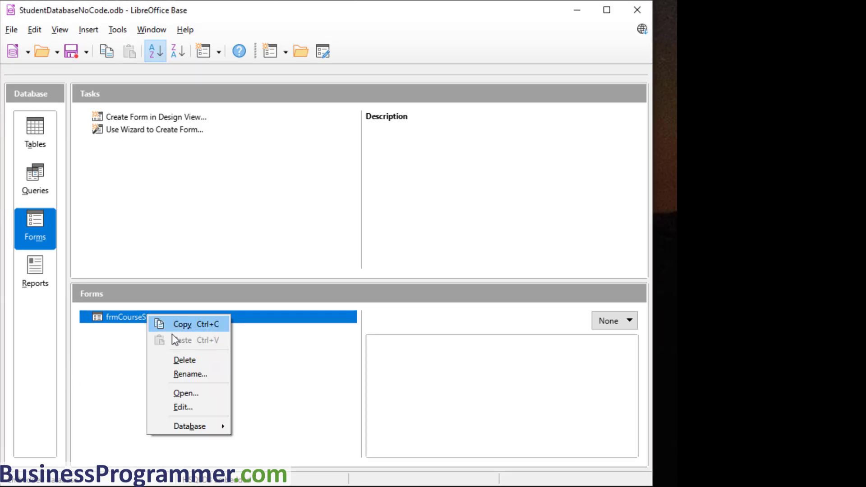
left_click(195, 405)
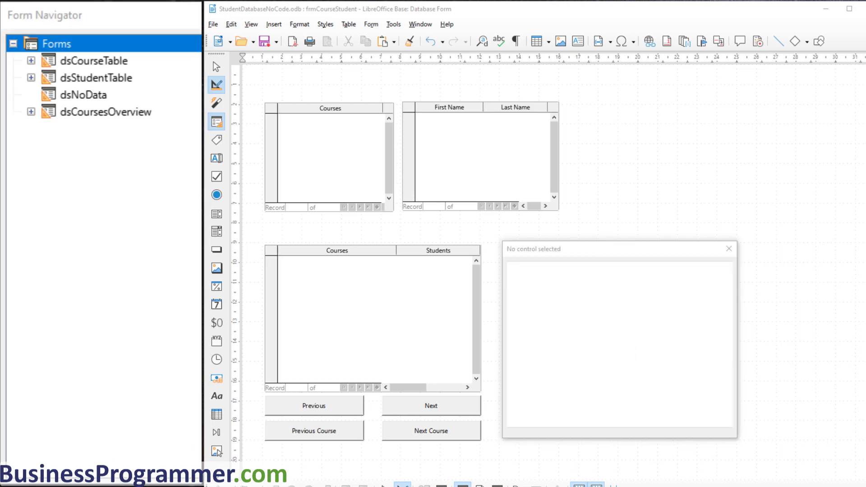
Step: Add a new top-level data form named dsStudentCourseCount alongside the existing forms
right_click(58, 41)
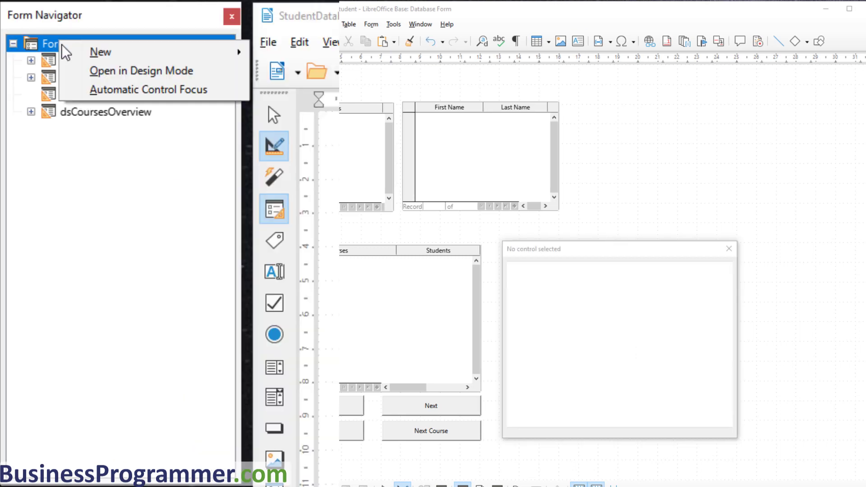
mouse_move(101, 53)
left_click(289, 53)
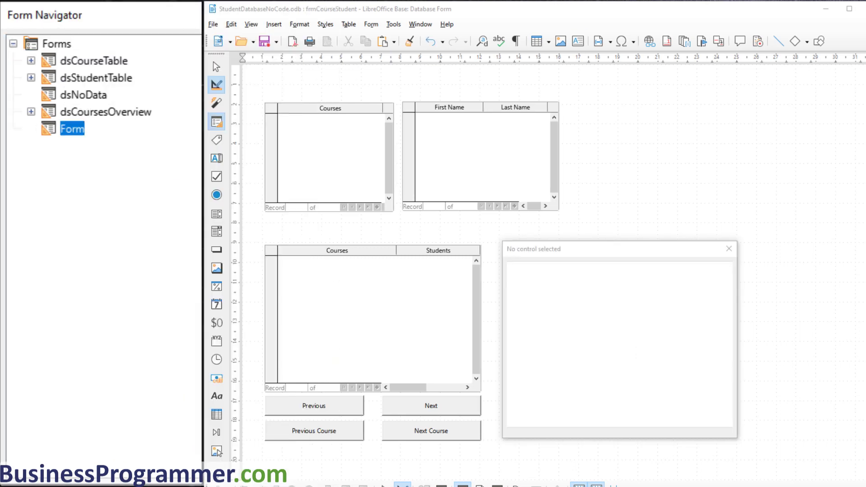
key("Return")
type("dsS")
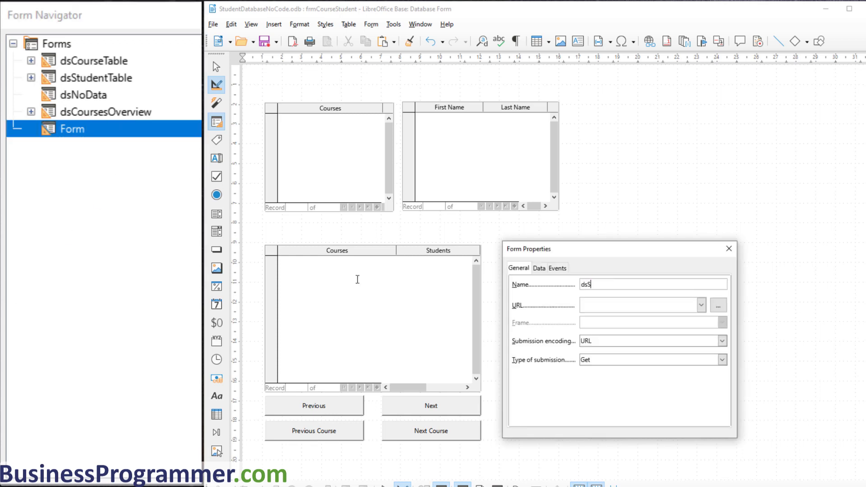
type("tudentCourseCount")
Step: Make dsStudentCourseCount use an SQL command selecting ID, FirstLast and COUNT of CourseID as Courses, joining tblMapCourseStudent and tblStudent, grouped by student, ordered by Courses descending
left_click(539, 268)
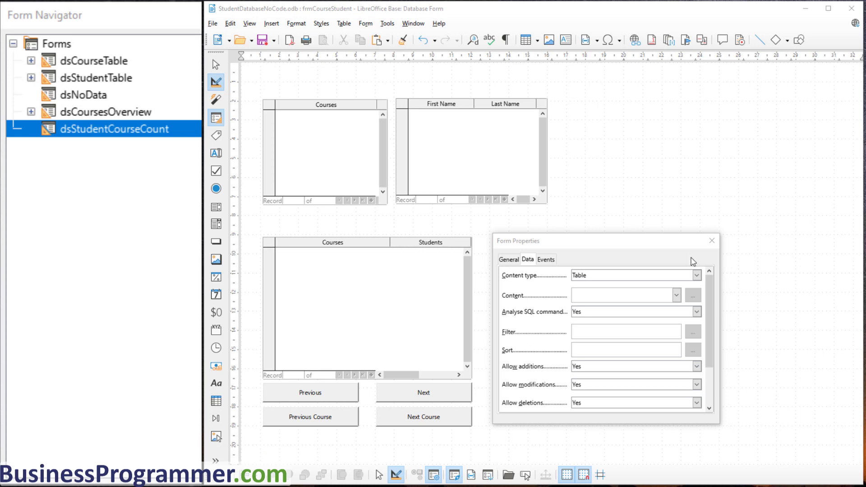
left_click(697, 276)
left_click(639, 301)
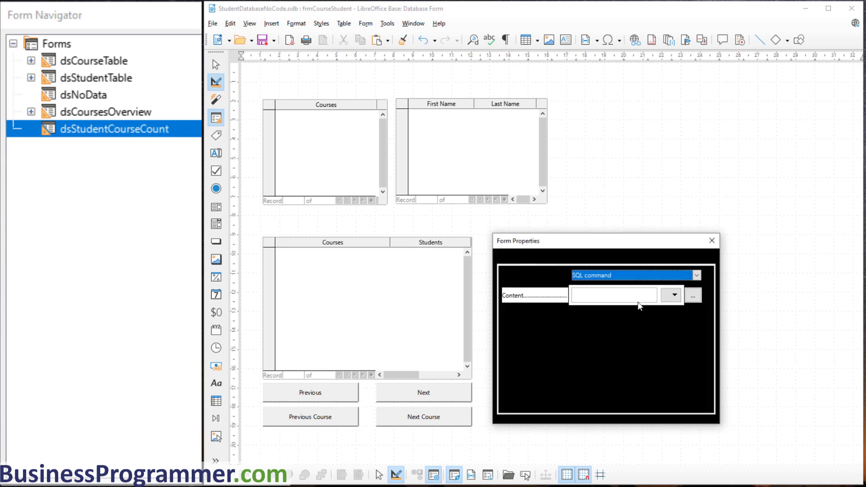
left_click(693, 296)
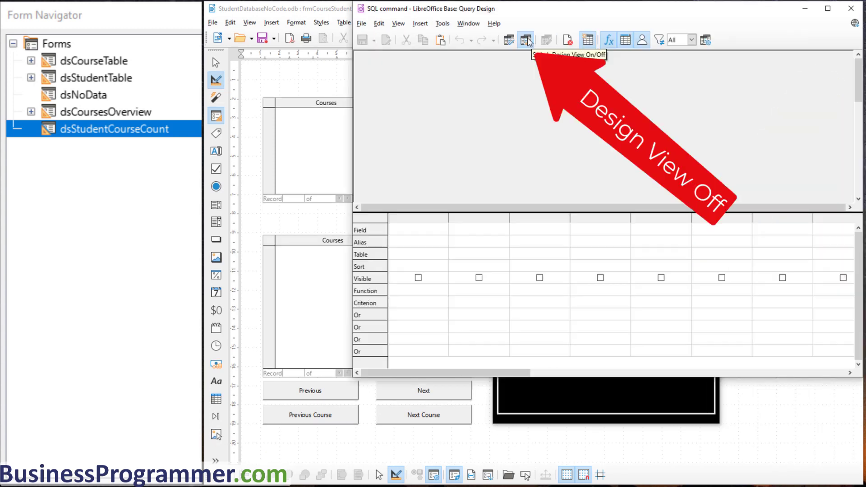
left_click(527, 40)
type("SELECT \"S\".\"ID\", \"S\".\"FirstName\" || ' ' || \"S\".\"LastName\" \"FirstLast\", COUNT( \"M\".\"CourseID\" ) \"Courses\" FROM \"tblMapCourseStudent\" \"M\", \"tblStudent\" \"S\" WHERE \"M\".\"StudentID\" = \"S\".\"ID\" GROUP BY \"S\".\"ID\" , \"S\".\"FirstName\", \"S\".\"LastName\" ORDER BY \"Courses\" DESC")
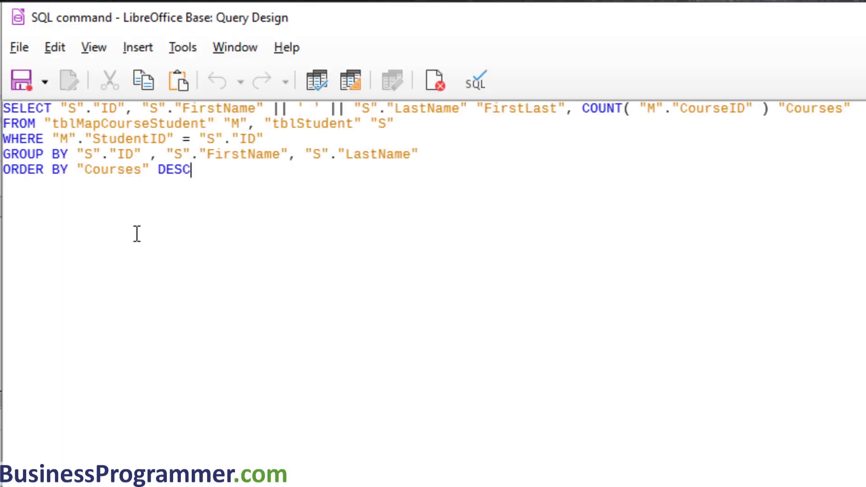
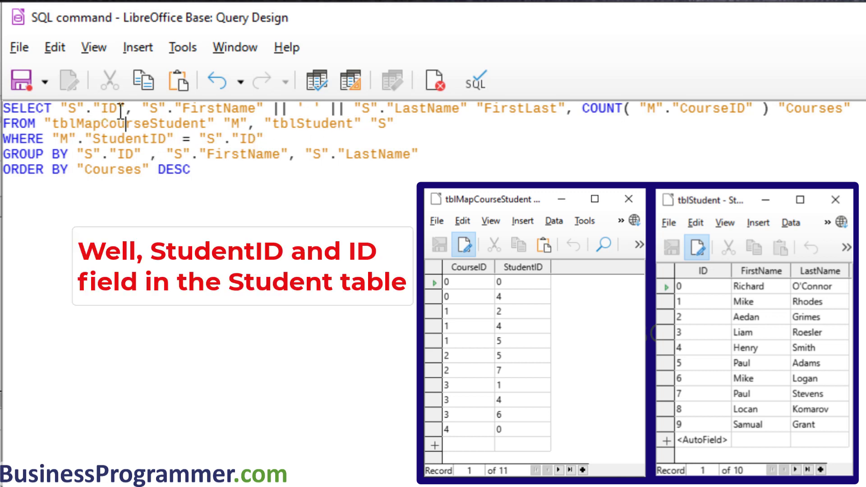
Step: Examine the query's name concatenation, FirstLast alias, COUNT function and GROUP BY clause
double_click(282, 108)
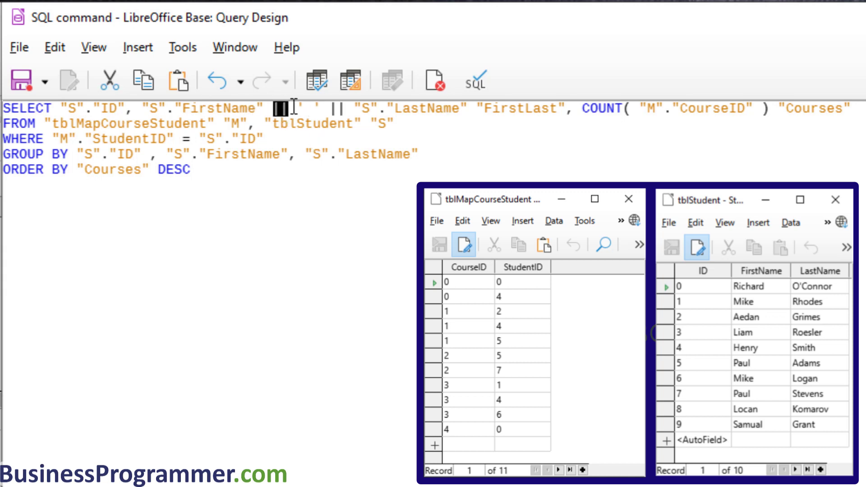
left_click_drag(323, 109, 294, 109)
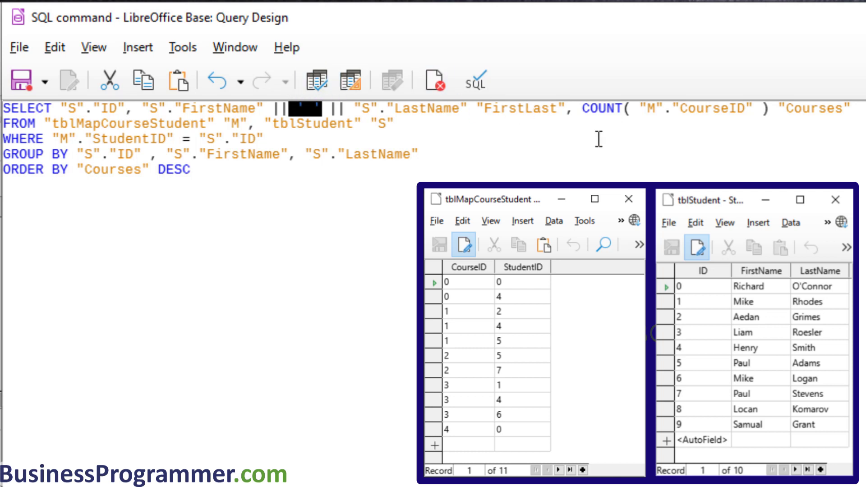
left_click(530, 109)
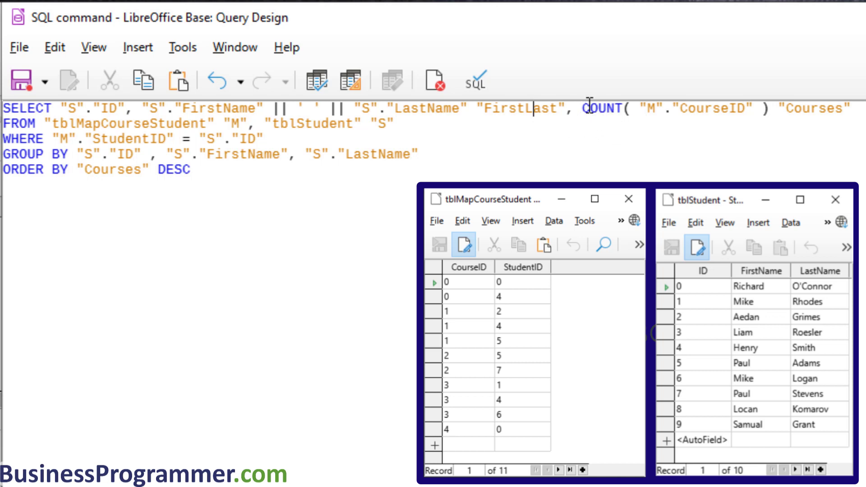
left_click_drag(582, 108, 636, 106)
left_click(631, 117)
double_click(9, 154)
left_click(4, 155)
Step: Run the query to check the course count per student, and close the query design with the SQL statement saved
left_click(319, 80)
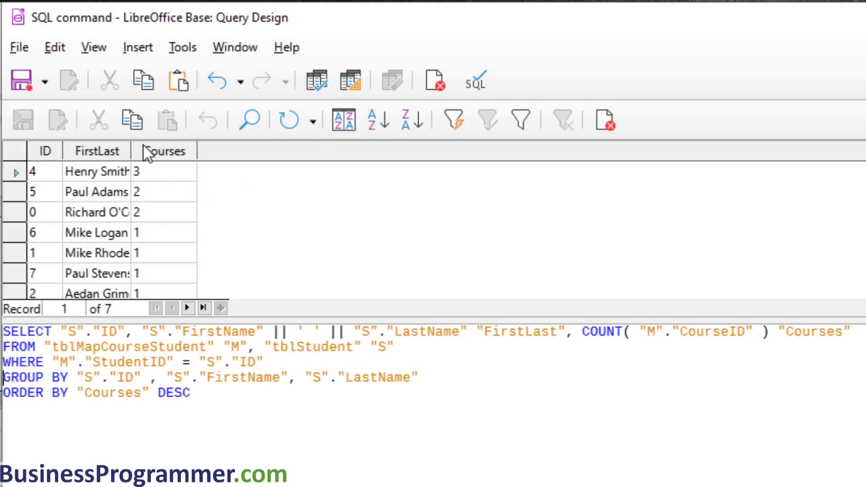
left_click_drag(130, 150, 224, 150)
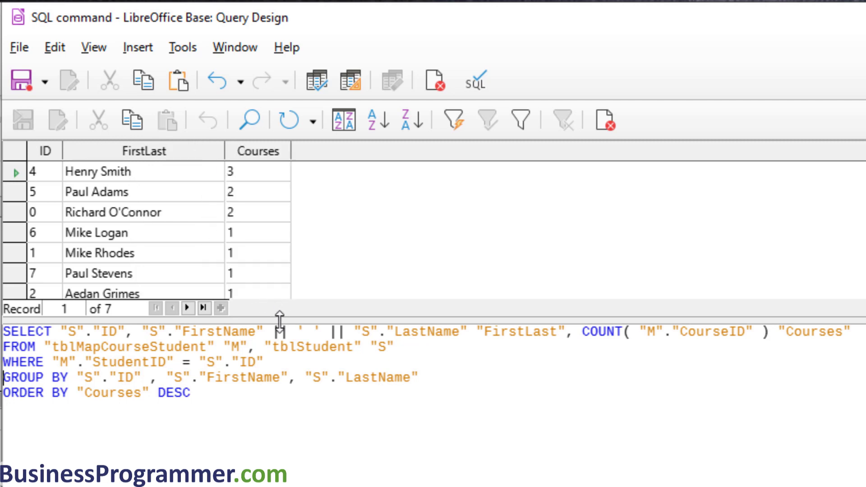
left_click_drag(280, 318, 257, 368)
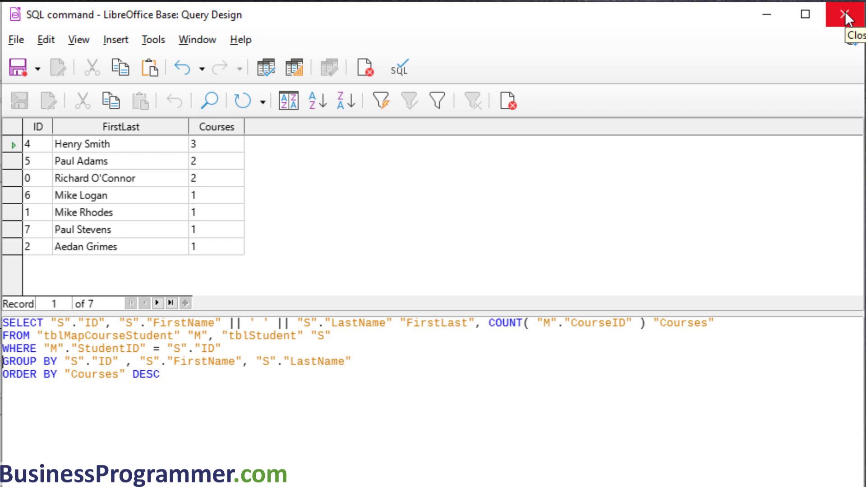
left_click(846, 14)
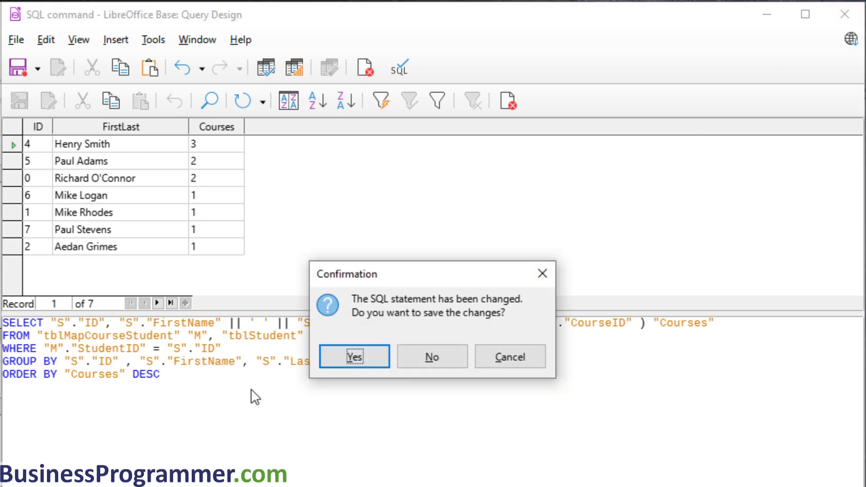
left_click(361, 352)
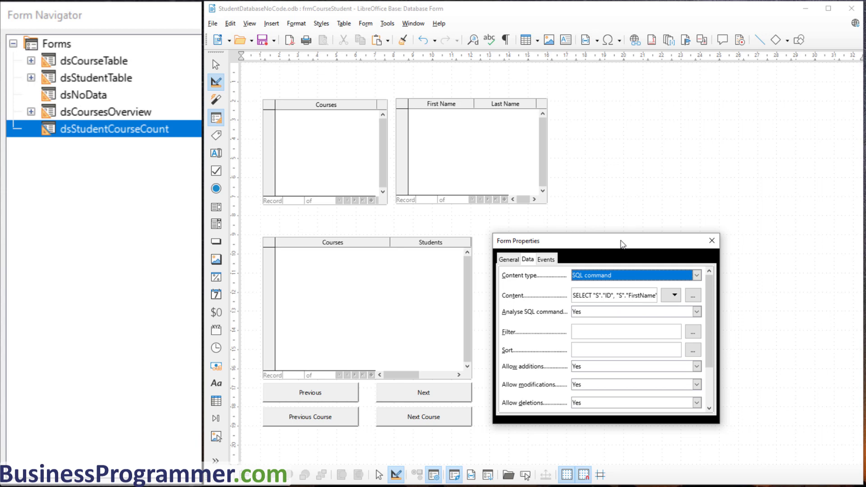
Step: Draw a table control about 11 cm wide and 5.67 cm high for dsStudentCourseCount, beside the student grid
left_click(105, 130)
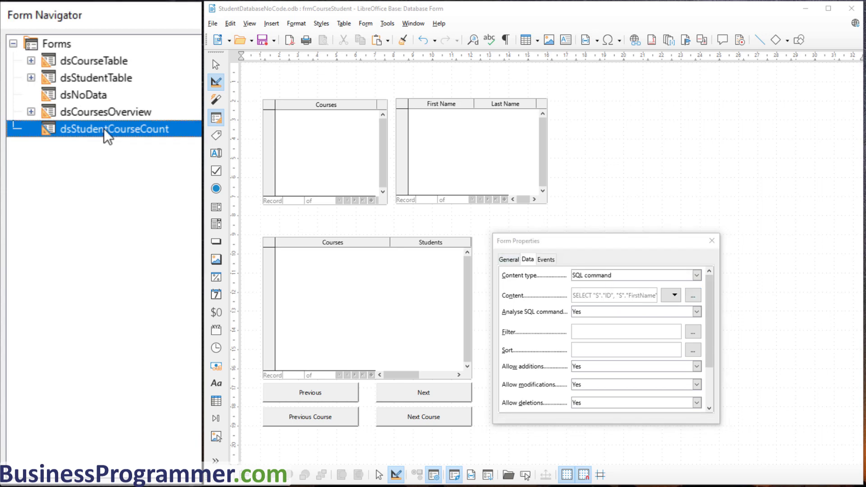
left_click(216, 401)
left_click_drag(593, 98, 804, 207)
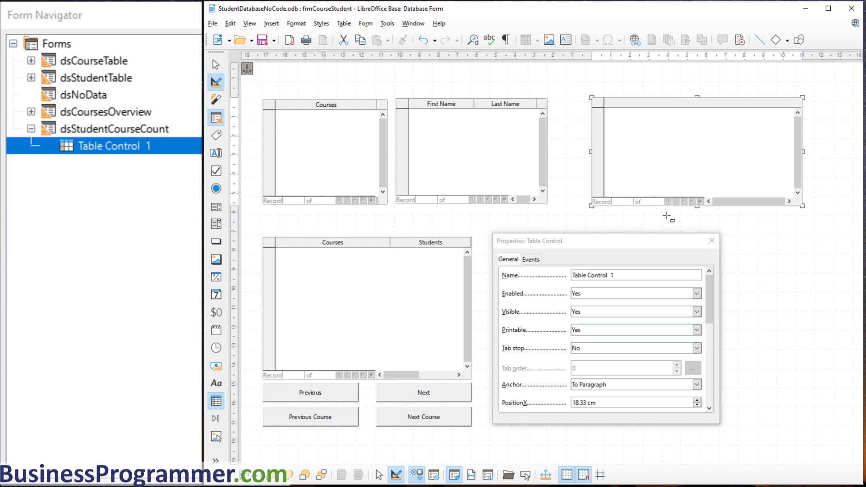
Step: Set the new table control's position to X 17.29 cm, Y 1.53 cm and its size to 7.42 cm wide, 6.17 cm high
left_click(711, 321)
scroll(711, 321, "down", 3)
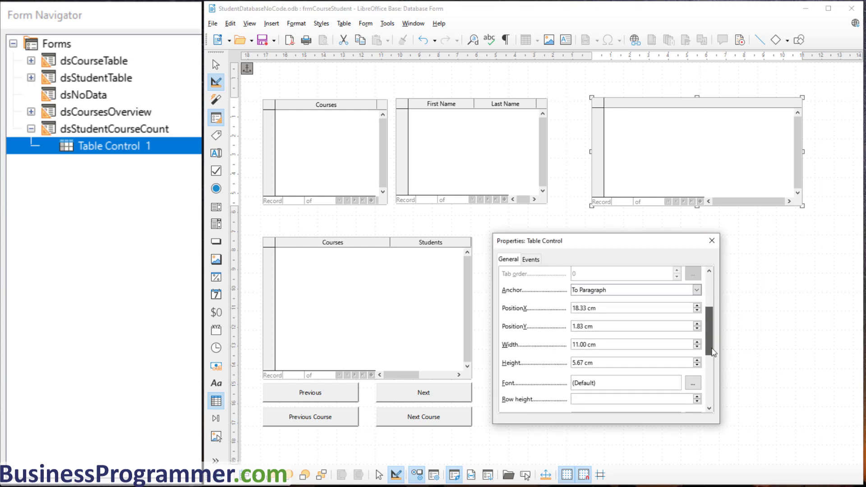
left_click(615, 306)
type("17")
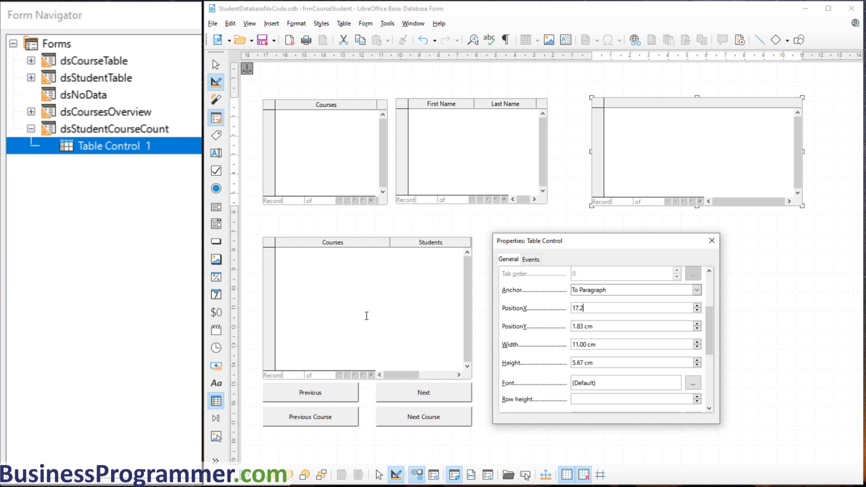
type(".29")
left_click(609, 325)
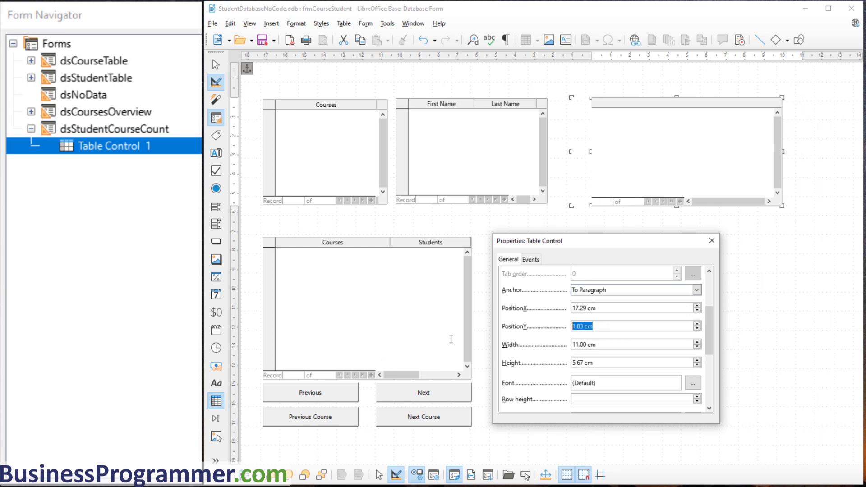
type("1.53")
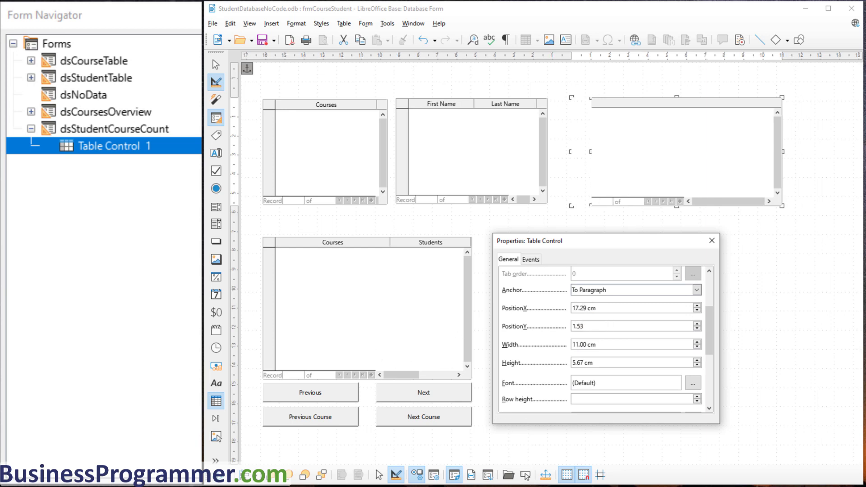
key("Tab")
type("7.4")
key("Tab")
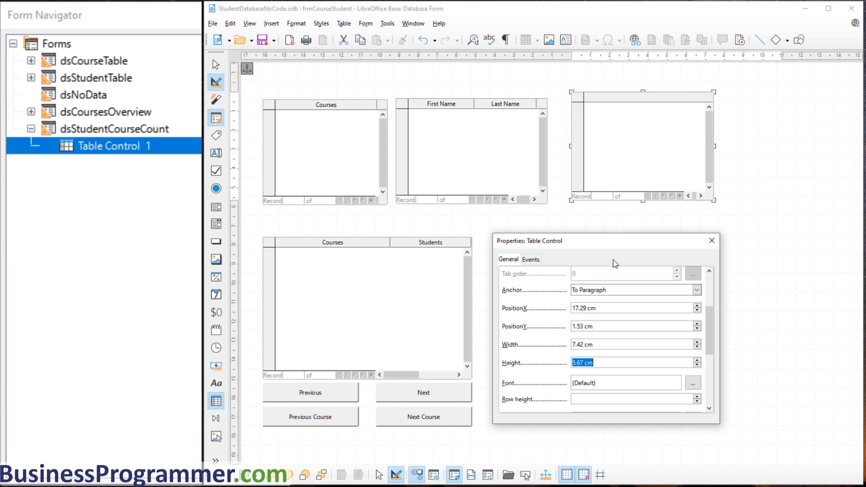
type("6.17")
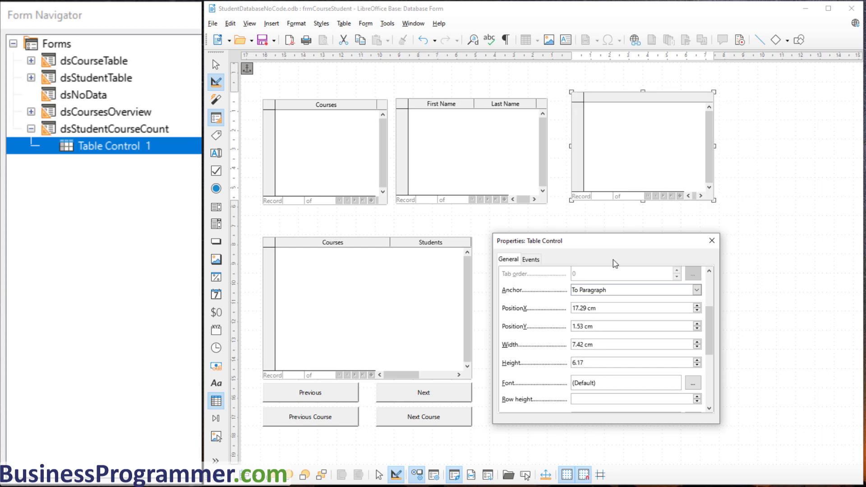
key("Tab")
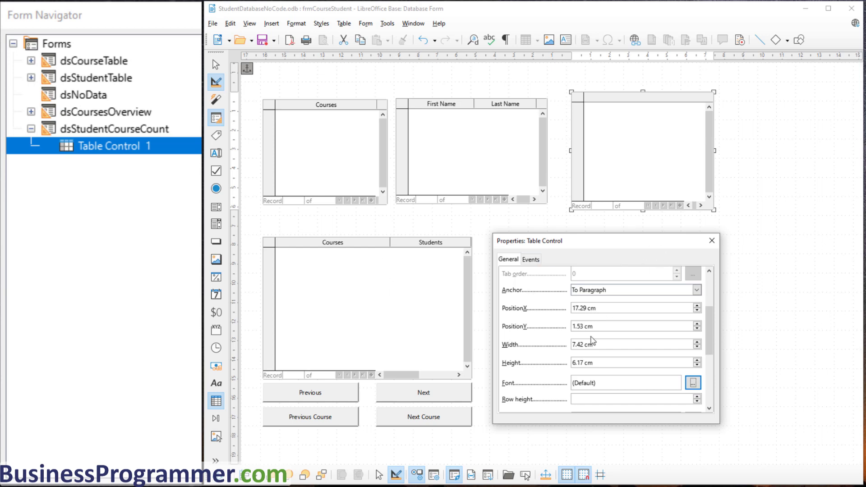
Step: Anchor the table control to the page and name it grdStudentCourseCount
scroll(600, 339, "up", 3)
left_click(636, 384)
left_click(637, 408)
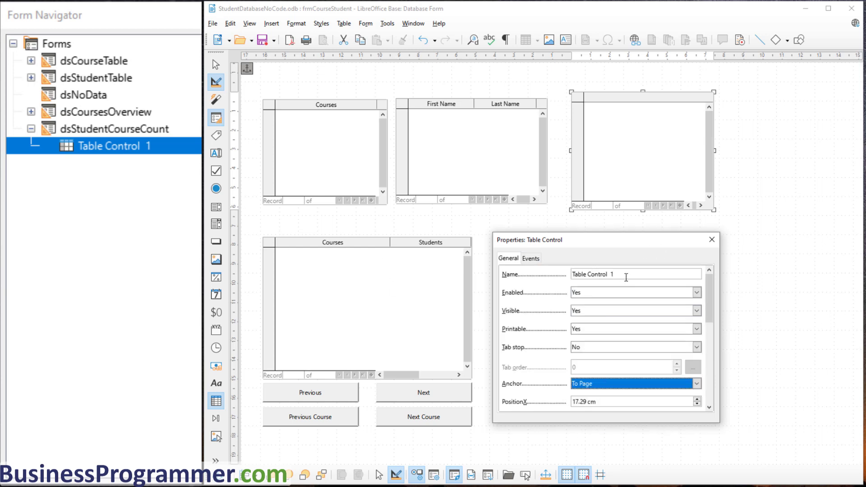
left_click(626, 276)
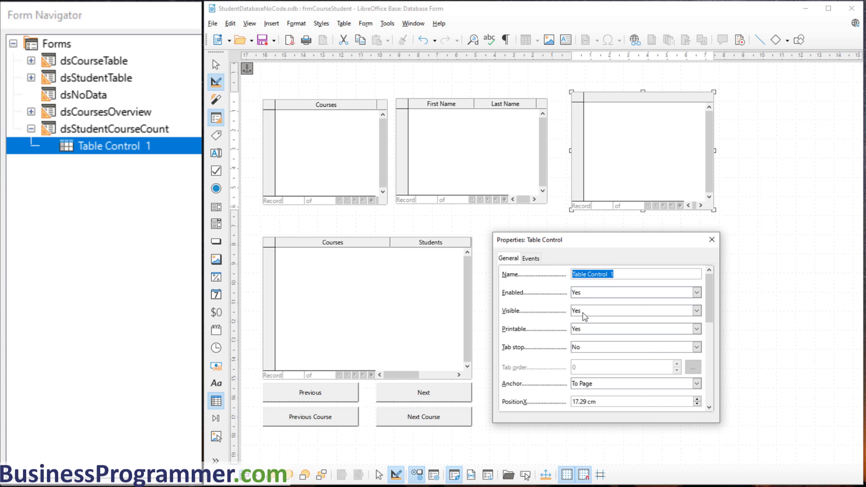
type("grdStudentCourseCount")
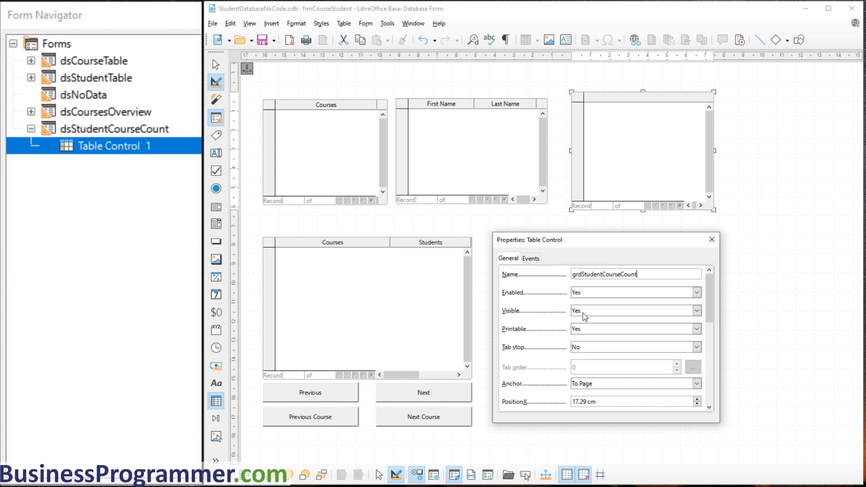
Step: Insert a text box column in grdStudentCourseCount, named txtStudent and labelled Student
right_click(602, 98)
mouse_move(636, 103)
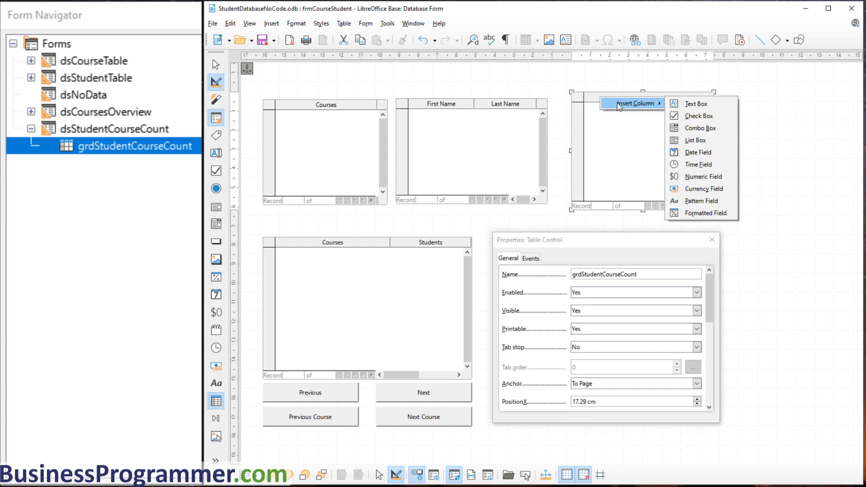
left_click(695, 104)
left_click(601, 97)
left_click(582, 274)
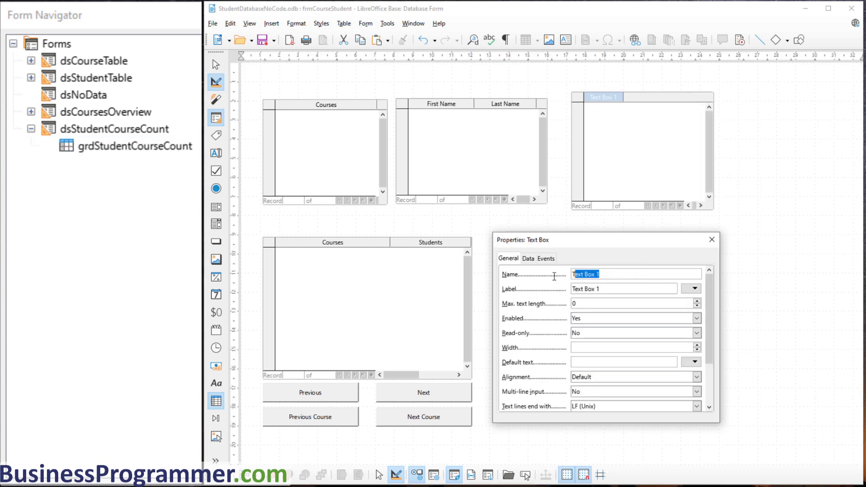
type("txtS")
key("Tab")
type("Student")
Step: Bind the Student column to the FirstLast data field
left_click(529, 258)
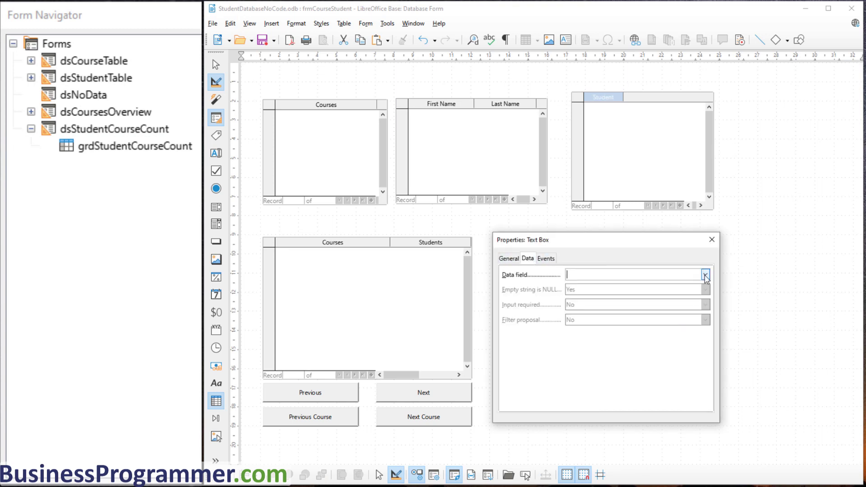
left_click(705, 275)
left_click(658, 297)
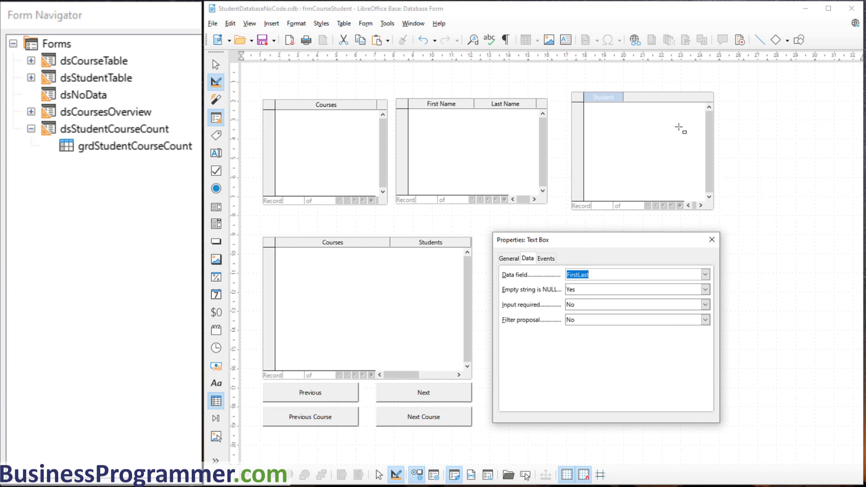
Step: Insert a second text box column in grdStudentCourseCount, named txtEnrolledCourses and labelled Enrolled Courses
right_click(667, 103)
mouse_move(697, 104)
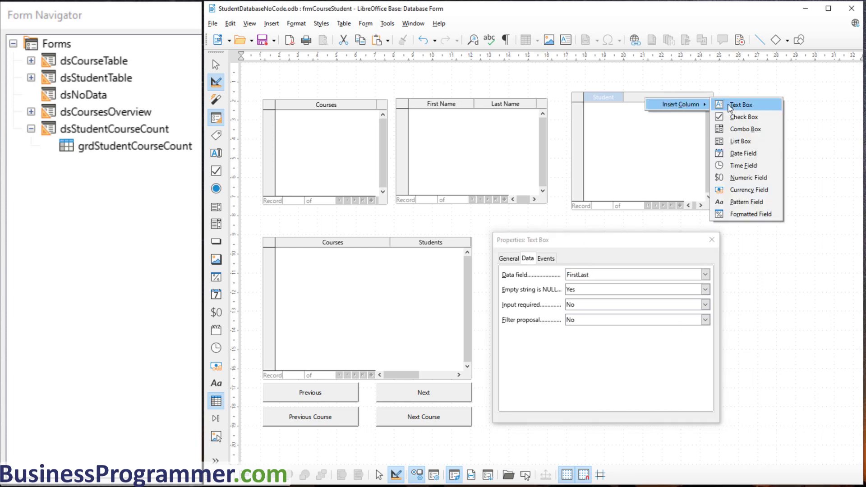
left_click(729, 107)
left_click(648, 98)
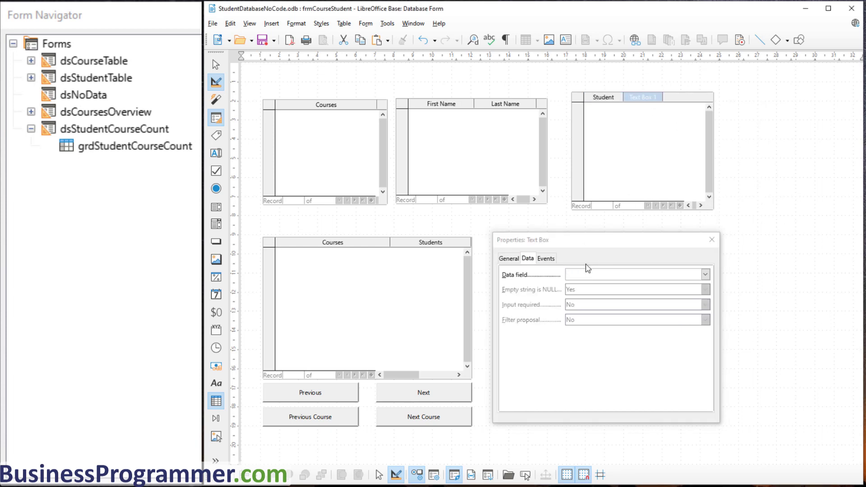
left_click(509, 258)
left_click(617, 272)
type("txtEnro")
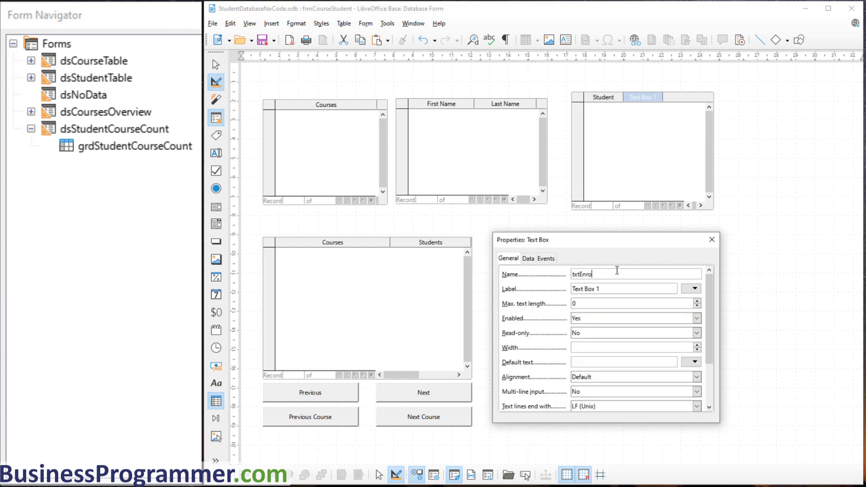
type("lledCourses")
key("Tab")
type("Enrolled Courses")
Step: Bind the Enrolled Courses column to the Courses data field
left_click(528, 258)
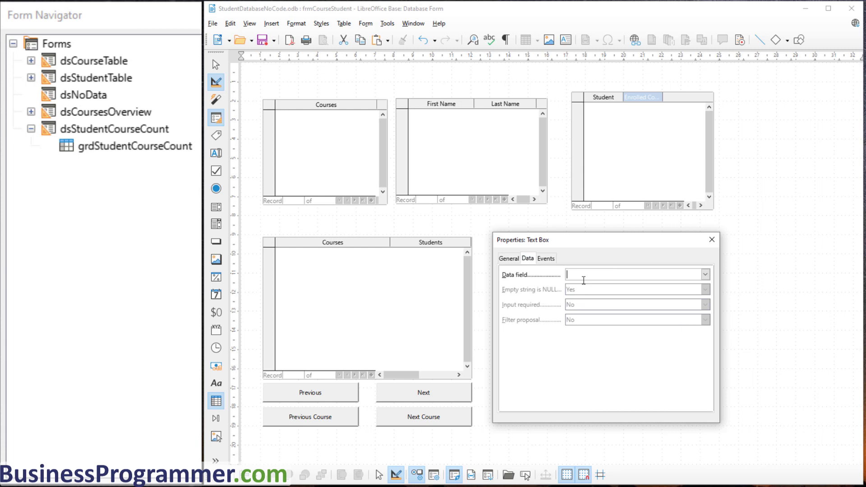
left_click(705, 274)
left_click(607, 302)
Step: Set the column widths in grdStudentCourseCount to 4 cm for Student and 2.6 cm for Enrolled Courses
left_click(603, 97)
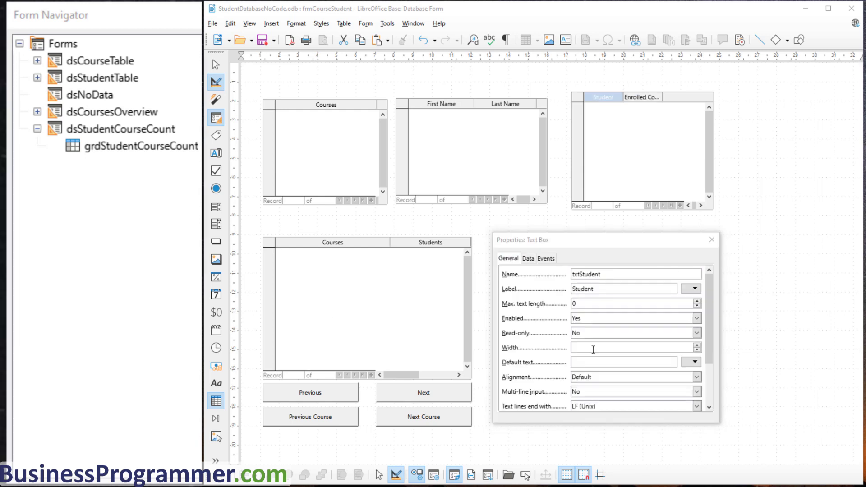
left_click(602, 351)
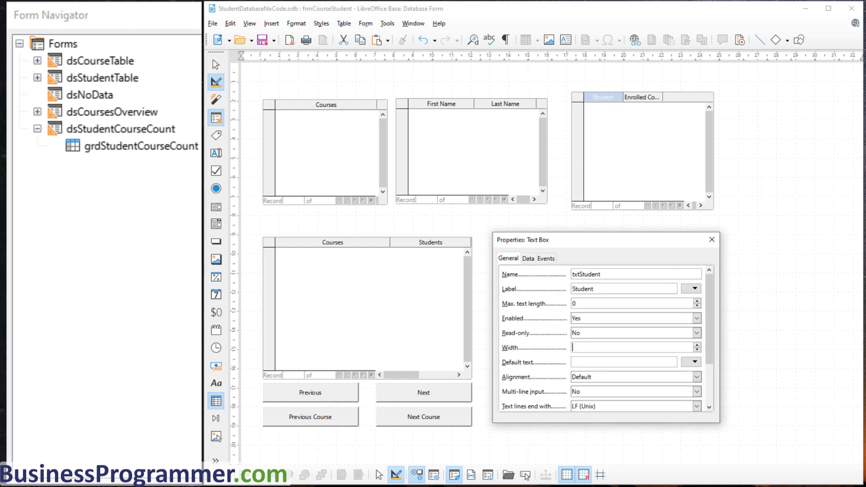
type("4")
key("Return")
left_click(681, 97)
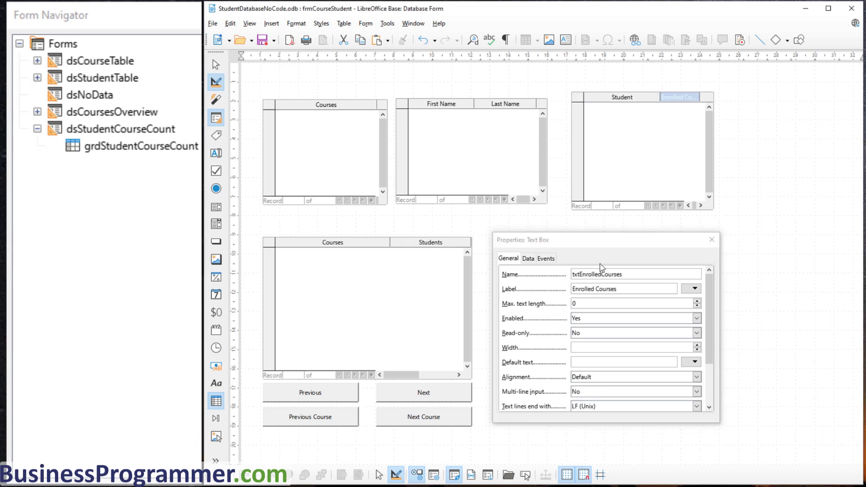
type("2.6")
key("Return")
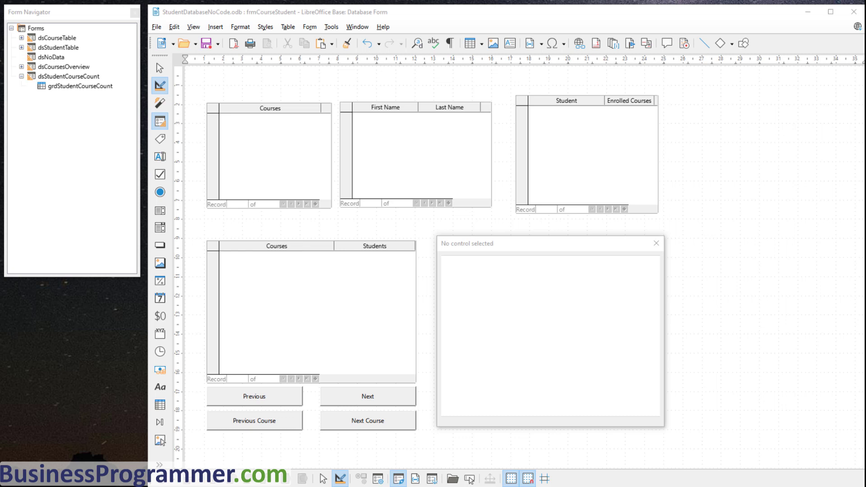
Step: Add a new form under Forms and name it dsCourseStudentCount
left_click(34, 28)
right_click(39, 29)
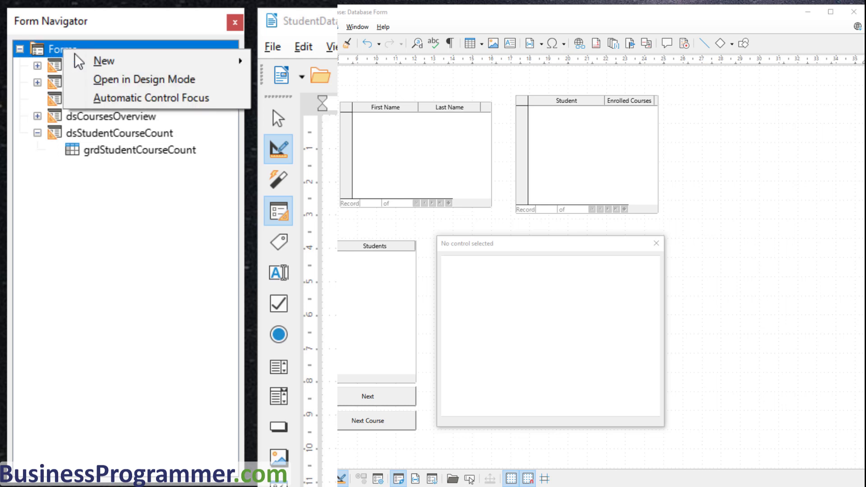
mouse_move(106, 36)
left_click(293, 62)
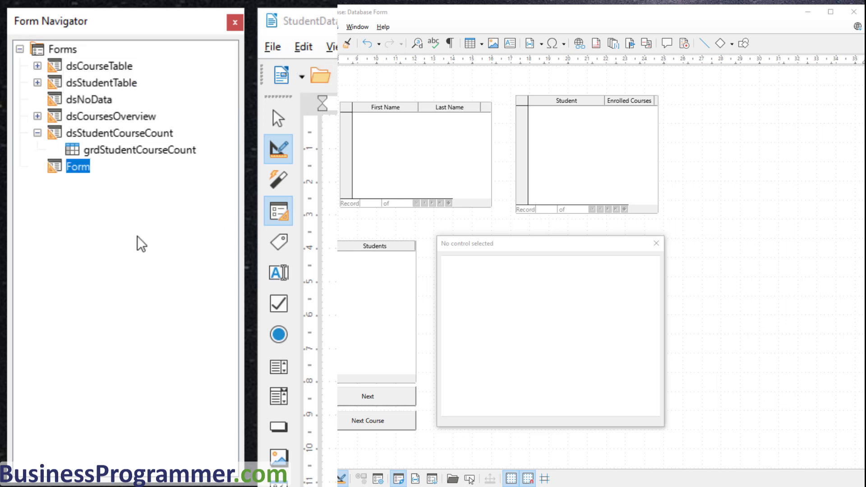
key("Return")
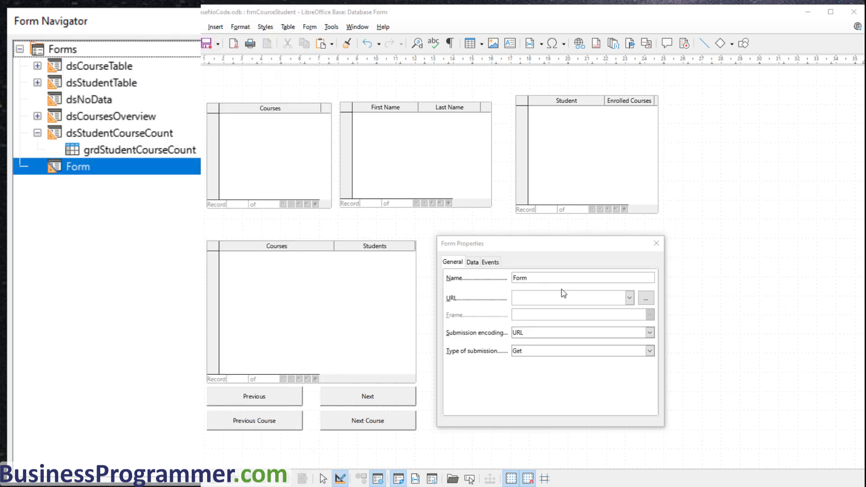
left_click_drag(550, 278, 445, 273)
type("dsC")
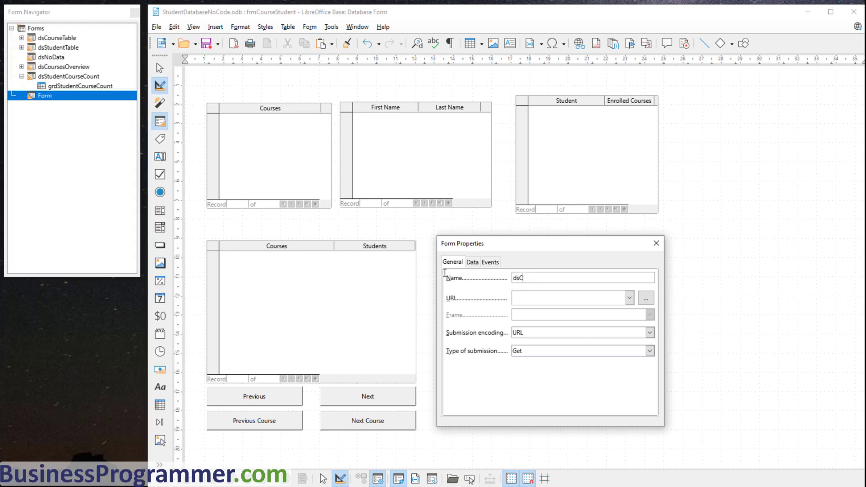
type("ourseStudentCount")
Step: Give the form an SQL command counting StudentID as "Students" per CourseID and CourseName, from tblCourse left-joined to tblMapCourseStudent, ordered by count descending
left_click(472, 263)
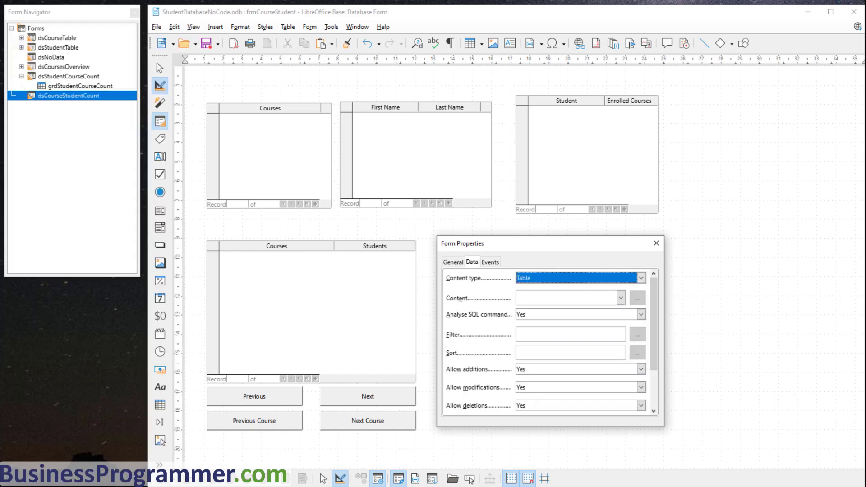
left_click(554, 278)
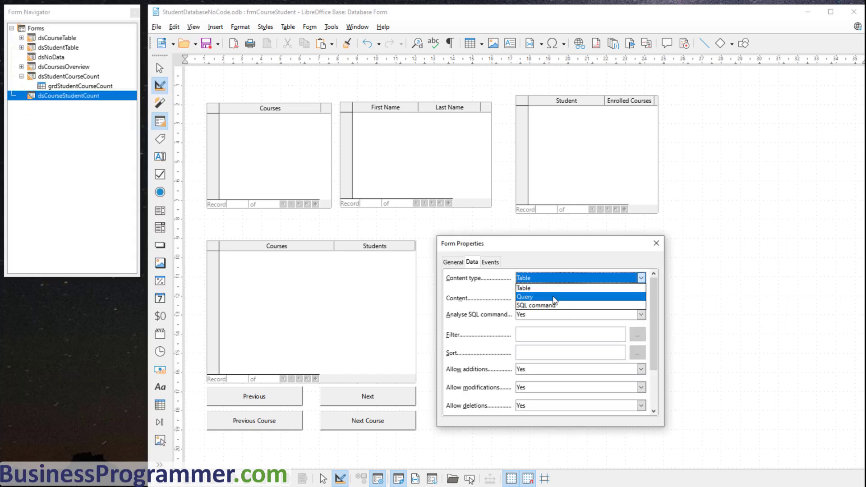
left_click(551, 299)
left_click(638, 302)
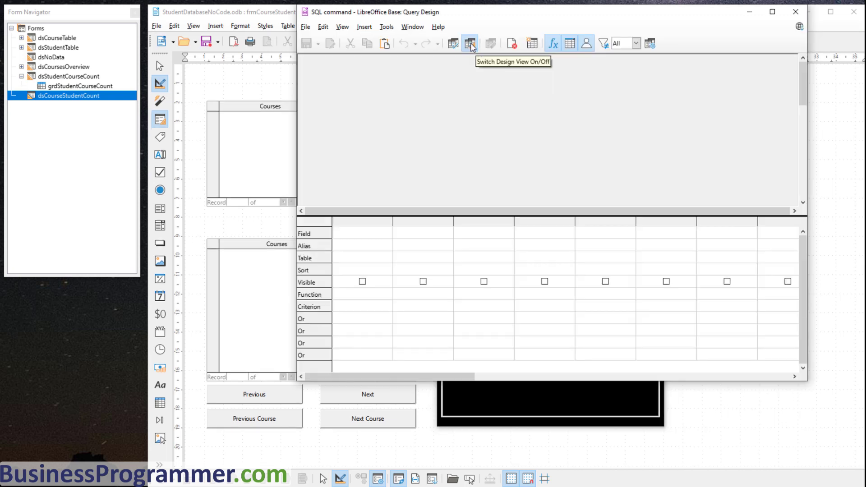
left_click(470, 44)
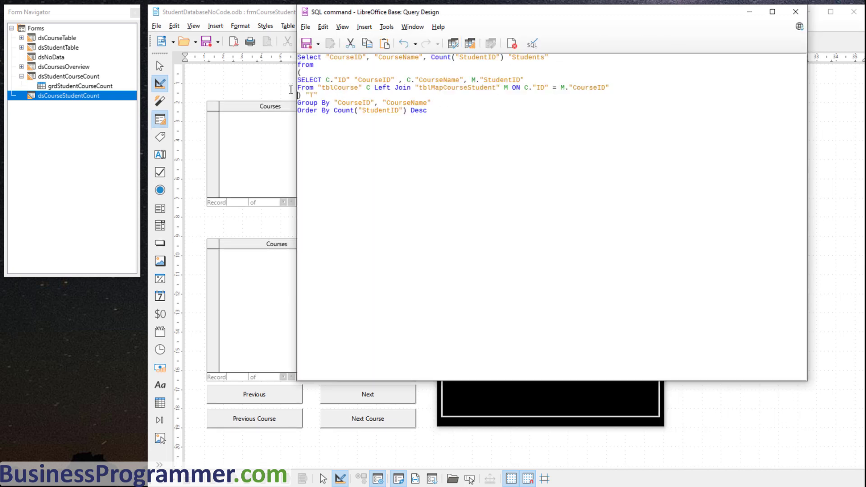
left_click_drag(298, 80, 313, 93)
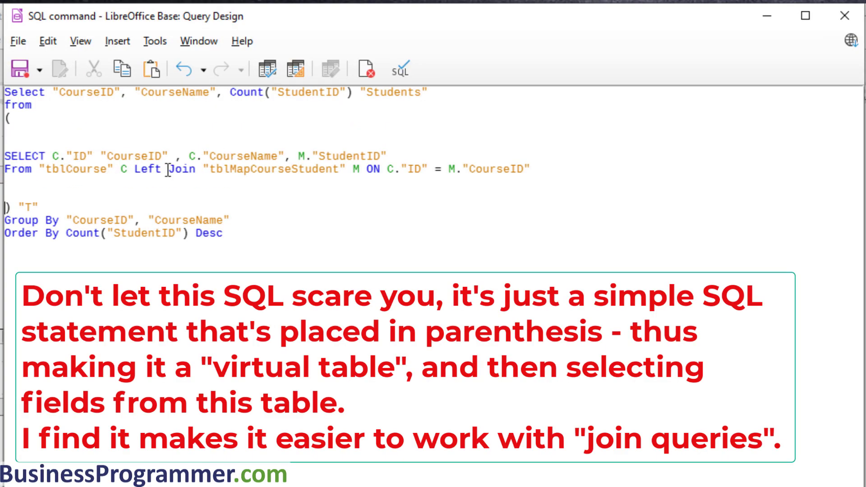
Step: Examine the inner SELECT's left join between tblCourse and tblMapCourseStudent, including the table aliases C and M
left_click_drag(128, 169, 46, 171)
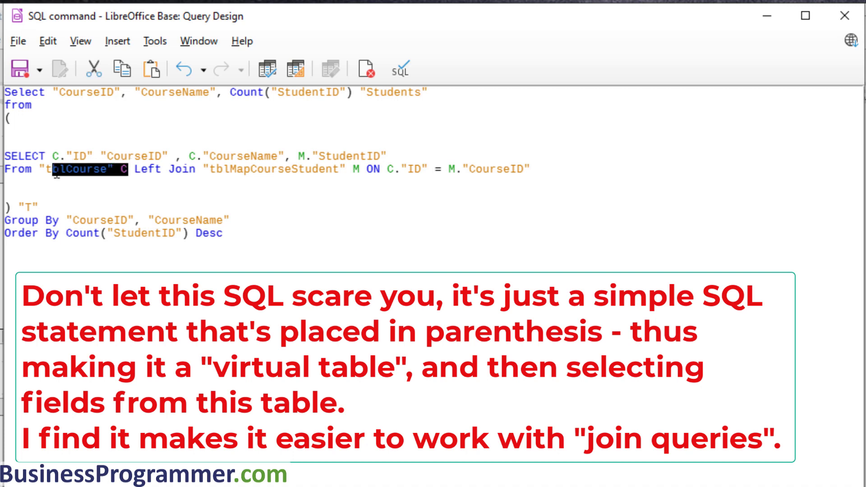
left_click(93, 187)
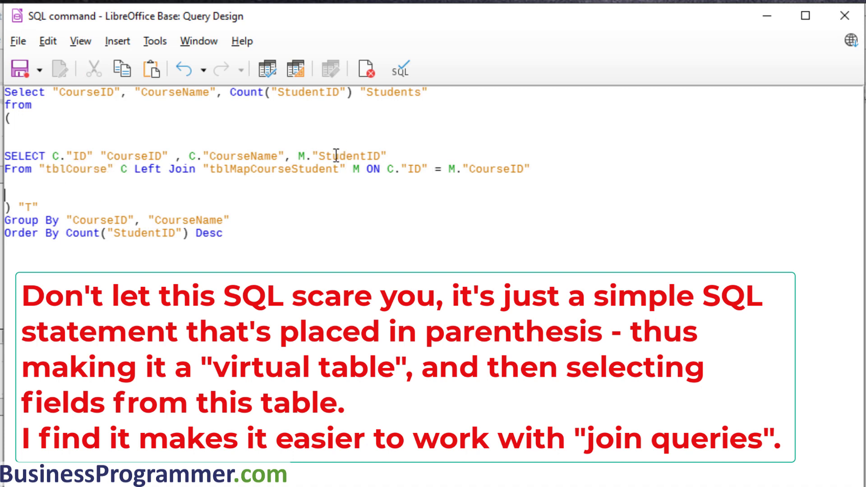
double_click(272, 171)
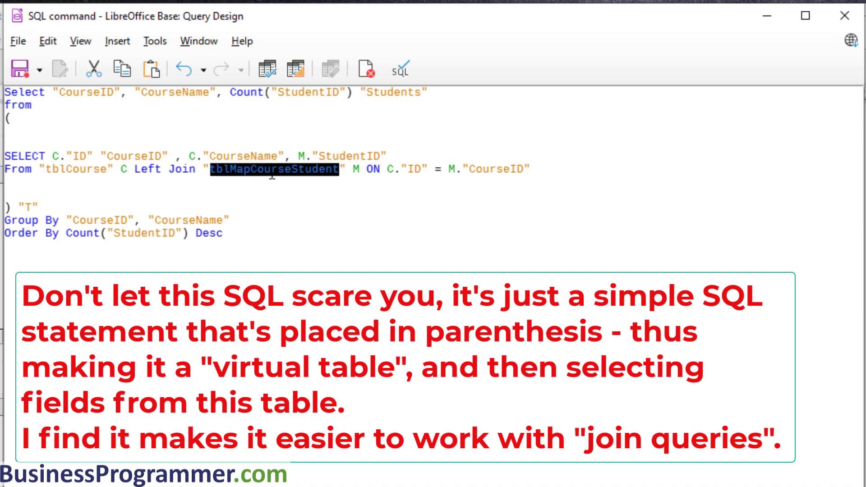
left_click(369, 196)
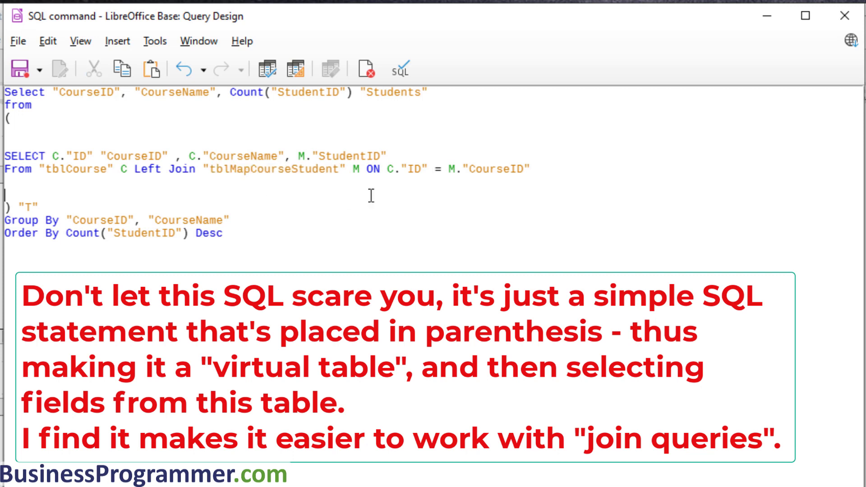
double_click(356, 169)
left_click(176, 195)
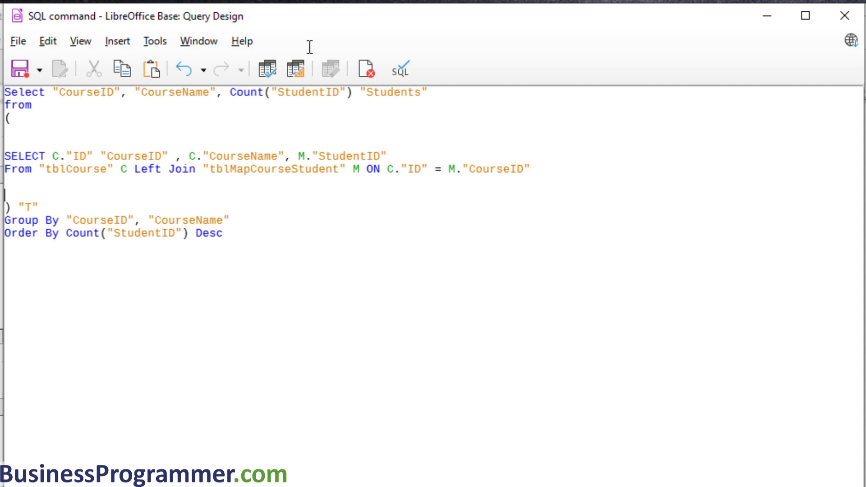
Step: Compare the outer query's CourseID, CourseName and StudentID fields with the inner SELECT, and review the Students alias and Group By clause
left_click_drag(40, 207, 8, 118)
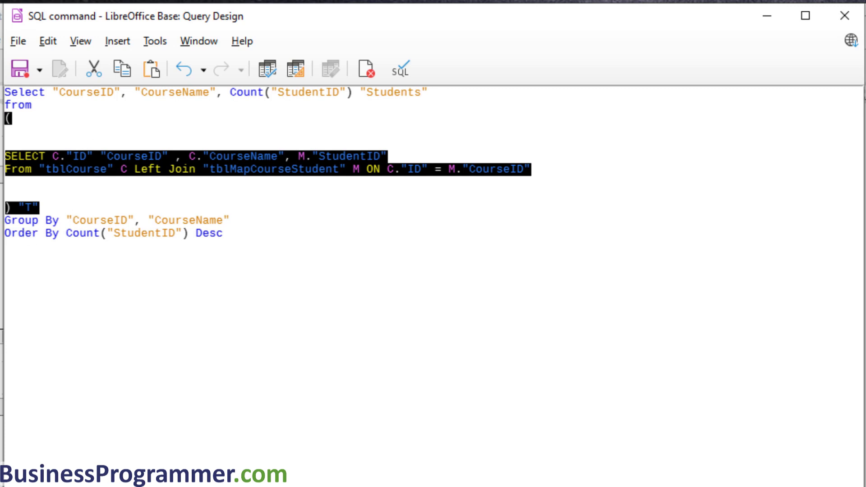
left_click(433, 356)
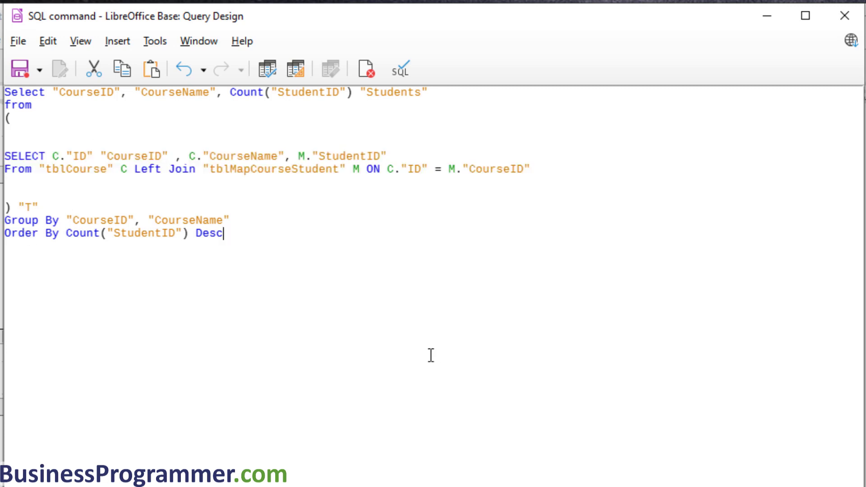
double_click(89, 92)
double_click(134, 156)
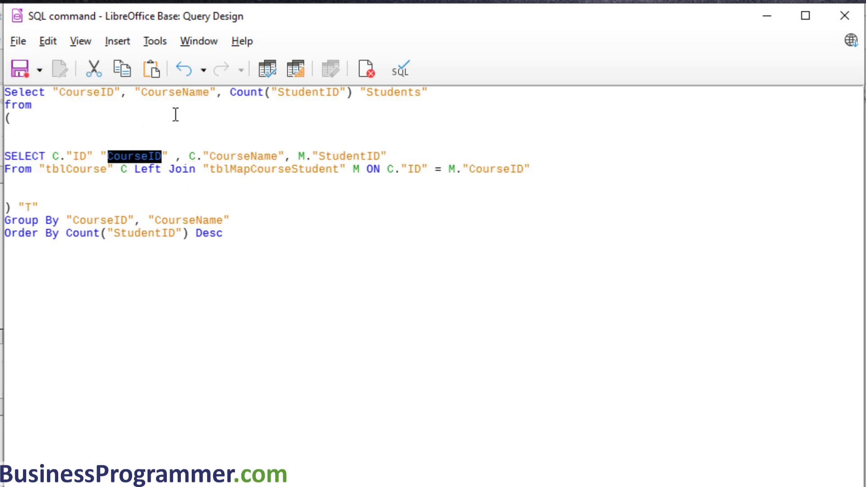
double_click(183, 93)
double_click(244, 156)
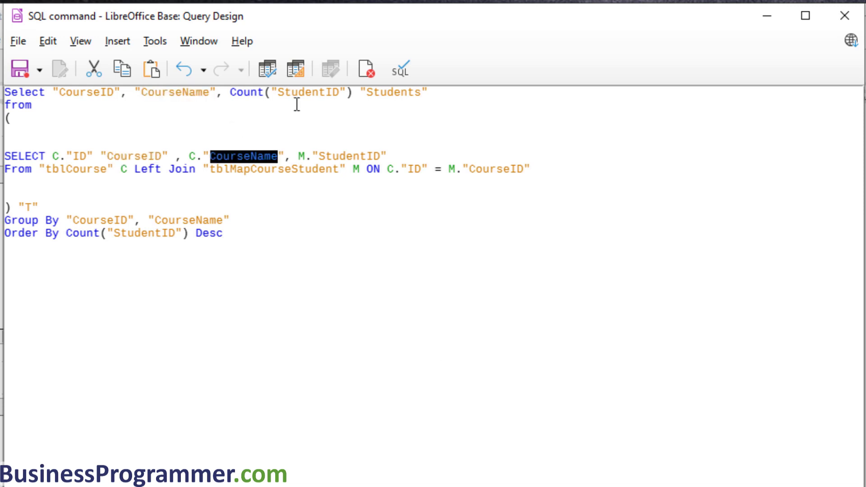
double_click(352, 156)
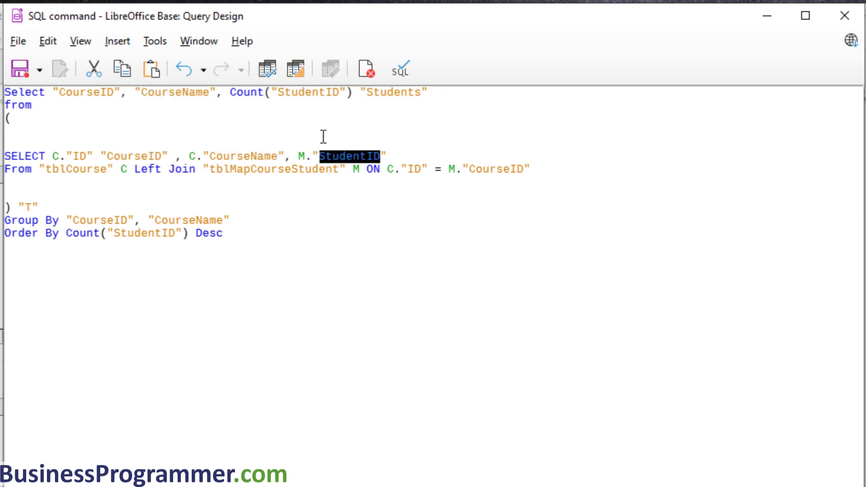
double_click(407, 98)
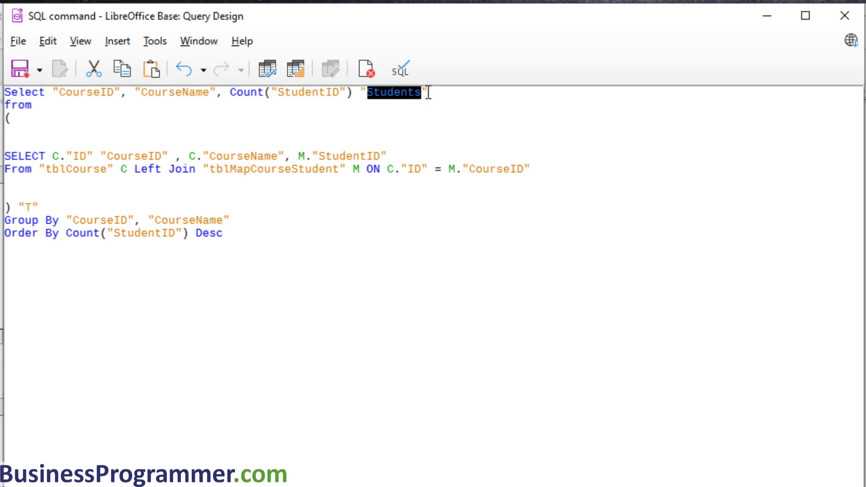
left_click(107, 221)
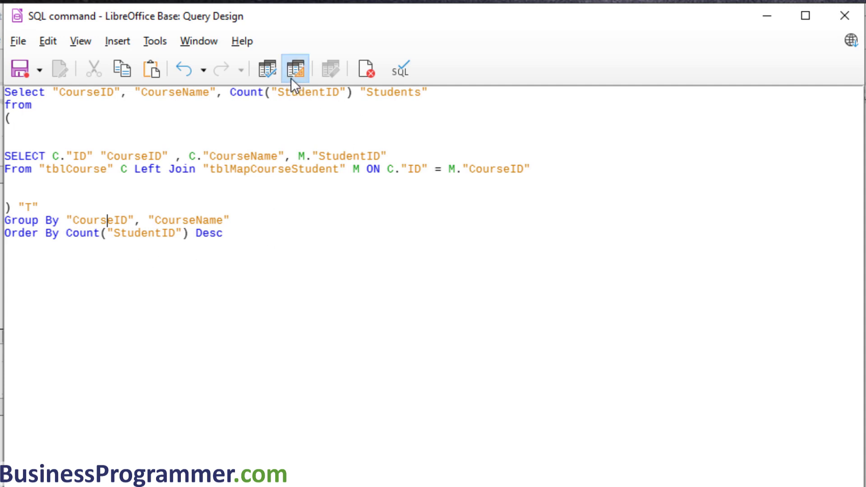
Step: Run the query to check the student count per course, and close the query design saving the SQL statement to the form
key("ctrl+End")
left_click(266, 71)
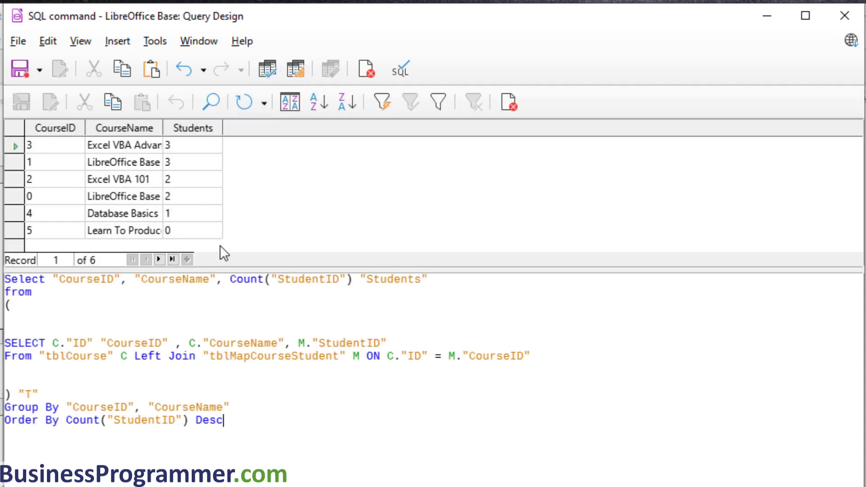
left_click_drag(164, 128, 216, 159)
left_click(125, 197)
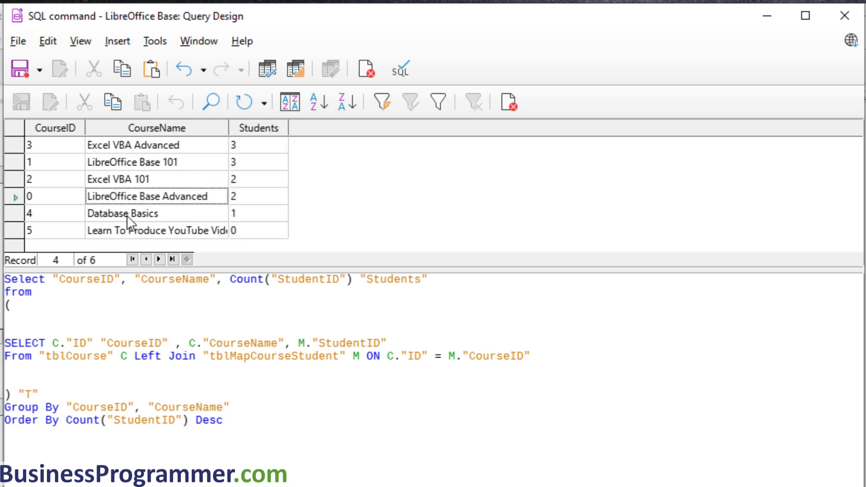
left_click(126, 215)
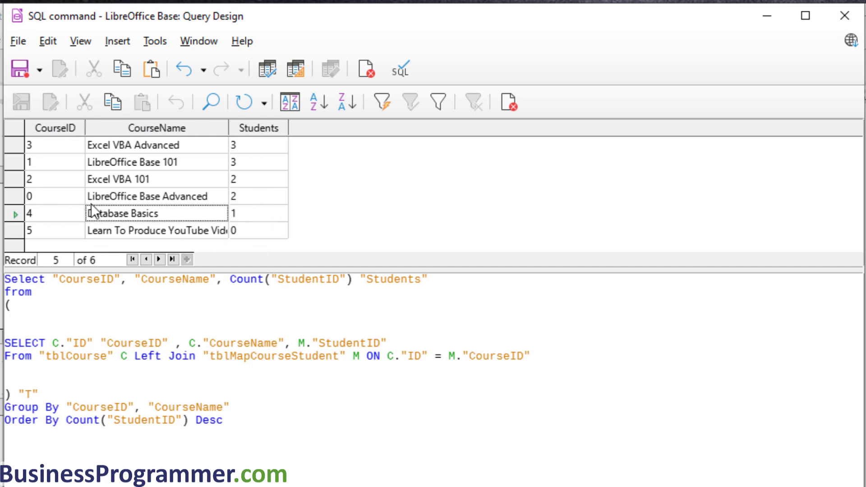
left_click(845, 14)
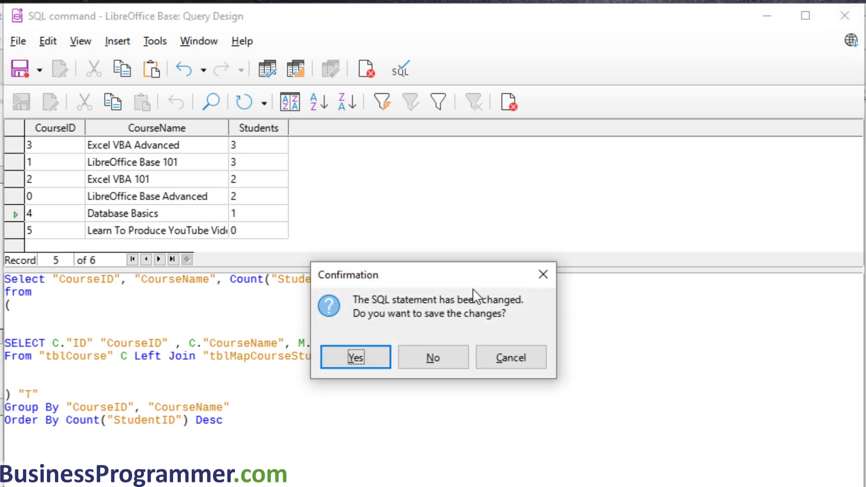
left_click(365, 358)
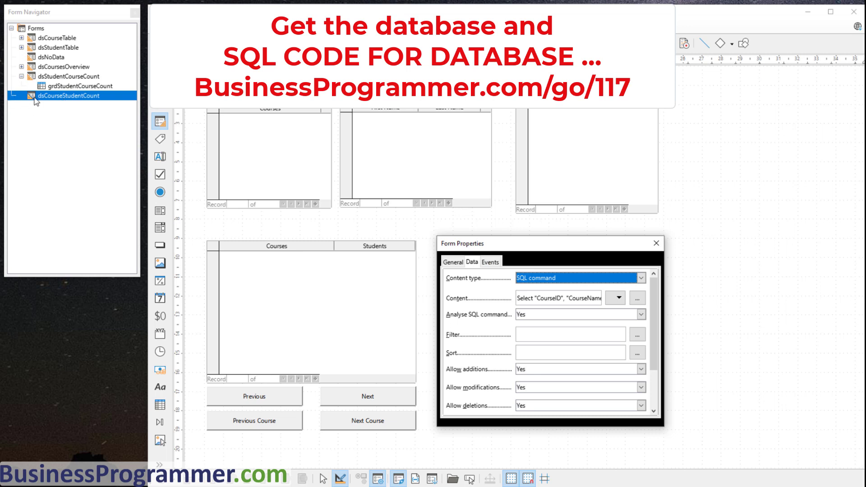
Step: Draw a table control about 8.17 by 5.83 cm beside the Enrolled Courses grid and name it grdCourseStudentCount
left_click(160, 405)
left_click_drag(693, 96, 835, 216)
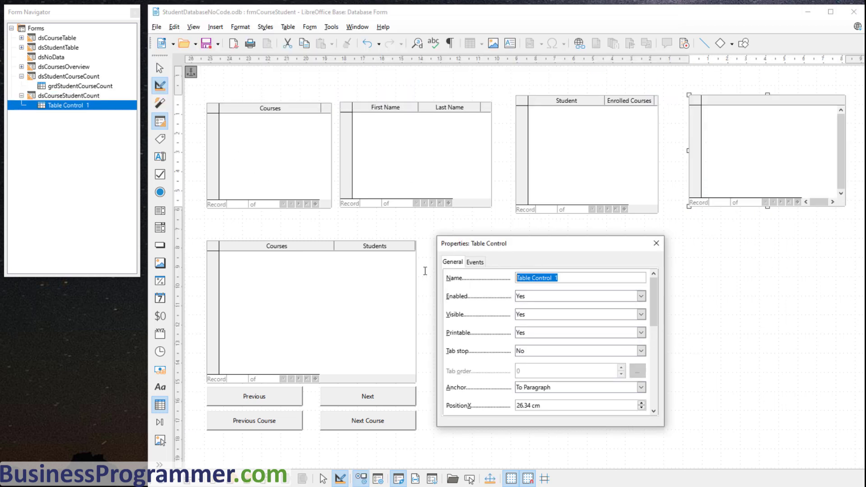
type("grdCourseStudentCount")
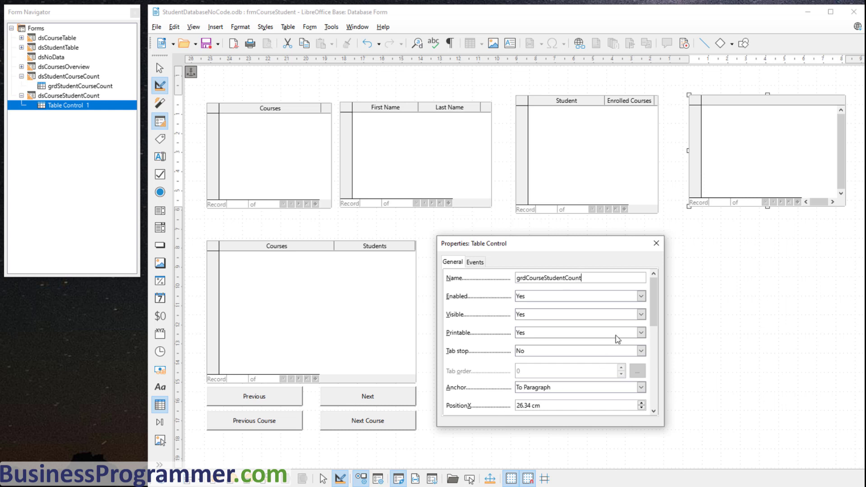
Step: Anchor the grdCourseStudentCount grid to the page and position it at X 24.96 cm and Y 1.53 cm
left_click(590, 388)
left_click(568, 415)
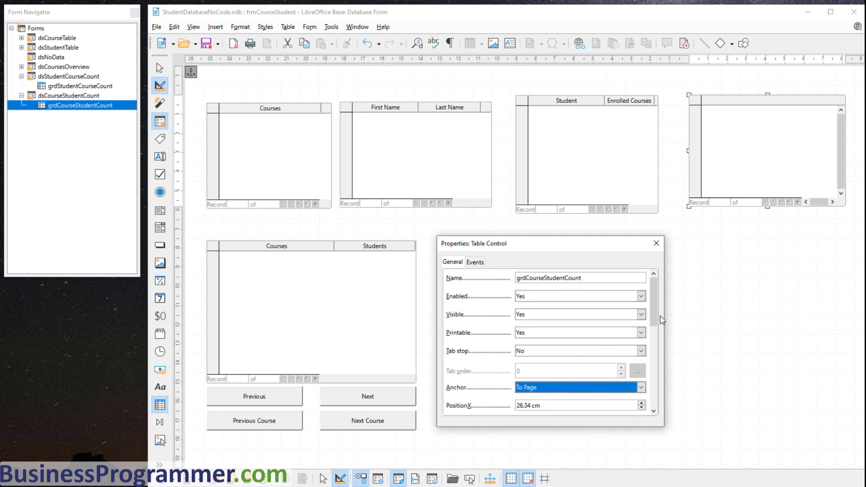
left_click_drag(660, 321, 658, 361)
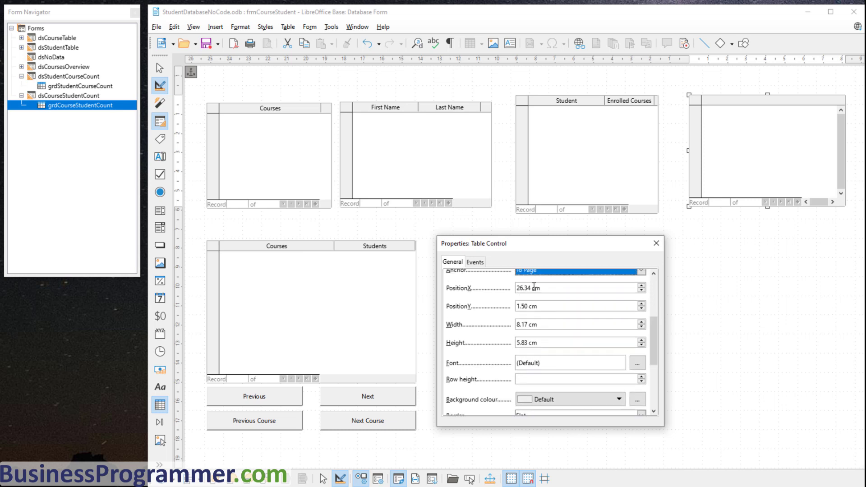
left_click_drag(558, 289, 518, 291)
type("24")
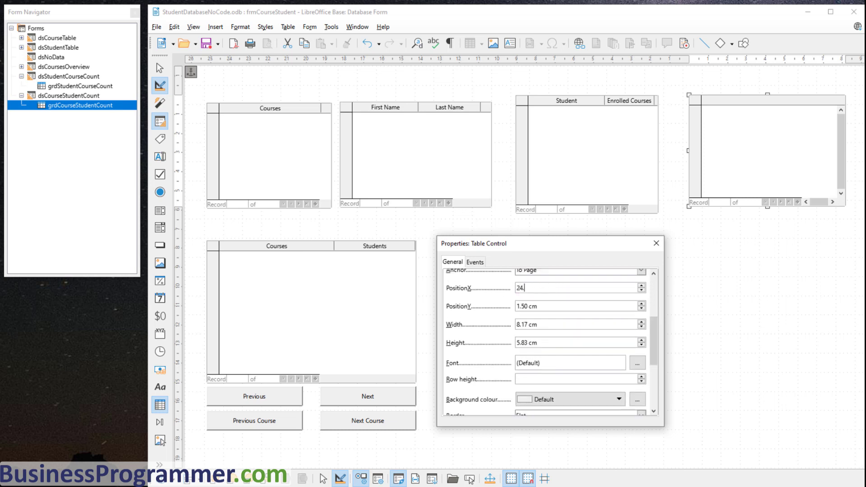
type(".96")
key("Tab")
type("1")
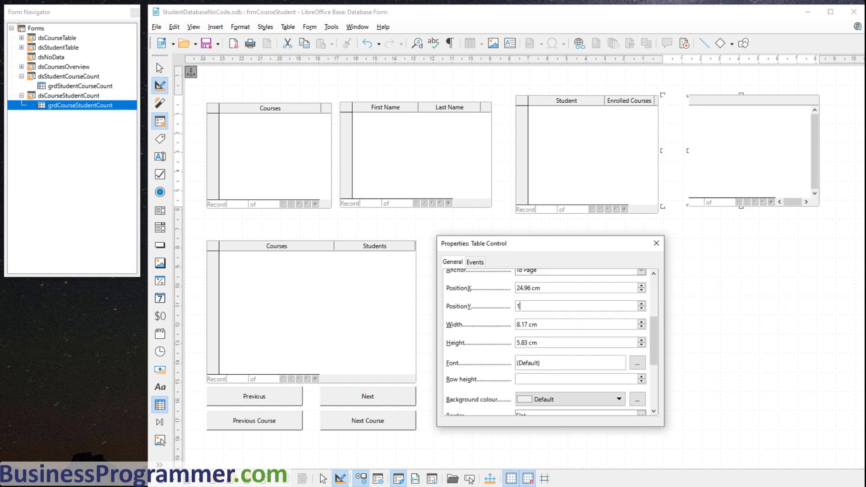
type(".53")
key("Tab")
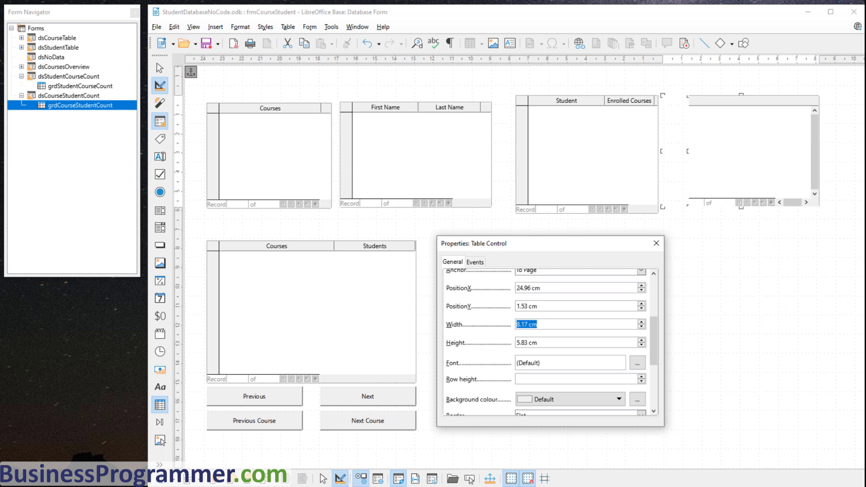
Step: Set the grdCourseStudentCount grid's width to 8 cm and its height to 6.17 cm
type("8")
key("Tab")
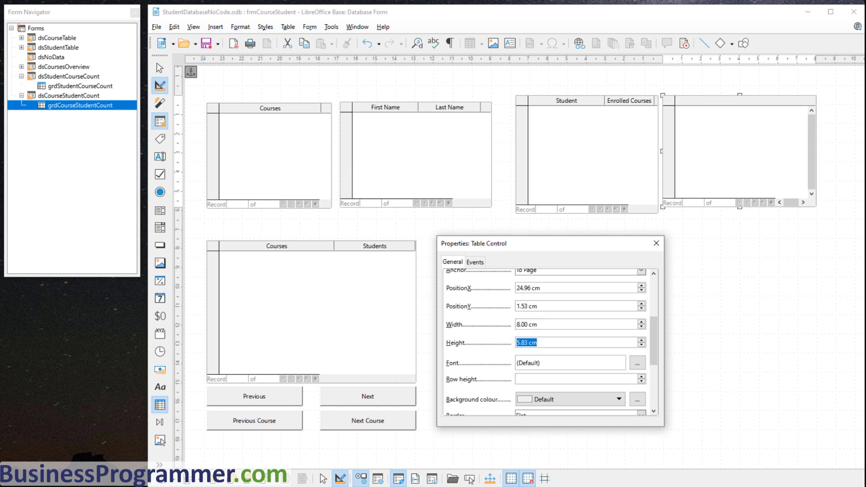
type("6.17")
key("Tab")
Step: Insert a text box column into the grdCourseStudentCount grid, name it txtCourseName and set its width to 4.60 cm
right_click(699, 105)
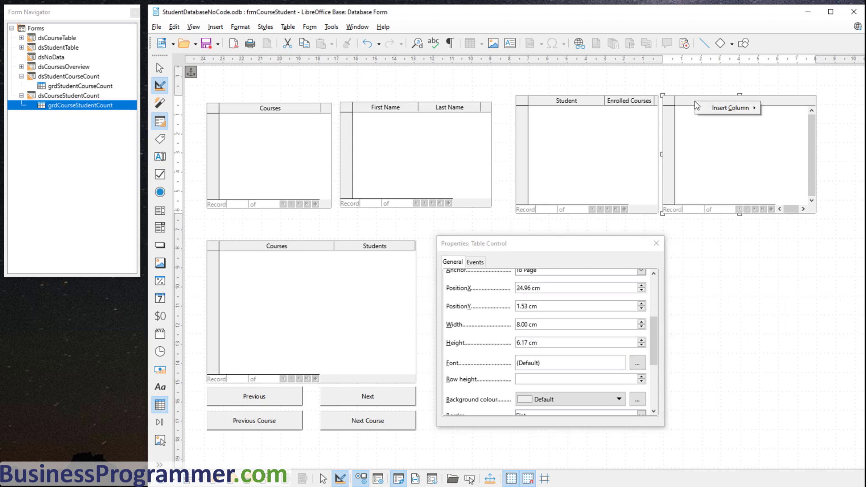
mouse_move(708, 107)
left_click(767, 109)
left_click(694, 103)
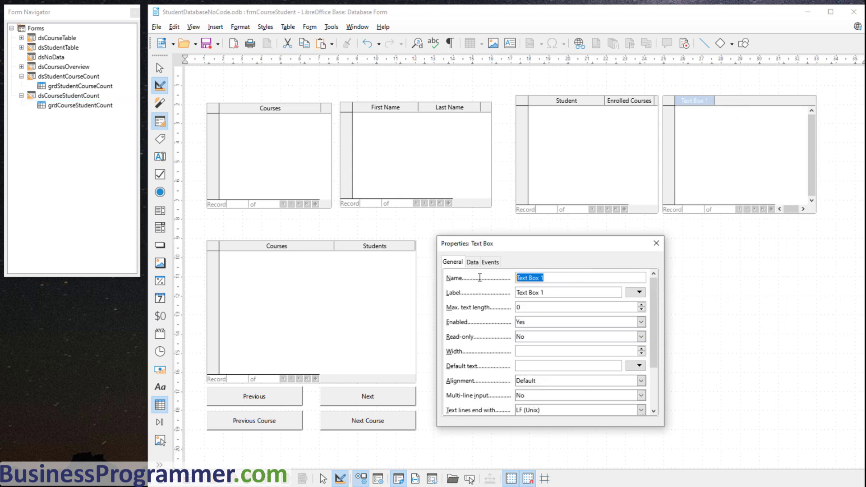
type("txtCourseName")
left_click(530, 351)
type("4.60")
key("Tab")
Step: Bind the txtCourseName column to the CourseName data field
left_click(472, 262)
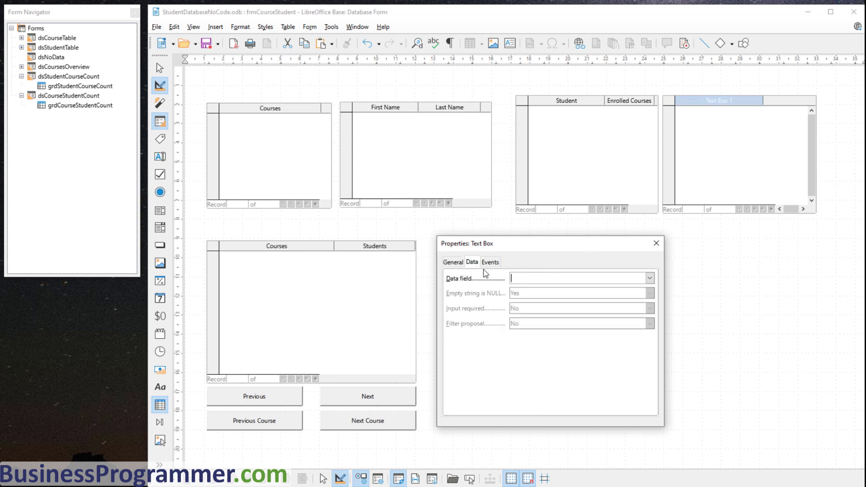
left_click(651, 279)
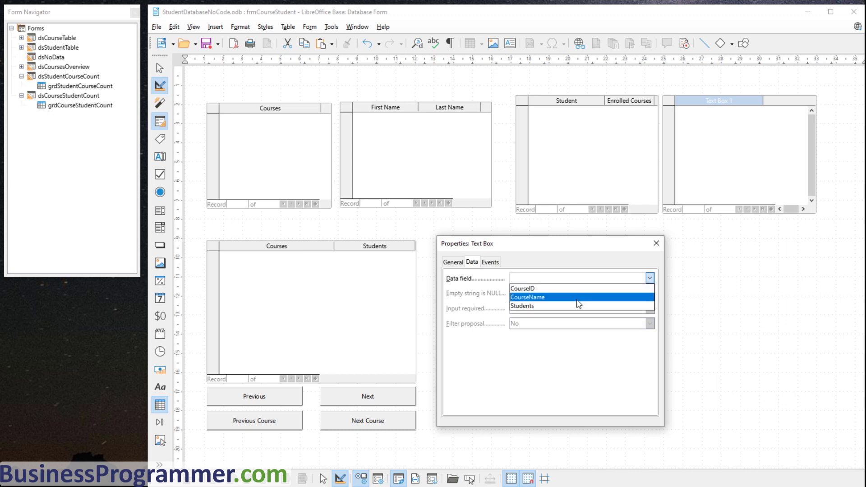
left_click(599, 295)
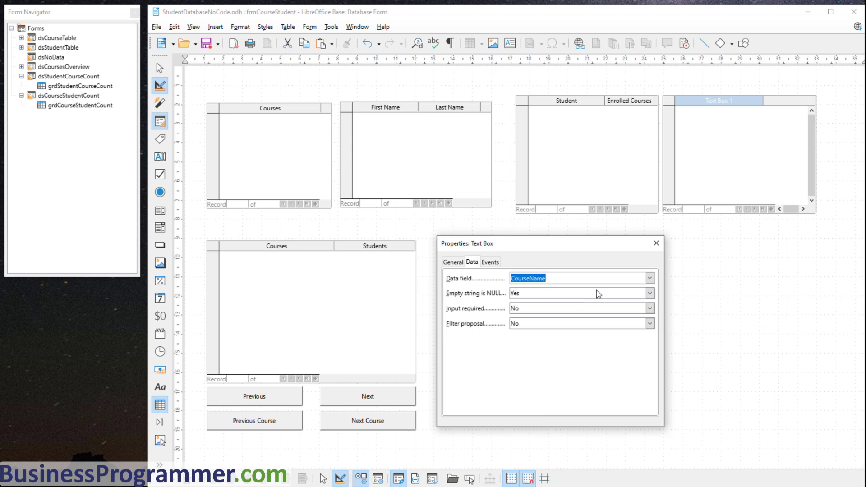
Step: Insert a second text box column into the grdCourseStudentCount grid and bind it to the Students data field
right_click(776, 105)
mouse_move(795, 108)
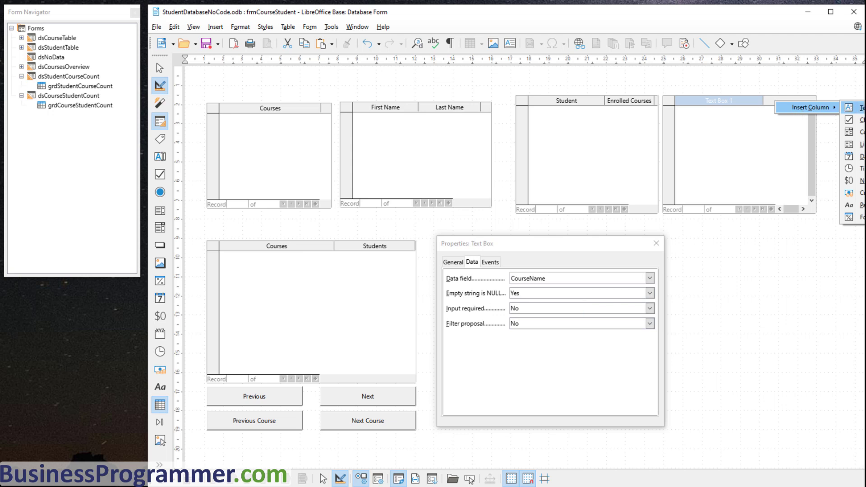
left_click(855, 107)
left_click(784, 104)
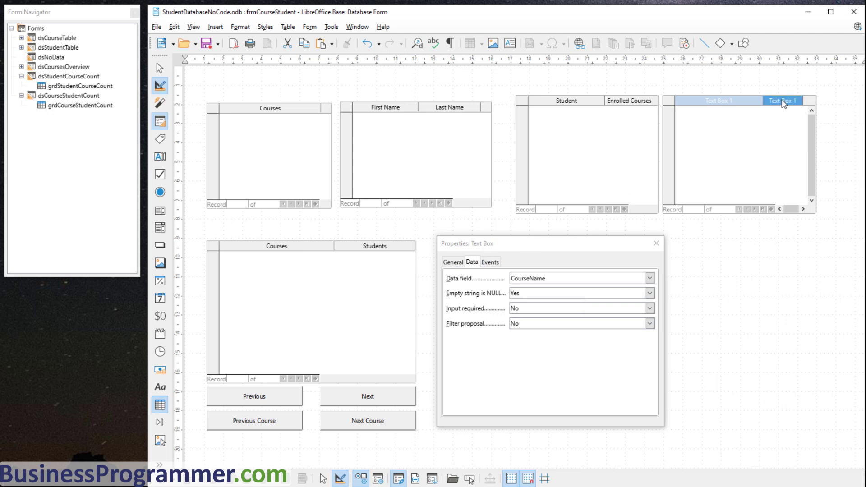
left_click(650, 279)
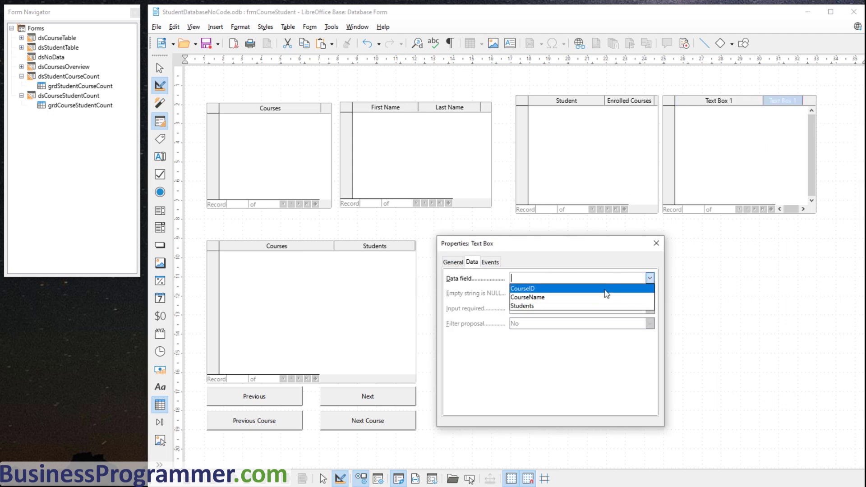
left_click(607, 306)
Step: Name the second grid column txtStudents and label it Students
left_click(453, 262)
type("txtStudents")
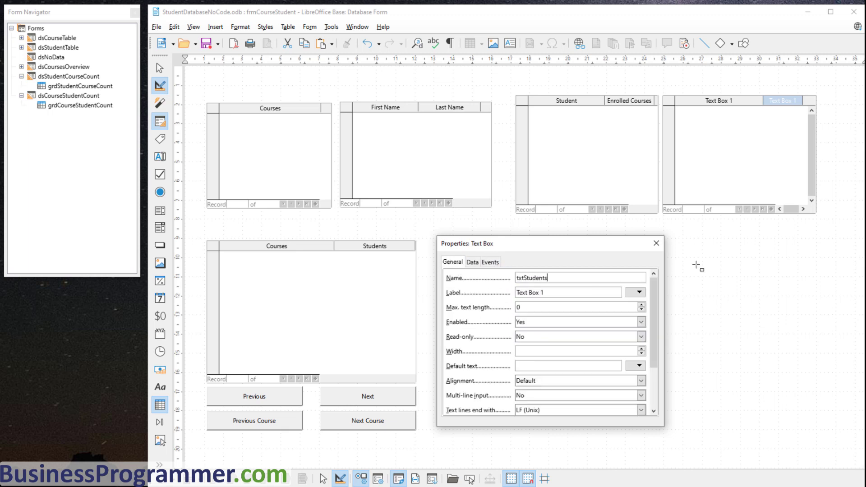
key("Tab")
type("Stu")
Step: Label the txtCourseName column Course Name and check the student counts with the form out of design mode
left_click(717, 100)
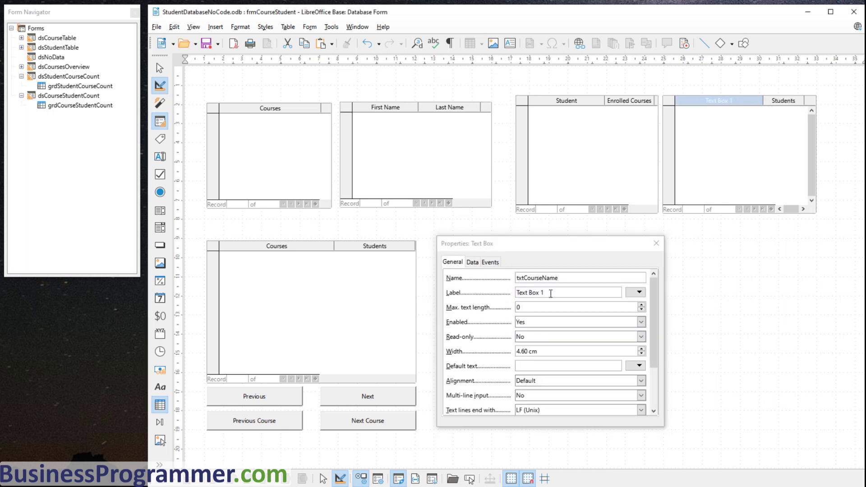
type("C")
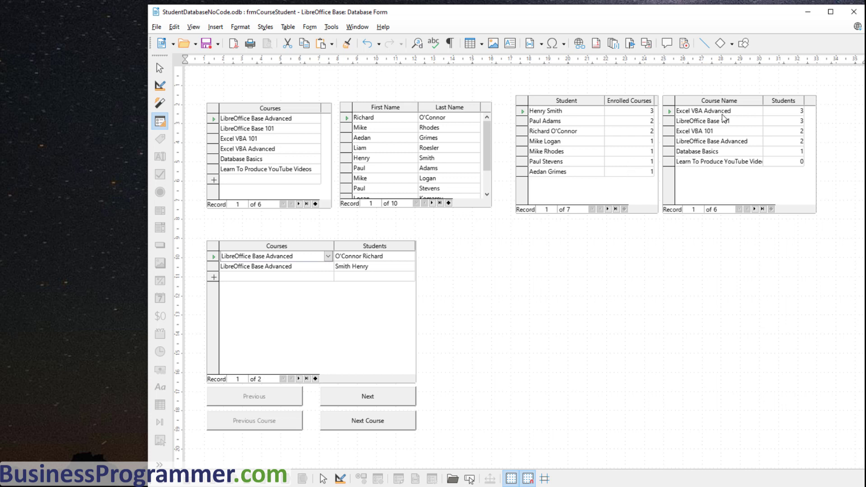
left_click(791, 134)
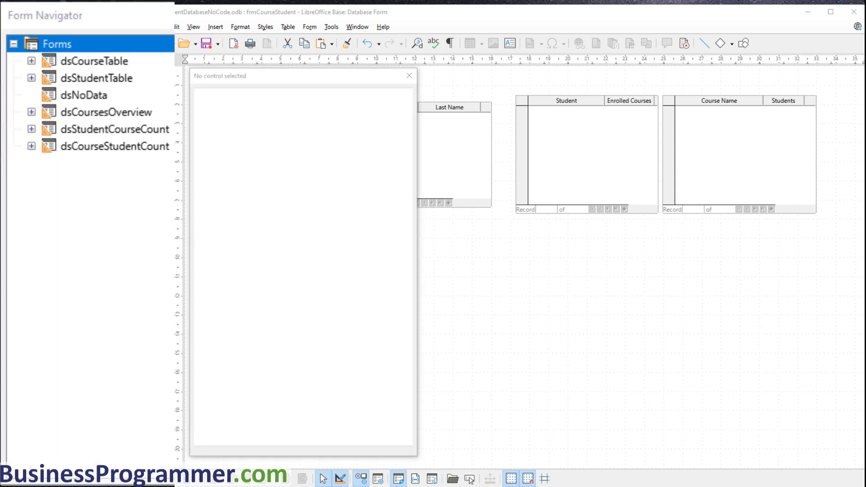
Step: Create a new top-level form named dsCourses and set its content type to SQL command
right_click(108, 45)
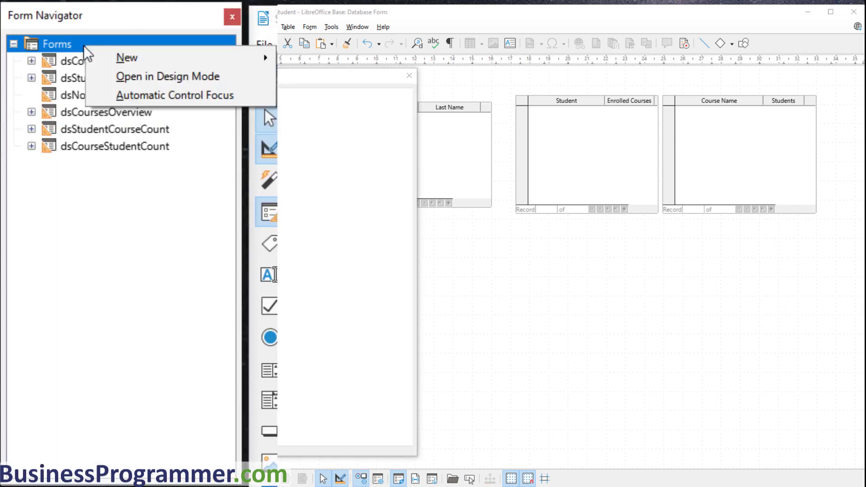
mouse_move(143, 60)
left_click(319, 58)
type("dsCourses")
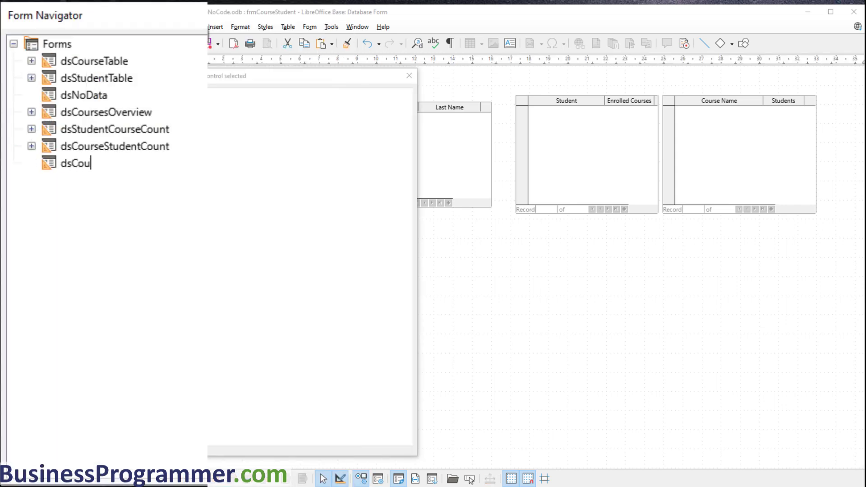
key("Return")
left_click(366, 111)
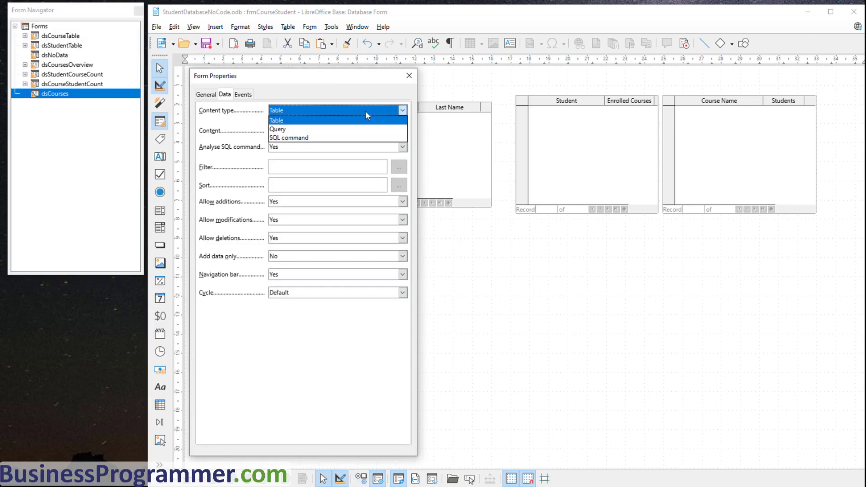
left_click(345, 138)
Step: Write and save dsCourses' SQL in SQL view, selecting ID, CourseName and COUNT of StudentID as Students from tblMapCourseStudent and tblCourse, grouped by ID and CourseName
left_click(399, 131)
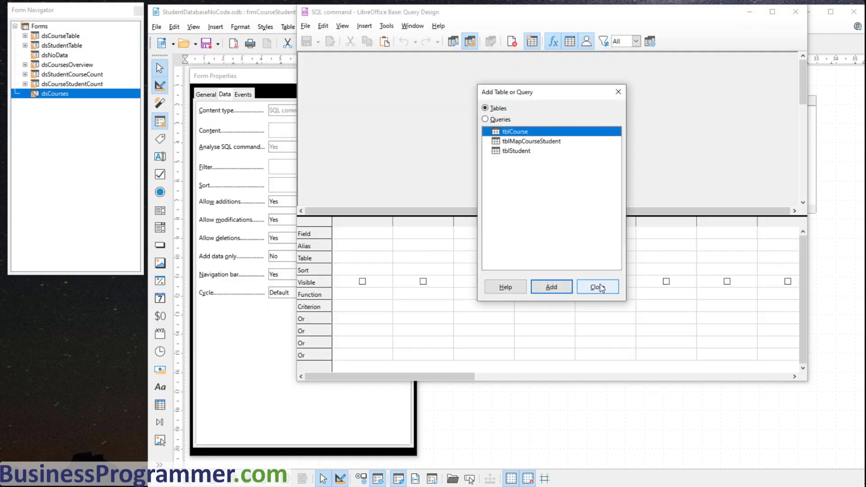
left_click(600, 288)
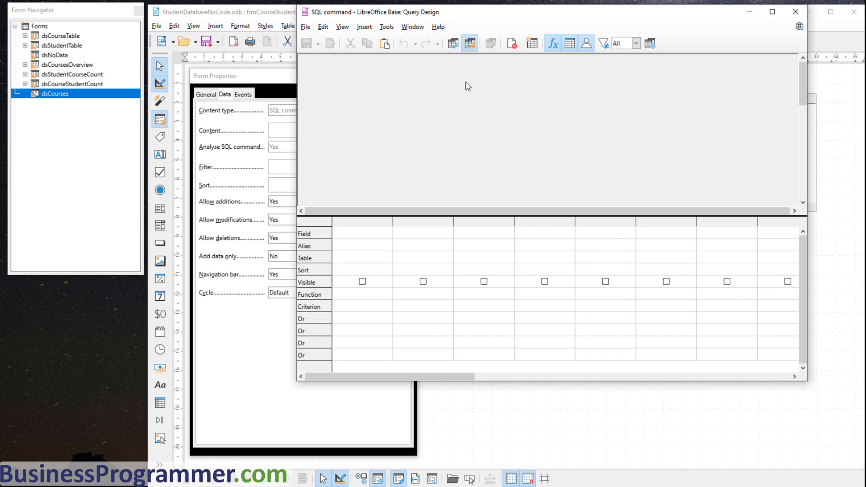
left_click(471, 45)
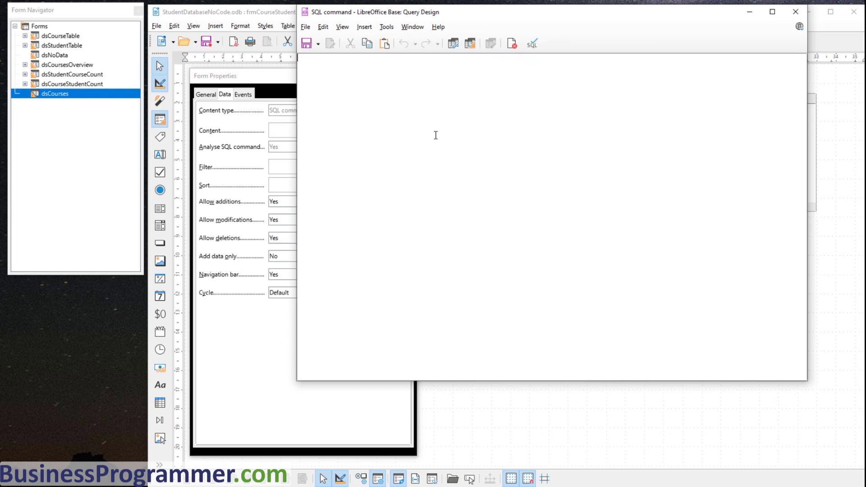
type("SELECT \"C\".\"ID\", \"C\".\"CourseName\", COUNT( \"M\".\"StudentID\" ) \"Students\" FROM \"tblMapCourseStudent\" \"M\", \"tblCourse\" \"C\" WHERE \"M\".\"CourseID\" = \"C\".\"ID\" GROUP BY \"C\".\"ID\", \"C\".\"CourseName\"")
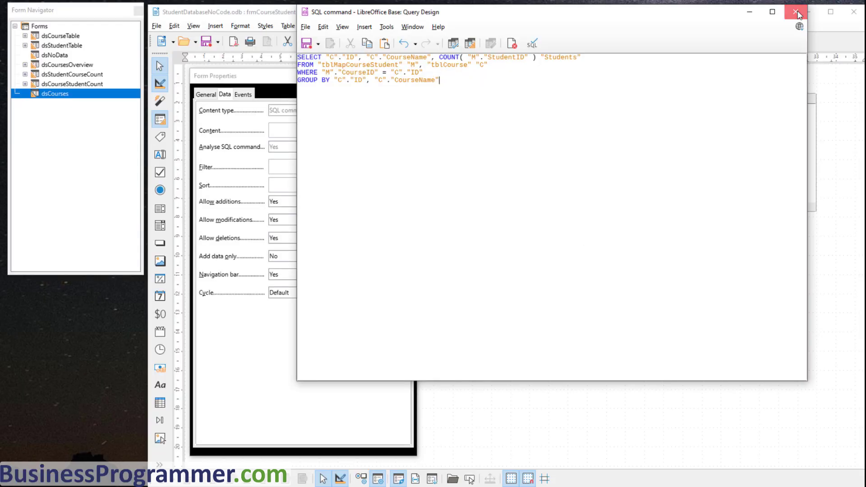
left_click(800, 15)
left_click(508, 214)
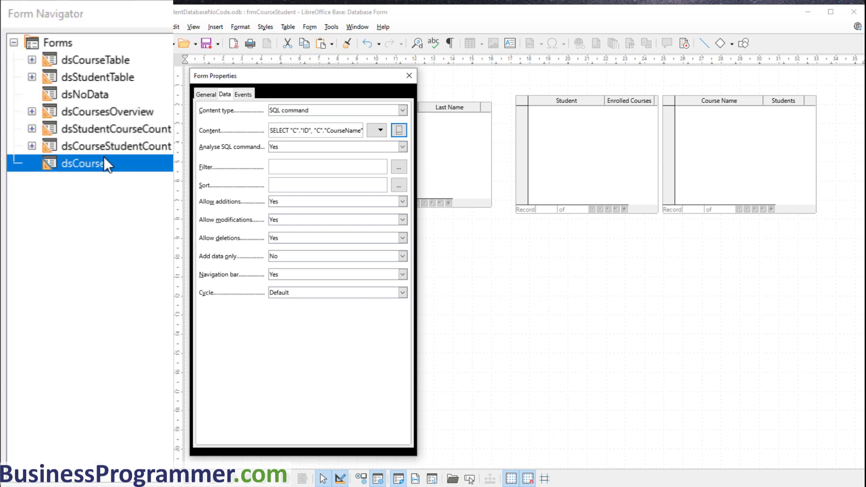
Step: Create a subform named dsCourseStudents under dsCourses and set its content type to SQL command
right_click(85, 165)
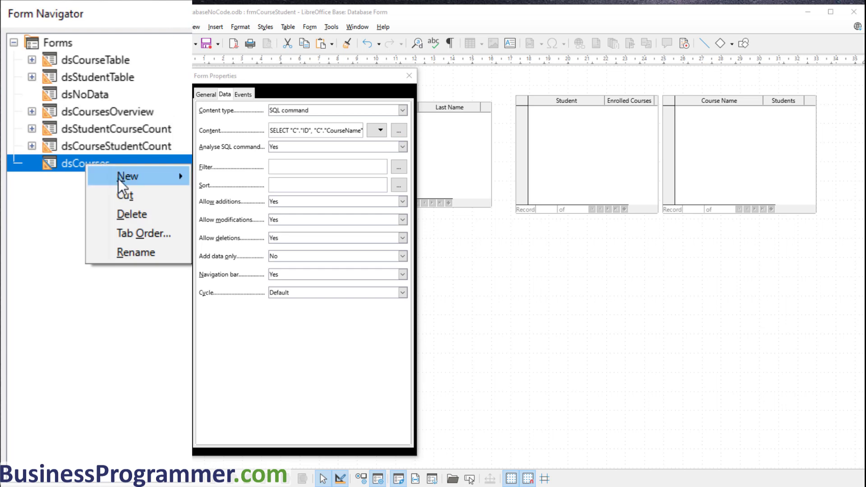
mouse_move(135, 177)
left_click(233, 178)
type("dsC")
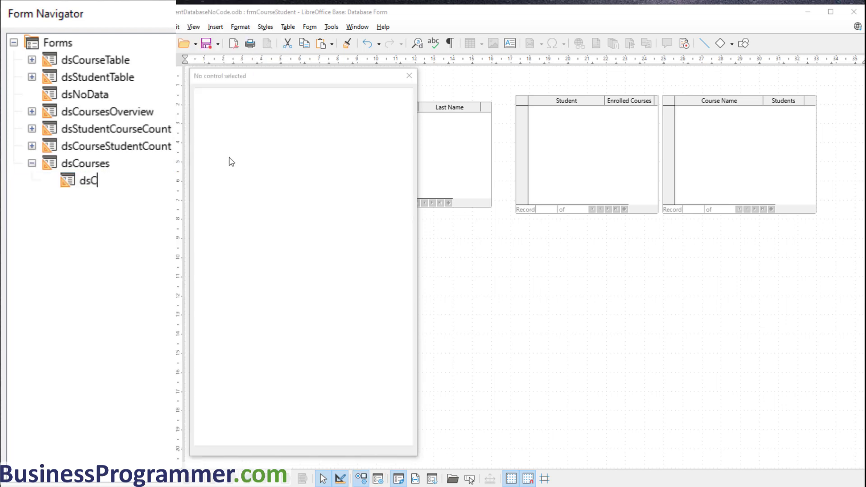
type("ourseStudents")
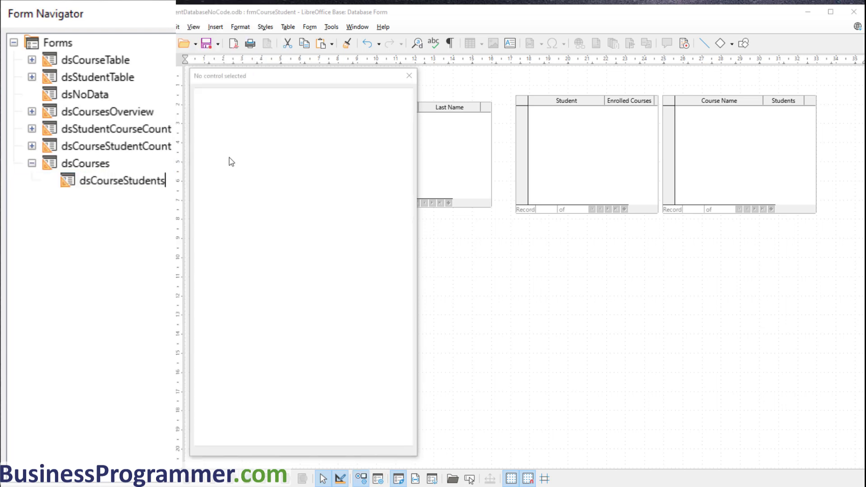
key("Return")
left_click(316, 110)
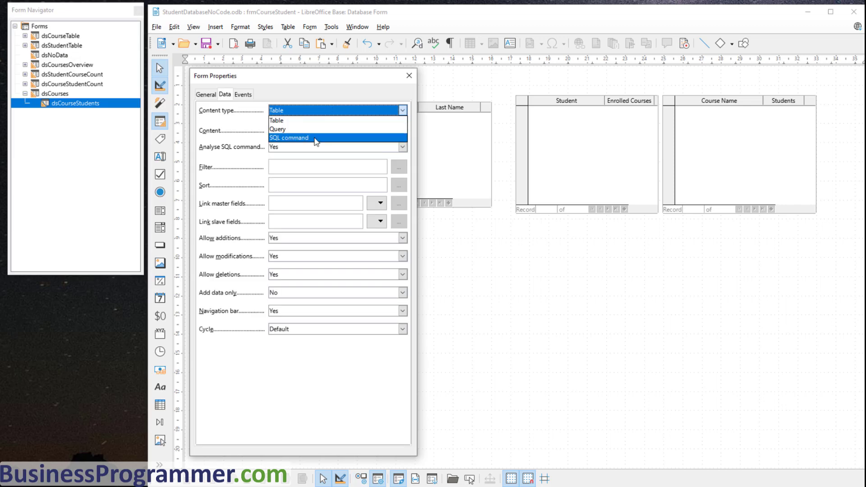
left_click(315, 138)
Step: Write dsCourseStudents' query in SQL view, selecting LastName and FirstName joined as Name, S."ID" and M."CourseID" from tblMapCourseStudent and tblStudent where M."StudentID" = S."ID"
left_click(398, 130)
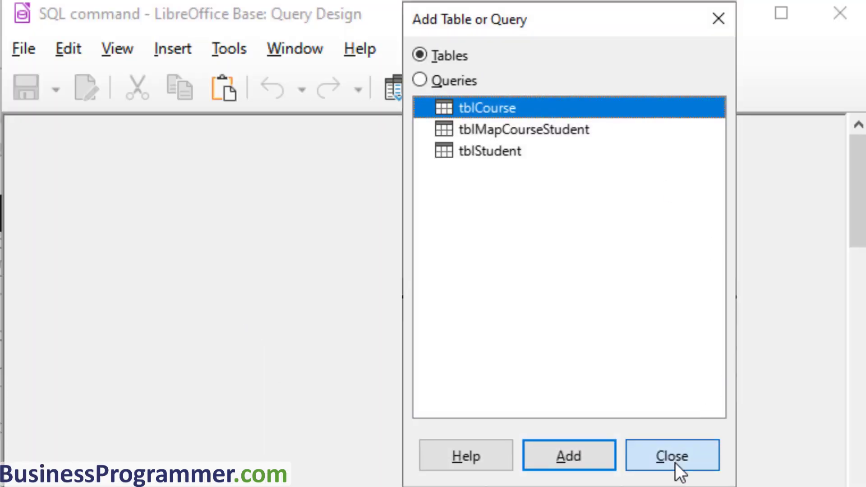
left_click(675, 463)
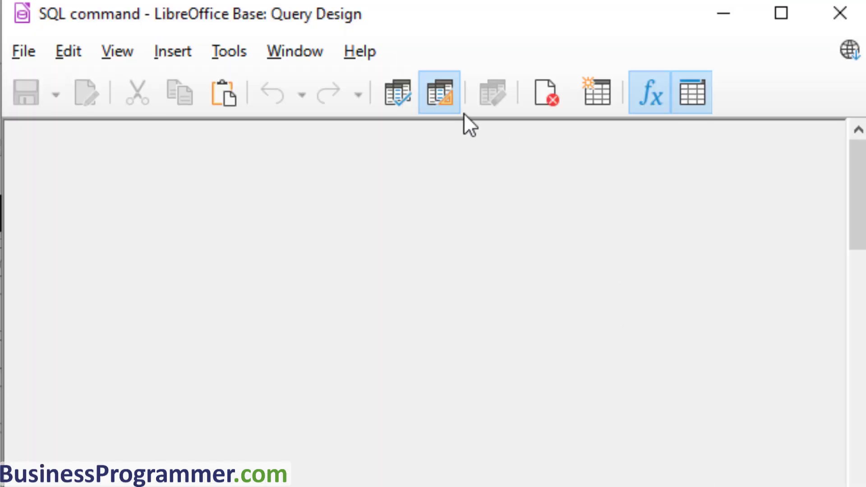
left_click(433, 93)
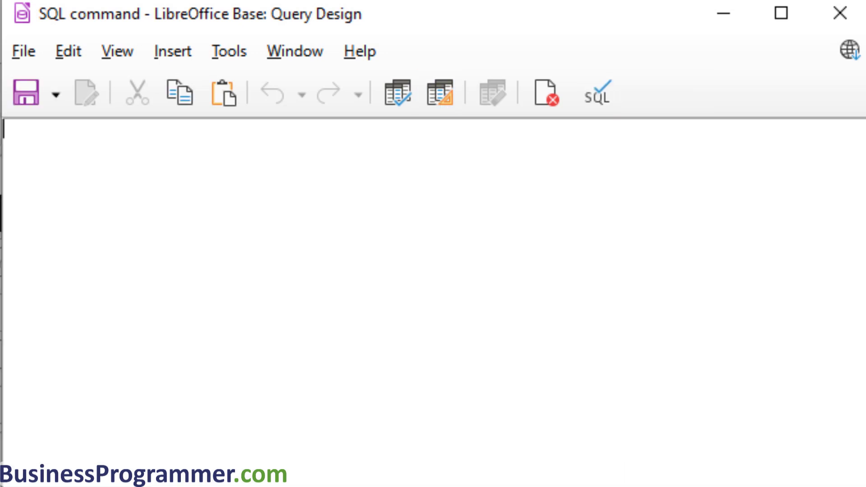
type("SELECT \"LastName\" || ' ' || \"FirstName\" \"Name\", S.\"ID\", M.\"CourseID\" FROM \"tblMapCourseStudent\" M, \"tblStudent\" S WHERE M.\"StudentID\" = S.\"ID\"")
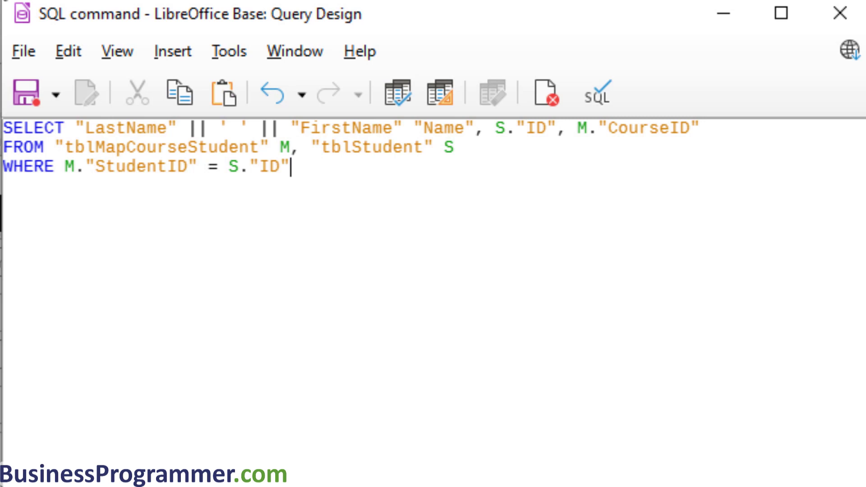
Step: Review the name separator and WHERE clause, and close the query design saving the SQL statement to dsCourseStudents
double_click(234, 128)
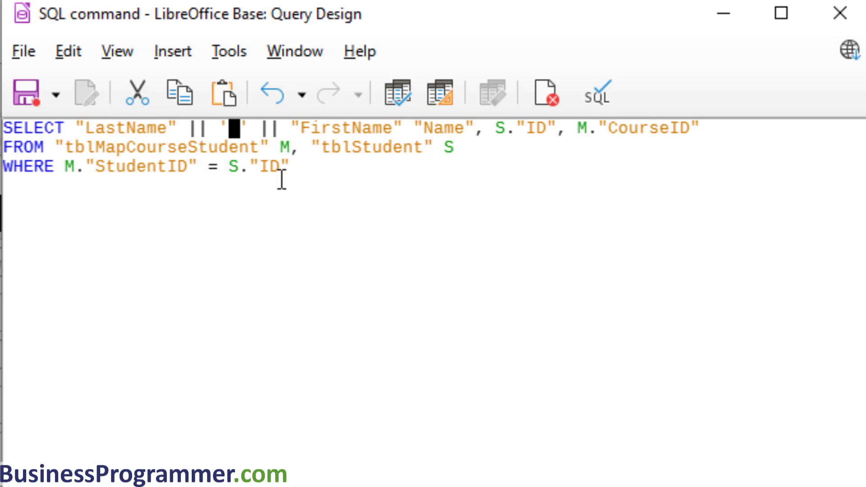
left_click_drag(305, 161, 4, 167)
left_click(133, 214)
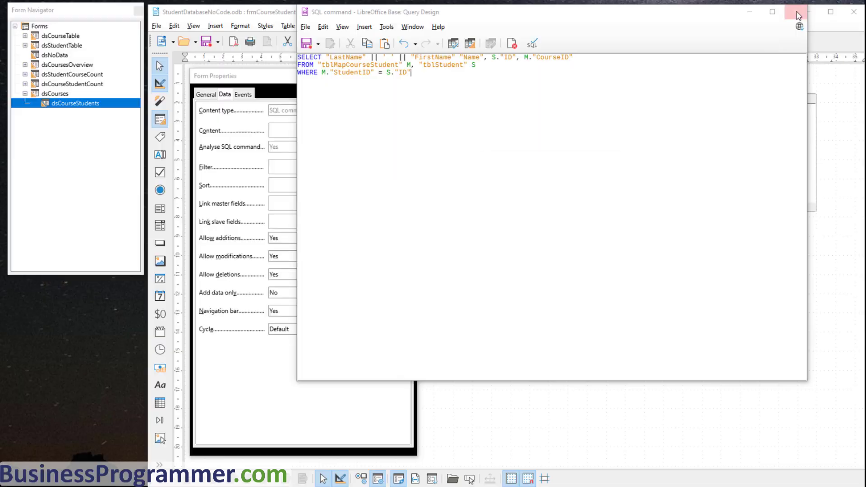
left_click(840, 13)
left_click(505, 214)
Step: Draw a table control about 9.17 by 6.83 cm for dsCourses below the existing count grids and name it grdCourseEnrolledStudentCount
left_click(47, 97)
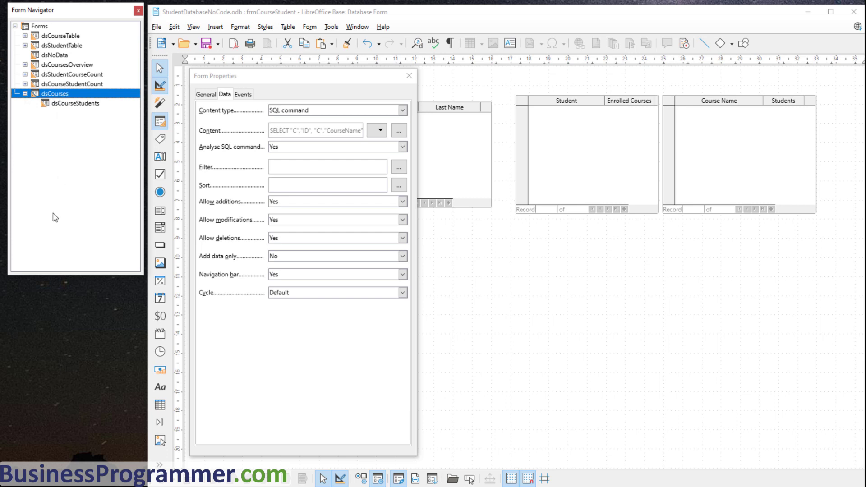
left_click(161, 406)
left_click_drag(456, 248, 632, 378)
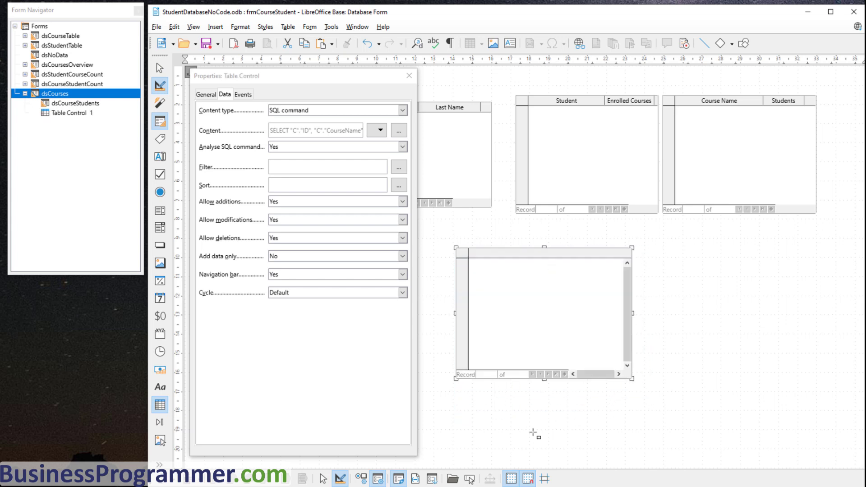
type("grdCourseEnrolledStudentCount")
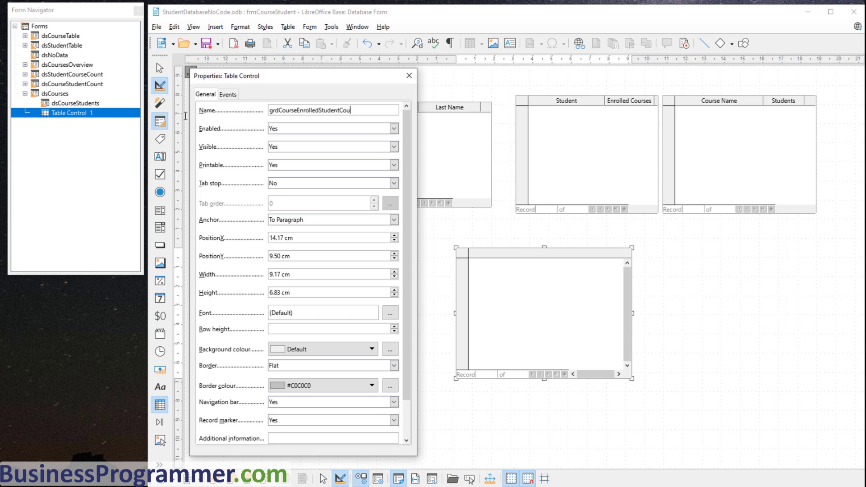
Step: Anchor the grdCourseEnrolledStudentCount grid to the page and position it at X 13 cm, Y 8.8 cm
left_click(334, 221)
left_click(319, 252)
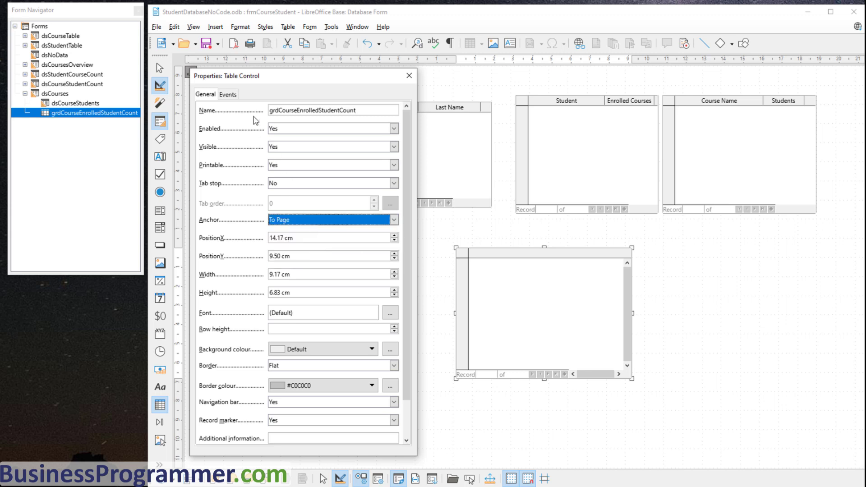
key("Tab")
type("13")
key("Tab")
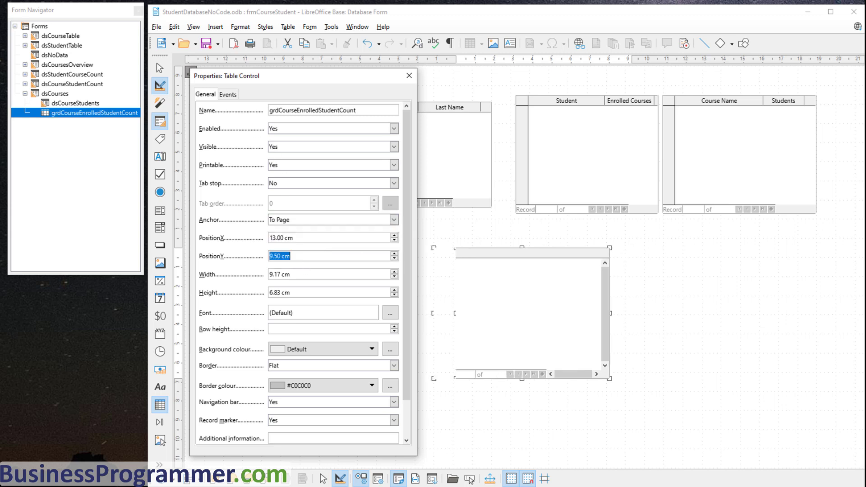
type("8")
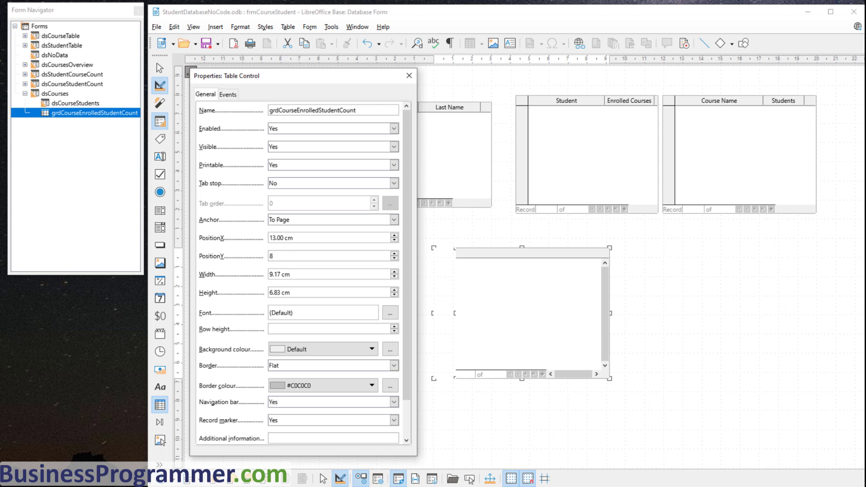
type(".8")
key("Tab")
Step: Set the grdCourseEnrolledStudentCount grid's width to 11.3 cm and its height to 8.53 cm
type("1")
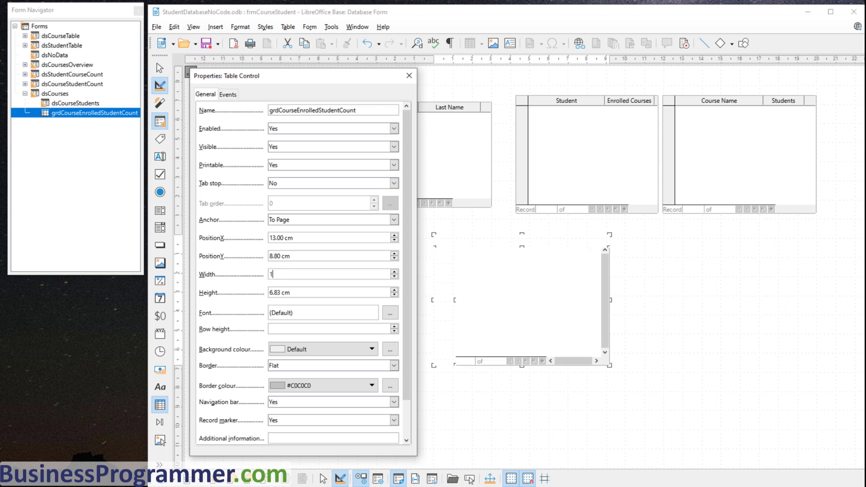
type("1.3")
key("Tab")
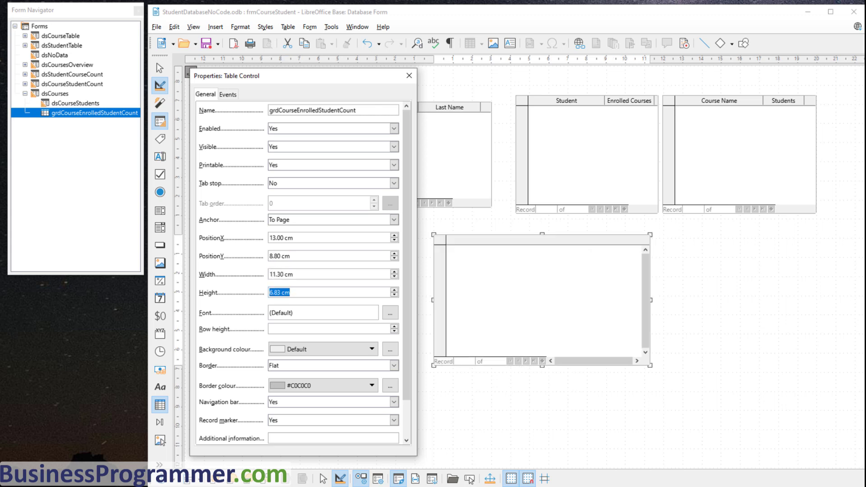
type("8.53")
key("Tab")
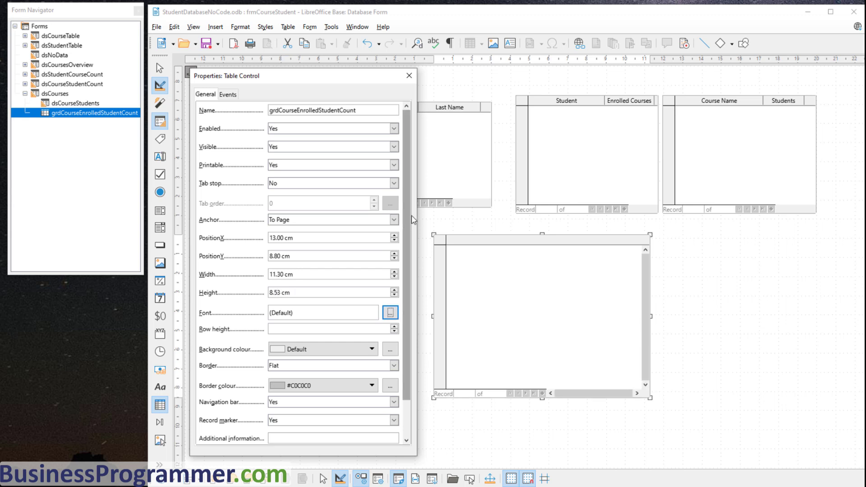
Step: Insert a text box column in the new course grid, named txtCourse, labelled Course and 7.41 cm wide
right_click(468, 245)
mouse_move(515, 246)
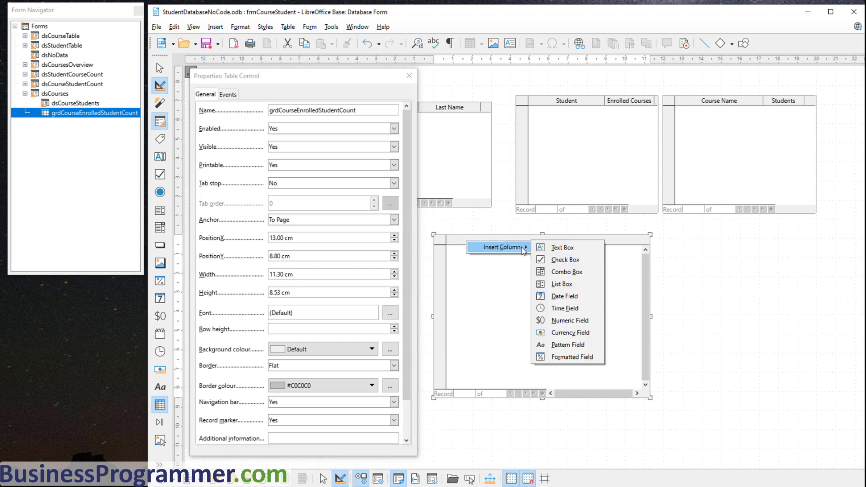
left_click(559, 248)
left_click(468, 244)
type("txtC")
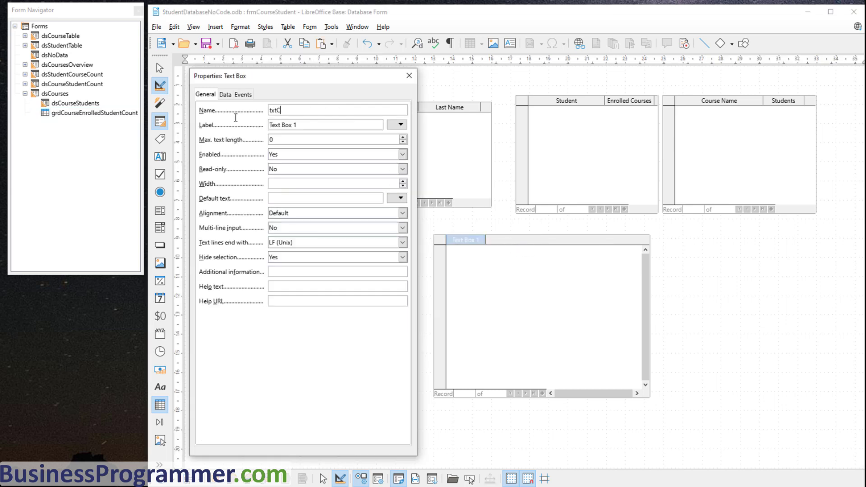
type("ourse")
key("Tab")
type("Cou")
type("7.41")
key("Tab")
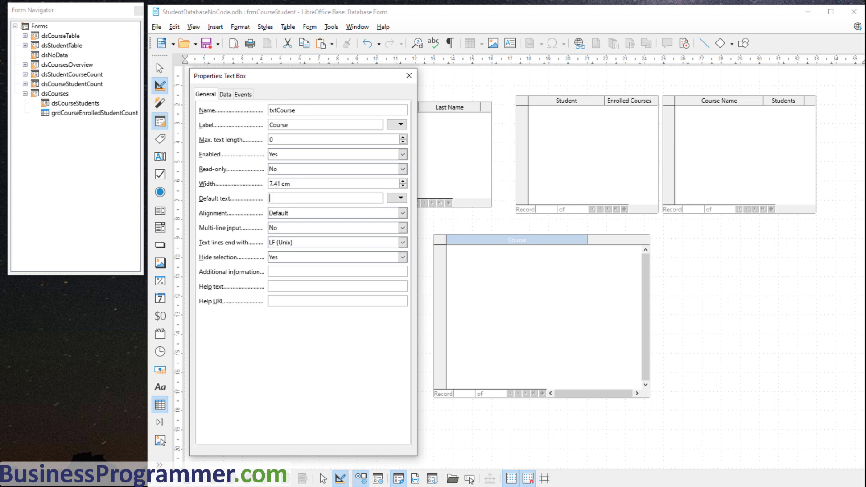
Step: Add a second text box column named txtStudents with the label Enrolled, sized to fill the rest of the course grid's width
right_click(605, 242)
mouse_move(623, 245)
left_click(700, 246)
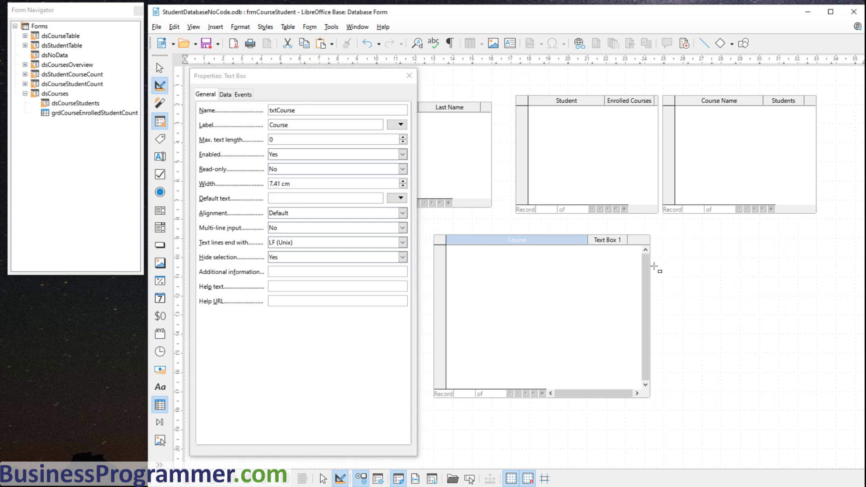
left_click(605, 241)
left_click(218, 107)
type("txtStud")
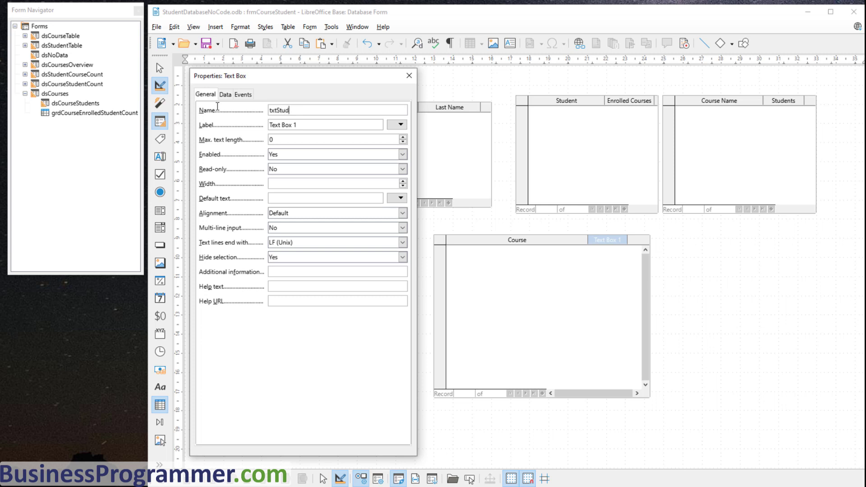
type("ents")
key("Tab")
type("En")
left_click(301, 184)
type("5")
key("Return")
Step: Bind the Course column to the course name data field and the Enrolled column to the Students data field
left_click(503, 240)
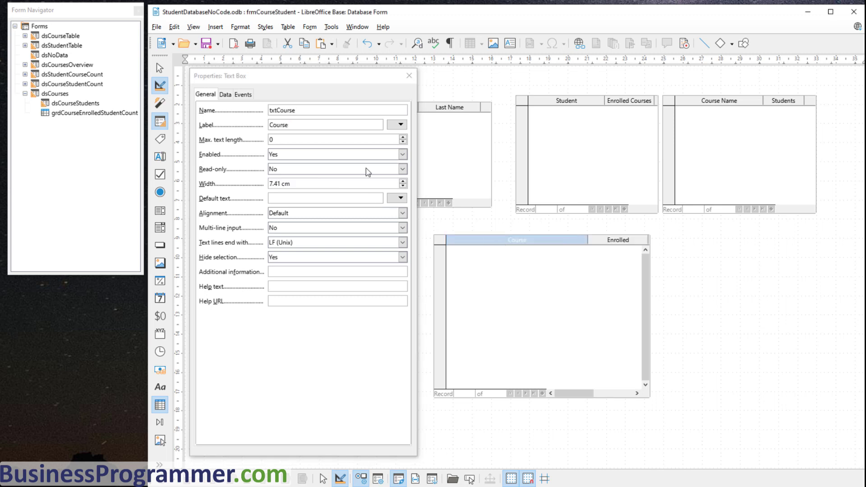
left_click(228, 96)
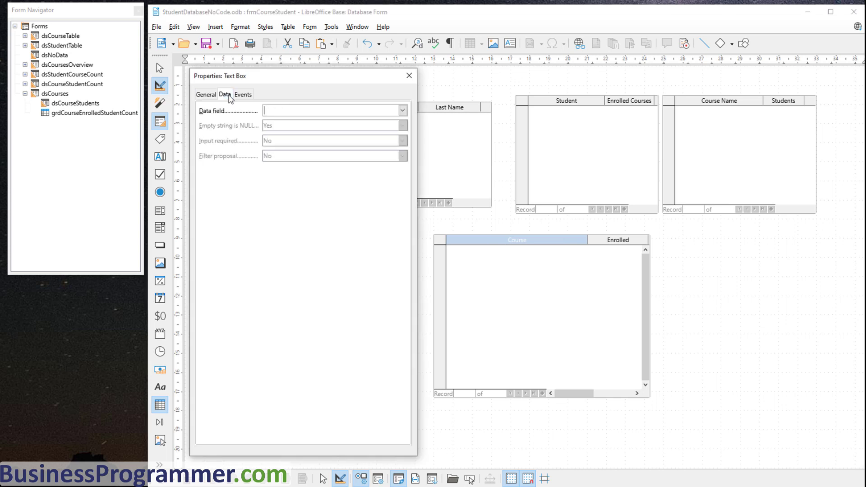
left_click(403, 110)
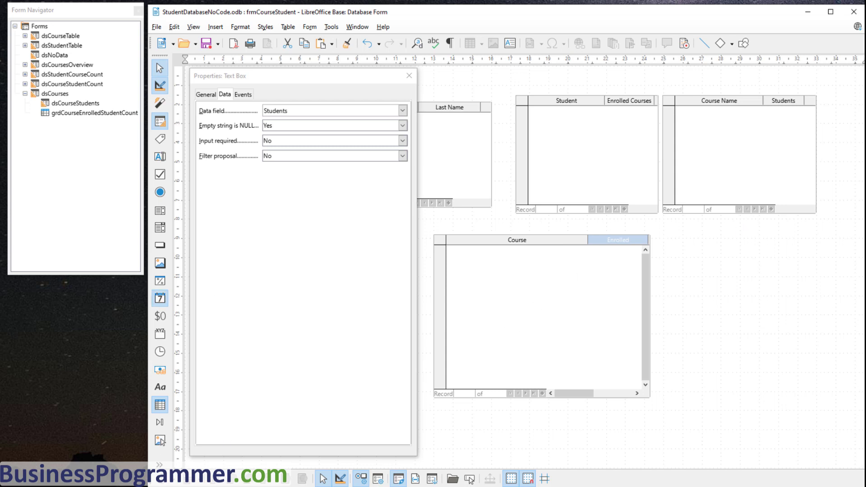
Step: Draw a table control about 8 by 8.17 cm for dsCourseStudents beside the course grid and name it grdStudentsInCourse
left_click(55, 105)
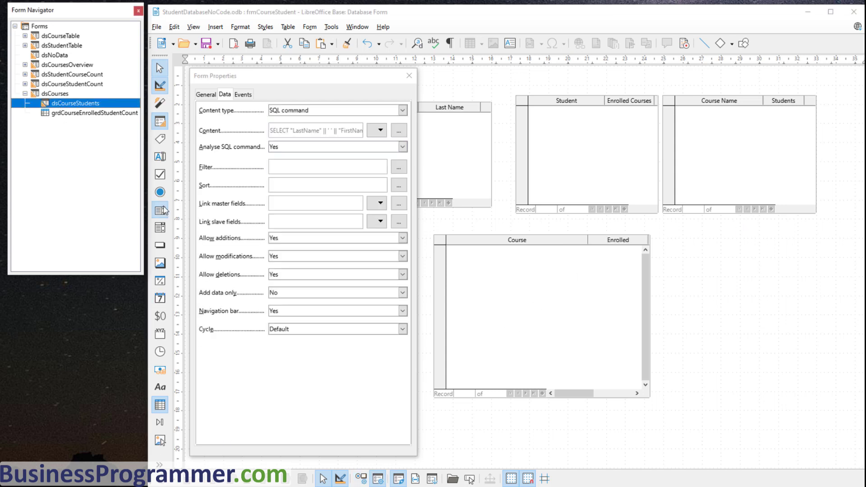
left_click(160, 404)
left_click_drag(674, 235, 827, 392)
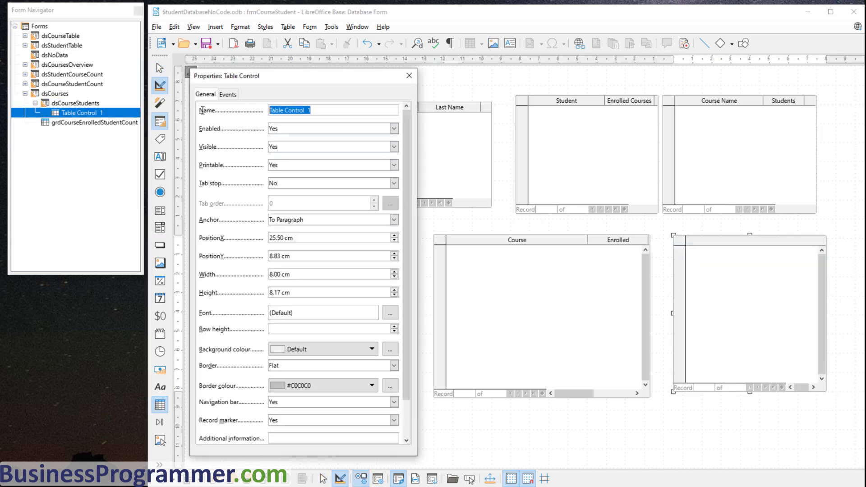
type("grdStudentsInCourse")
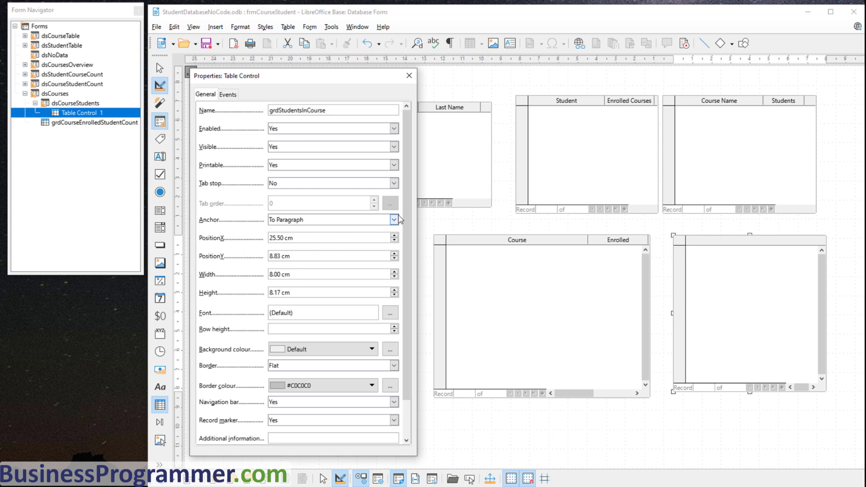
Step: Anchor the grdStudentsInCourse grid to the page and position it at X 24.71 cm, Y 8.81 cm
left_click(393, 221)
left_click(361, 248)
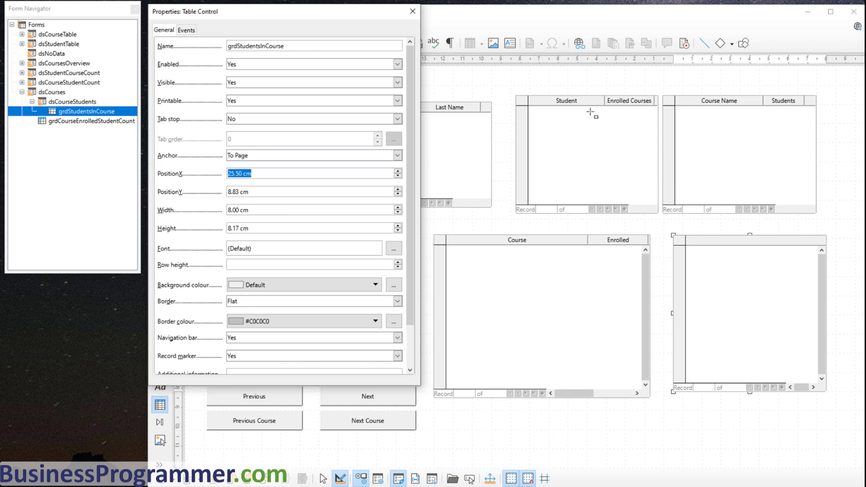
type("24.71")
key("Tab")
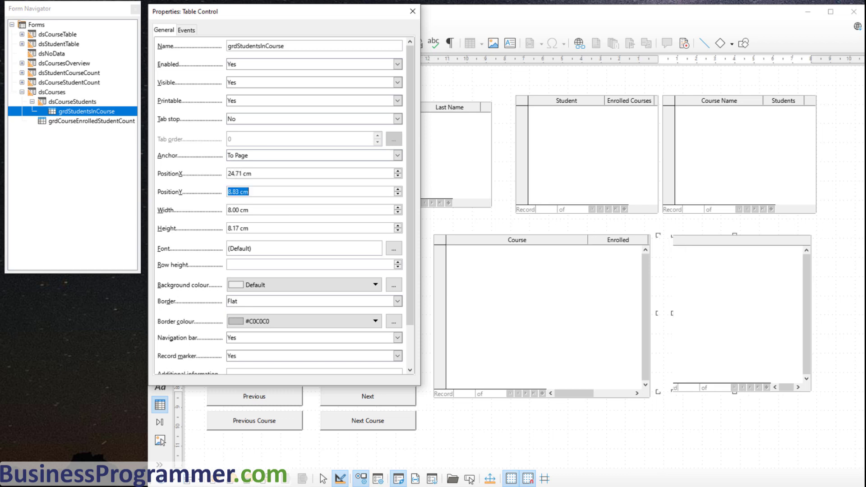
type("8.81")
key("Tab")
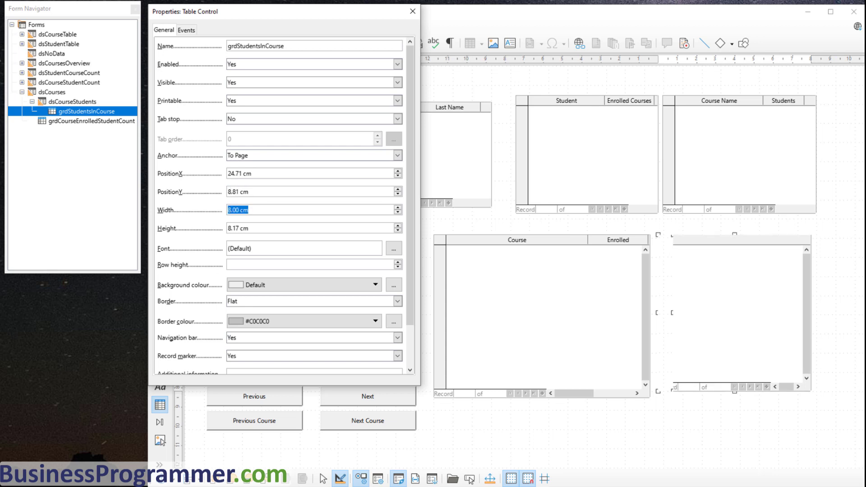
Step: Set the grdStudentsInCourse grid's width to 8.07 cm and its height to 8.53 cm
type("8")
key("Tab")
type("8")
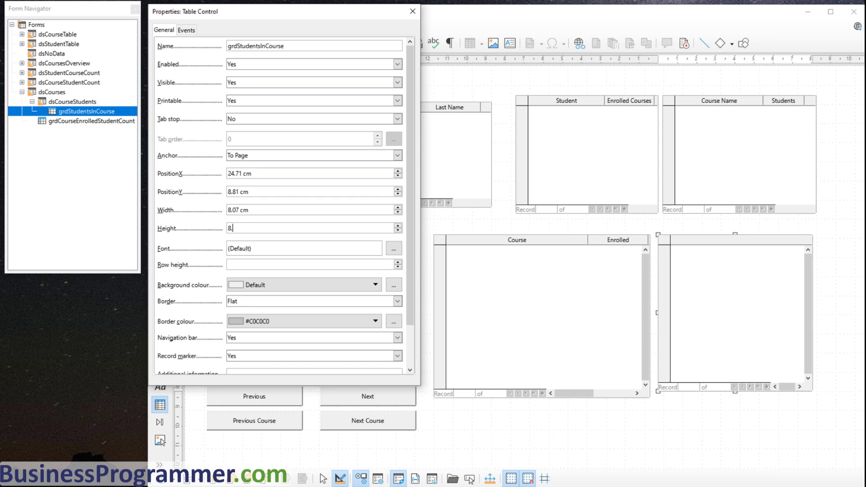
type(".53")
key("Tab")
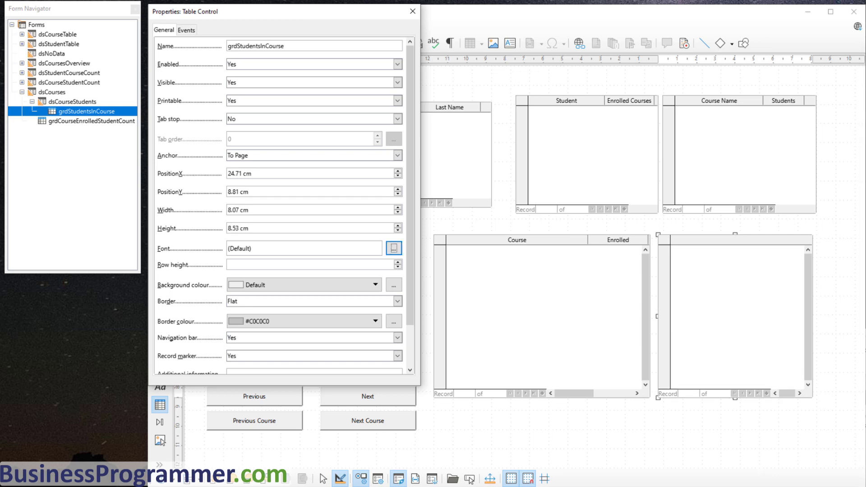
Step: Insert a text box column in grdStudentsInCourse, named txtStudents and labelled Students, widened to fill the grid
right_click(749, 250)
mouse_move(763, 251)
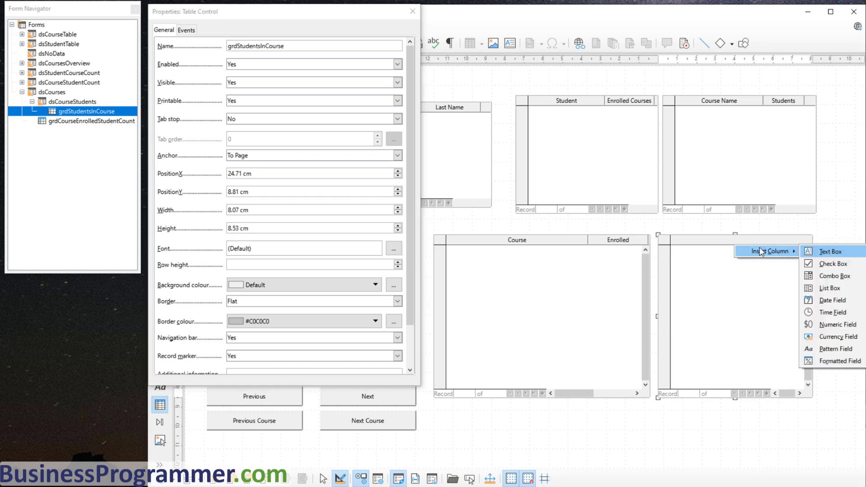
left_click(828, 252)
type("t")
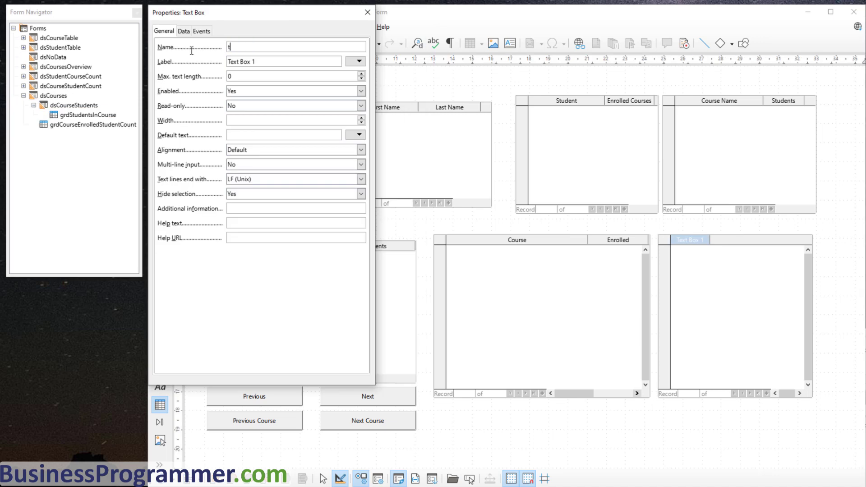
type("xtStudents")
key("Tab")
type("St")
key("Return")
Step: Bind the Students column of grdStudentsInCourse to the Name data field
left_click(183, 31)
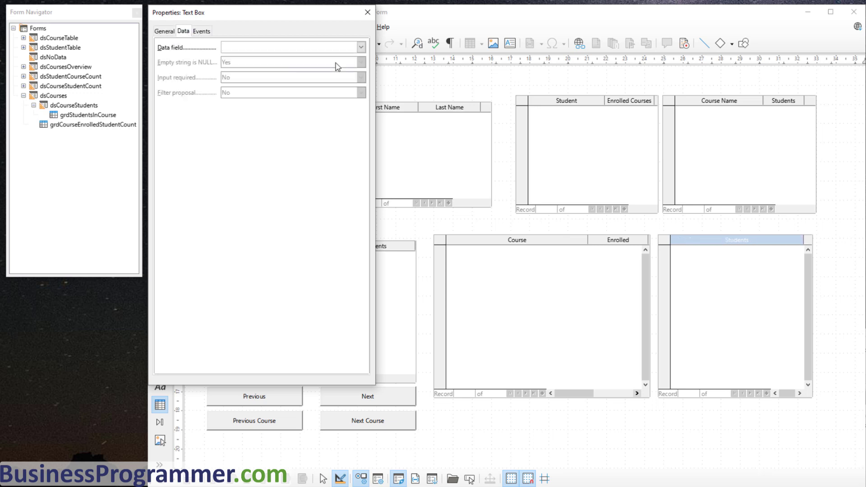
left_click(361, 47)
left_click(235, 56)
left_click(485, 15)
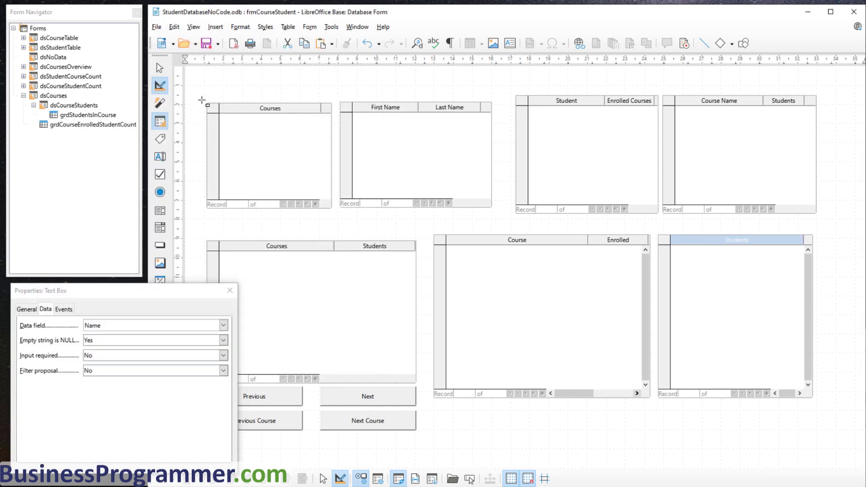
Step: Leave design mode and select different courses in the enrolled-count grid to check whether the student list follows the selected course
left_click(161, 85)
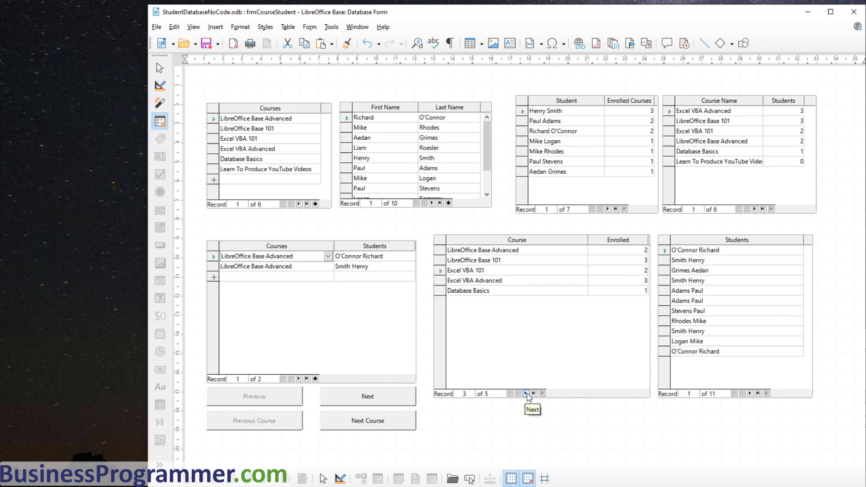
left_click(456, 261)
left_click(711, 291)
left_click(714, 341)
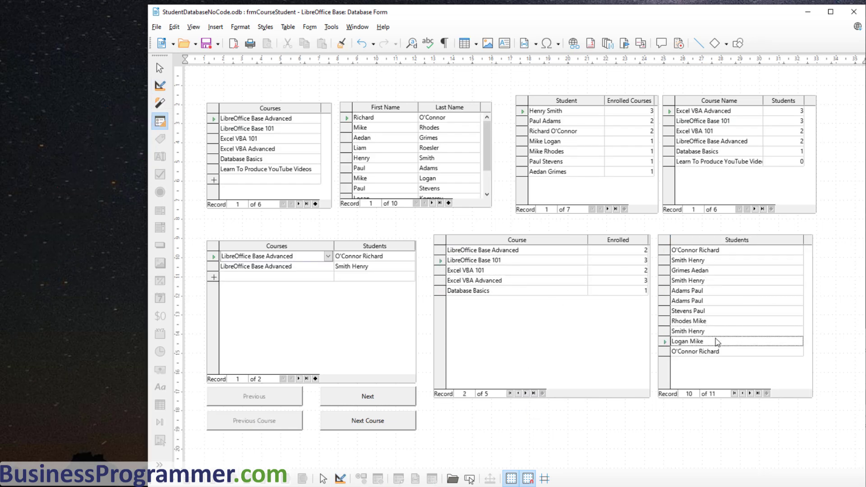
left_click(482, 250)
left_click(727, 261)
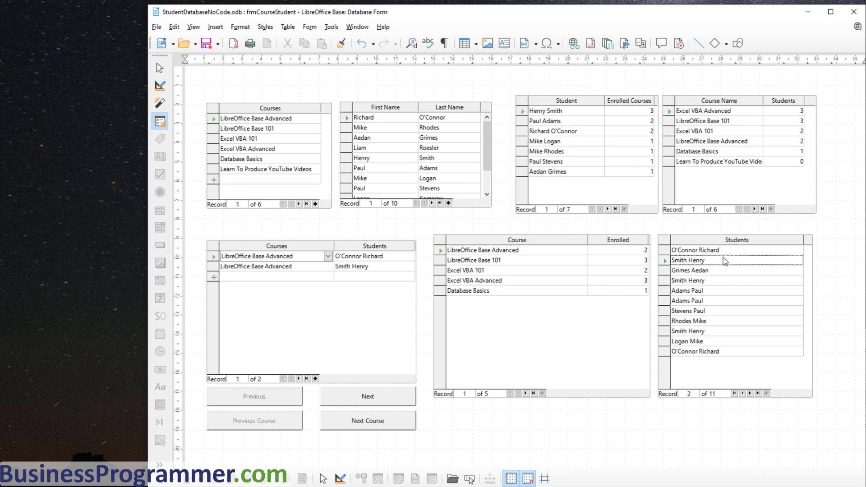
left_click(545, 252)
left_click(513, 270)
left_click(511, 291)
left_click(497, 251)
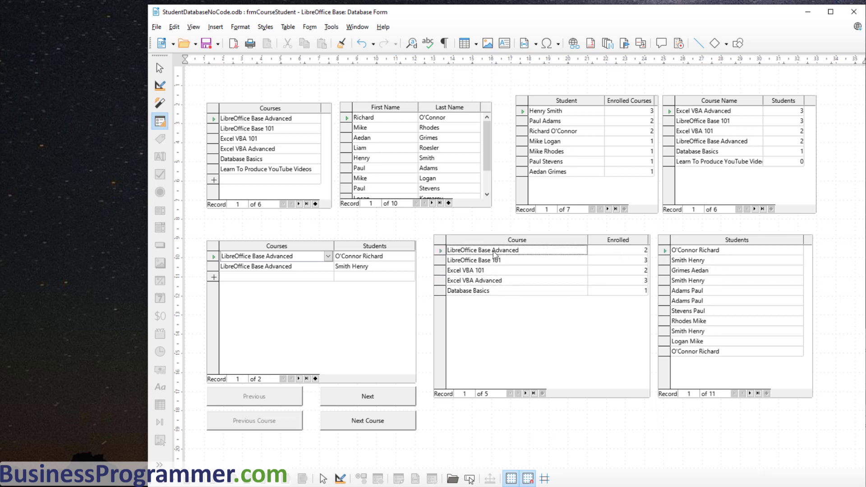
left_click(497, 261)
left_click(497, 280)
left_click(640, 251)
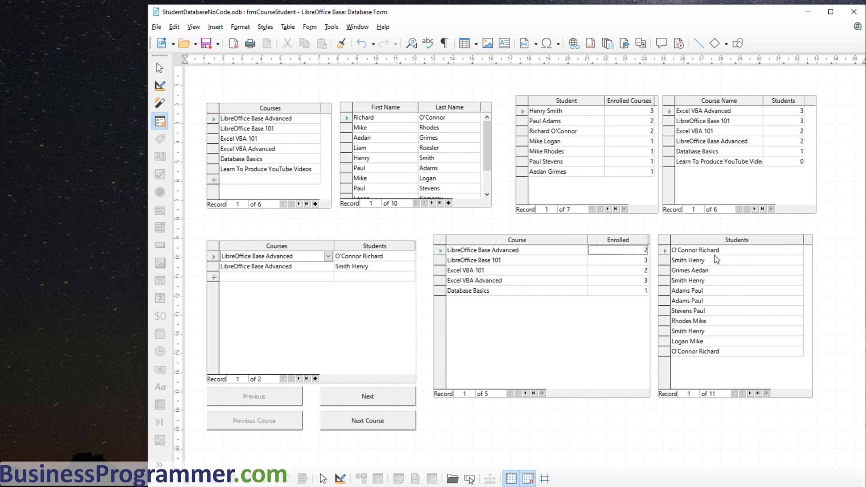
left_click(557, 262)
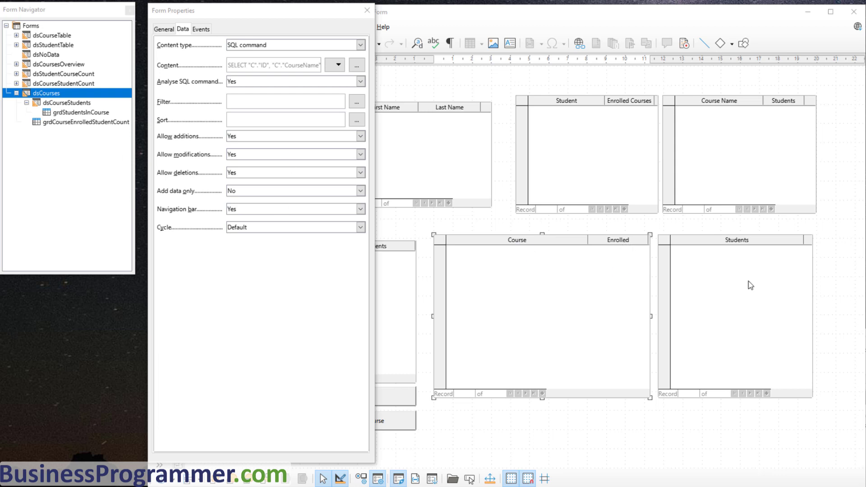
Step: Link the dsCourseStudents subform to dsCourses by matching its CourseID field to the master form's ID field
left_click(68, 106)
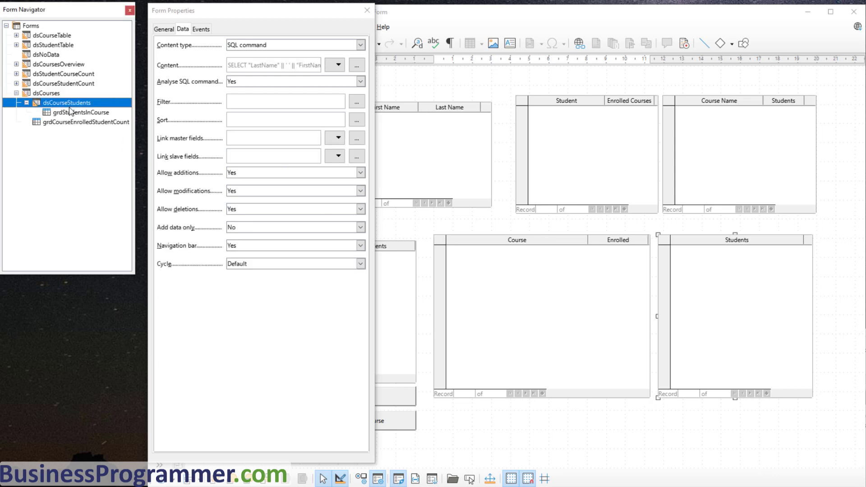
left_click(52, 94)
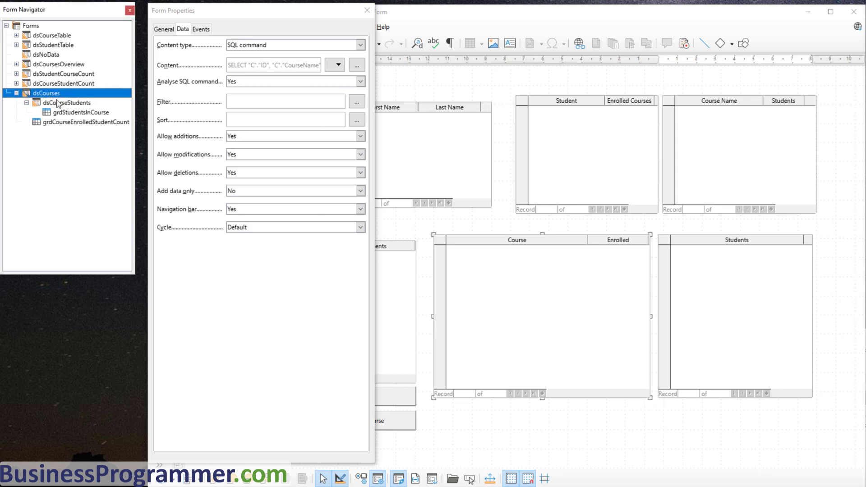
left_click(63, 106)
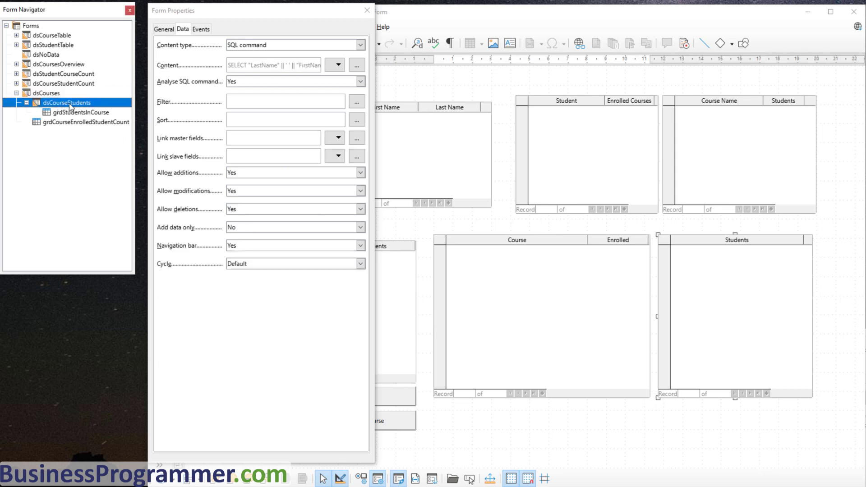
left_click(53, 94)
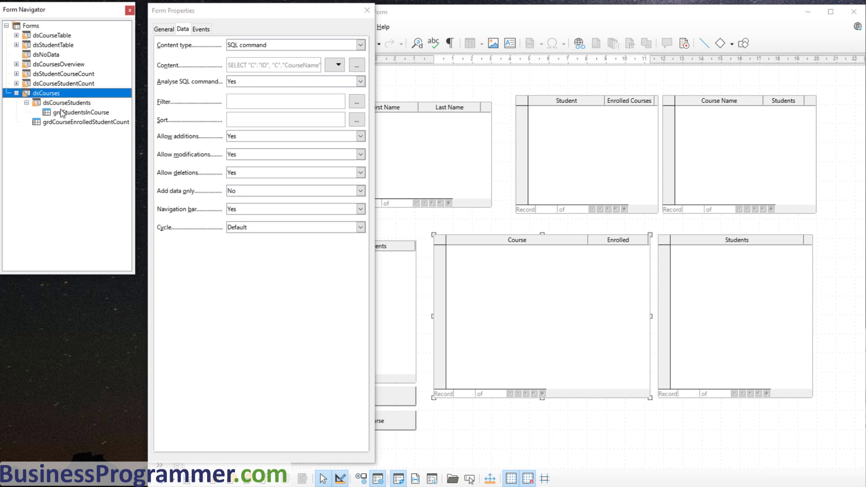
left_click(56, 104)
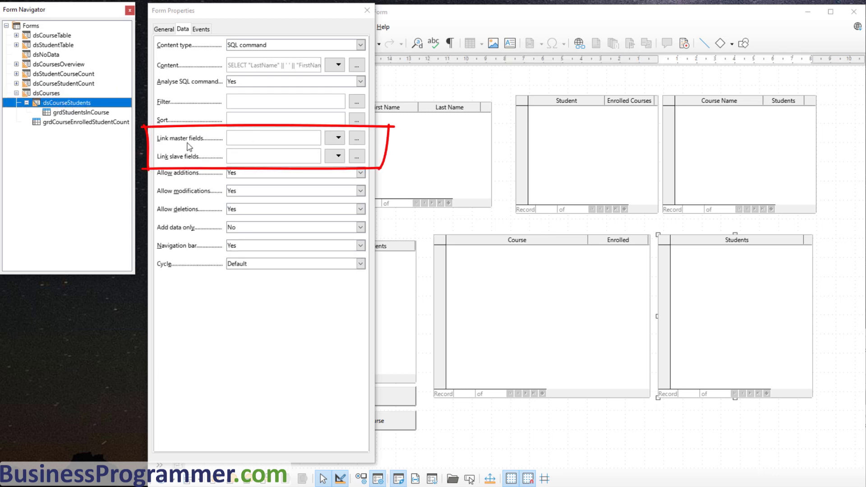
left_click(359, 139)
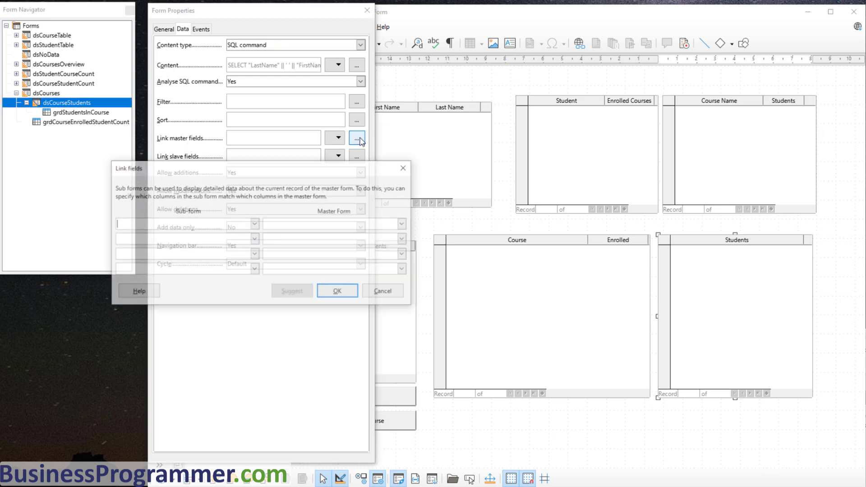
left_click(255, 224)
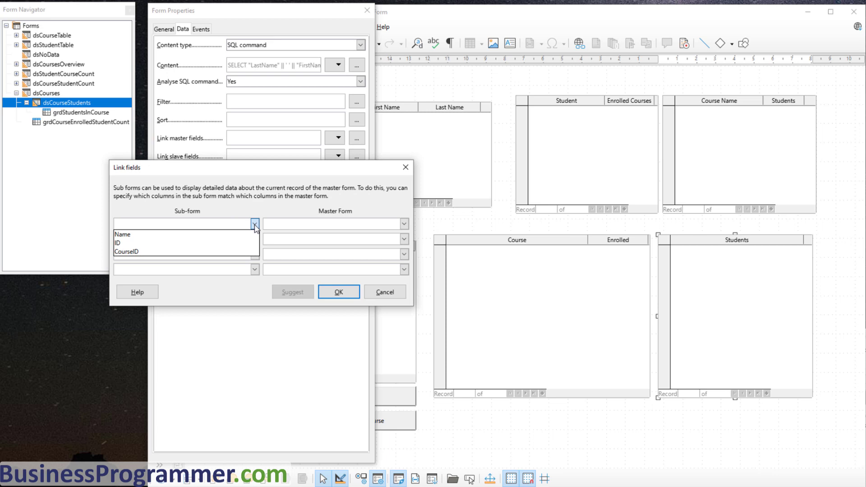
left_click(189, 252)
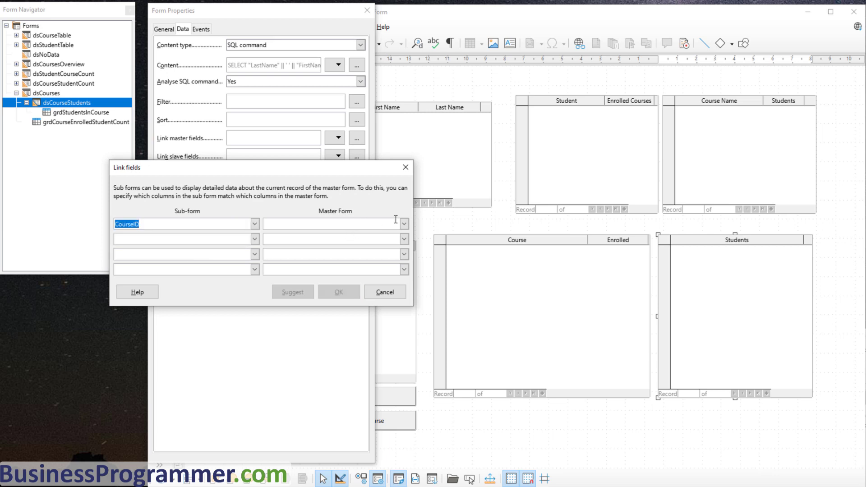
left_click(404, 224)
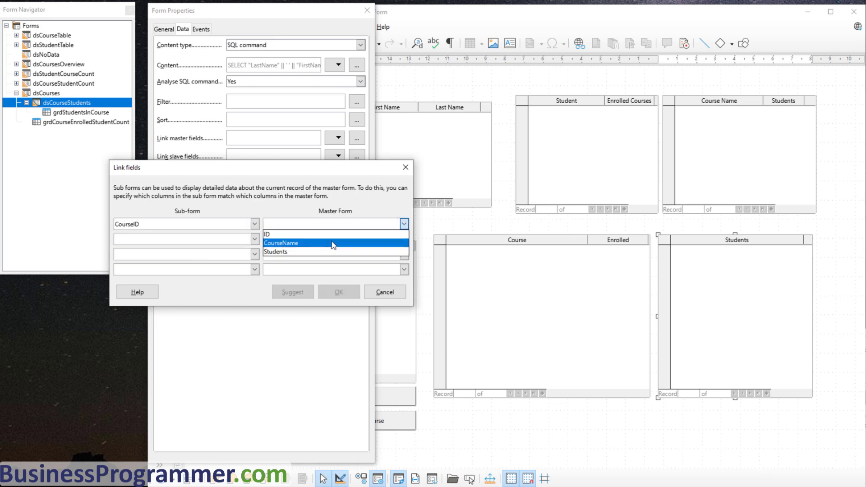
left_click(318, 235)
left_click(339, 293)
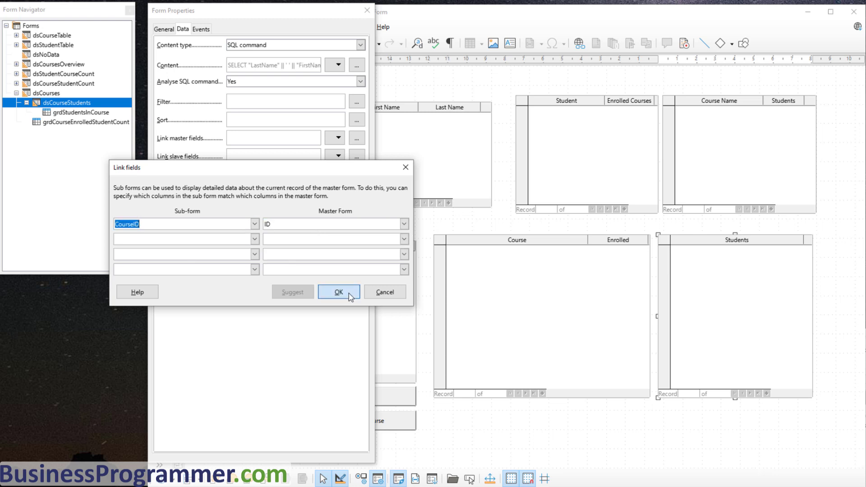
Step: Leave design mode and select each course in the enrolled-count grid to test the CourseID link with the Students grid
left_click_drag(327, 18, 178, 319)
left_click(161, 85)
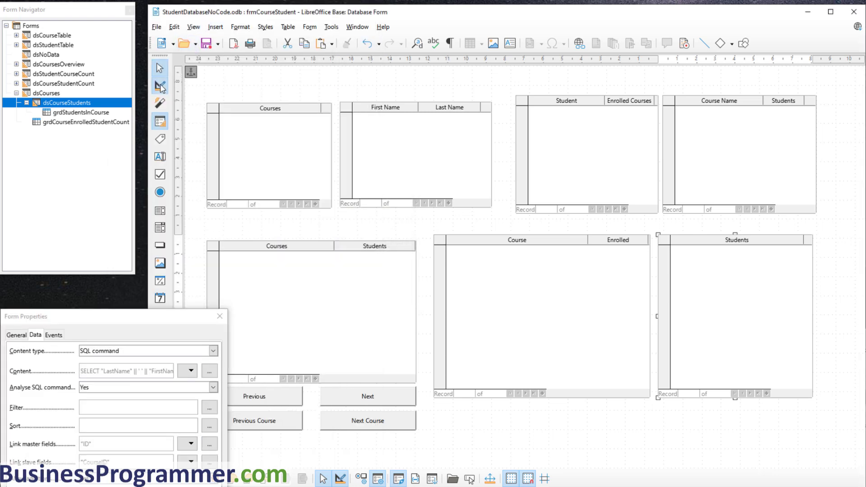
left_click(466, 281)
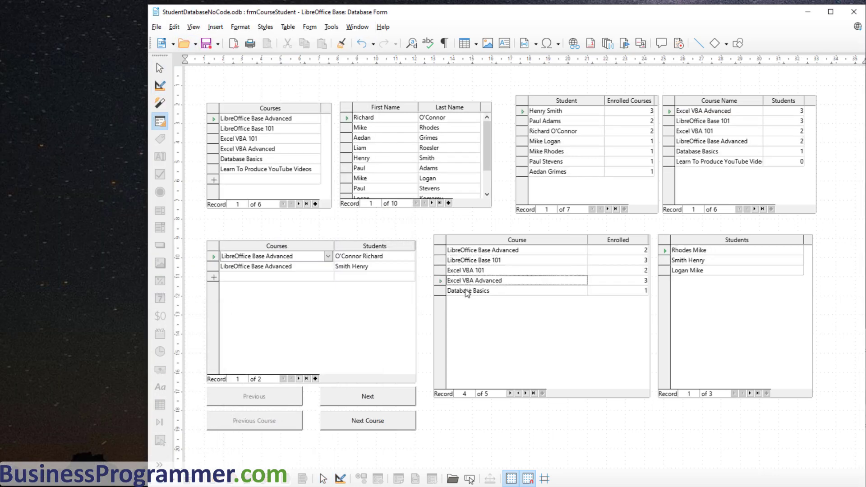
left_click(467, 291)
left_click(467, 280)
left_click(468, 270)
left_click(468, 261)
left_click(470, 251)
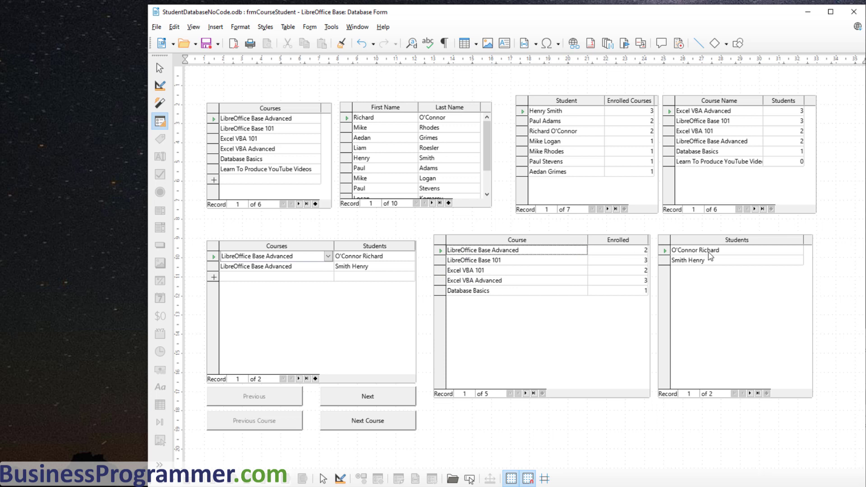
left_click(521, 264)
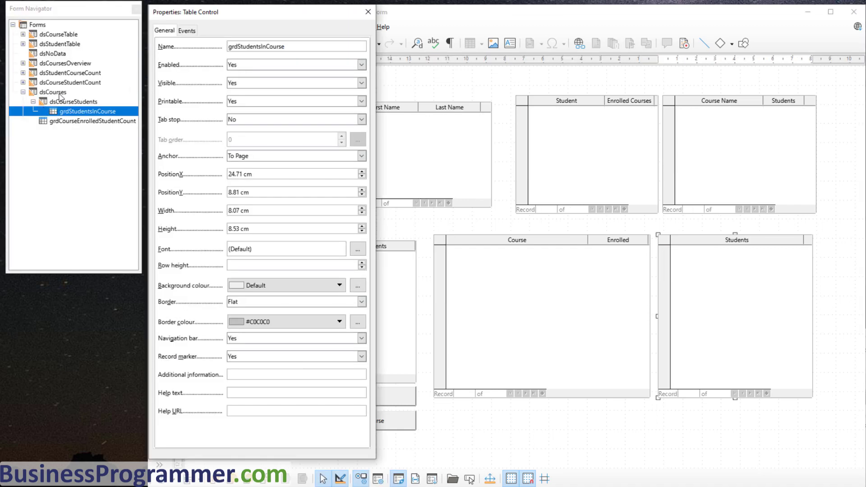
Step: Draw three push buttons in the dsCourses form in a row below its grids, about 4.5, 4 and 4.8 cm wide
left_click(59, 93)
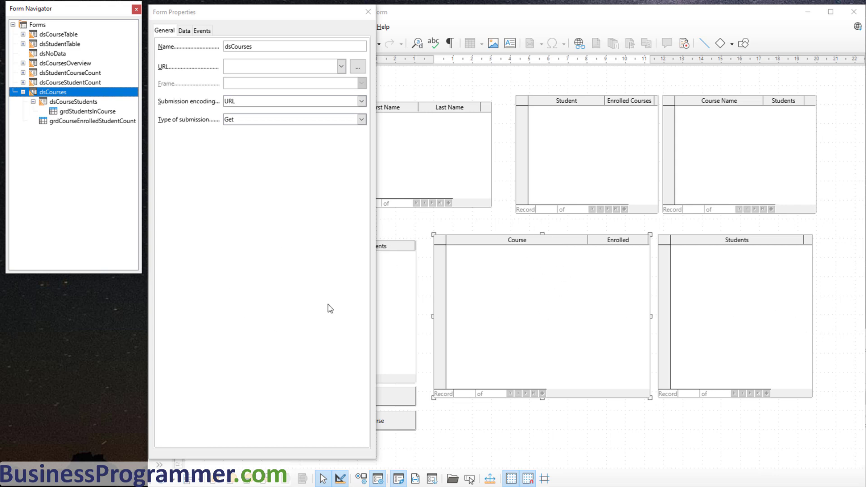
left_click(177, 179)
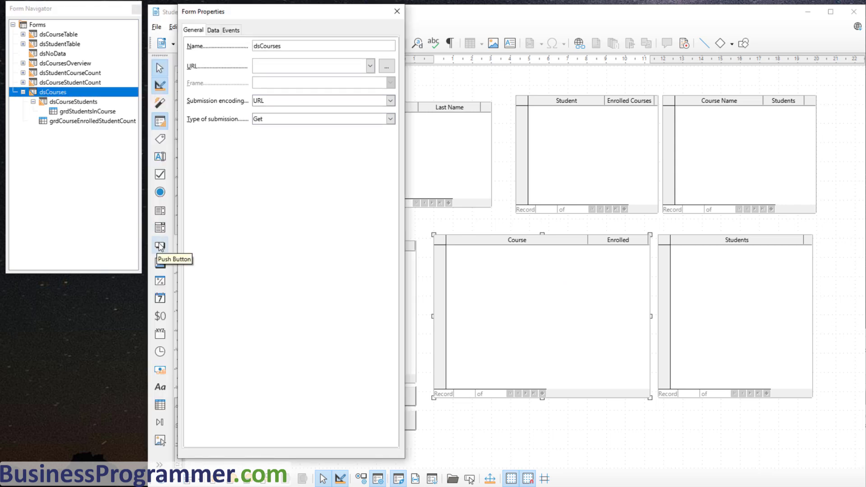
left_click(160, 245)
left_click_drag(450, 417, 536, 439)
left_click_drag(581, 417, 657, 439)
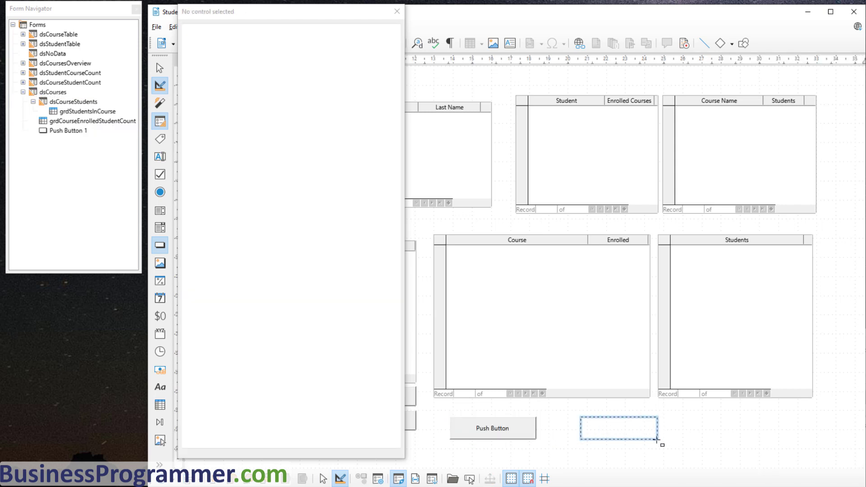
left_click_drag(711, 420, 805, 437)
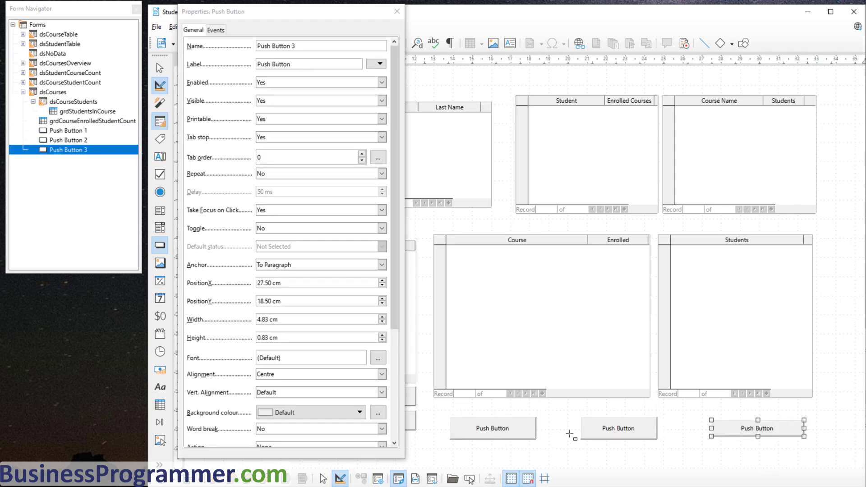
left_click(160, 68)
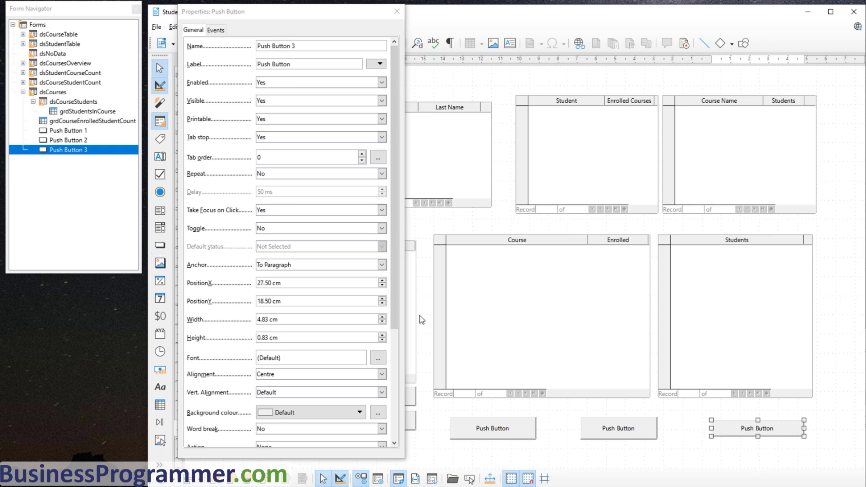
Step: Name the first push button below the enrolled-count grid pbPrevious and label it Previous
left_click(491, 427)
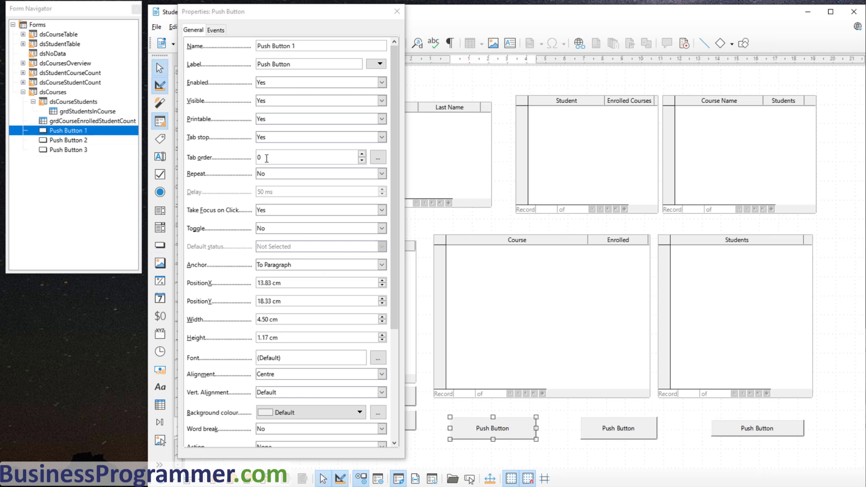
left_click(229, 42)
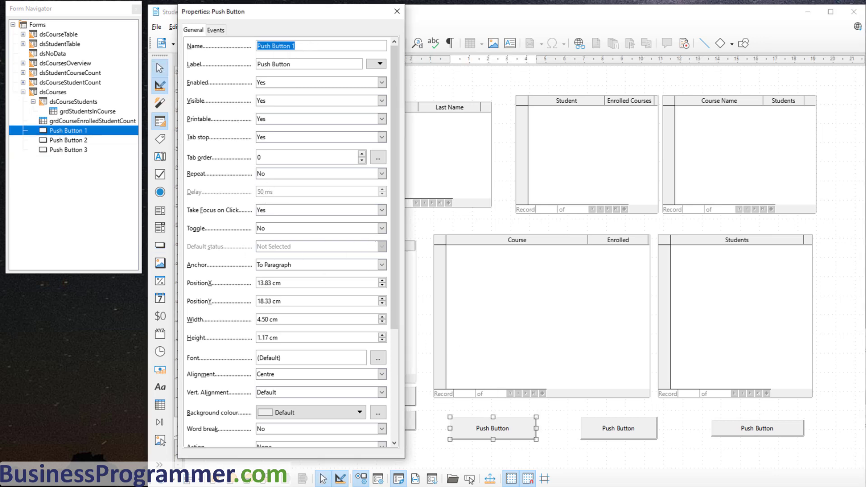
type("pbPrevious")
key("Tab")
type("P")
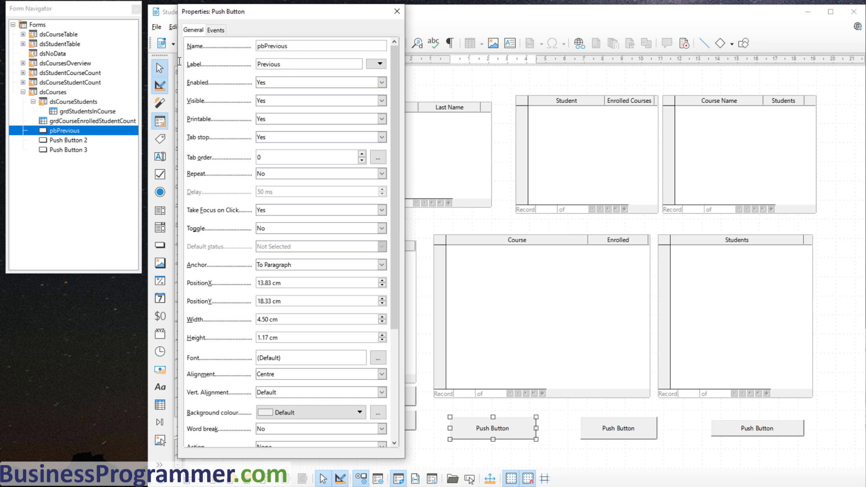
Step: Set the pbPrevious button's X position to 13.01 cm and its Y position to 18.02 cm
left_click(269, 283)
type("13.01")
key("Tab")
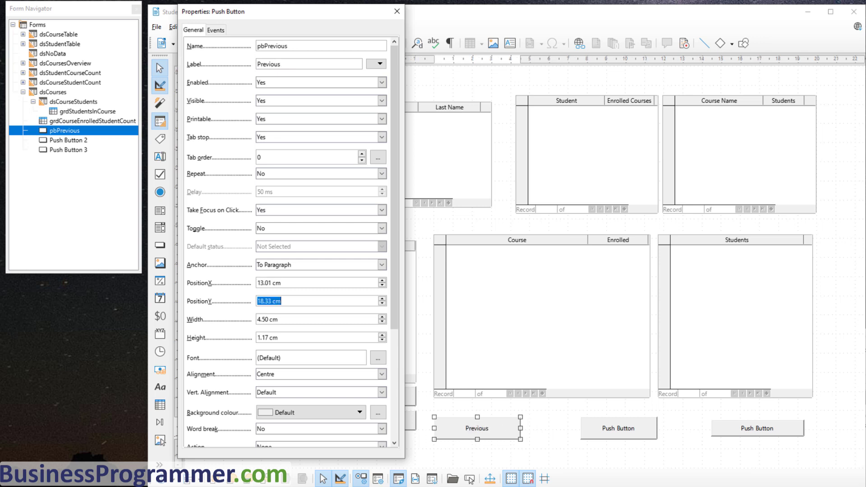
type("18.02")
key("Tab")
Step: Size the pbPrevious button 5 cm wide by 1 cm high and set its action to Previous record
type("5")
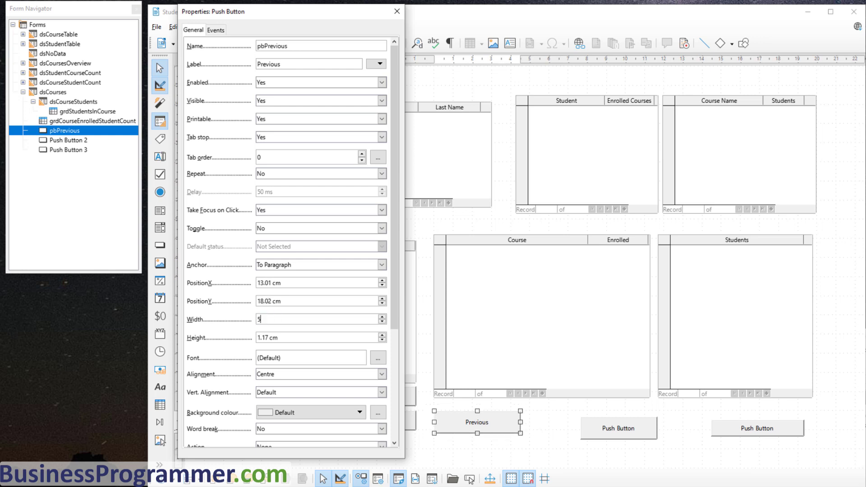
key("Tab")
type("1")
key("Tab")
scroll(289, 271, "down", 3)
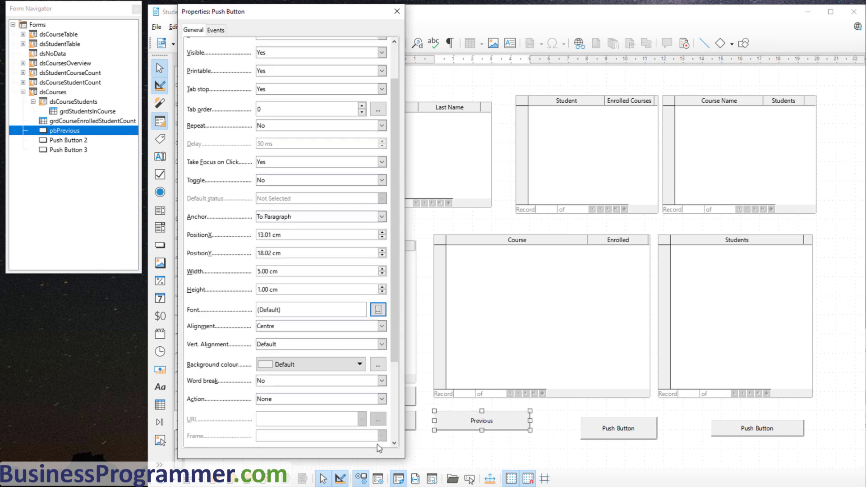
left_click(382, 399)
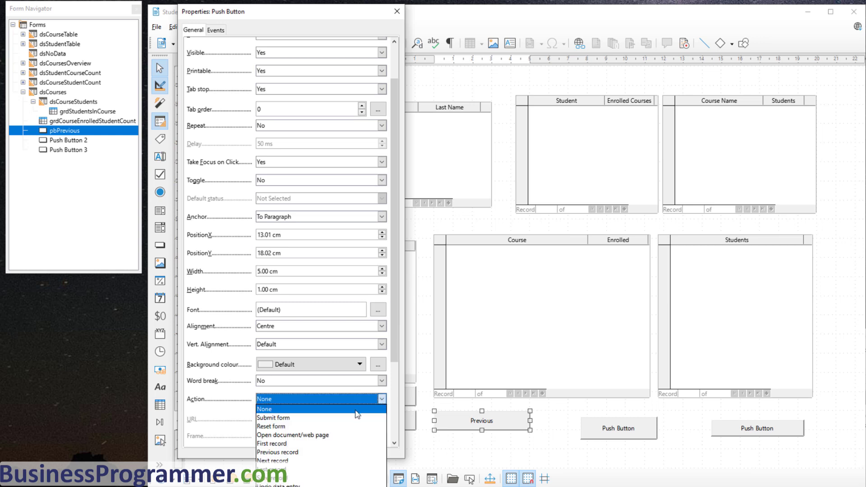
left_click(323, 452)
Step: Name the middle push button pbNext and label it Next
left_click(615, 428)
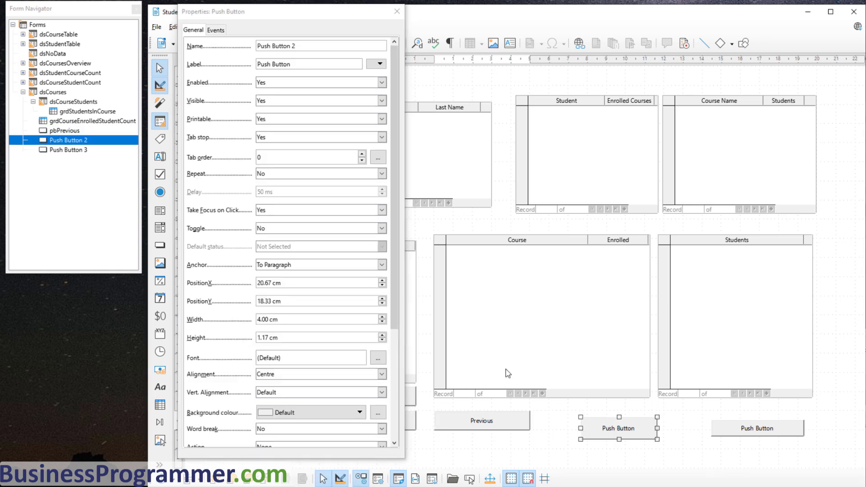
triple_click(306, 46)
type("pbNext")
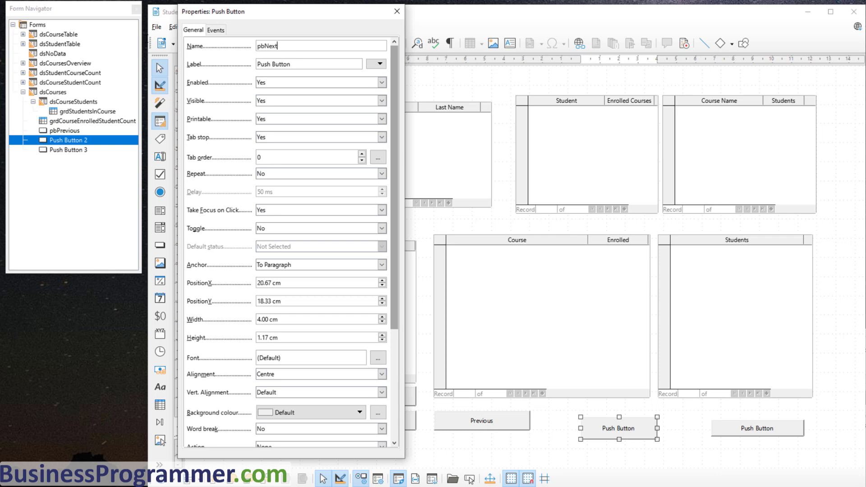
key("Tab")
type("Ne")
Step: Set the pbNext button's X position to 19.2 cm and its Y position to 18.1 cm
triple_click(311, 283)
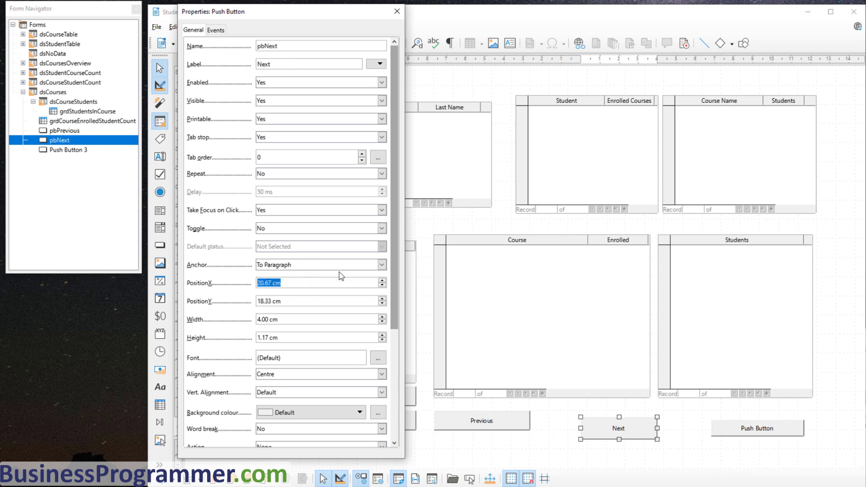
type("19.2")
key("Tab")
type("1")
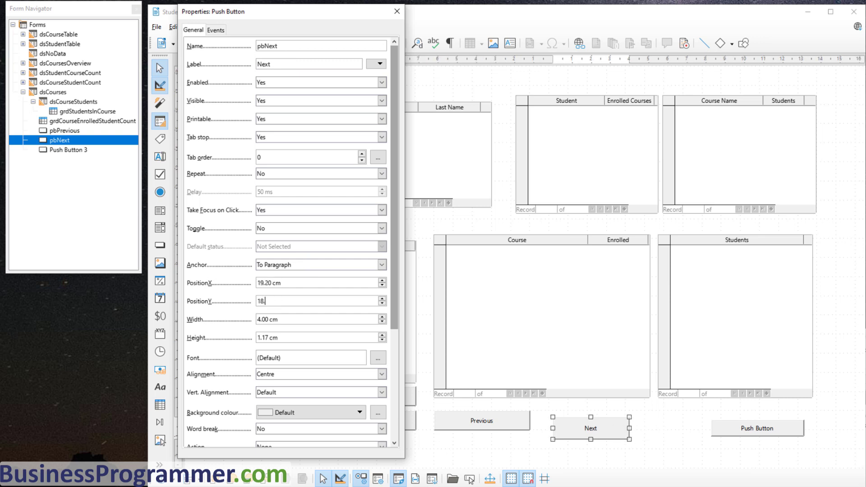
type("8.1")
key("Tab")
Step: Size the pbNext button 5 cm wide by 1 cm high and set its action to Next record
type("5")
key("Tab")
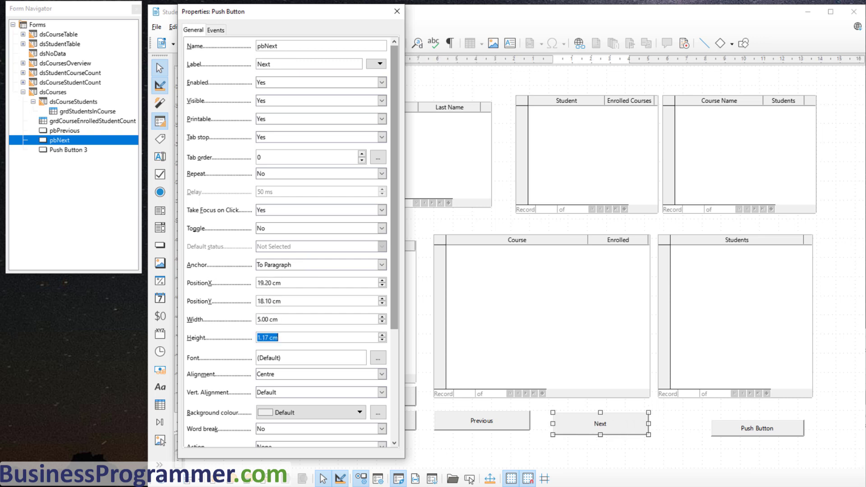
type("1")
key("Tab")
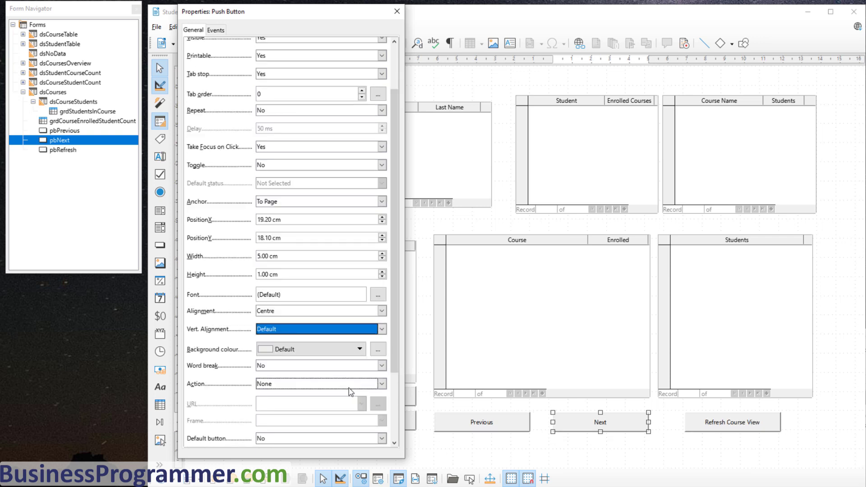
left_click(349, 388)
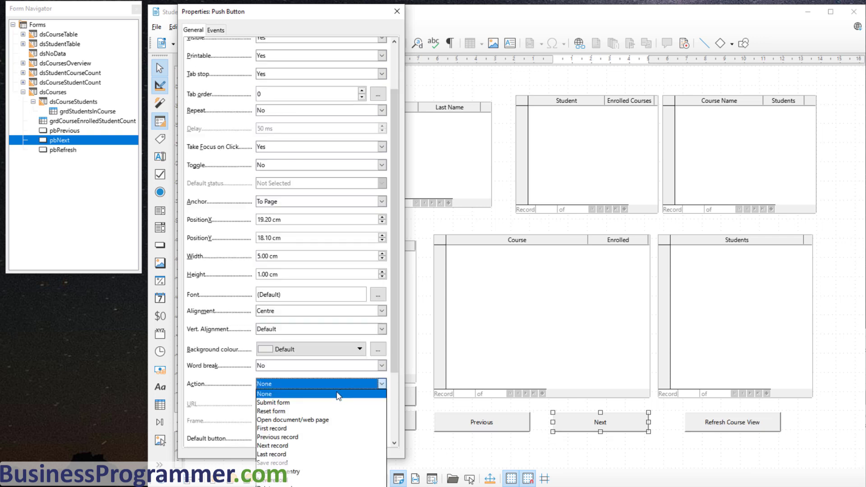
left_click(316, 447)
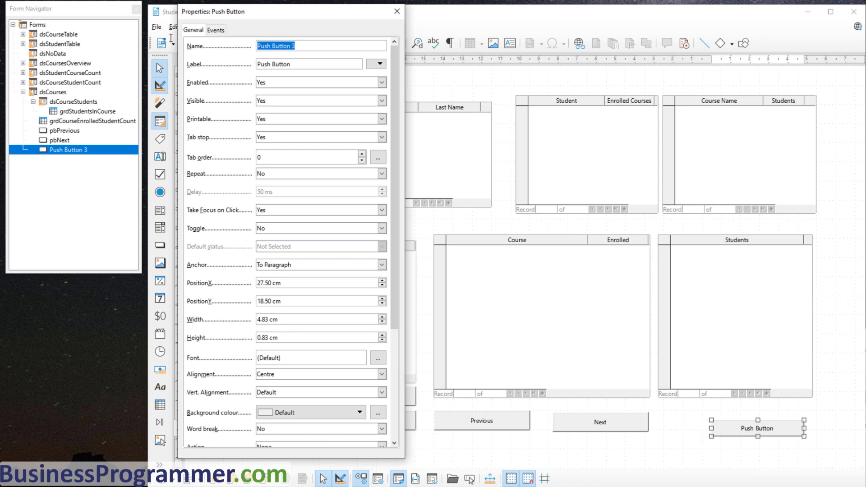
Step: Name the third push button pbRefresh and label it Refresh Course View
type("pbRe")
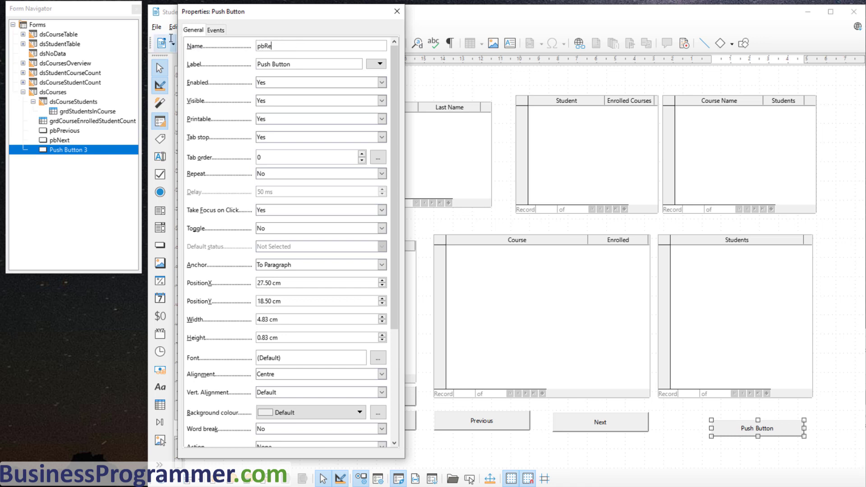
type("fresh")
key("Tab")
type("Refresh Course View")
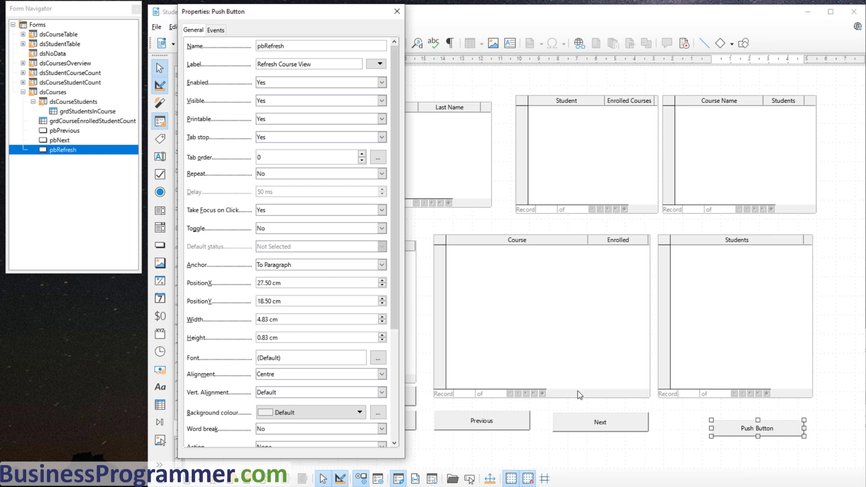
Step: Anchor the pbRefresh, pbNext and pbPrevious buttons to the page
left_click(328, 266)
left_click(273, 292)
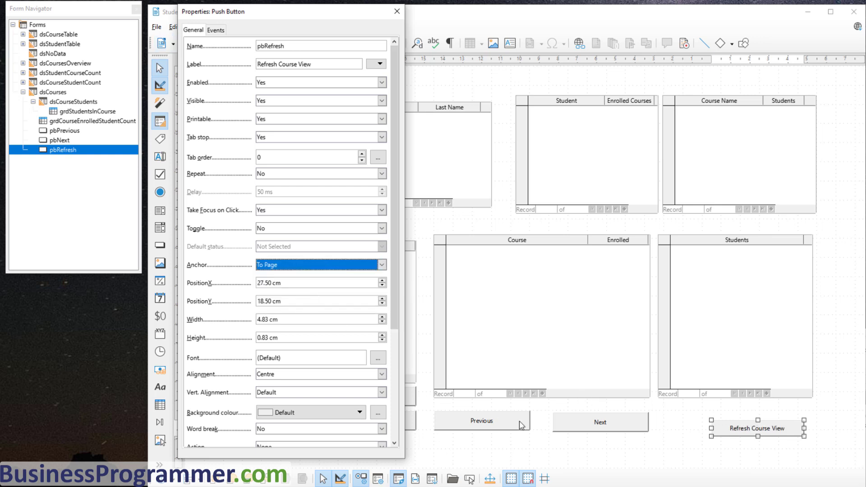
left_click(575, 426)
left_click(303, 265)
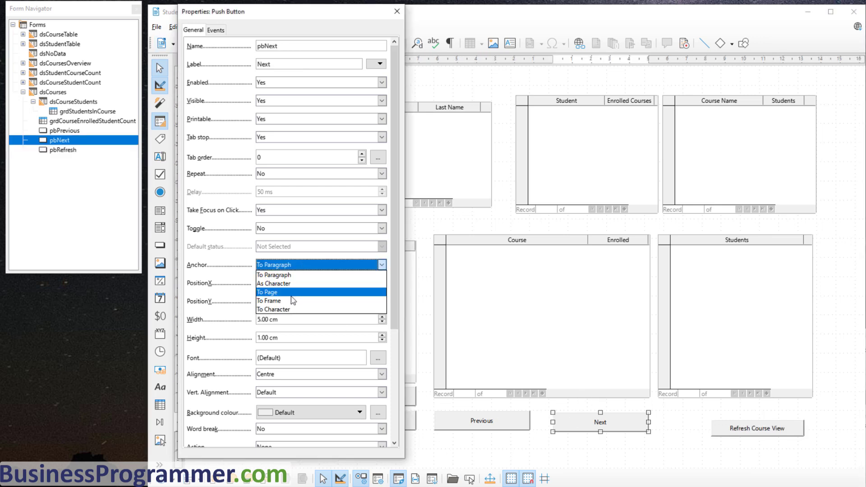
left_click(273, 292)
left_click(482, 420)
left_click(304, 265)
left_click(273, 292)
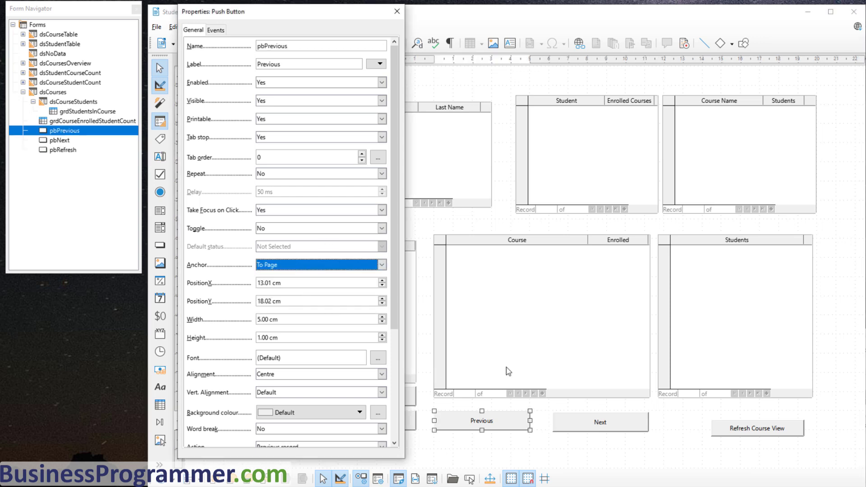
Step: Set the pbPrevious button's Y position to 18.10 cm, in line with the Next button
left_click(748, 426)
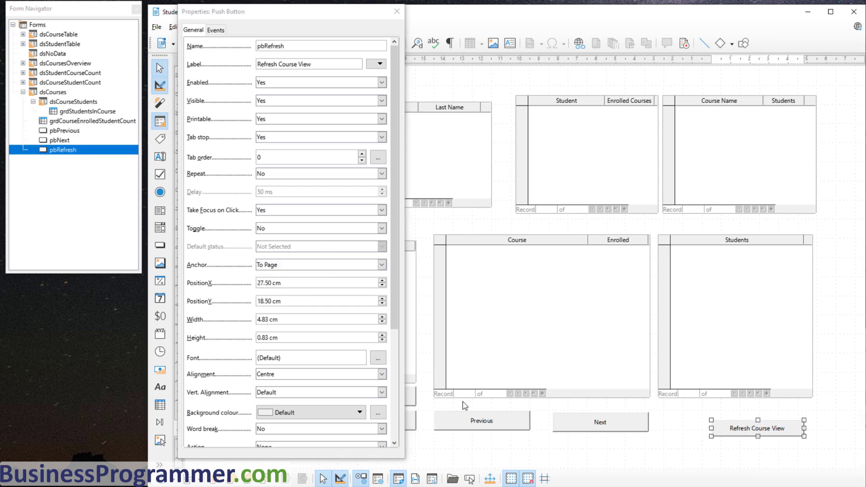
left_click(474, 422)
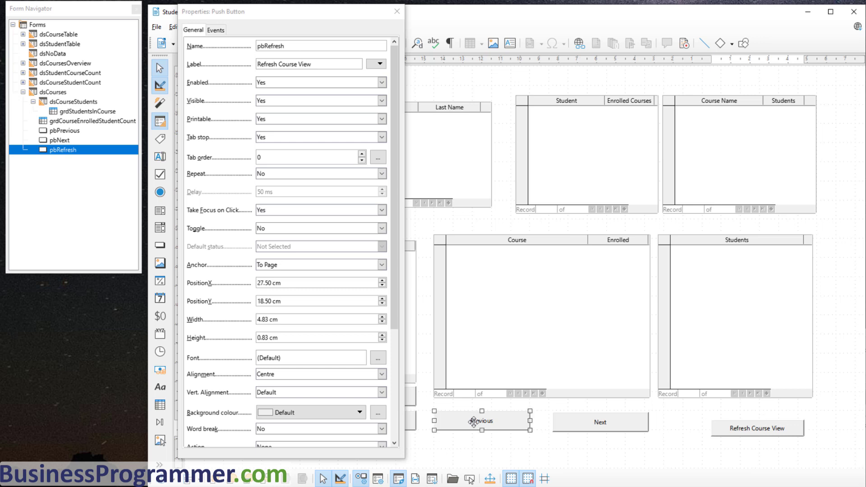
left_click_drag(266, 303, 272, 301)
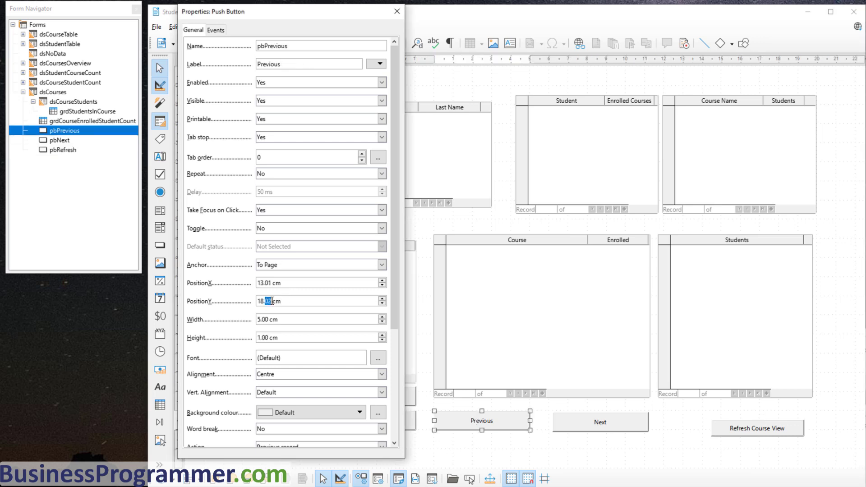
Step: Set the pbRefresh button's Y position to 18.1 cm and its X position to 26.11 cm
left_click(745, 432)
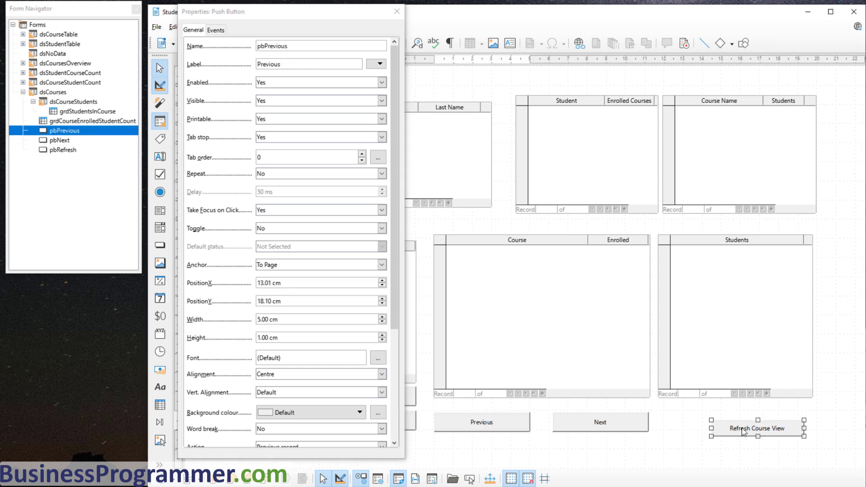
type("18.")
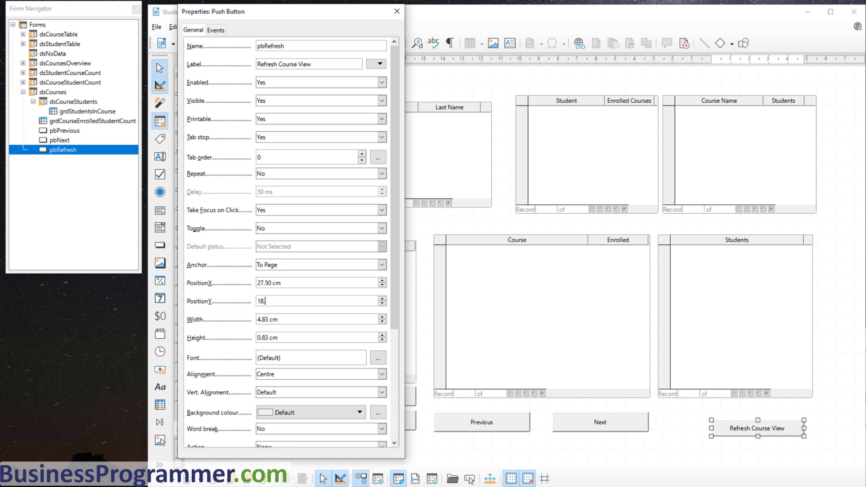
type("1")
key("Tab")
left_click_drag(281, 283, 238, 282)
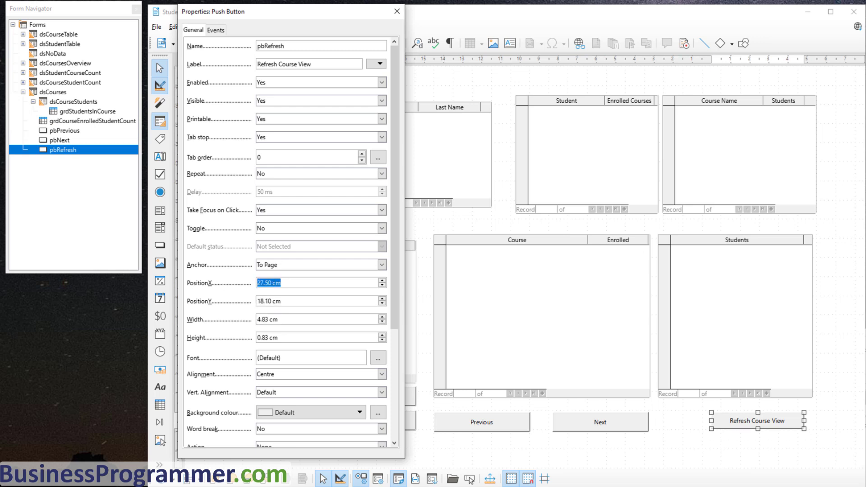
type("26.11")
key("Tab")
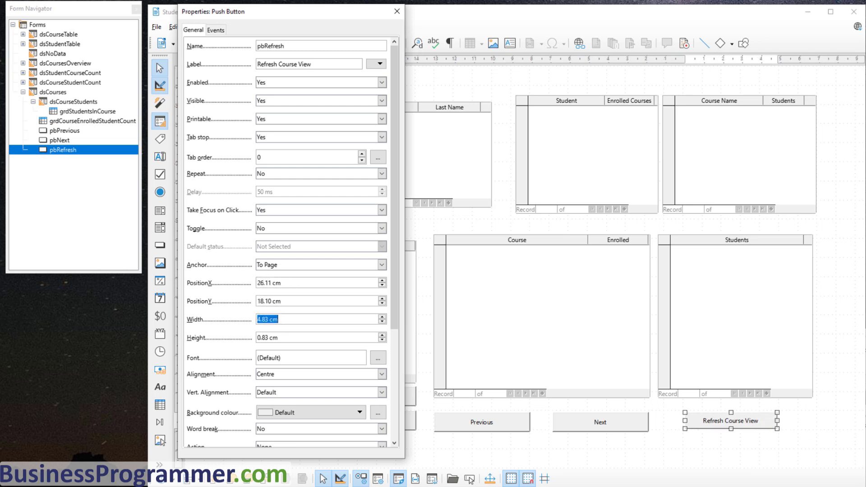
Step: Size the pbRefresh button 5 cm wide by 1 cm high and assign its refresh action
type("5")
key("Tab")
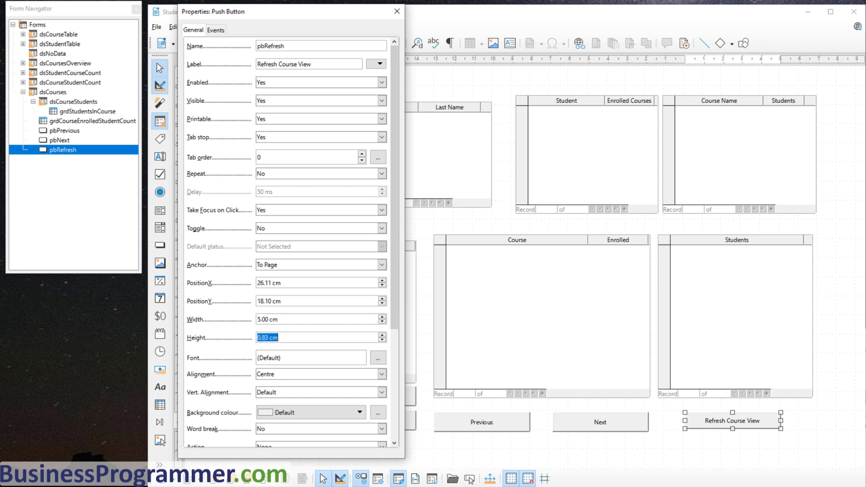
type("1")
key("Tab")
scroll(320, 366, "down", 3)
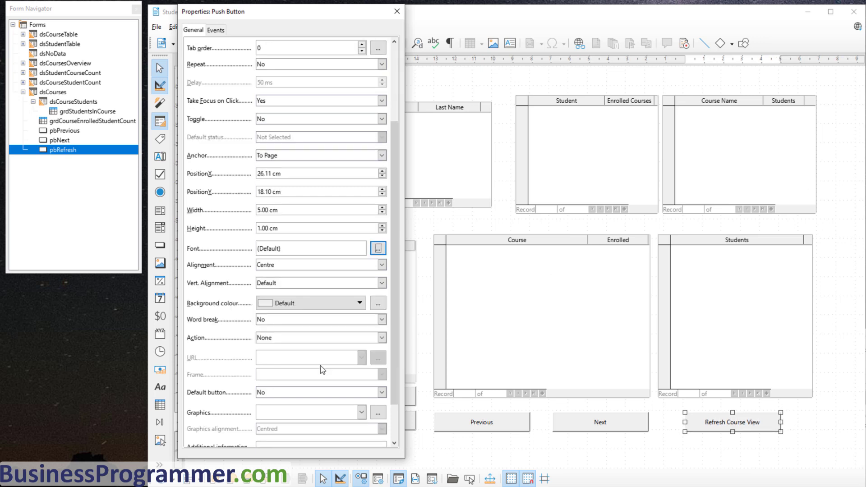
left_click(321, 338)
left_click(328, 452)
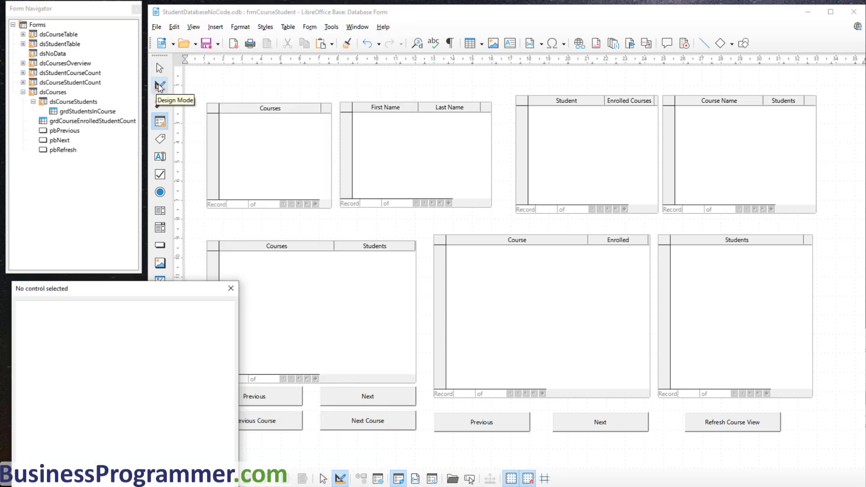
Step: Exit design mode and step forward through the courses with the new Next button to check that the student list follows
left_click(159, 86)
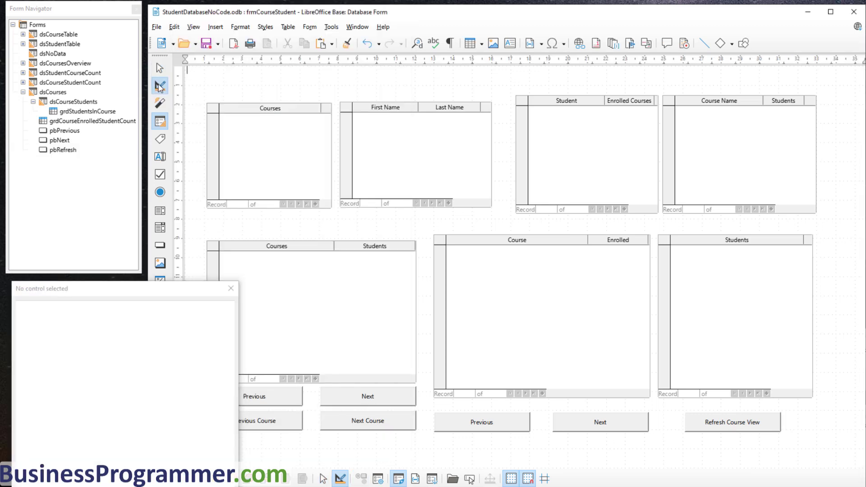
left_click(611, 428)
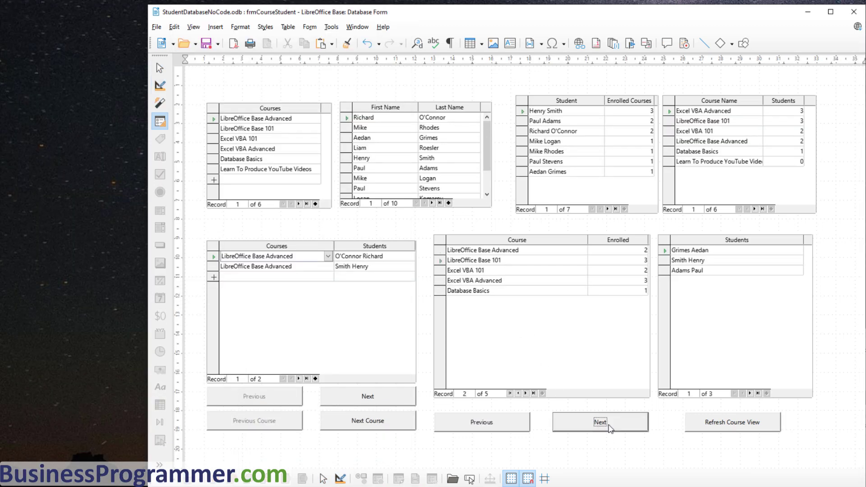
left_click(610, 428)
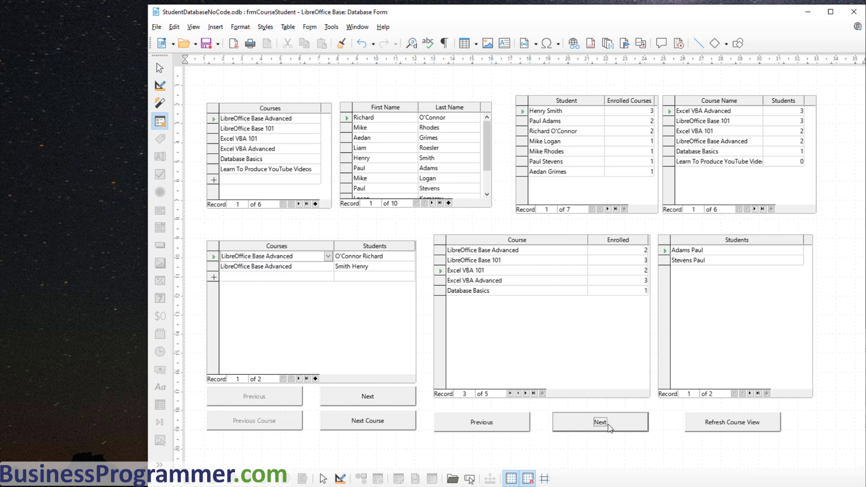
left_click(617, 429)
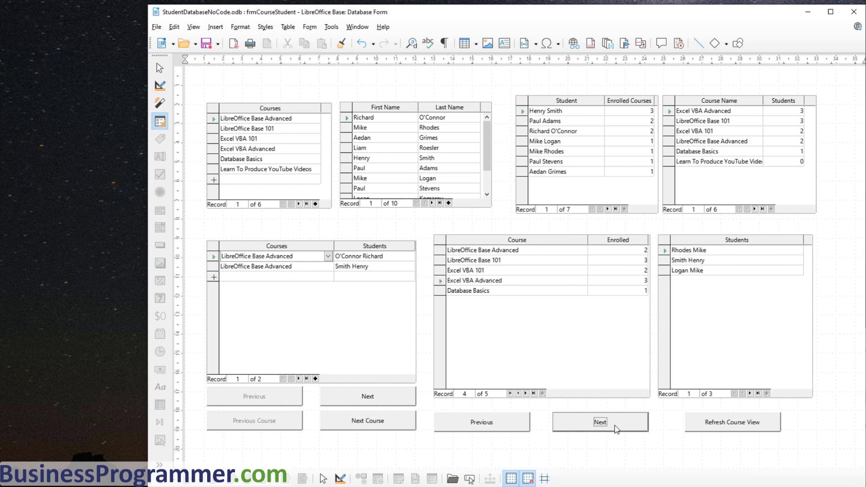
Step: Step back to the first course with the new Previous button and test Refresh Course View
left_click(504, 428)
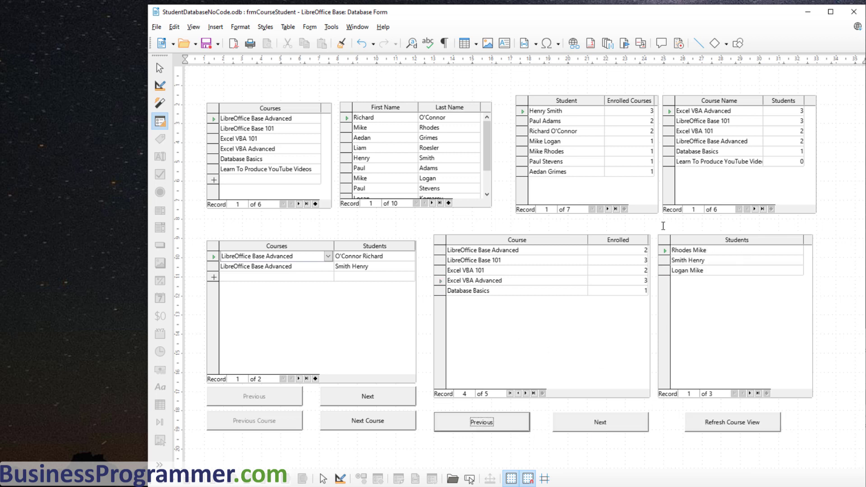
left_click(500, 423)
left_click(505, 425)
left_click(508, 425)
left_click(731, 427)
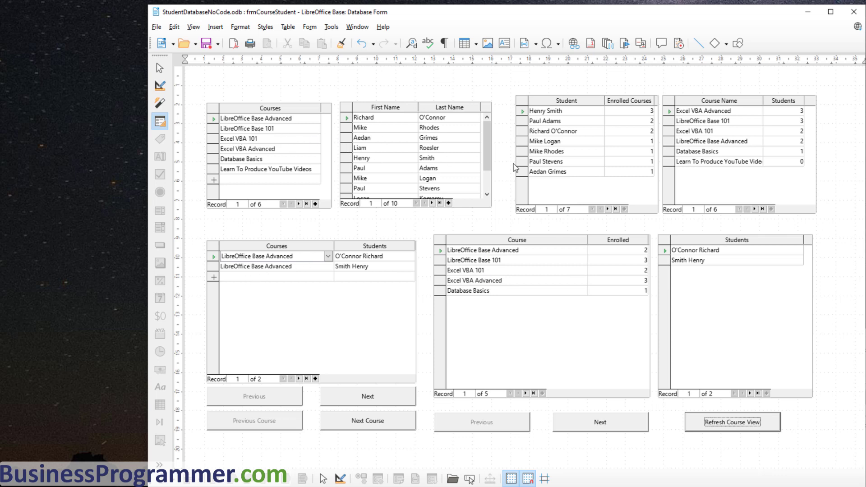
left_click(751, 428)
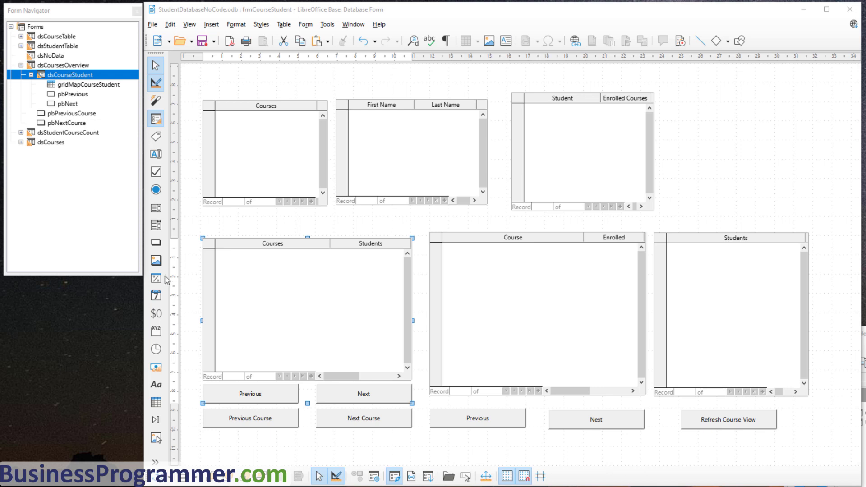
Step: Draw a push button about 6.2 cm by 1.2 cm above the upper Courses table in the dsCourseStudent form and open its properties
left_click(155, 244)
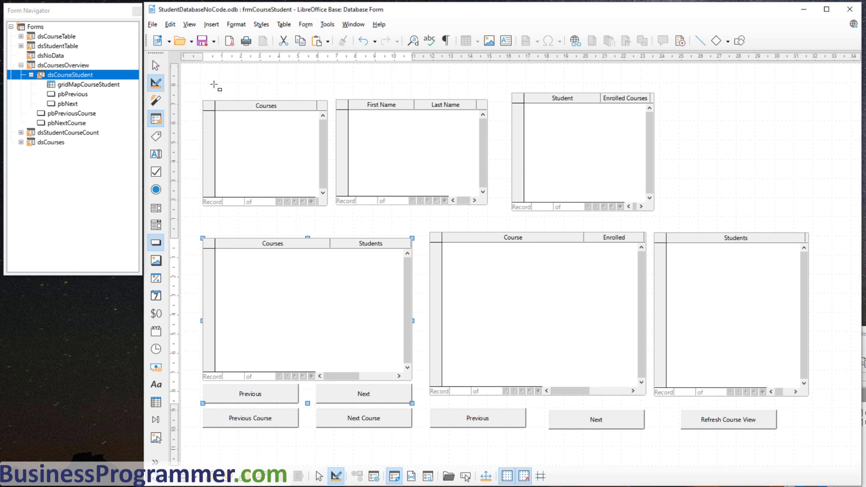
left_click_drag(206, 70, 325, 94)
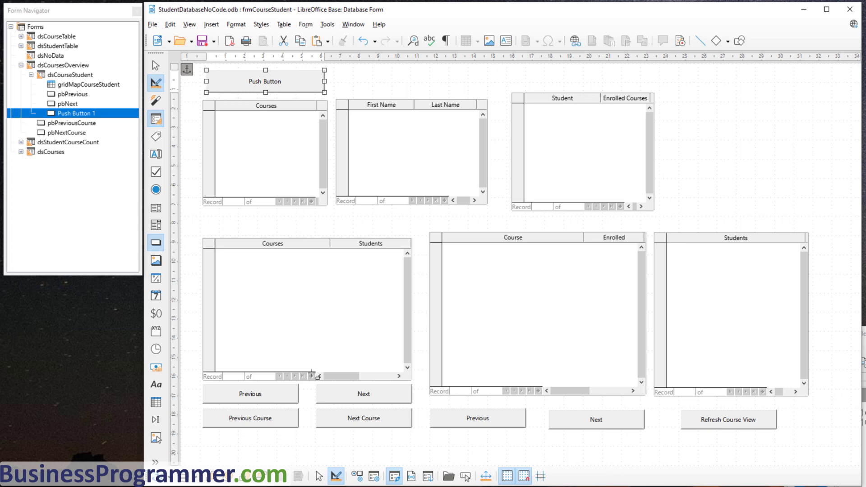
left_click(374, 478)
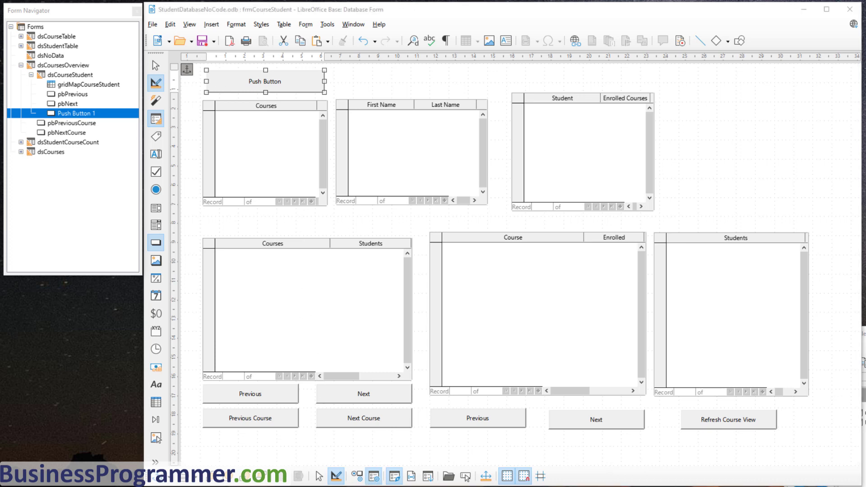
Step: Name the new push button pbRefreshCourseStudents and label it Refresh Course and Students
type("pbRefre")
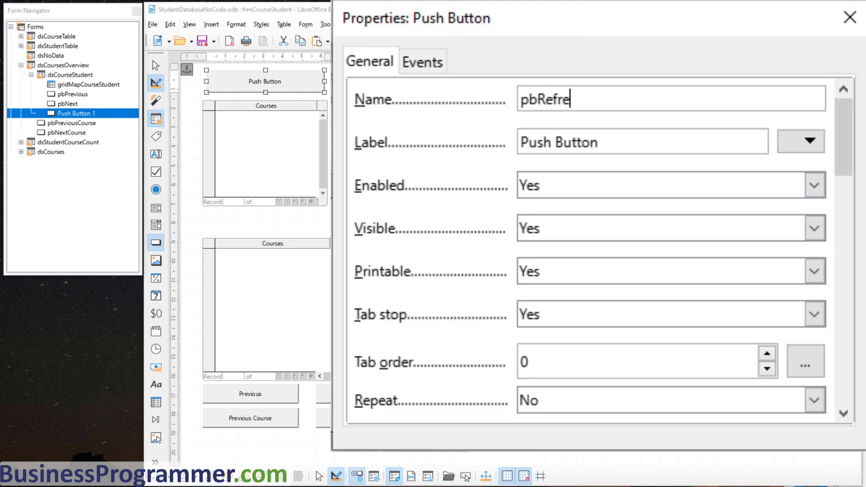
type("shCourseStudents")
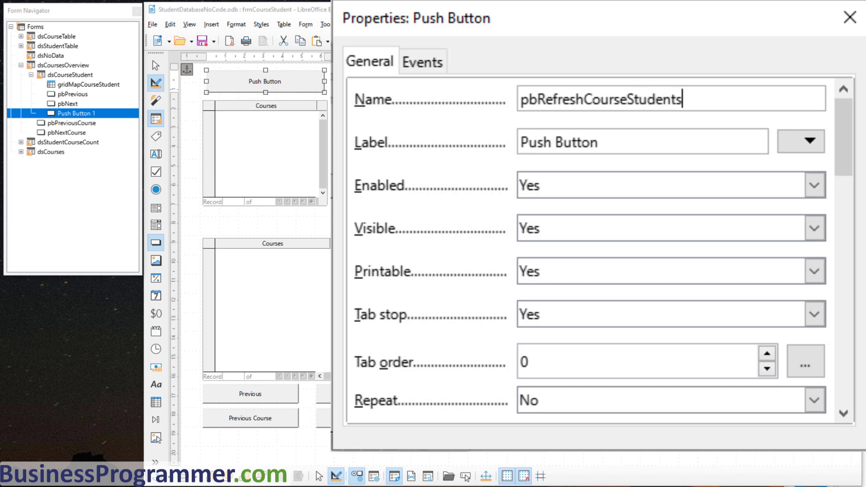
key("Tab")
type("Refresh ")
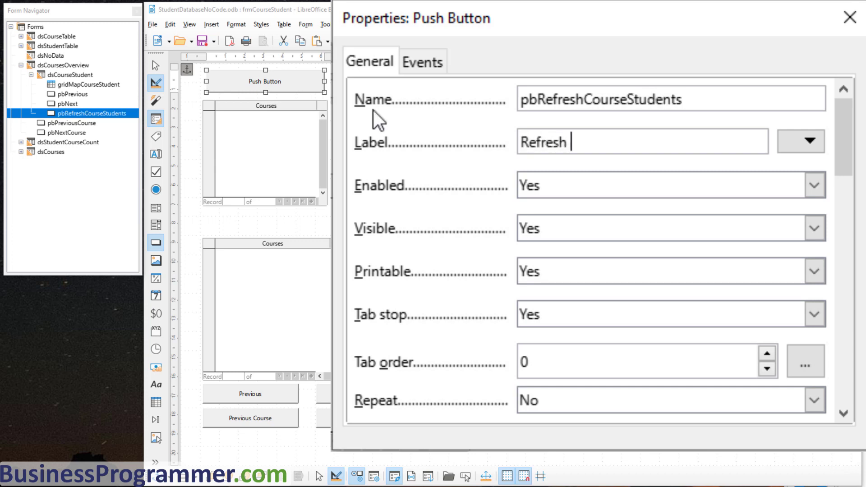
type("Course and Students")
Step: Anchor the pbRefreshCourseStudents button to the page and position it at X 1.15 cm, Y 1.03 cm
scroll(855, 243, "down", 5)
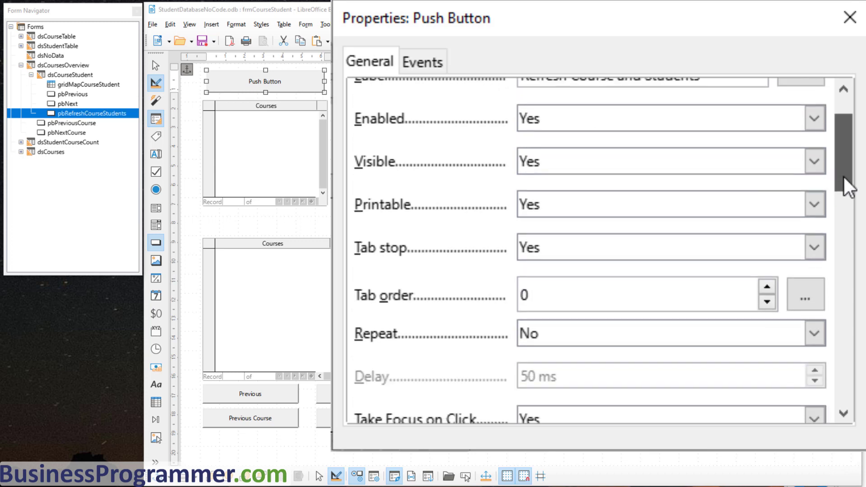
scroll(857, 244, "down", 1)
left_click(677, 276)
left_click(672, 341)
key("Tab")
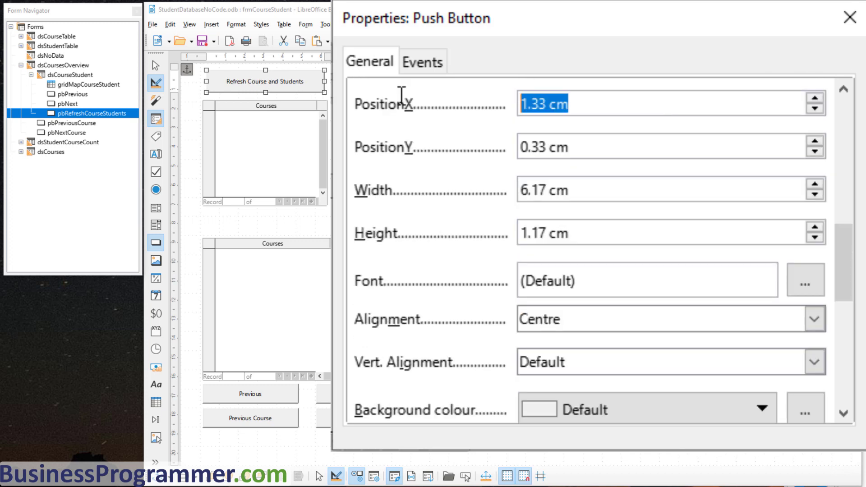
type("1.15")
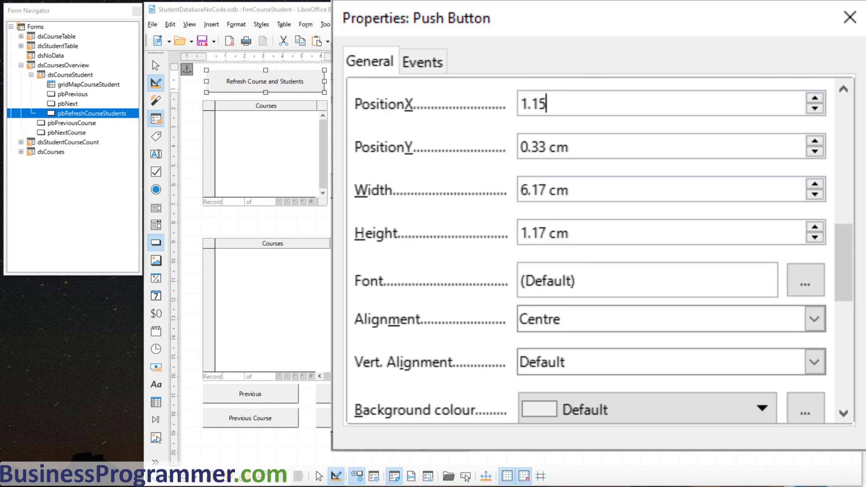
key("Tab")
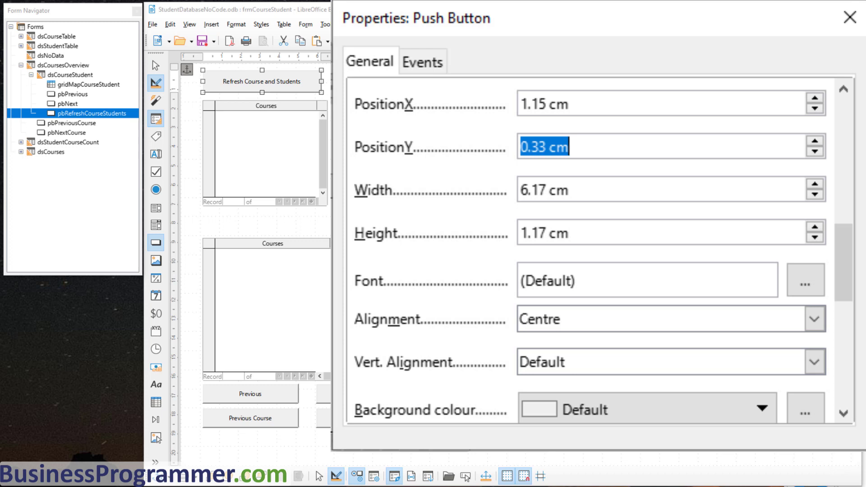
type("1.03")
key("Tab")
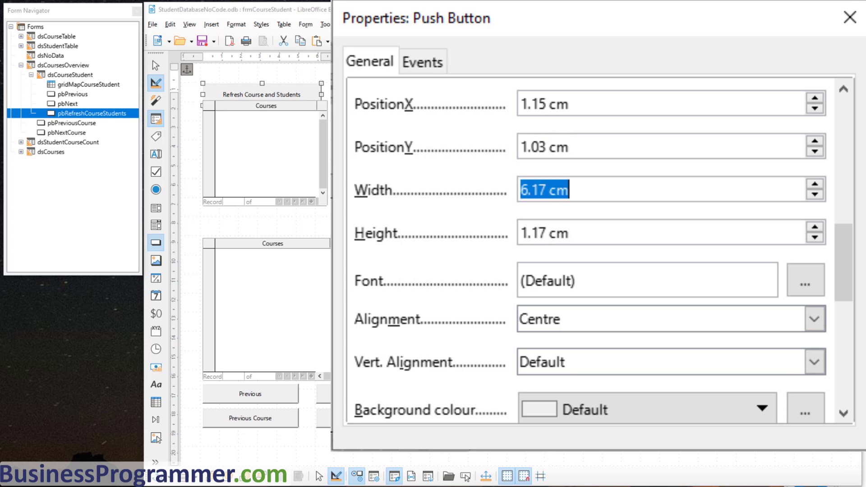
Step: Size the pbRefreshCourseStudents button 6.54 cm wide by 0.83 cm high
type("6.54")
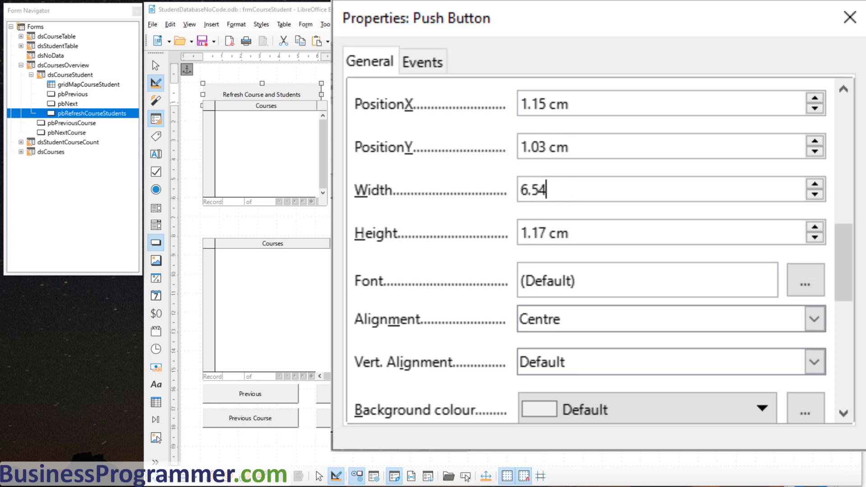
key("Tab")
key("BackSpace")
type(".83")
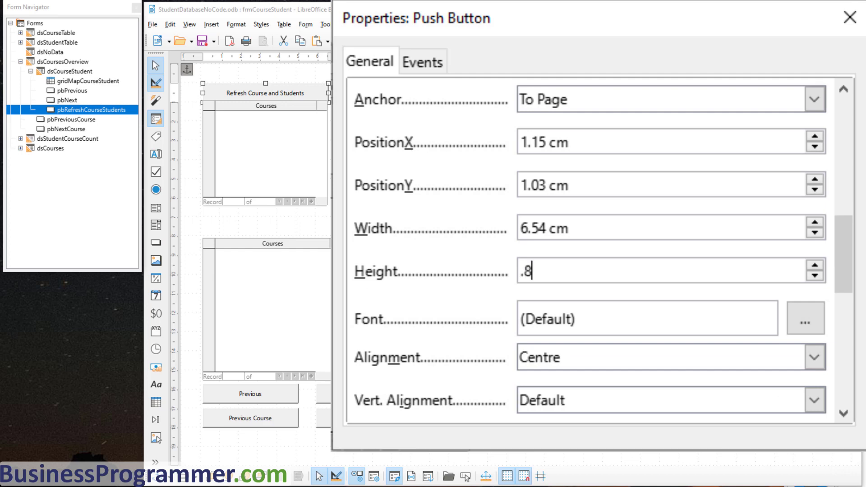
Step: Draw a label field about 6.2 cm by 0.8 cm in the dsNoData form, above the table with the Student and Enrolled Courses columns
key("Tab")
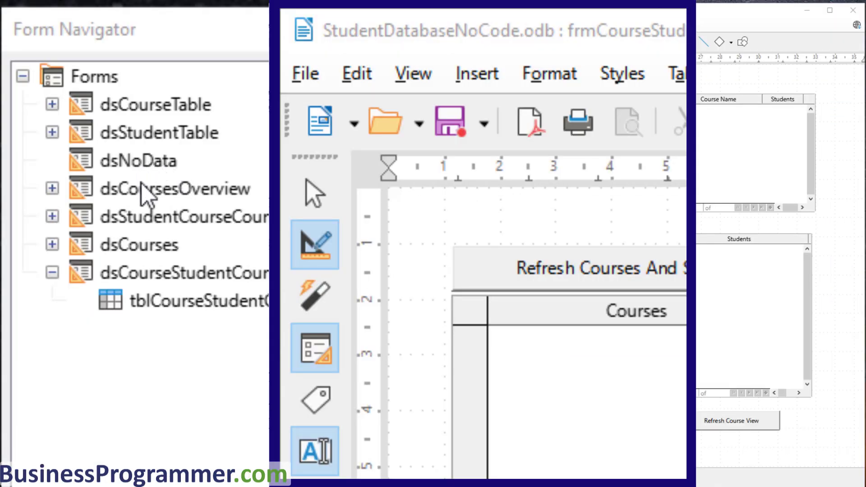
left_click(143, 163)
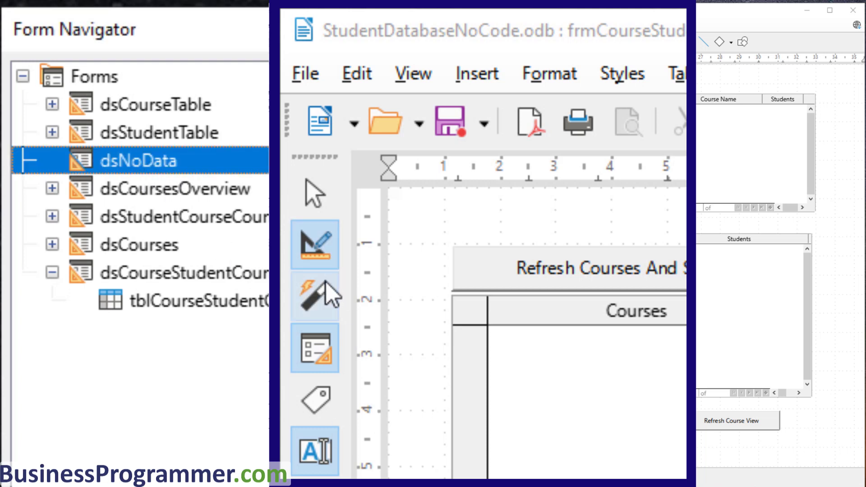
left_click(316, 399)
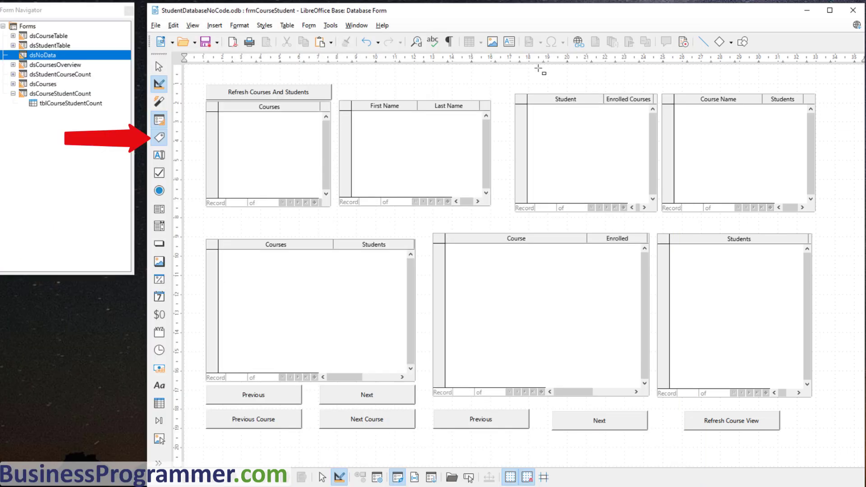
mouse_move(517, 70)
left_mouse_down()
mouse_move(537, 93)
mouse_move(638, 87)
left_mouse_up()
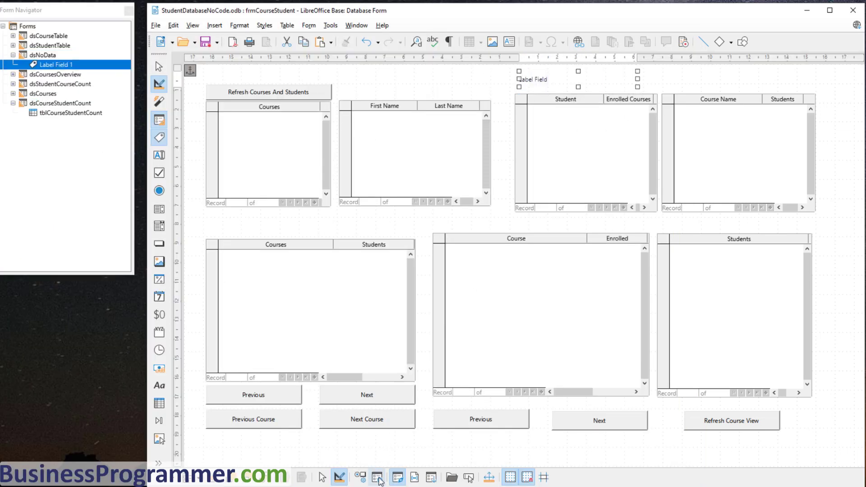
Step: Set the new label field's text to Student Course Count
left_click(361, 477)
triple_click(713, 271)
type("S")
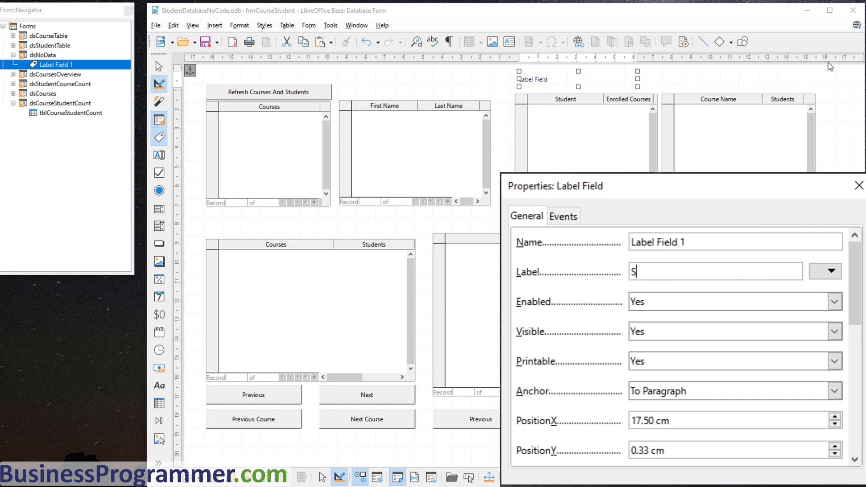
type("tudent Course Cou")
type("nt")
Step: Format the Student Course Count label in bold 14 pt Segoe UI with the font colour Dark Blue 1
left_click(828, 385)
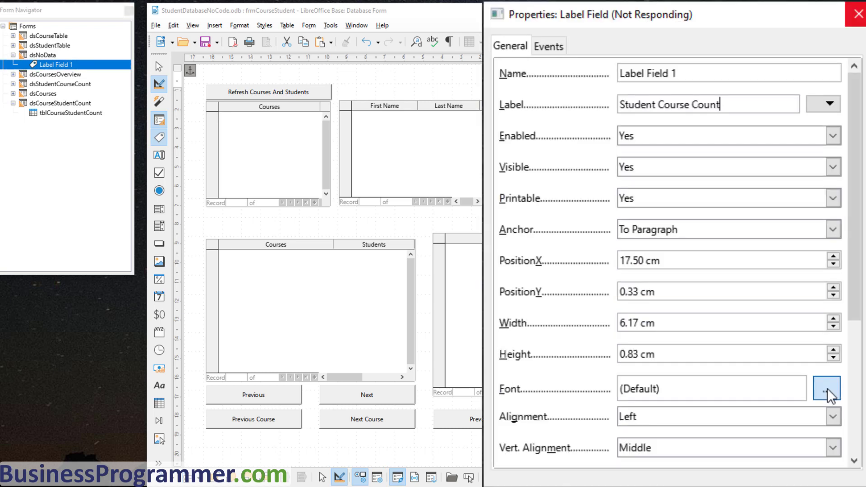
left_click(655, 112)
left_click(576, 389)
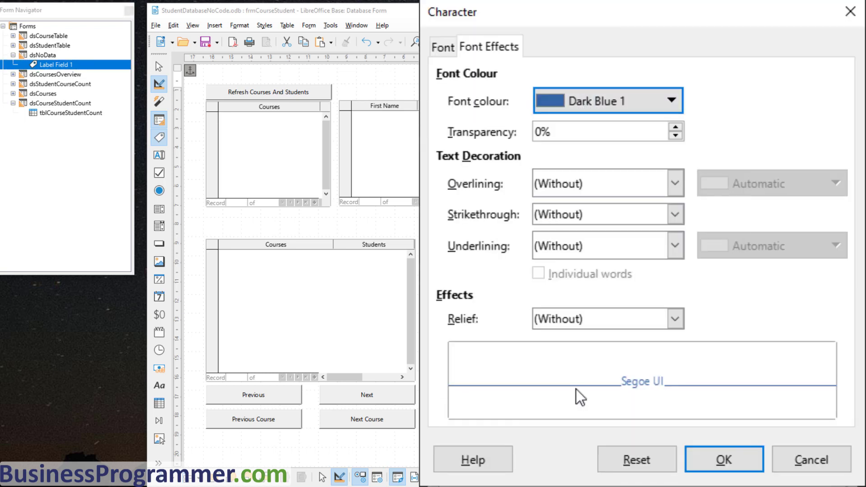
left_click(453, 53)
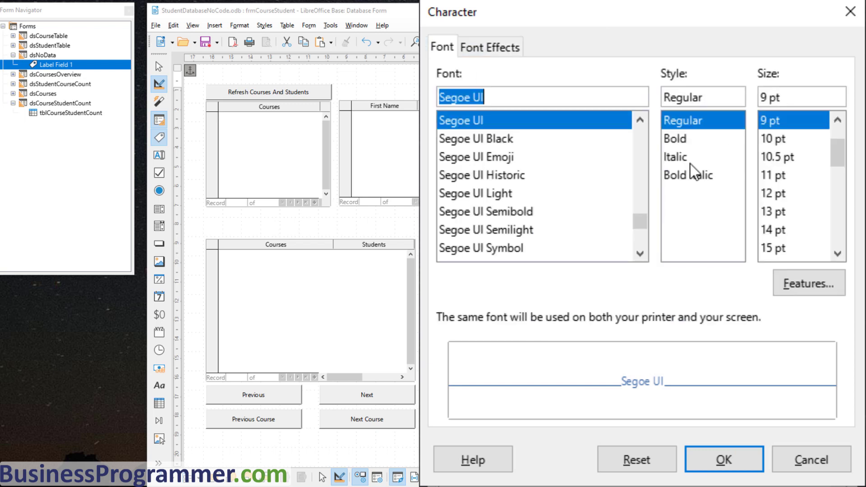
left_click(695, 140)
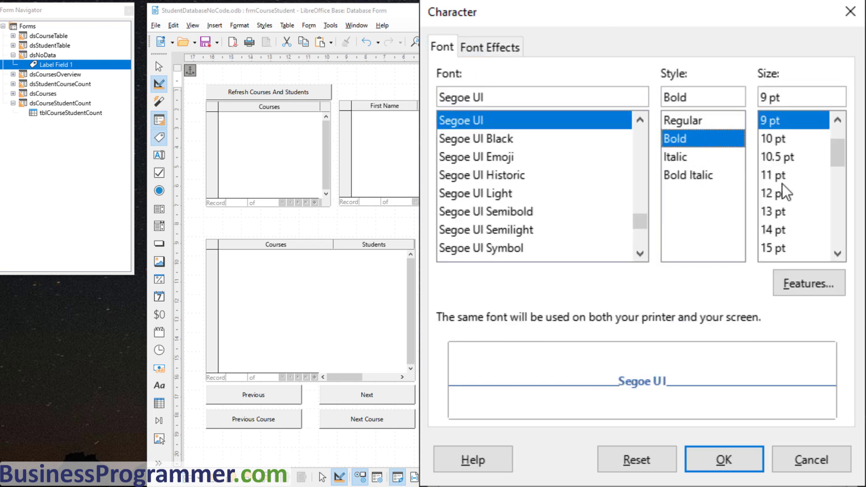
left_click(785, 231)
left_click(723, 460)
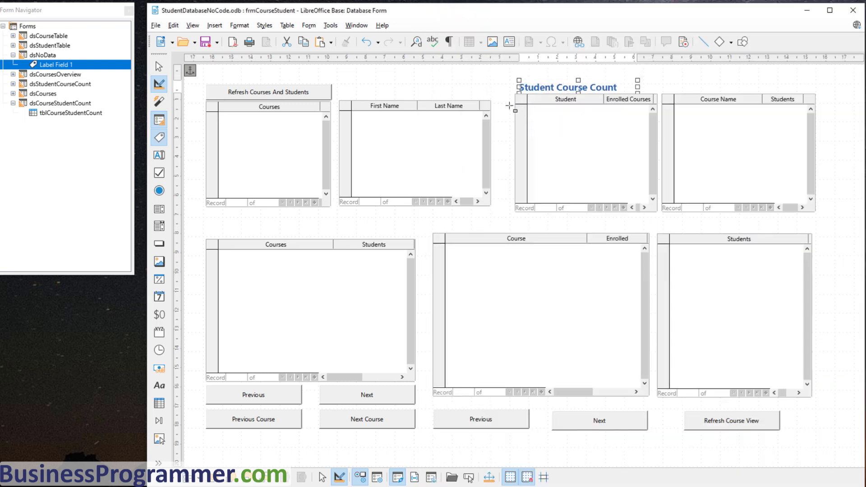
Step: Align the Student Course Count label with the edge of grdStudentCourseCount by positioning it at X 17.29 cm, Y 0.8 cm
left_click(158, 67)
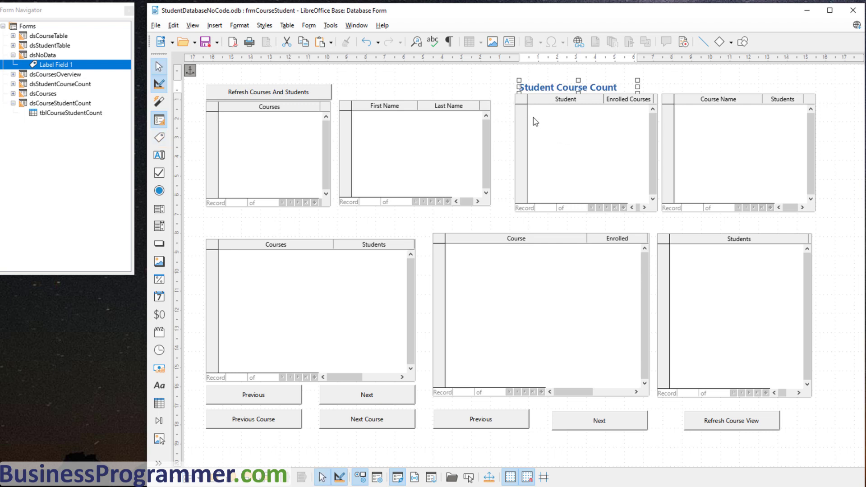
left_click(519, 111)
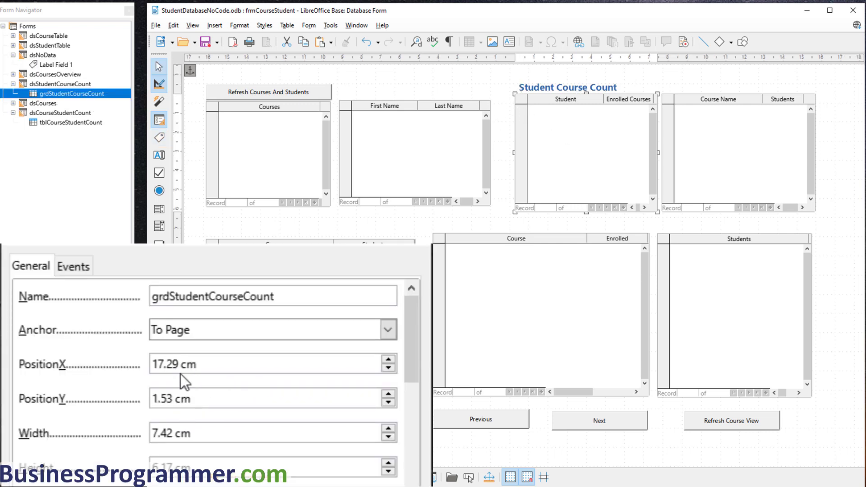
left_click(571, 93)
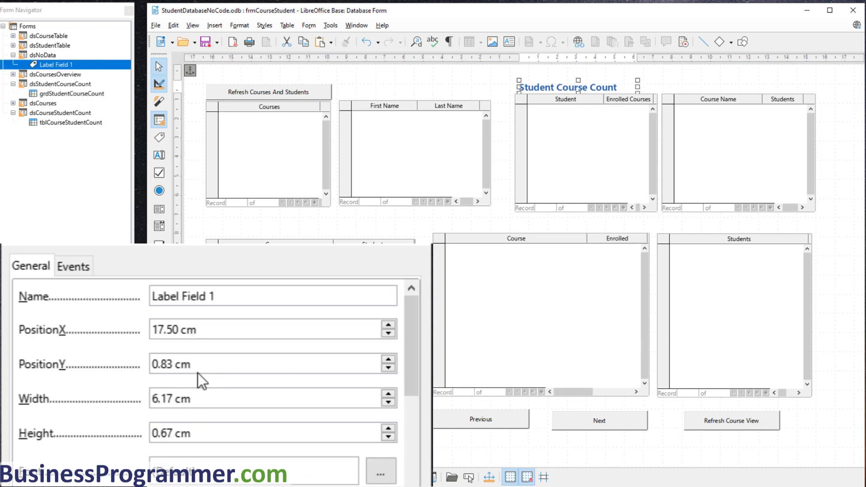
left_click_drag(211, 330, 60, 320)
type("17")
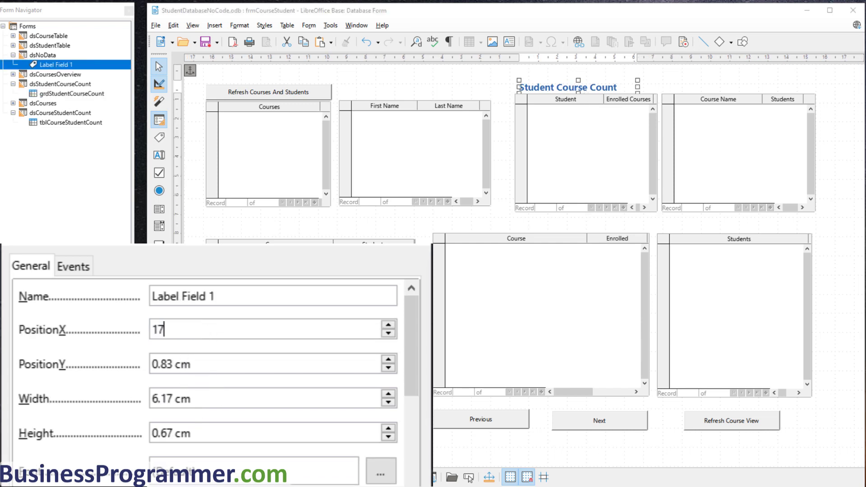
type(".29")
key("Tab")
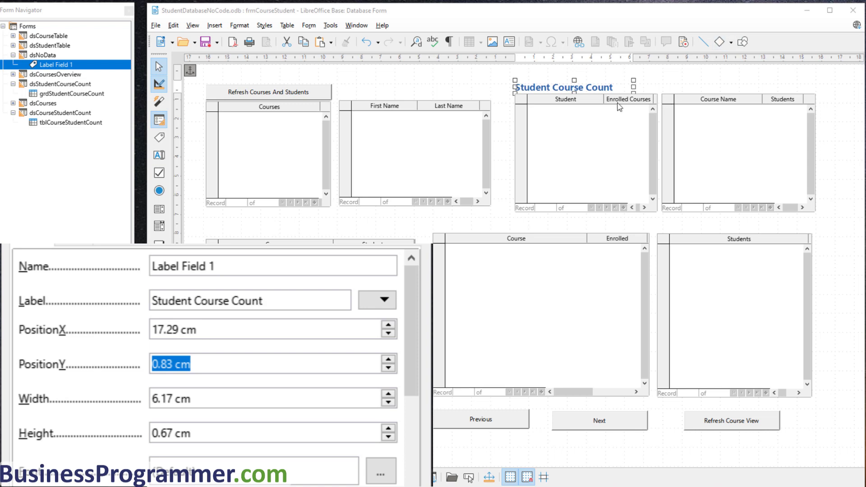
type("0.8")
key("Tab")
left_click(690, 82)
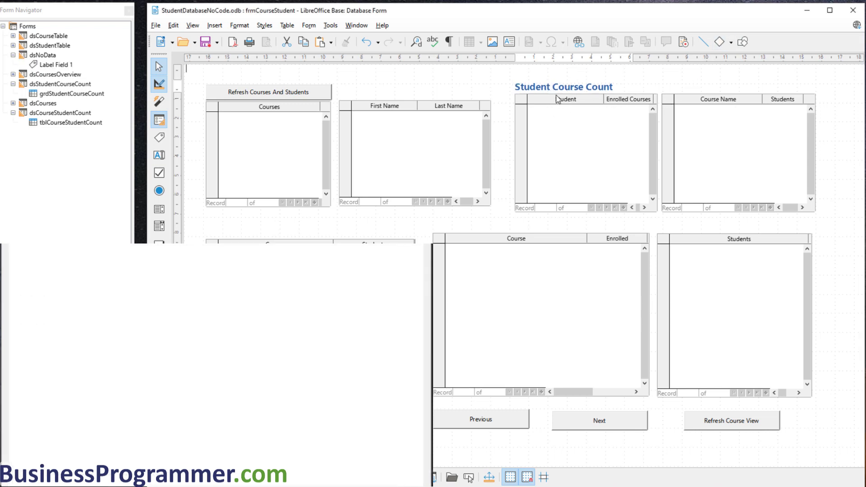
Step: Duplicate the Student Course Count label and place the copy above the Course Name table at about X 25.33 cm, Y 0.67 cm
left_click(560, 89)
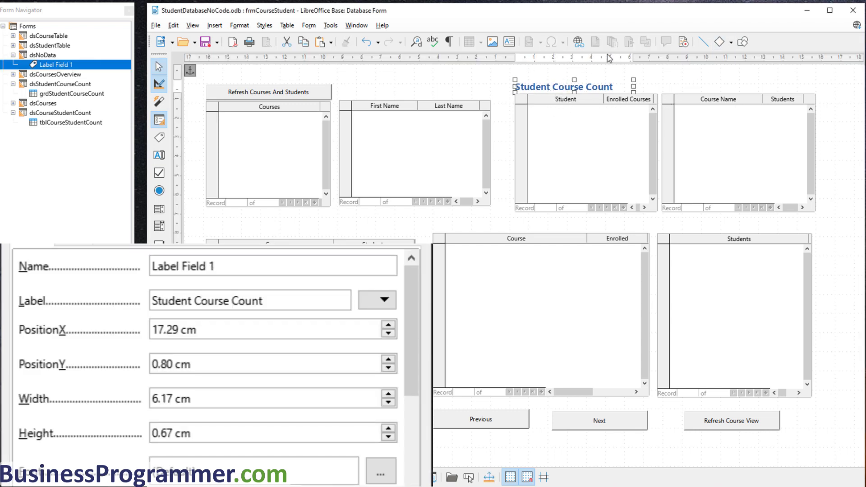
key("ctrl+c")
key("ctrl+v")
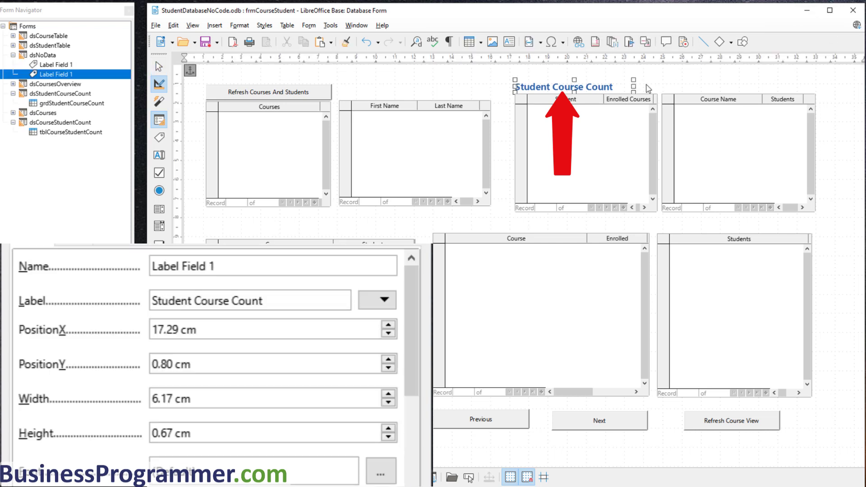
left_click_drag(602, 86, 728, 83)
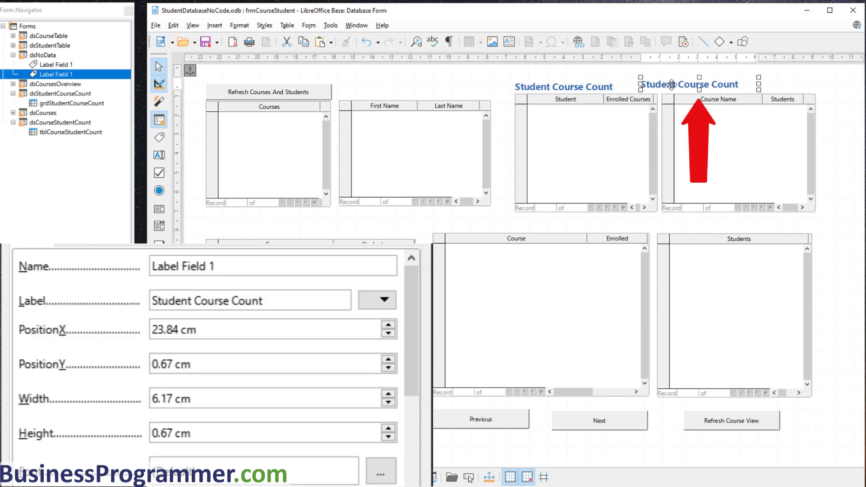
left_click_drag(672, 85, 700, 84)
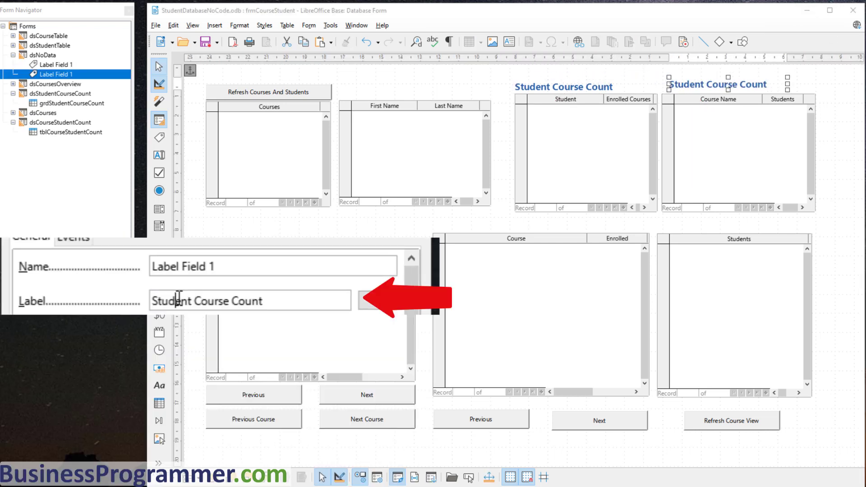
Step: Change the text of the copied label above the Course Name table to Course Student Count
key("Home")
type("Course")
key("Delete")
key("Delete")
key("Delete")
key("Delete")
key("Delete")
key("Delete")
key("Delete")
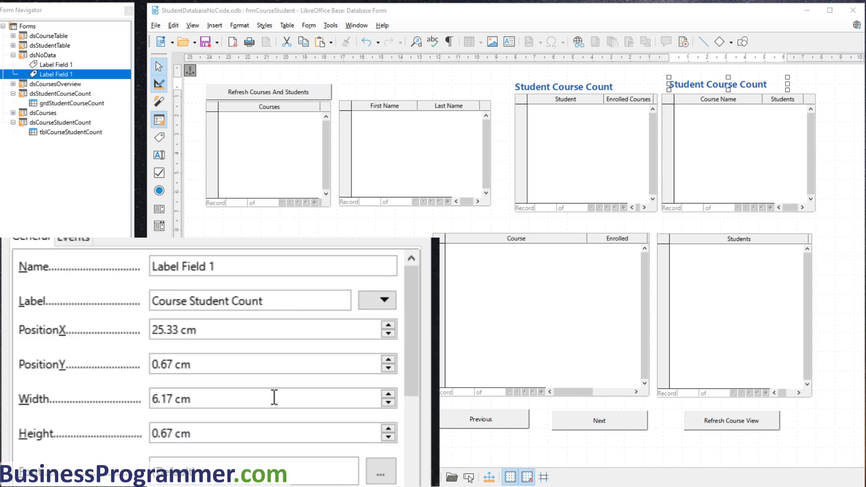
Step: Set the vertical position of both the Course Student Count and Student Course Count labels to 0.7 cm
left_click(199, 365)
left_click_drag(218, 365, 153, 365)
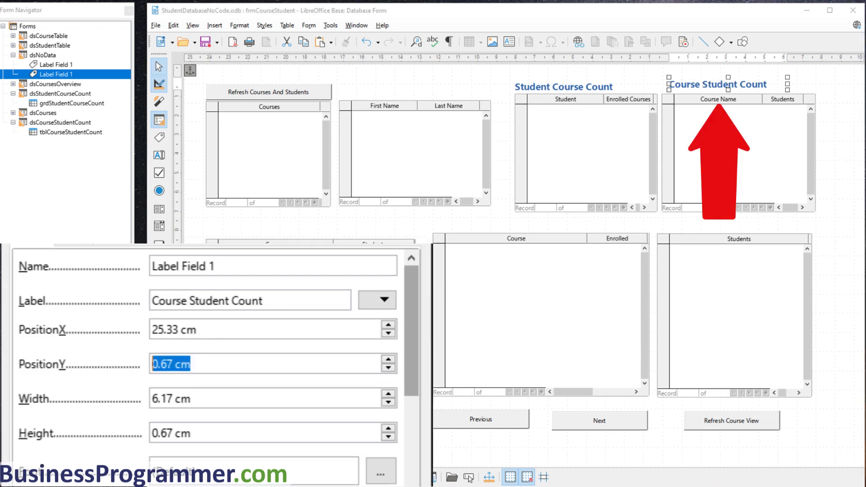
key("BackSpace")
type(".7")
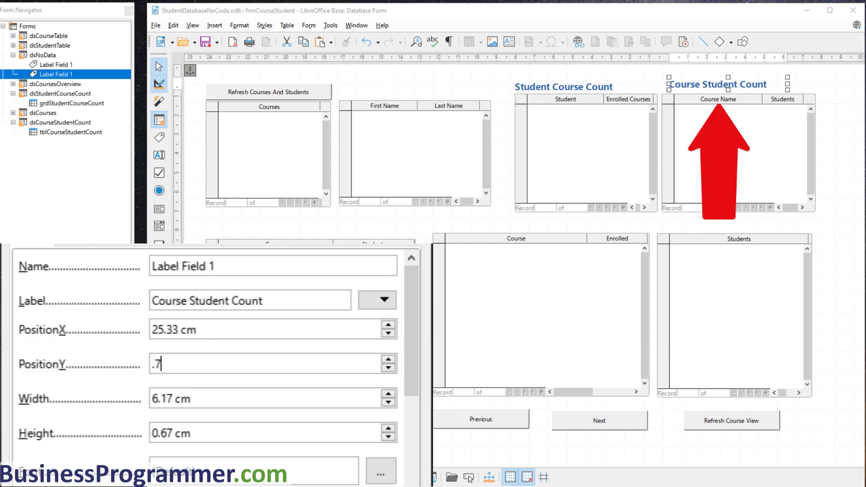
left_click(595, 94)
left_click_drag(219, 366, 153, 365)
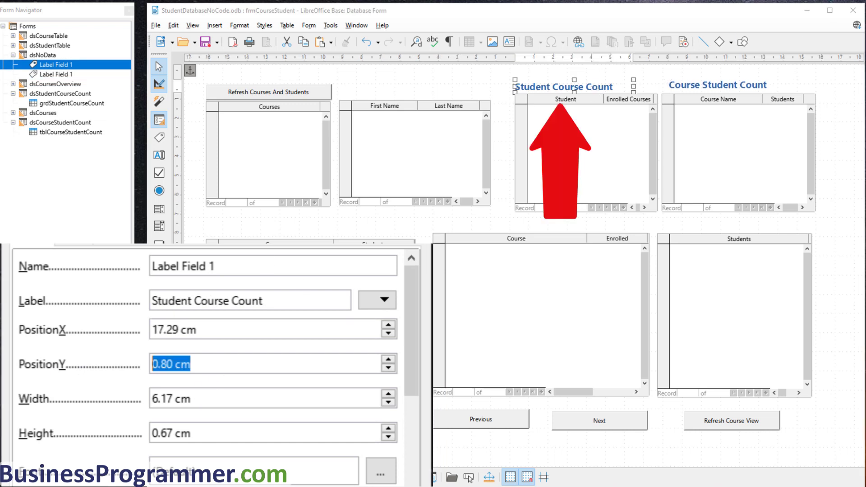
key("BackSpace")
type(".7")
key("Tab")
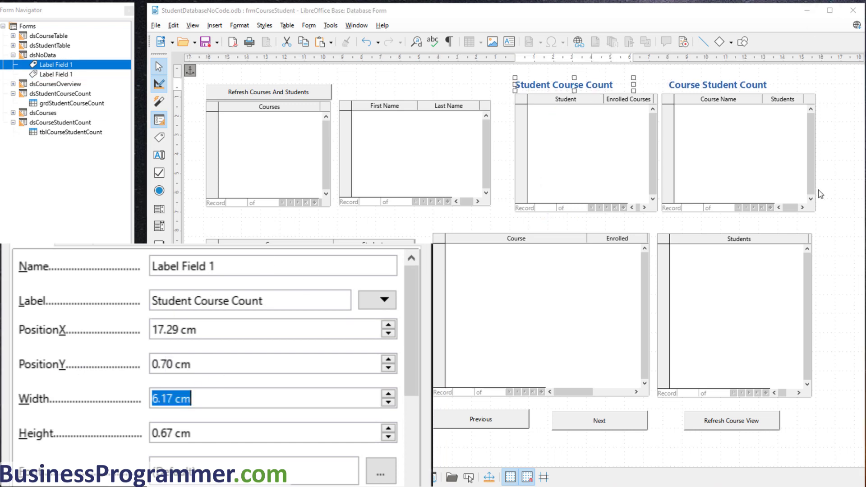
Step: Set the Course Student Count label's X position to 24.96 cm to match the tblCourseStudentCount table
left_click(821, 194)
left_click(702, 142)
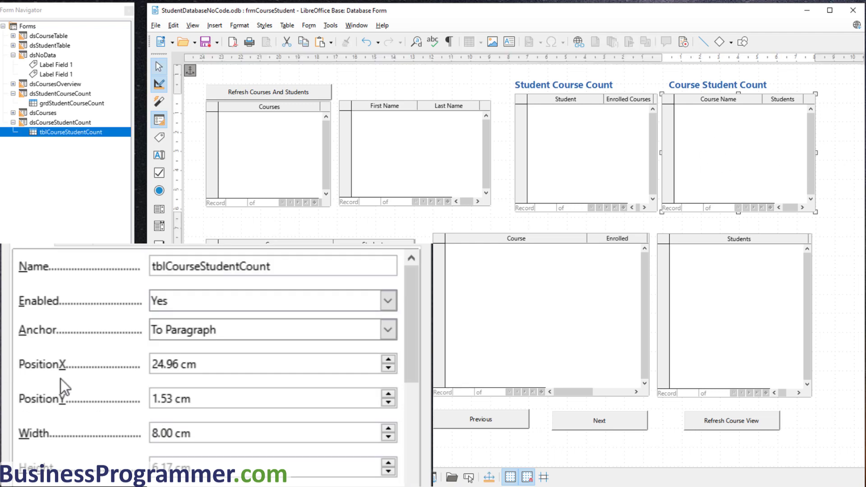
left_click(731, 91)
left_click(242, 334)
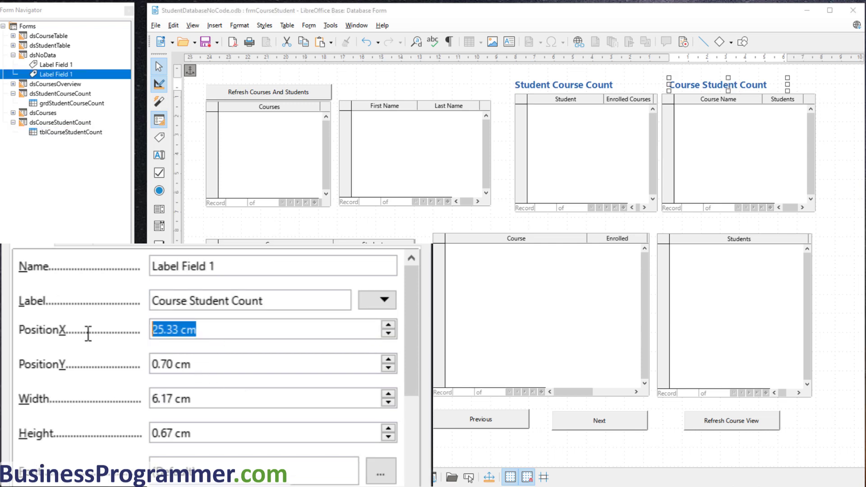
type("24.96")
key("Tab")
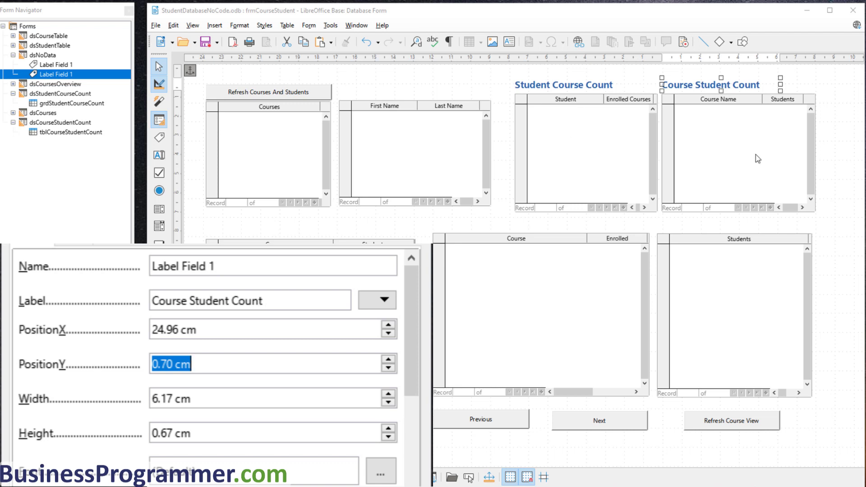
Step: Paste another copy of the Student Course Count label and place it above gridMapCourseStudent at about X 1.15 cm, Y 8.45 cm
left_click(239, 233)
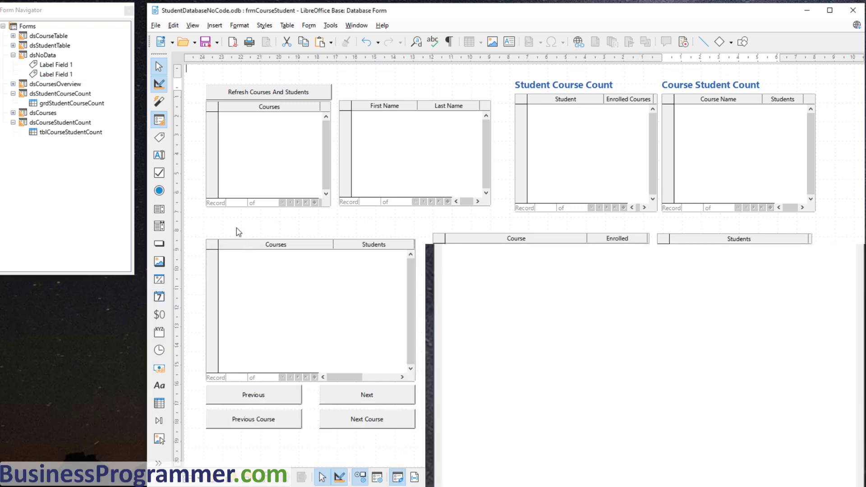
key("ctrl+v")
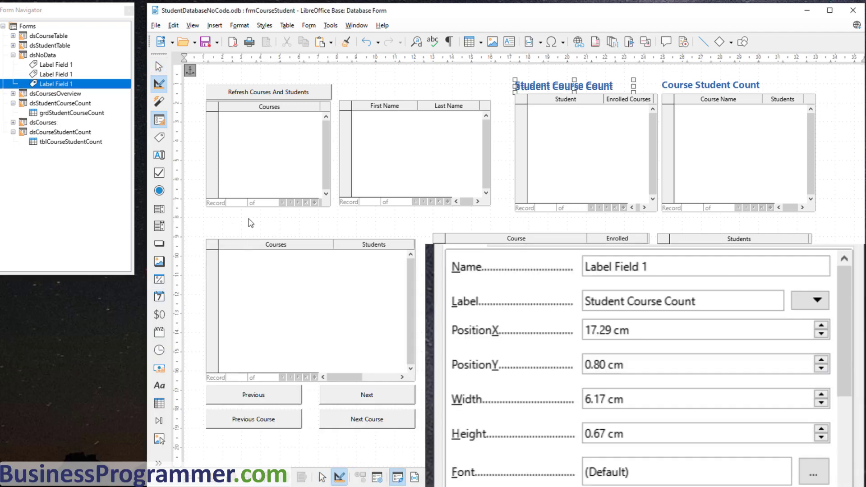
left_click_drag(599, 85, 237, 231)
Step: Check the label's position against gridMapCourseStudent and set the label's Y position to 8.3 cm
left_click(236, 294)
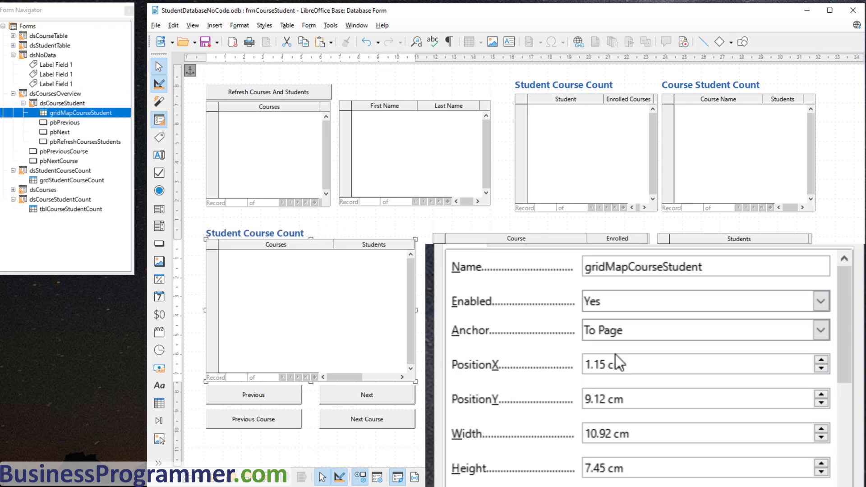
left_click(294, 238)
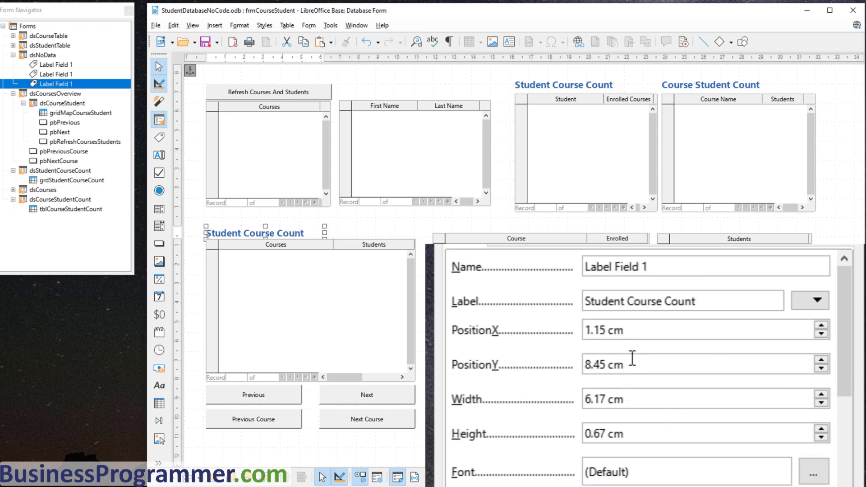
left_click(661, 333)
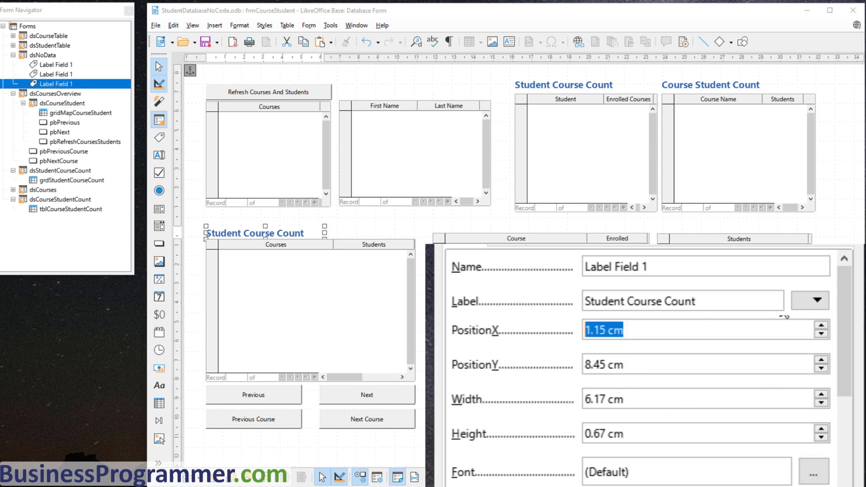
left_click(672, 367)
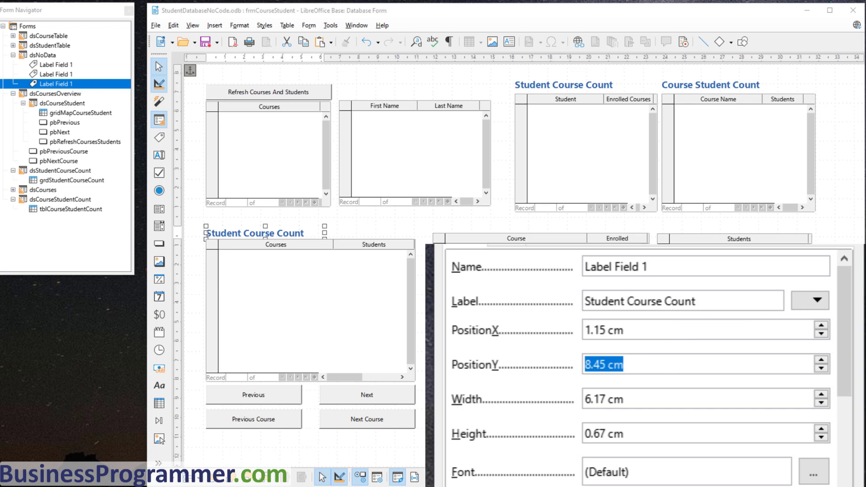
type("8.3")
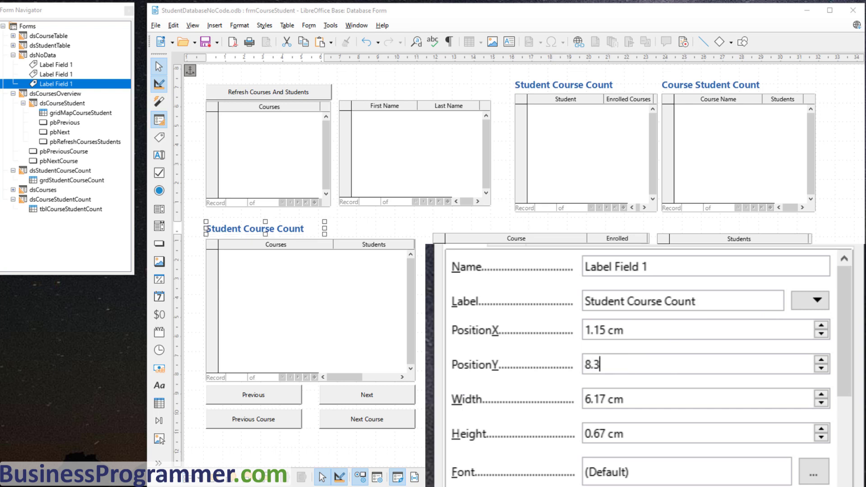
Step: Apply the 8.3 cm vertical position to the heading label above gridMapCourseStudent and deselect it
key("Tab")
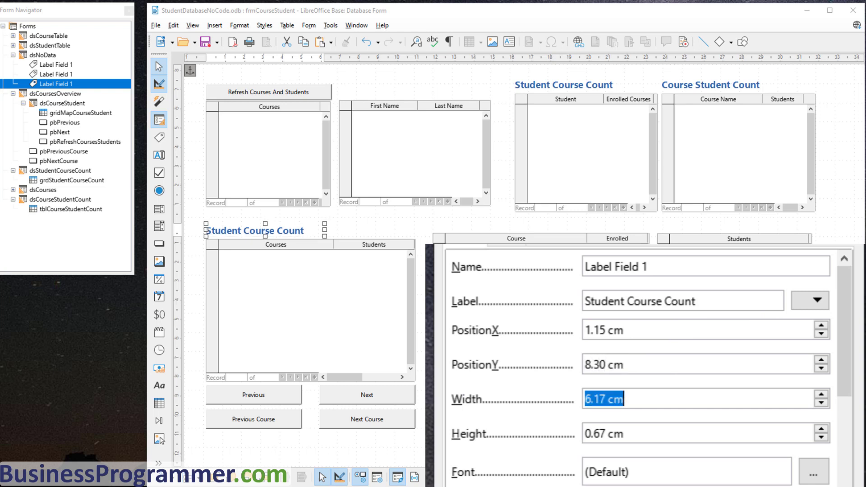
key("Escape")
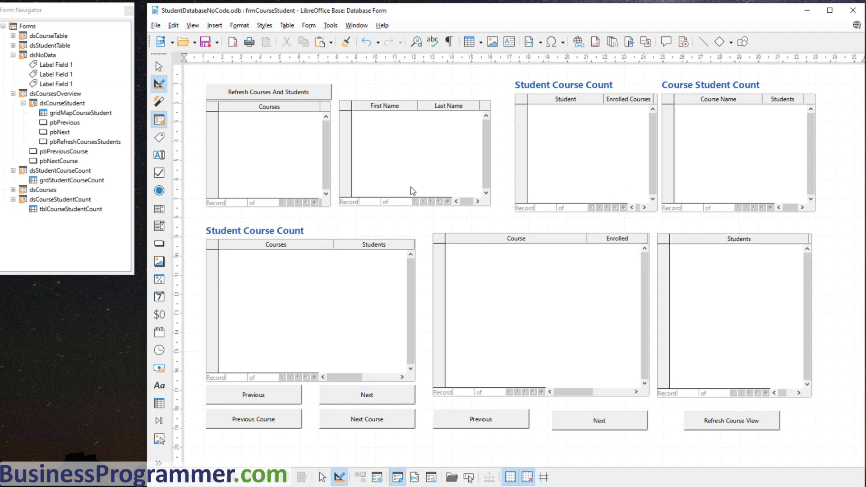
Step: Draw a group box under dsNoData, about 16 × 7.67 cm, for the Courses and First Name/Last Name tables and their refresh button
double_click(43, 55)
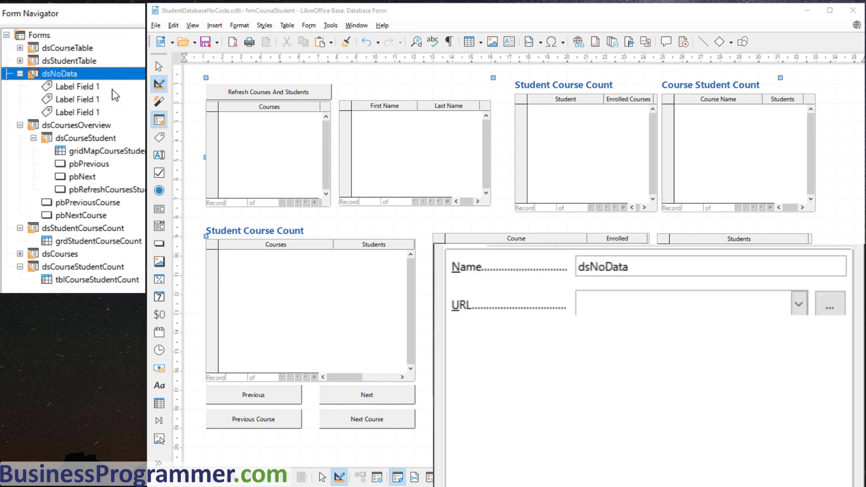
left_click(159, 334)
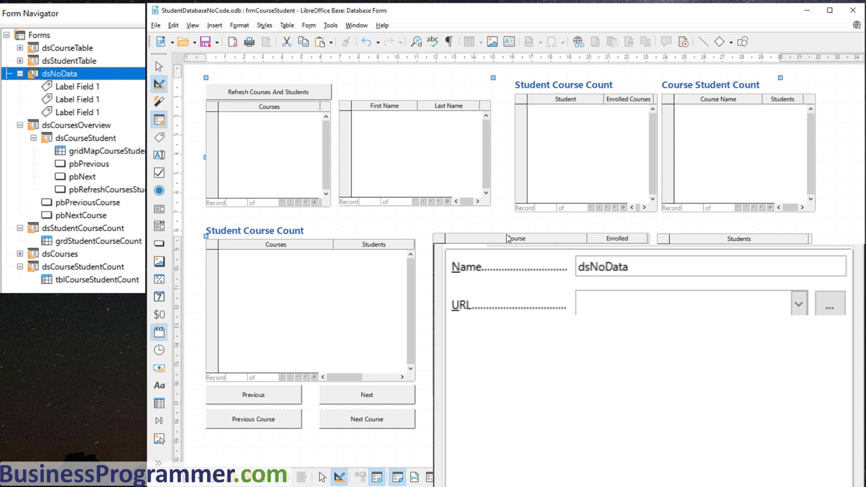
key("Escape")
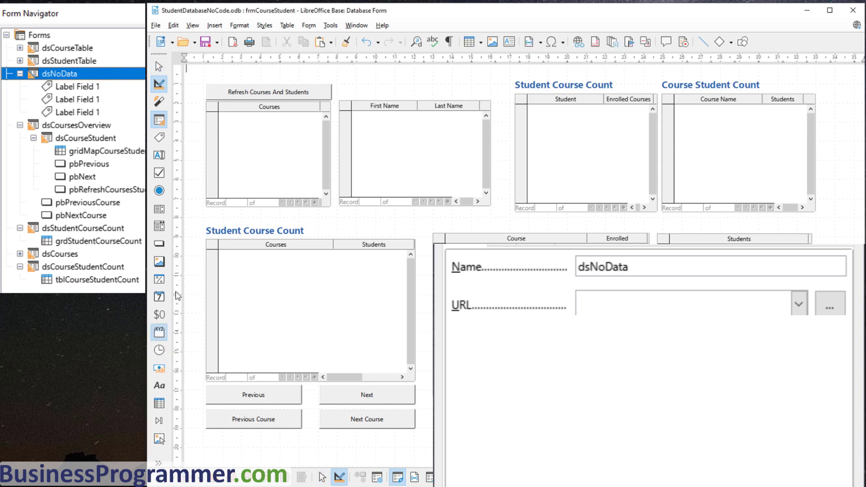
left_click(197, 78)
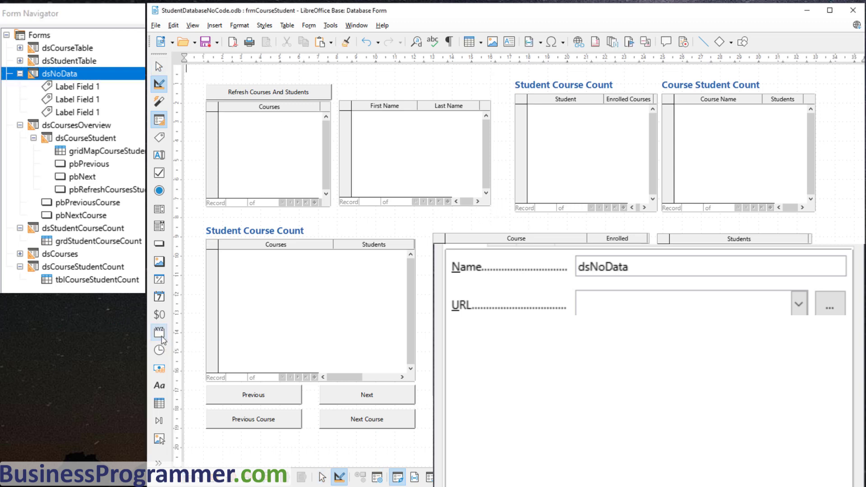
mouse_move(197, 74)
left_mouse_down()
mouse_move(253, 110)
mouse_move(505, 220)
left_mouse_up()
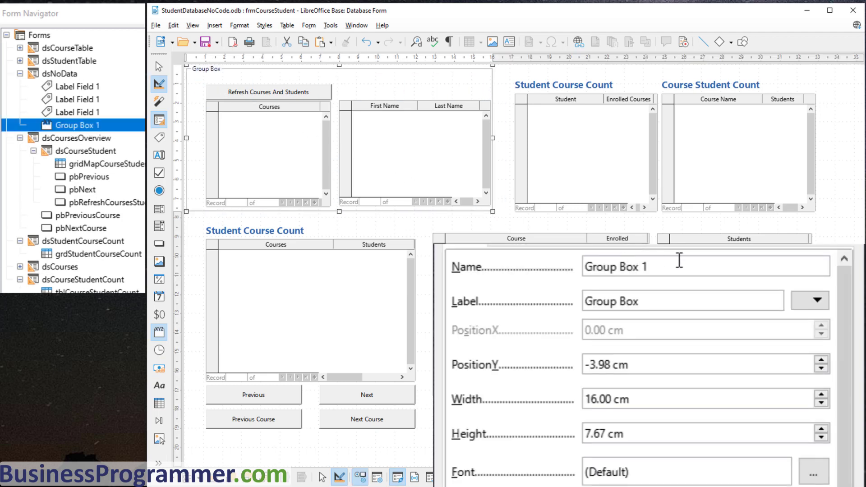
Step: Label the new group box Manage Courses And Students and anchor it to the page
triple_click(668, 301)
type("Ma")
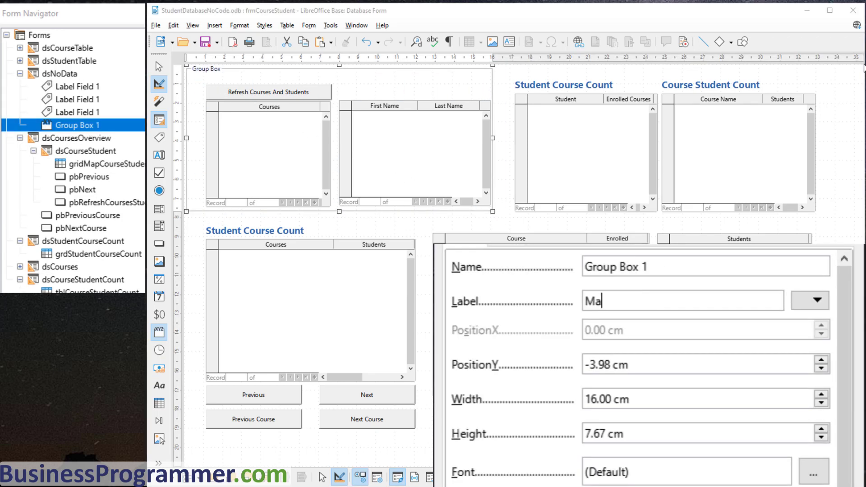
type("nage Courses ")
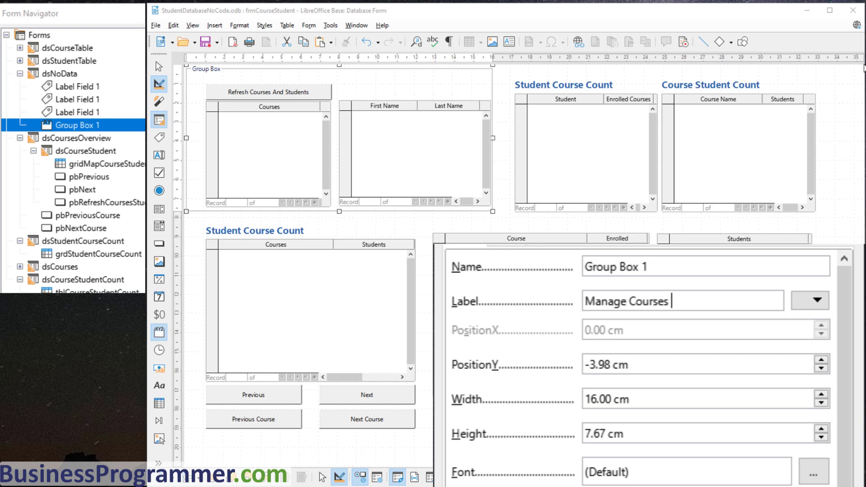
type("And Studentss")
key("Return")
left_click(673, 298)
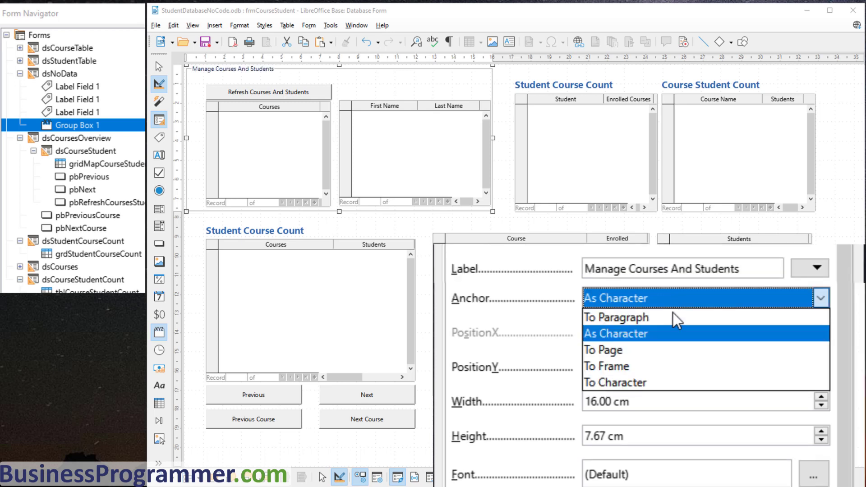
left_click(669, 348)
Step: Place the Manage Courses And Students group box at X 0.67 cm, Y 0.39 cm and size it 15.67 cm wide by 7.45 cm high
left_click(650, 334)
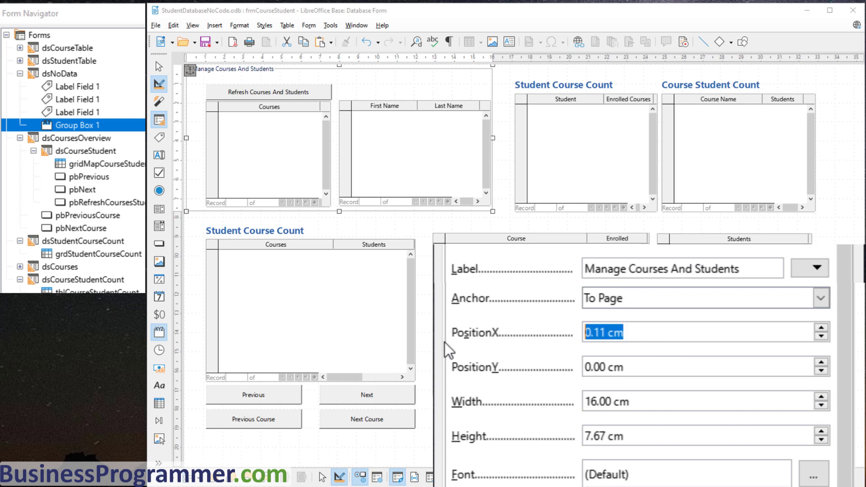
type(".67")
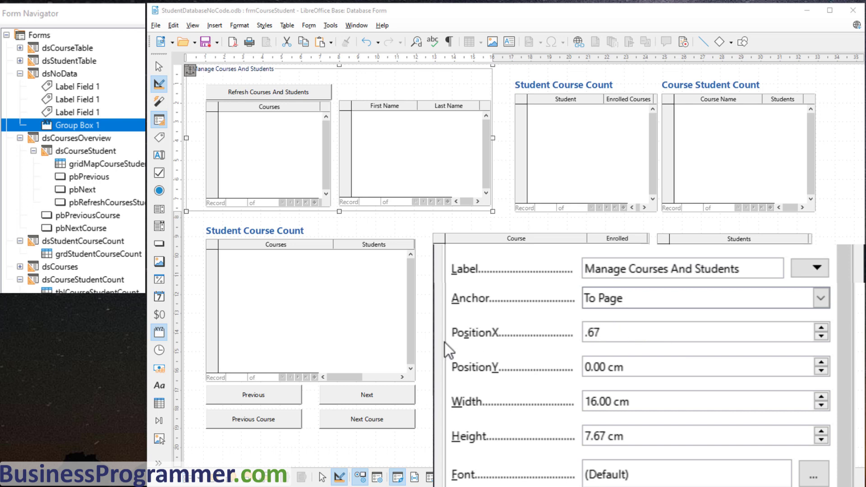
key("Tab")
type(".39")
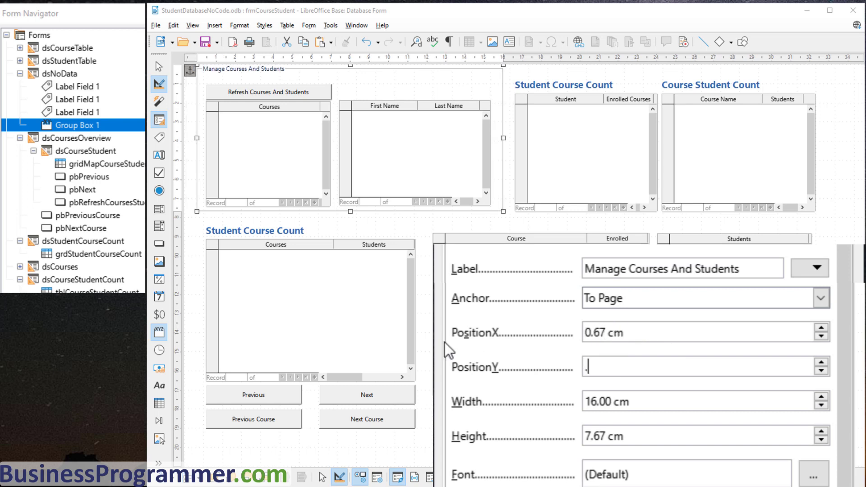
key("Tab")
type("15.")
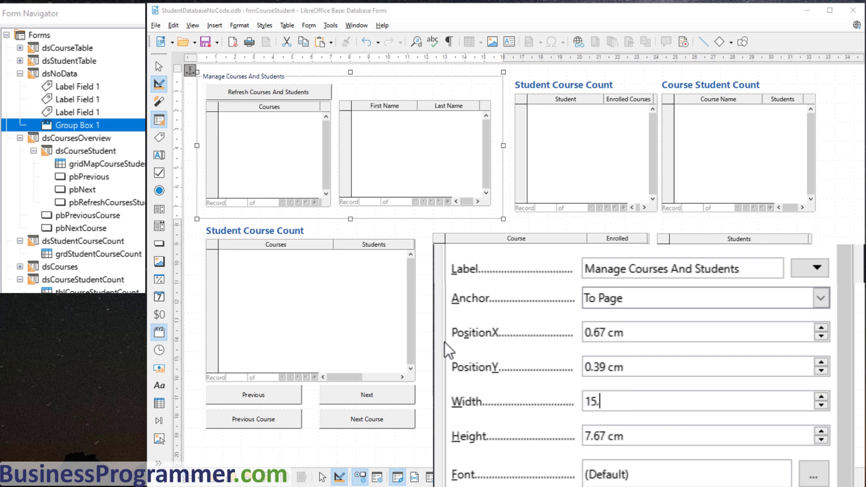
type("67")
key("Tab")
type("7")
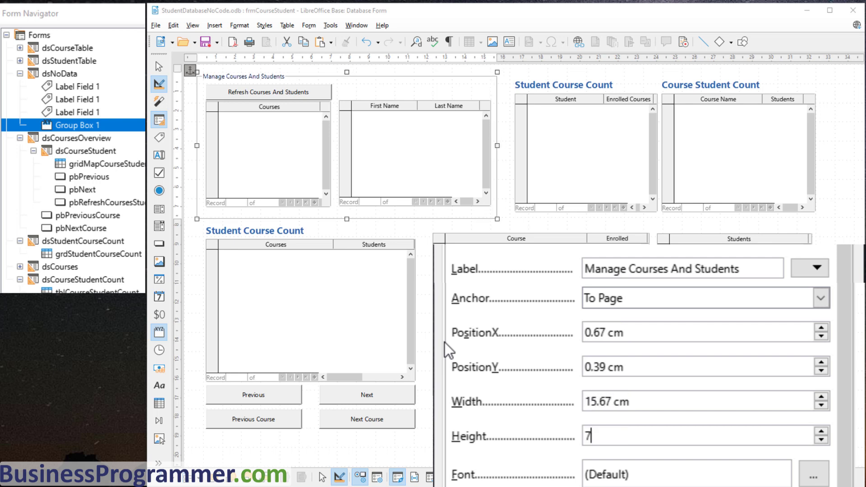
type(".45")
key("Tab")
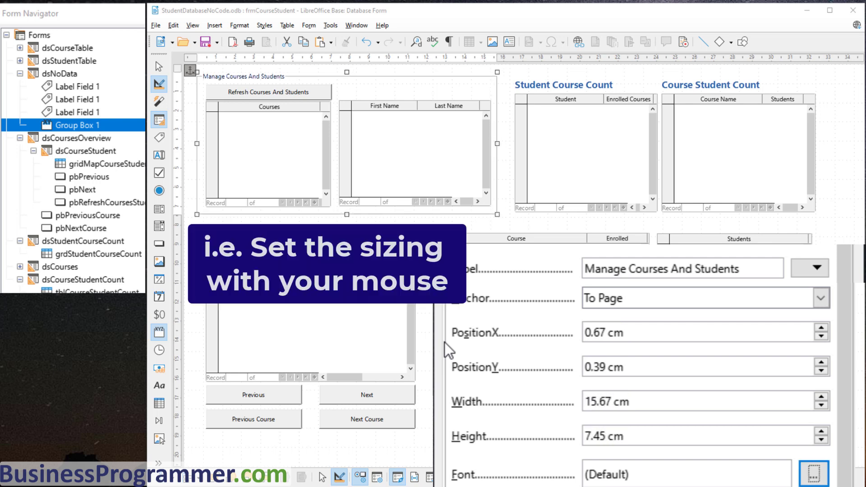
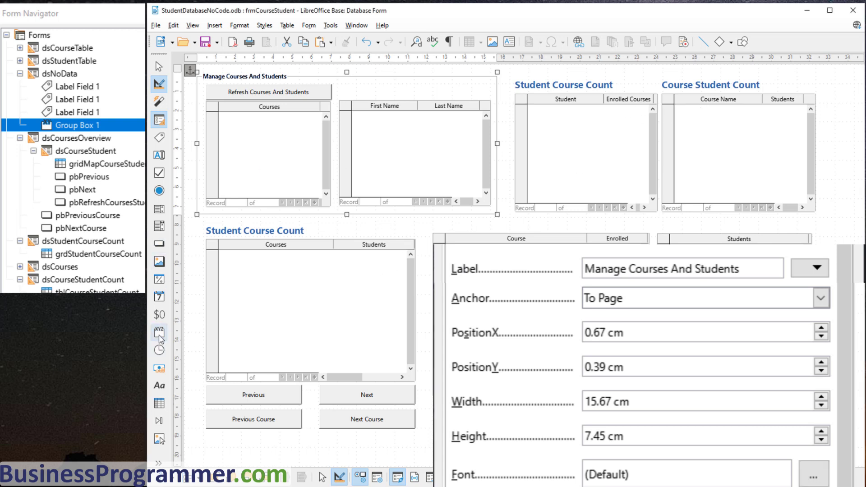
Step: Add a page-anchored group box labelled Stats, about 16.67 × 8 cm, around the two count tables and their headings
left_click_drag(510, 72, 830, 224)
type("Stats")
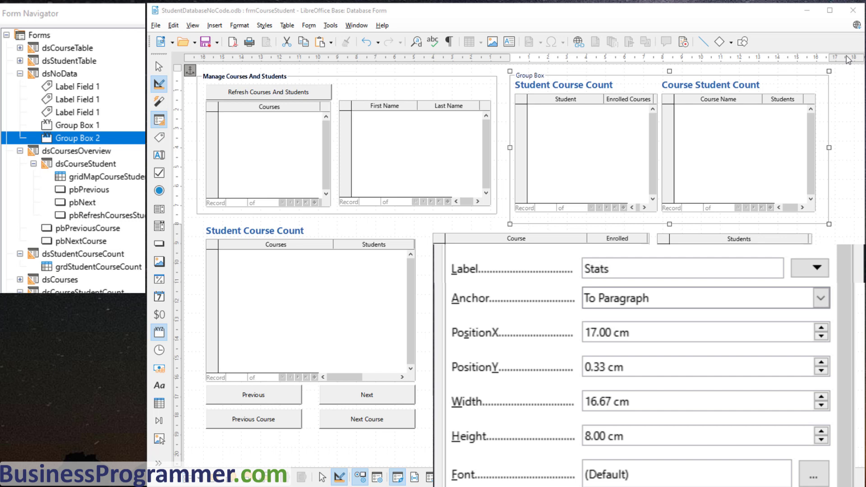
left_click(679, 298)
left_click(660, 353)
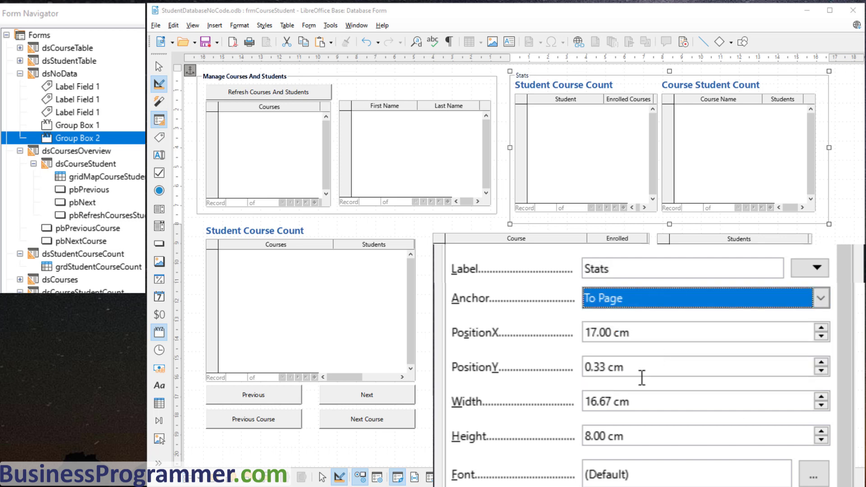
Step: Position the Stats group box at X 17 cm and Y 0.37 cm
left_click(659, 331)
key("BackSpace")
key("BackSpace")
key("BackSpace")
key("BackSpace")
key("BackSpace")
key("BackSpace")
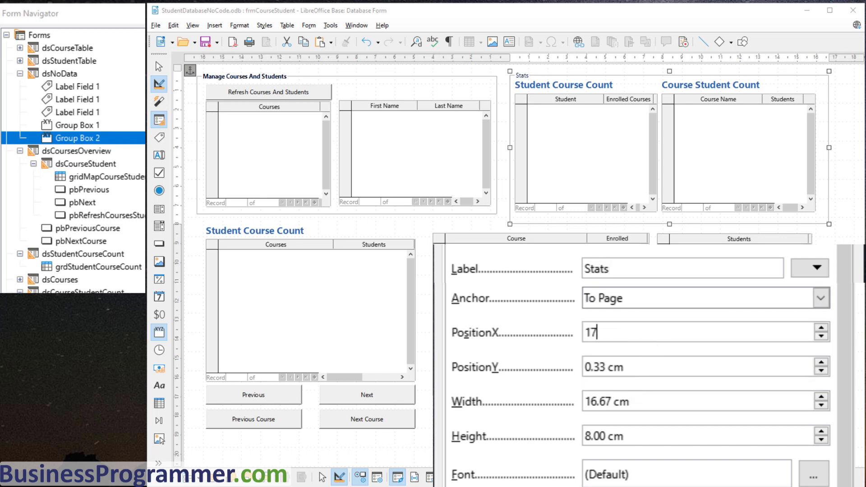
key("Tab")
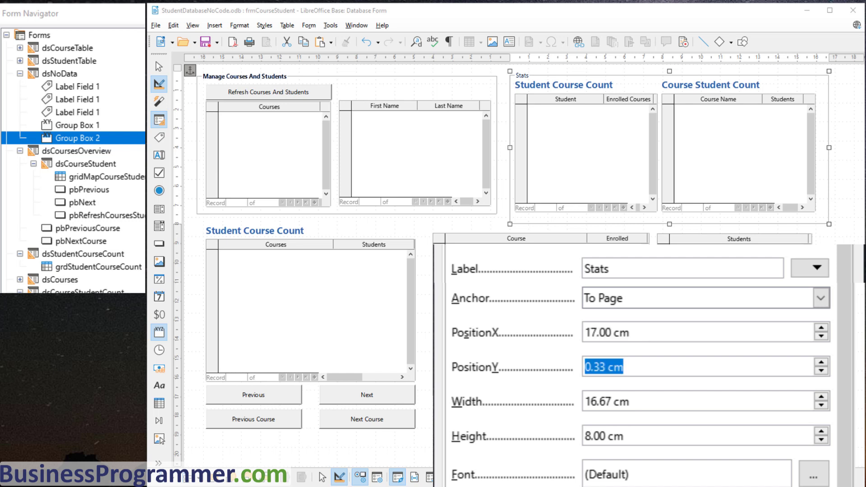
type(".37")
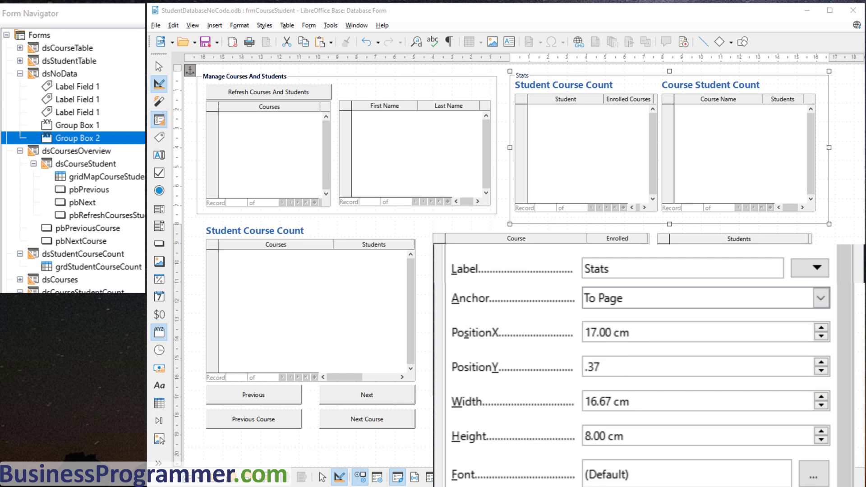
key("Tab")
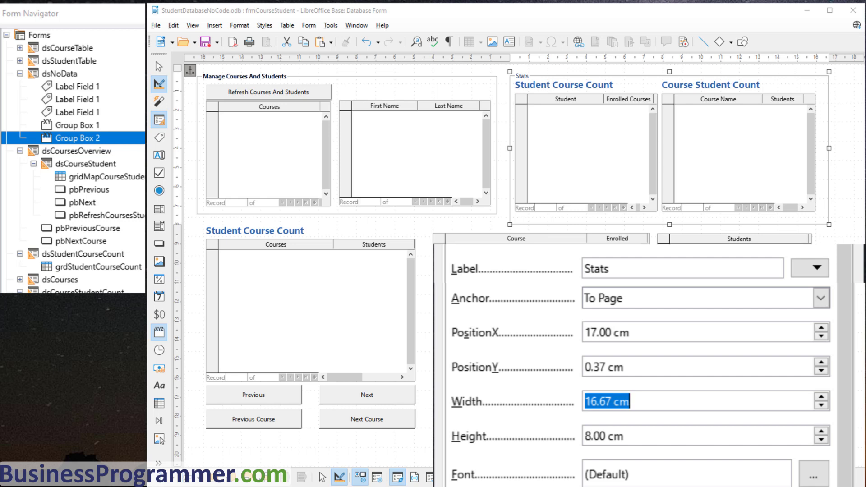
Step: Set the Stats group box's width to 16.34 cm and its height to 7.5 cm
type("16.34")
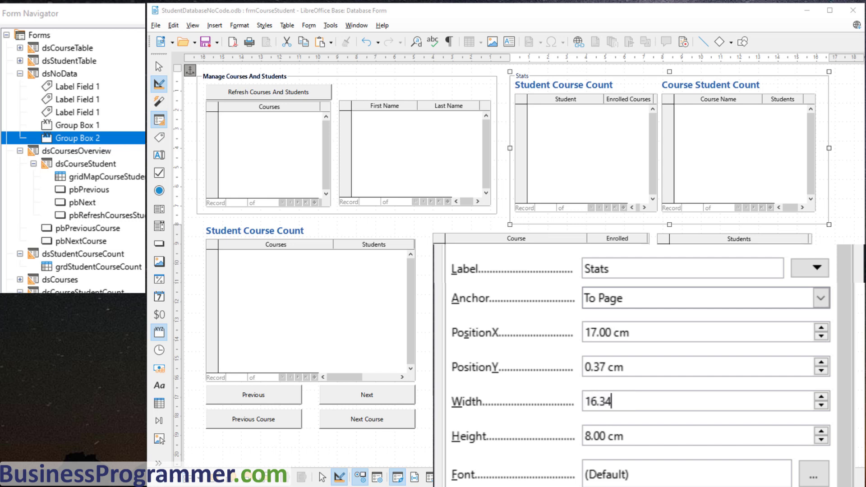
key("Tab")
type("7")
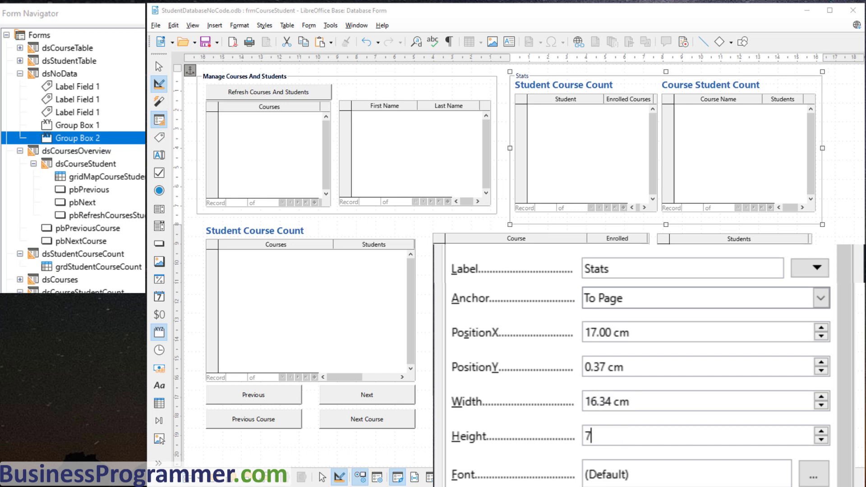
type(".5")
key("Tab")
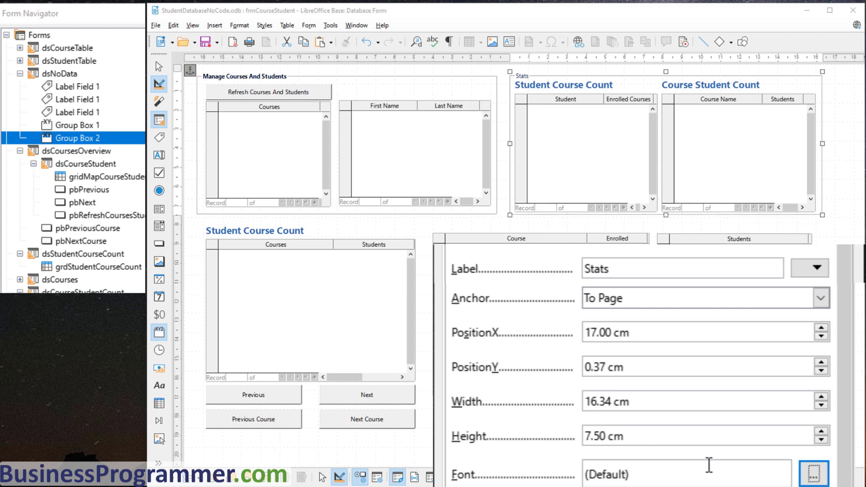
Step: Set the label font of the Stats and Manage Courses And Students group boxes to Segoe UI Bold, 12 pt
left_click(815, 474)
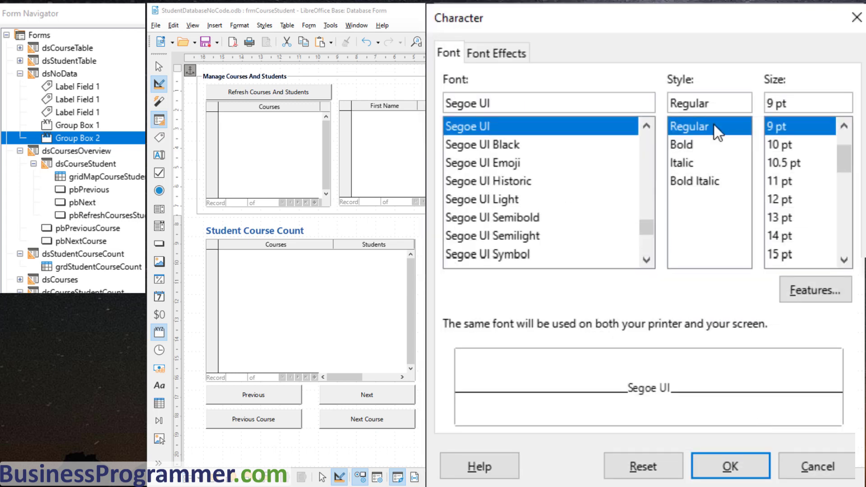
left_click(695, 145)
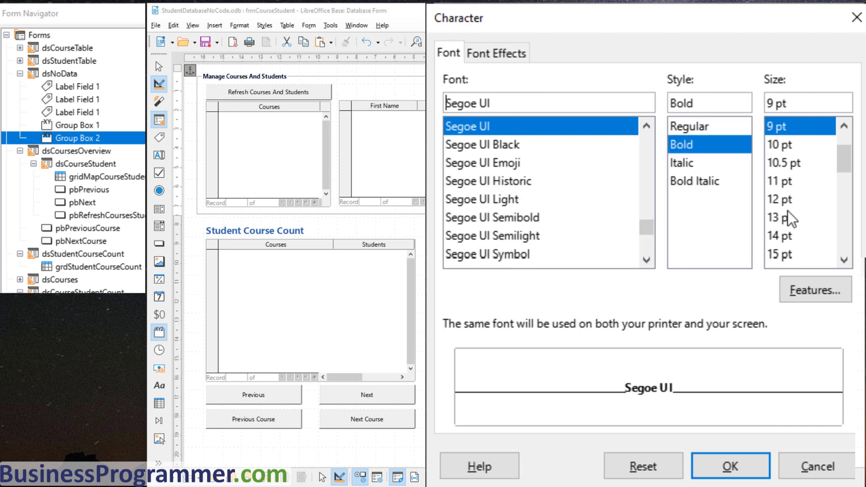
left_click(788, 200)
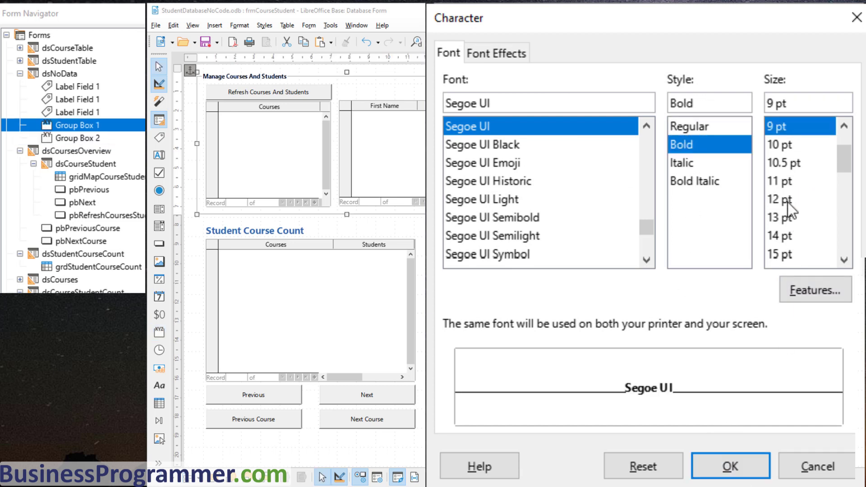
left_click(784, 202)
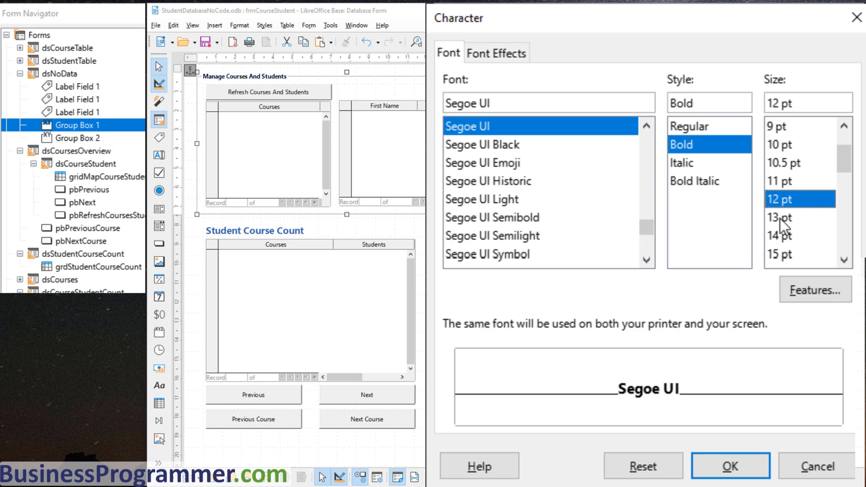
left_click(727, 467)
Step: Add an unlabelled, page-anchored group box, about 12 × 11.5 cm, around the gridMapCourseStudent table, its heading and its four navigation buttons
left_click_drag(198, 222, 424, 441)
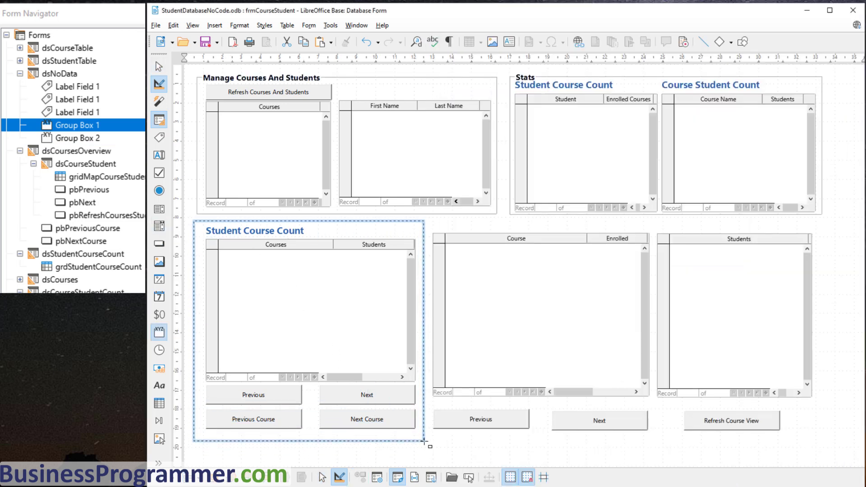
double_click(423, 441)
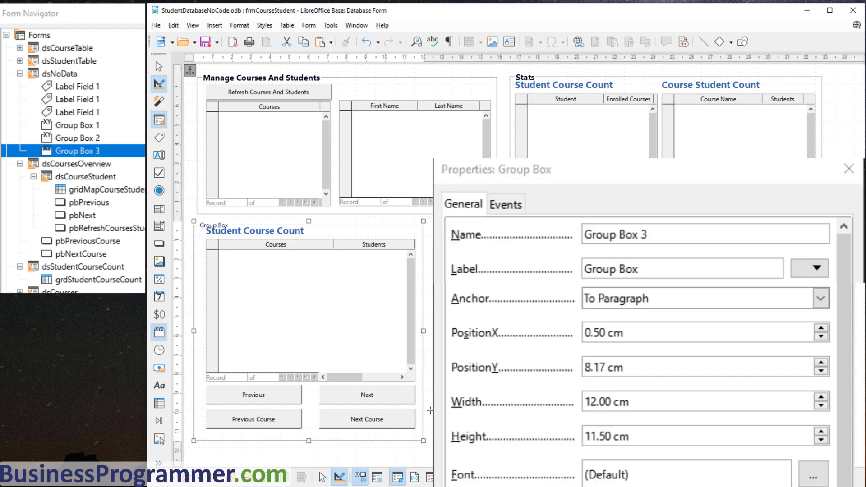
left_click(440, 270)
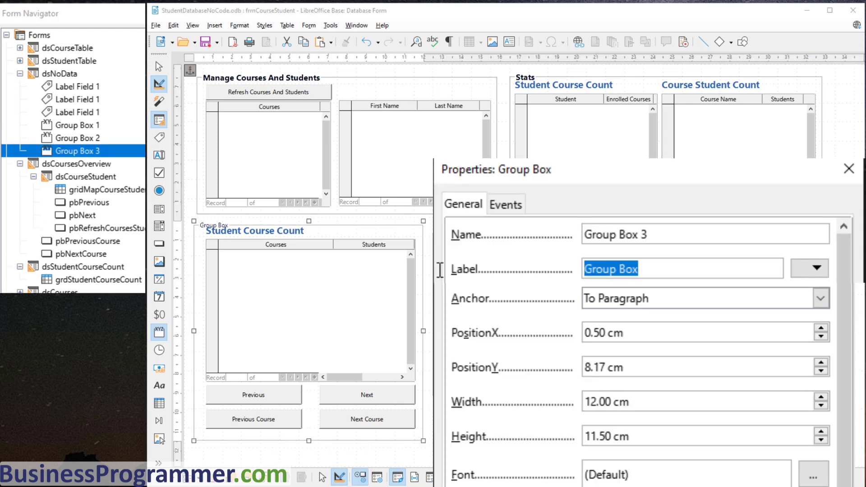
key("BackSpace")
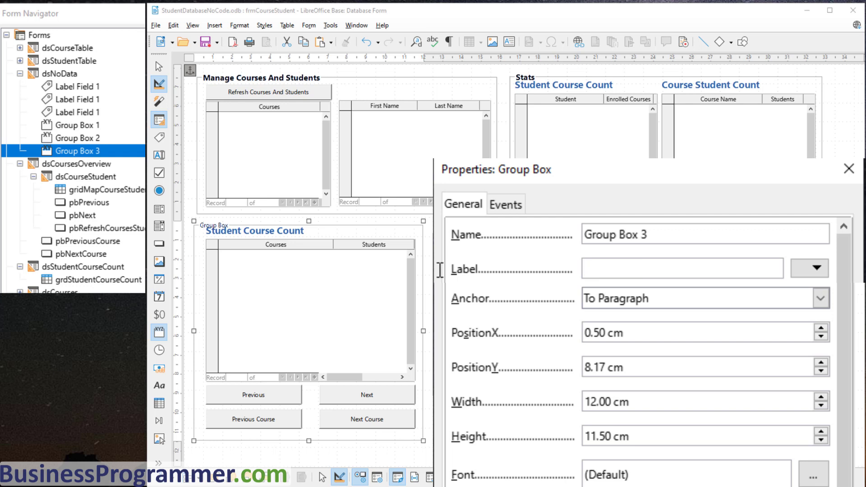
left_click(707, 298)
left_click(687, 350)
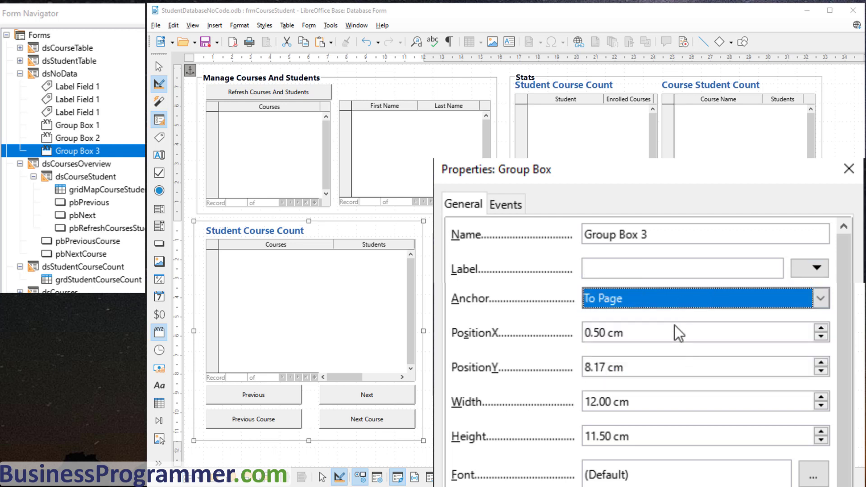
Step: Position the group box around the gridMapCourseStudent table at X 0.67 cm, Y 8.25 cm and size it to 11.6 × 11.1 cm
key("Tab")
key("Tab")
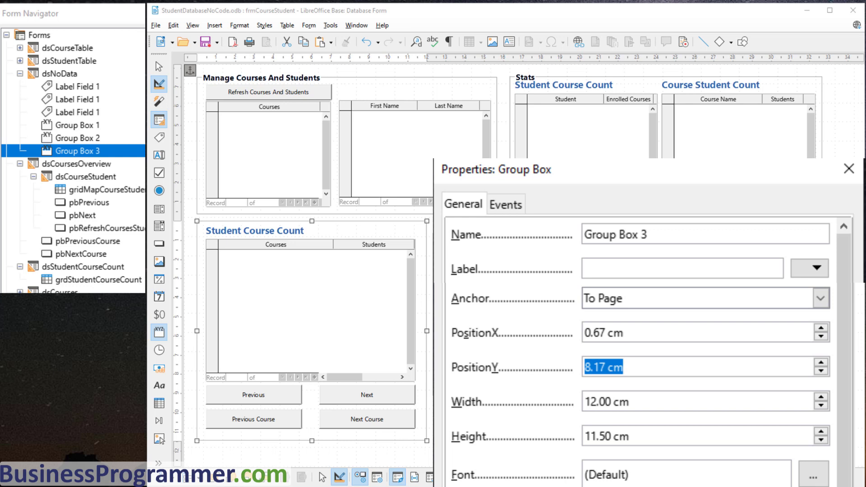
type("8.25")
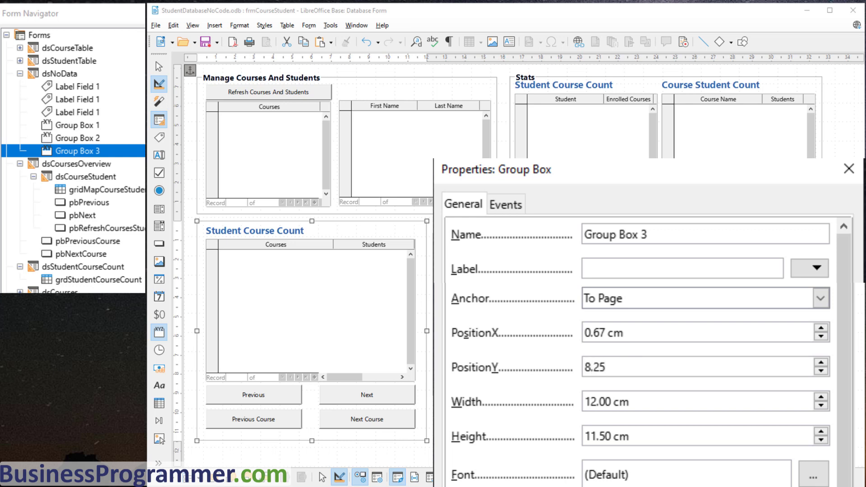
key("Tab")
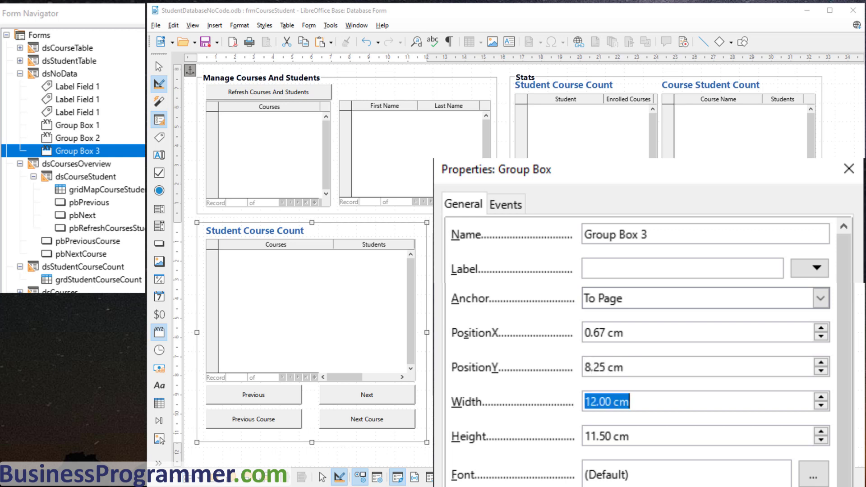
type("11.6")
key("Tab")
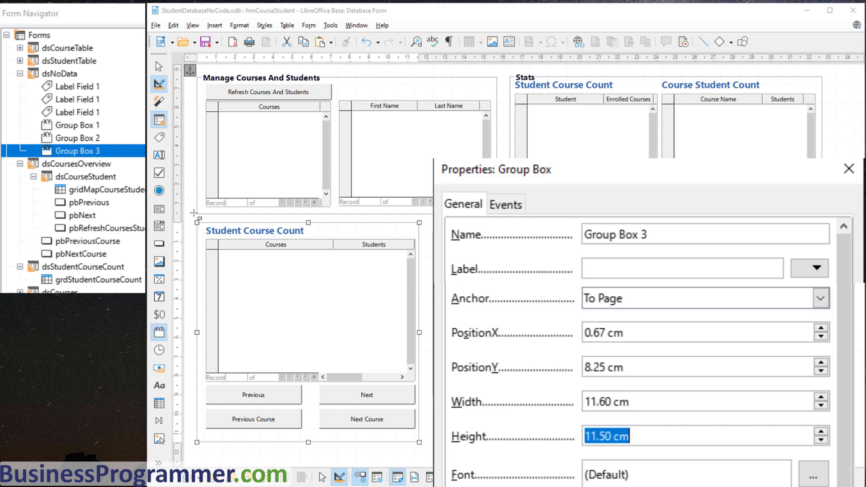
type("11.1")
key("Tab")
Step: Add a page-anchored group box labelled Students In Courses, about 20.5 × 11.17 cm, around the Course and Students tables and their three buttons
left_click(214, 301)
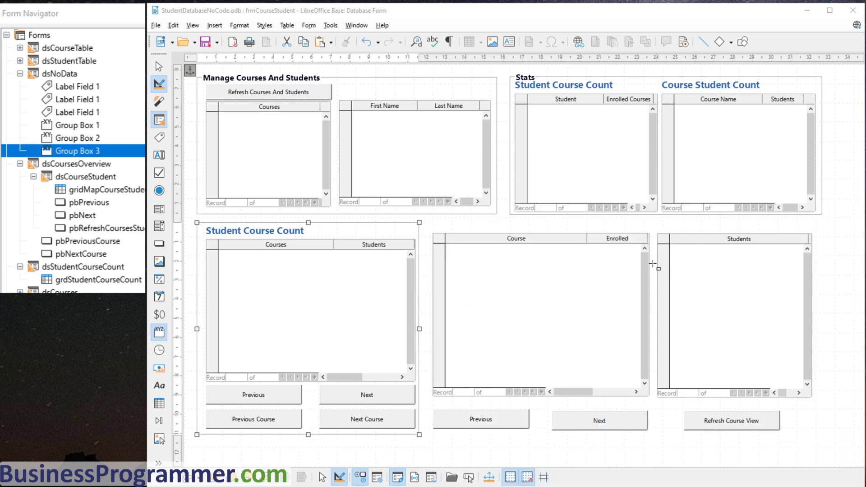
left_click_drag(431, 224, 823, 437)
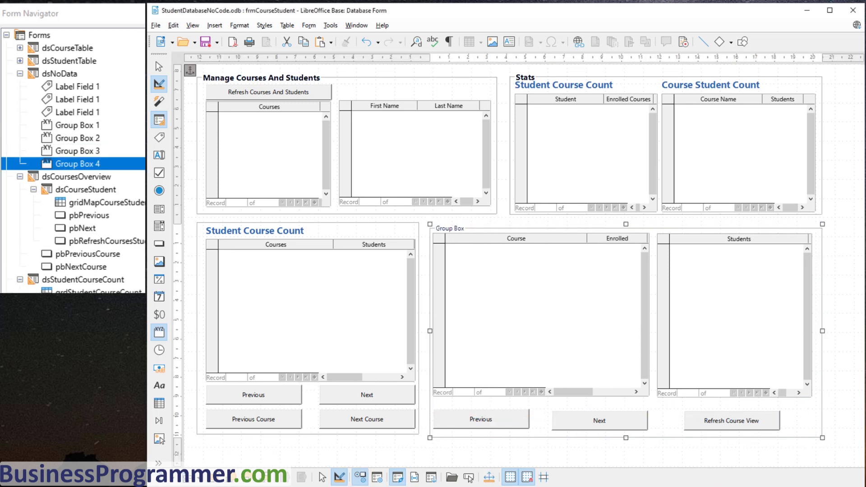
type("Students I")
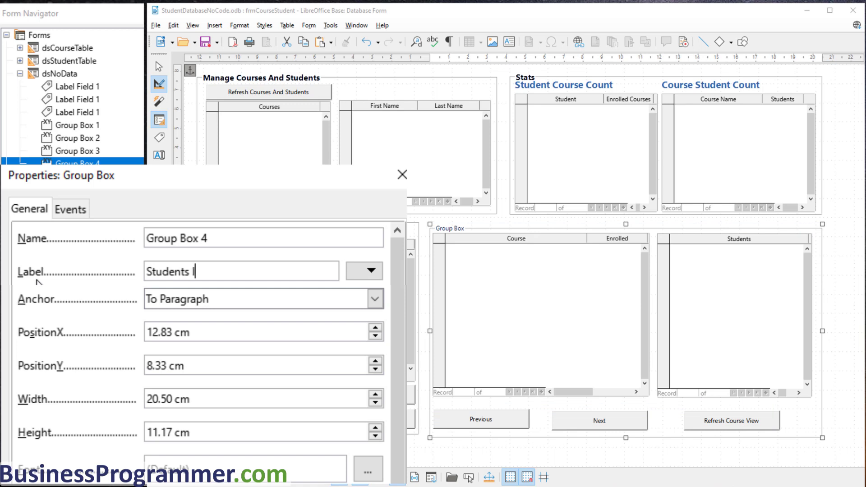
type("n Courses")
left_click(240, 301)
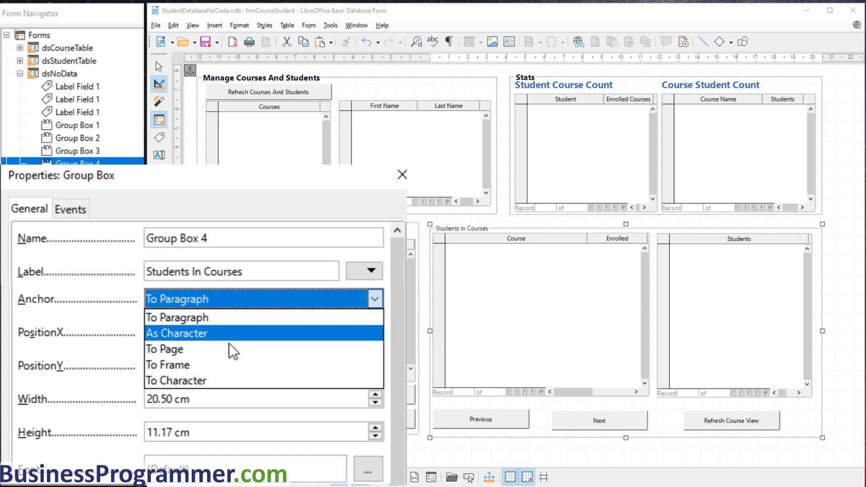
left_click(228, 354)
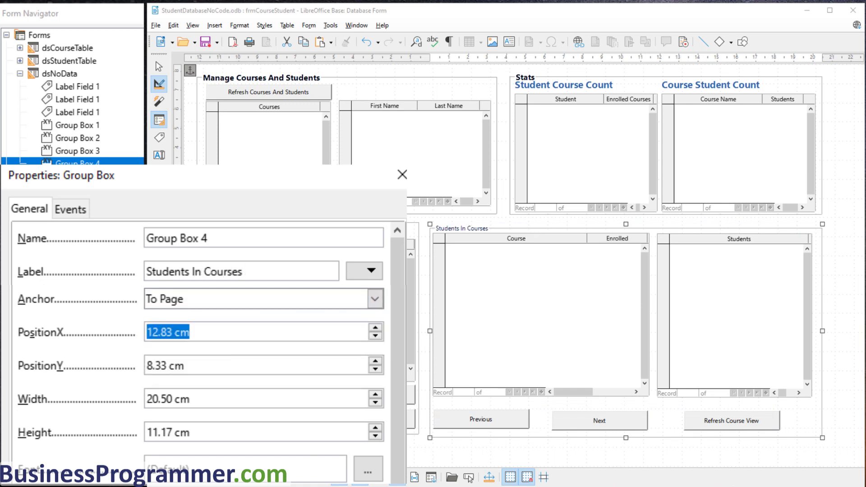
Step: Position the Students In Courses group box at X 12.5 cm, Y 8 cm and set its size to 20.84 × 11.33 cm
type("12.5")
key("Tab")
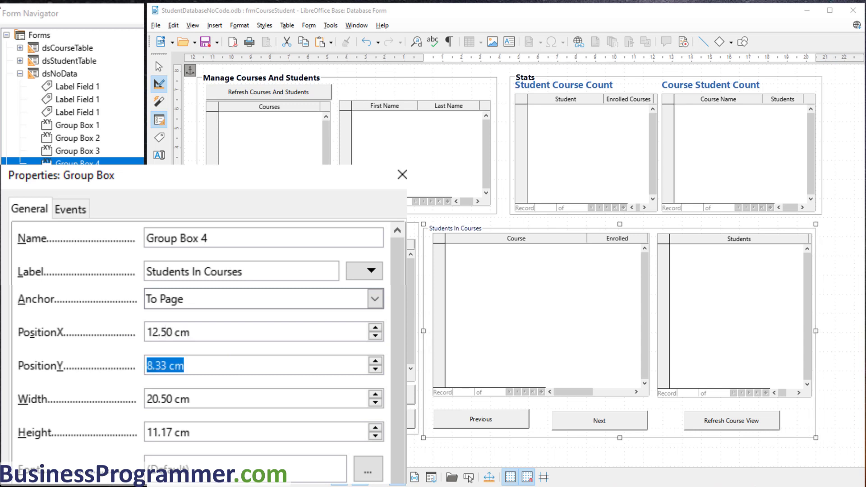
type("8")
key("Tab")
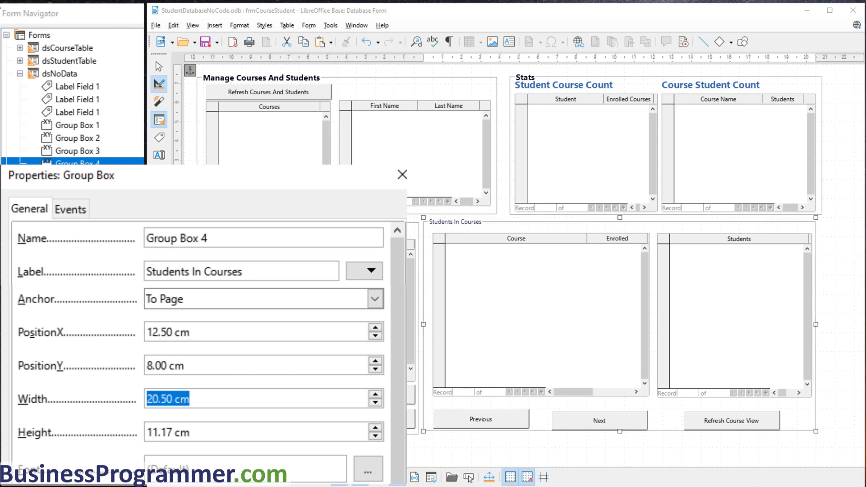
type("20.84")
key("Tab")
type("11.33")
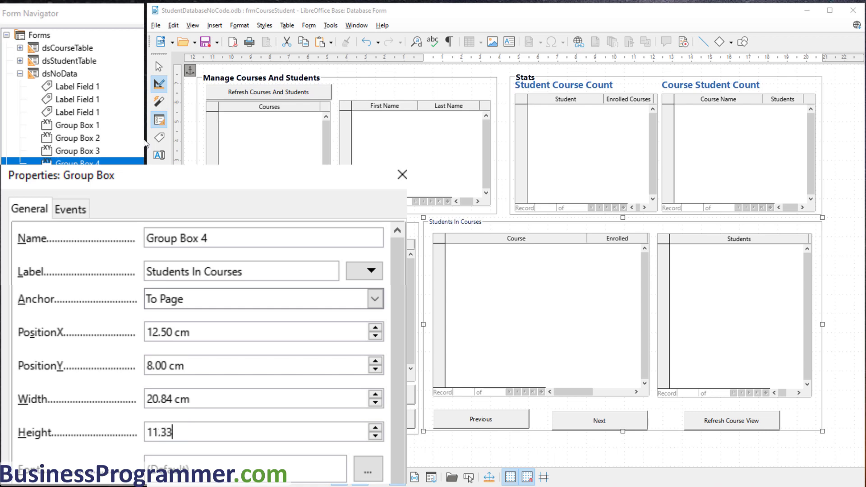
Step: Set the label font of the Students In Courses group box to Segoe UI Bold, 12 pt
left_click(367, 472)
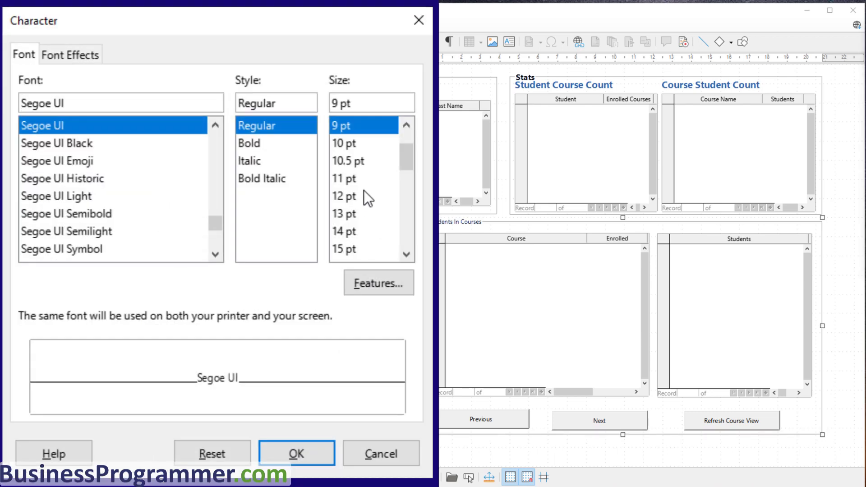
left_click(353, 195)
left_click(271, 143)
left_click(297, 453)
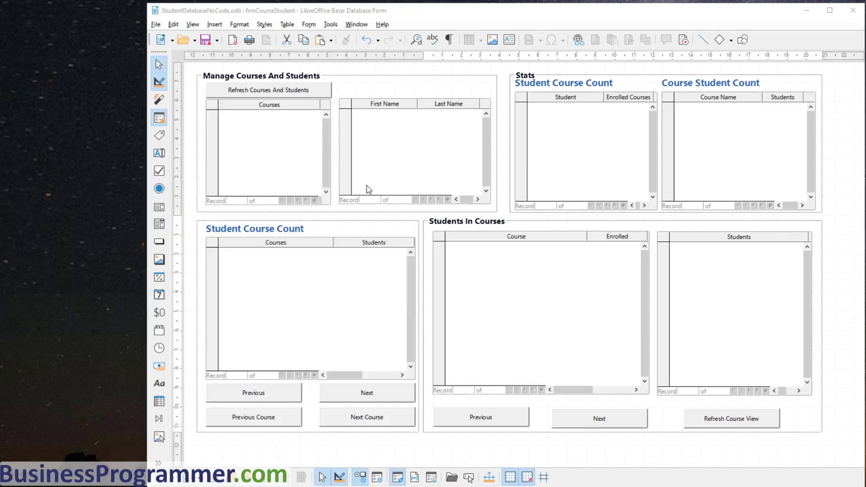
Step: Make the Drawing tools available and draw a background rectangle about 32.5 × 20.17 cm across the area of all four group boxes
left_click(193, 26)
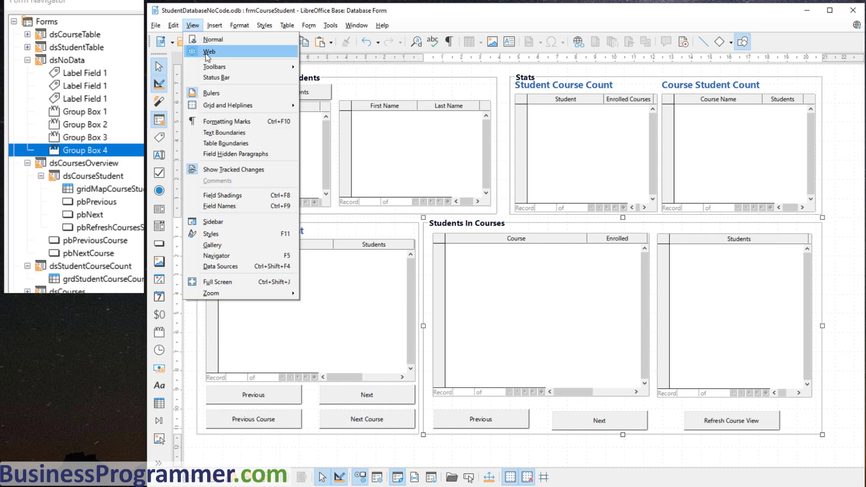
mouse_move(229, 72)
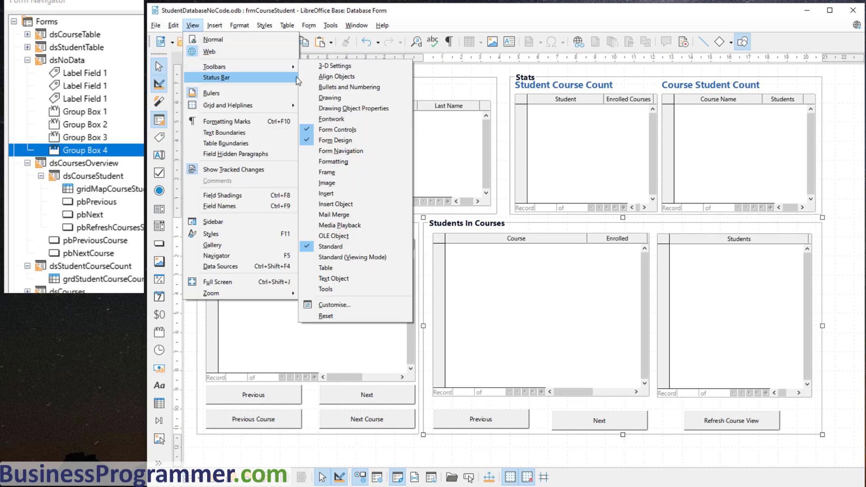
left_click(355, 104)
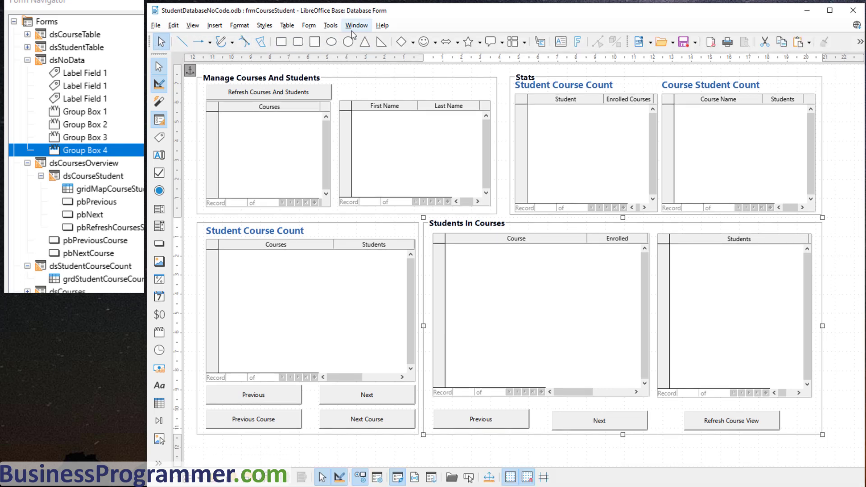
left_click(318, 44)
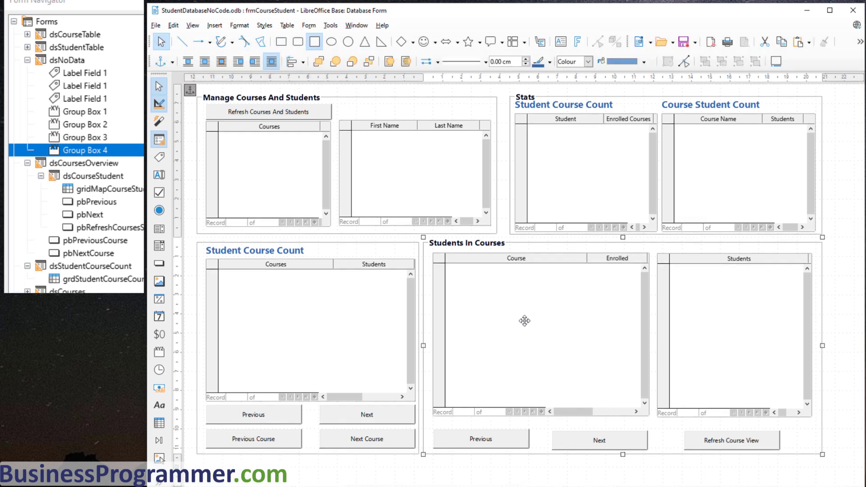
mouse_move(839, 473)
left_mouse_down()
mouse_move(592, 204)
mouse_move(487, 165)
mouse_move(184, 157)
mouse_move(217, 106)
mouse_move(157, 85)
left_mouse_up()
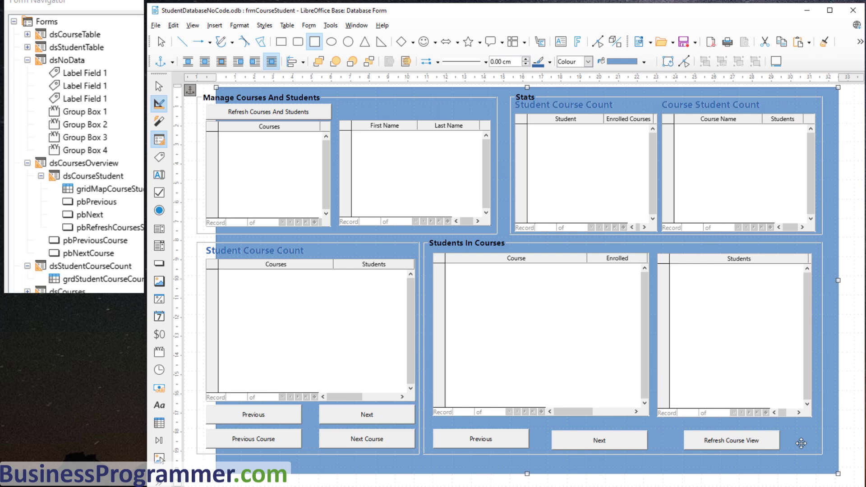
Step: Change the background rectangle's area fill to the light blue colour with hex value bcd6e8
right_click(835, 466)
left_click(799, 282)
left_click(741, 291)
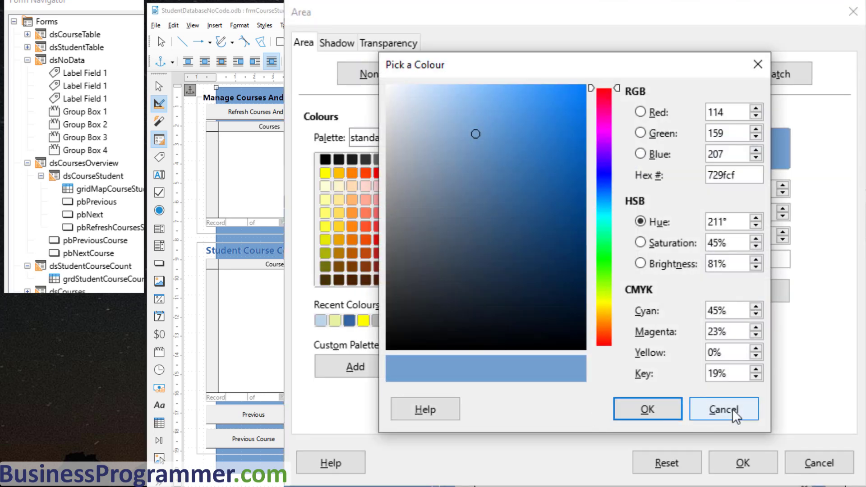
left_click(736, 411)
left_click_drag(781, 260, 664, 266)
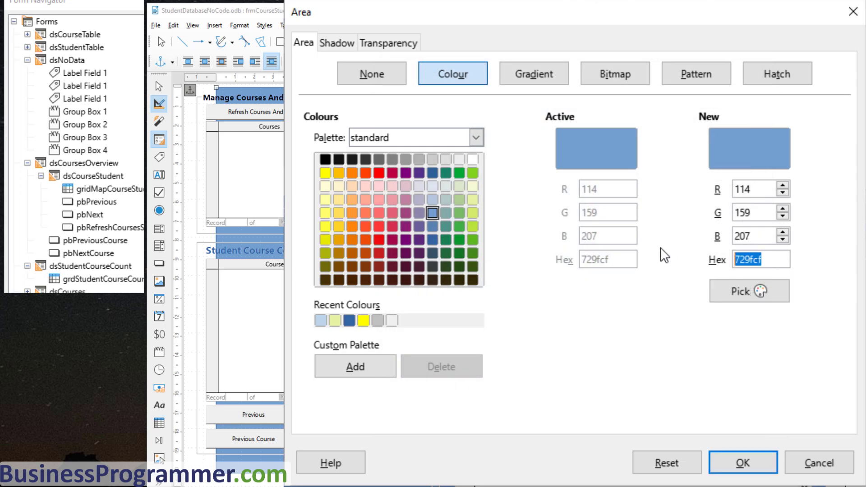
type("bcd6e8")
left_click(750, 465)
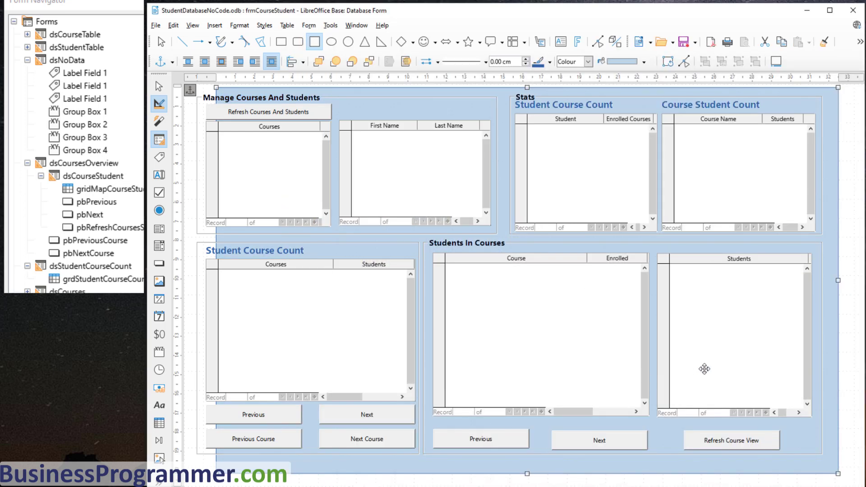
Step: Set the background rectangle's width to 33.34 cm and its height to 19.67 cm
right_click(817, 458)
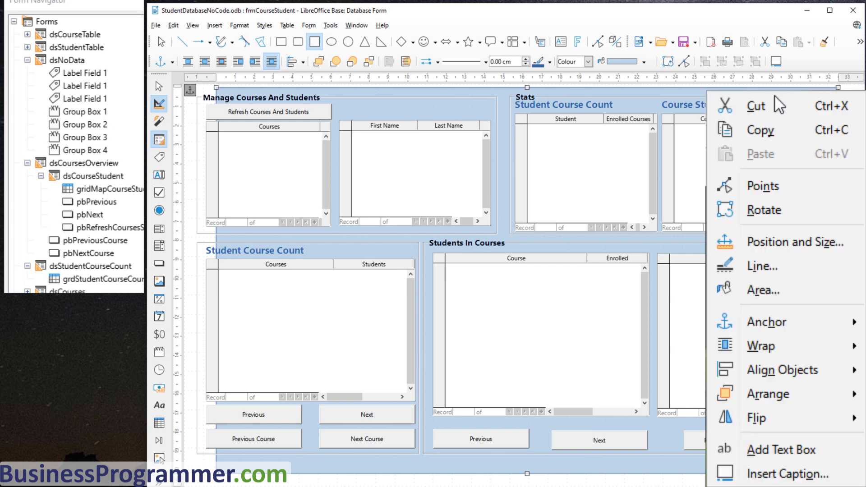
left_click(785, 244)
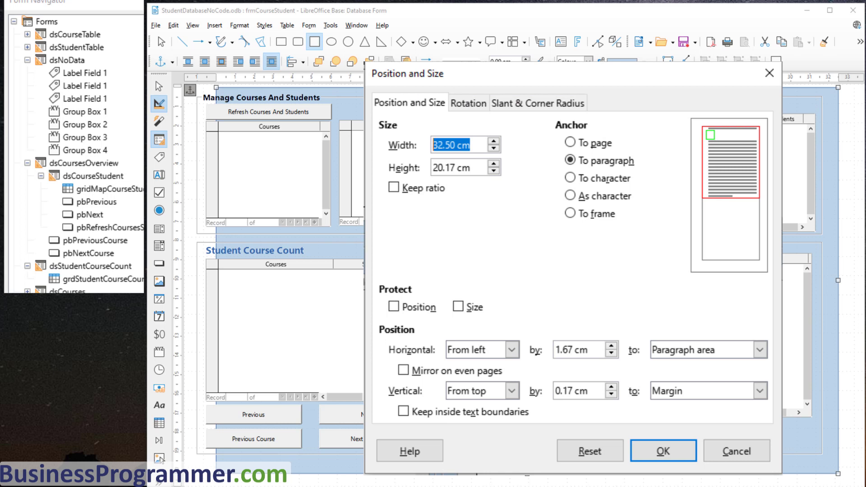
type("33.34")
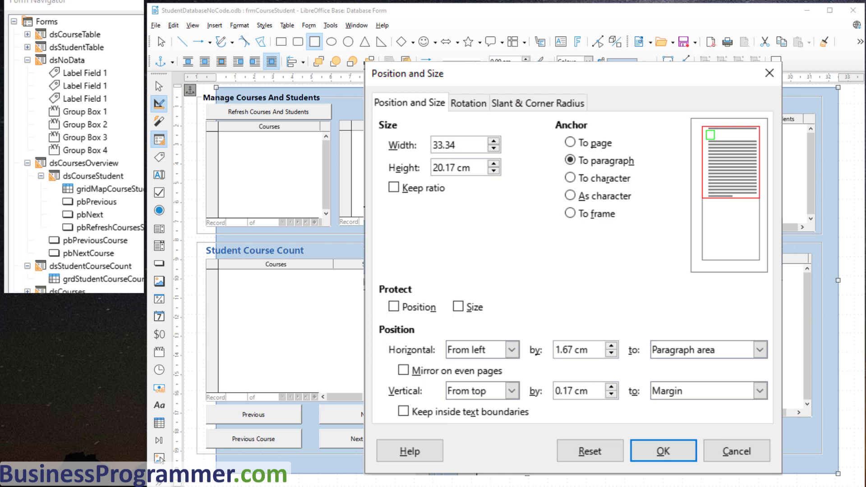
key("Tab")
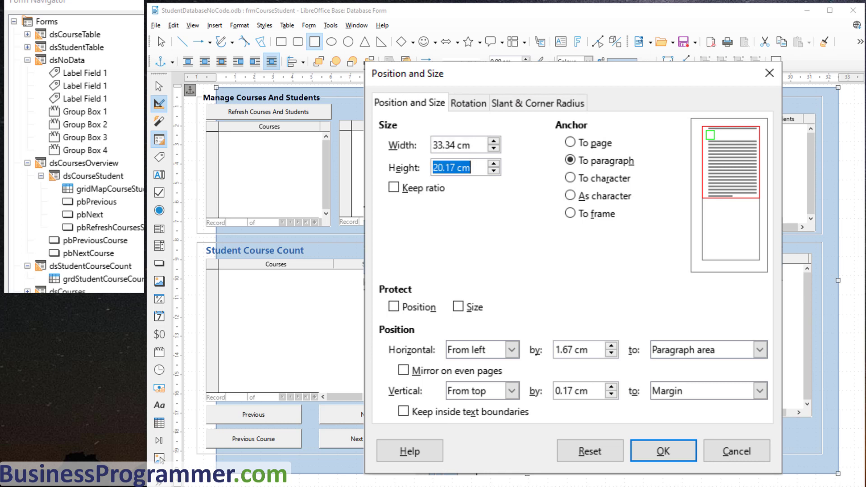
type("19.67")
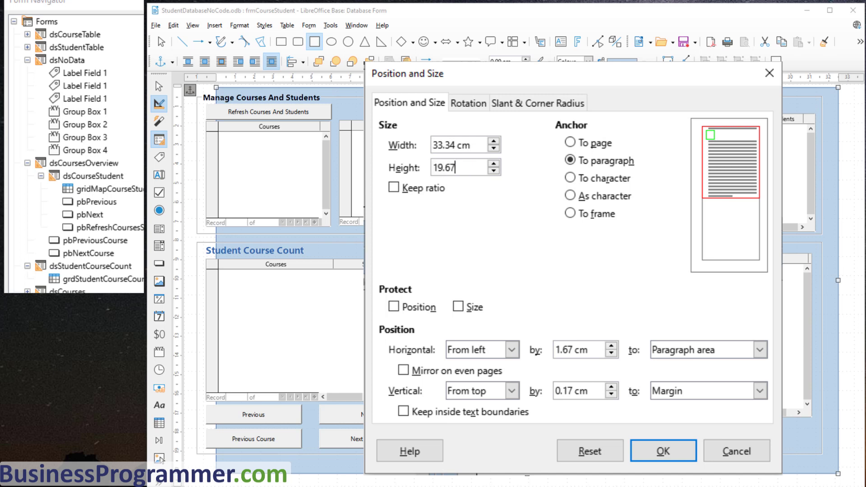
key("Tab")
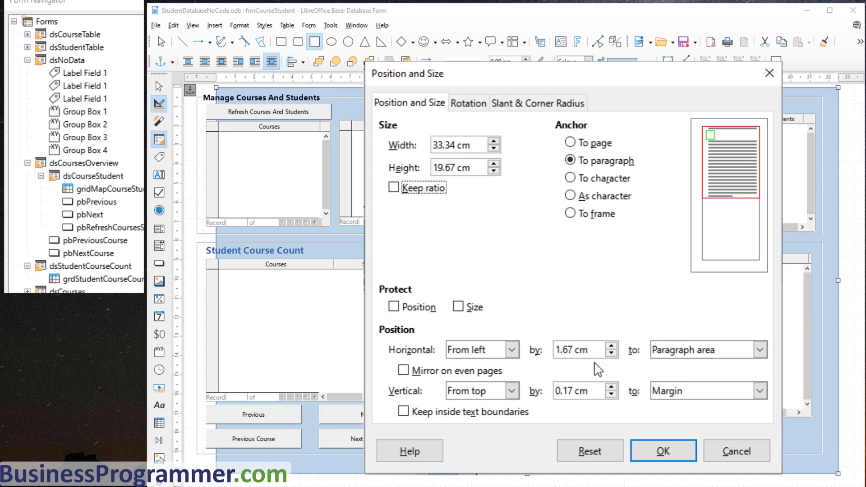
Step: Set the background rectangle's horizontal position to 0.33 cm from the left of the paragraph area
left_click(596, 350)
left_click_drag(596, 350, 556, 350)
type(".33")
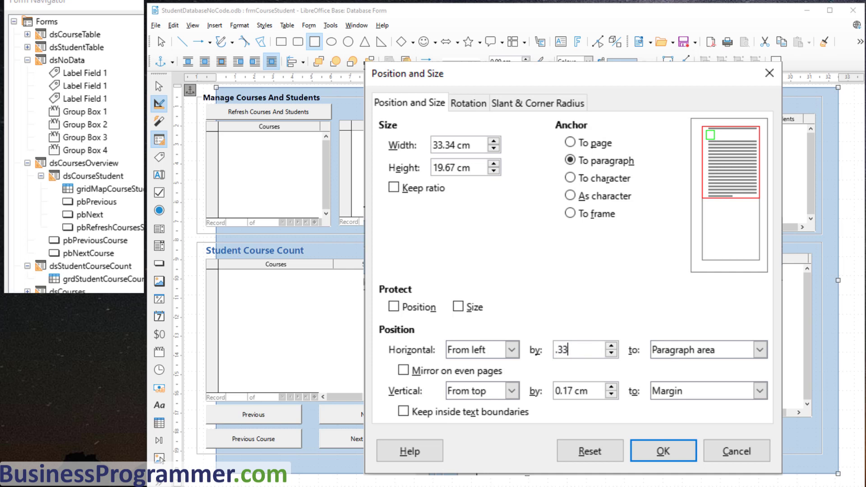
key("Tab")
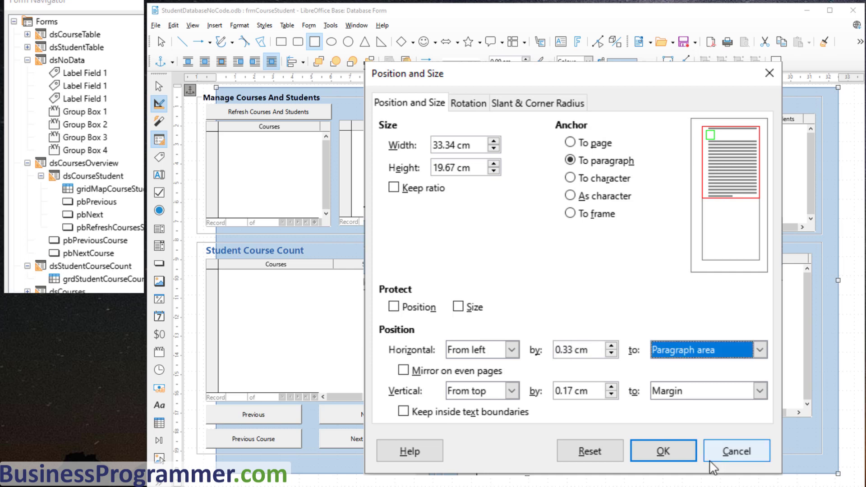
left_click(664, 454)
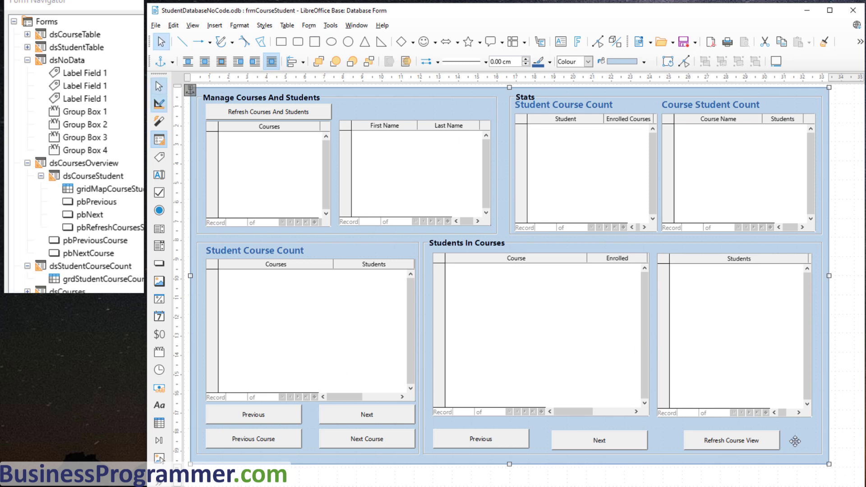
Step: Send the background rectangle to the back, deselect it, and leave design mode to run the form with its data
right_click(797, 462)
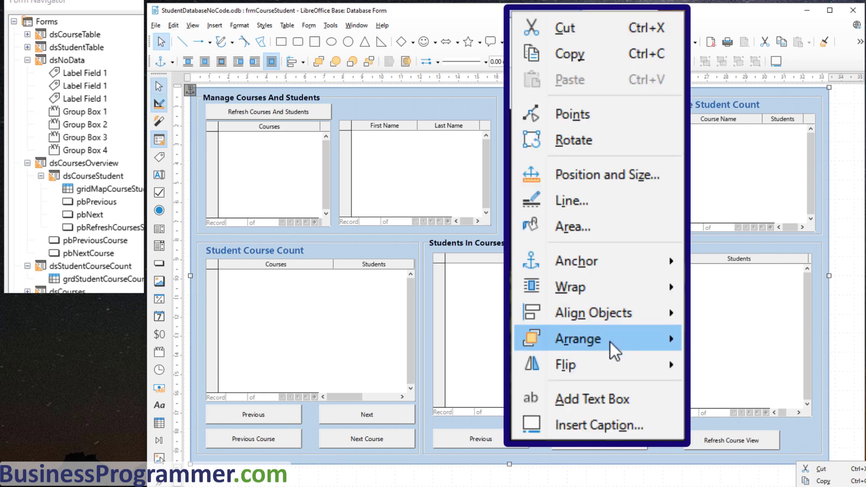
mouse_move(610, 340)
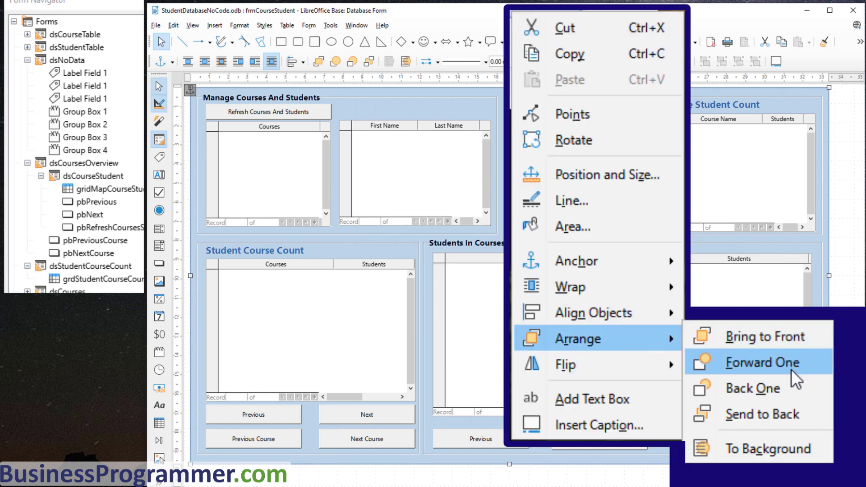
left_click(787, 414)
key("Escape")
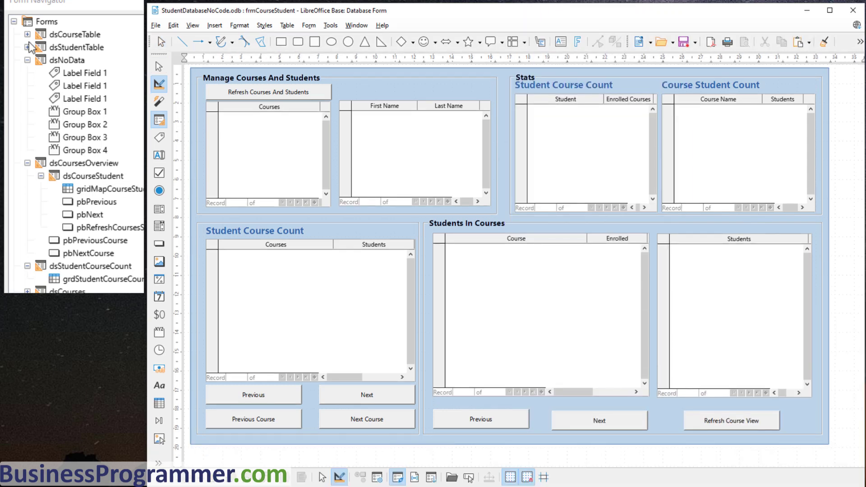
left_click(159, 85)
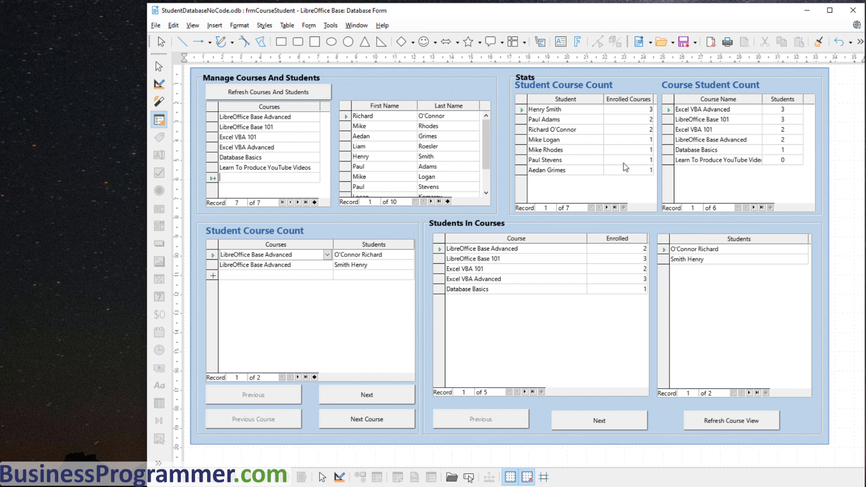
Step: Add the course "YouTube Tutorial" to the Courses table and check the enrolment table's course choices for it
type("YouTube Tutorial")
key("Return")
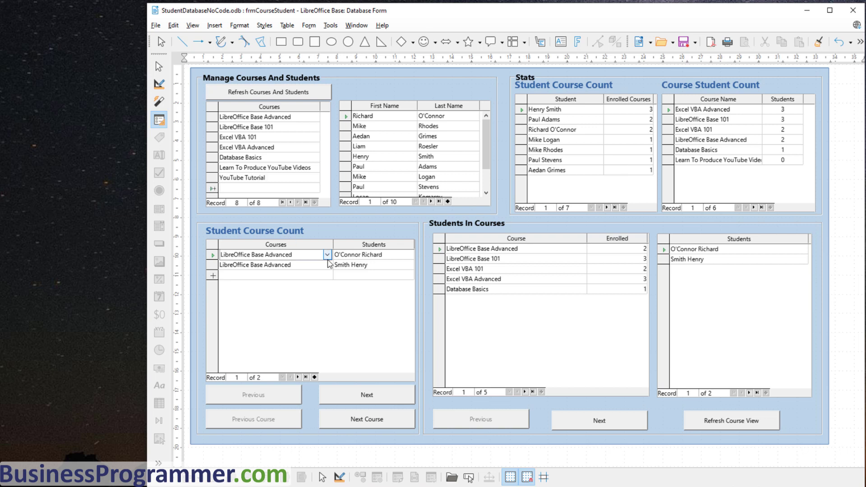
left_click(327, 255)
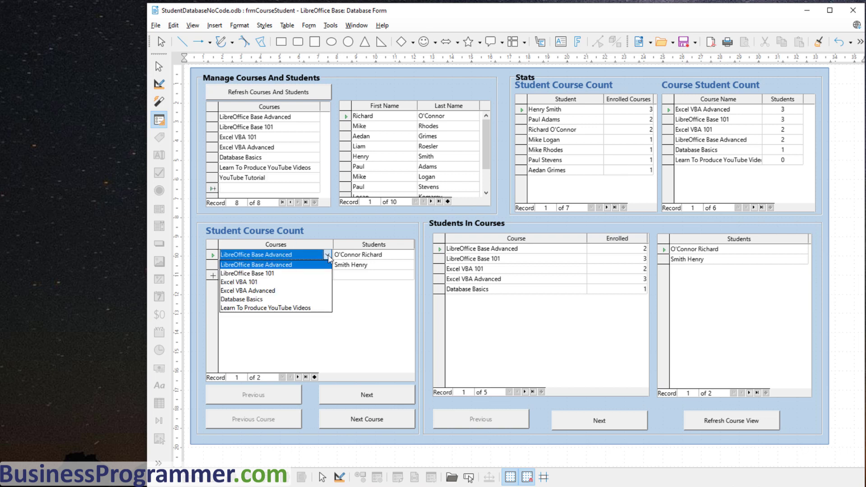
left_click(329, 257)
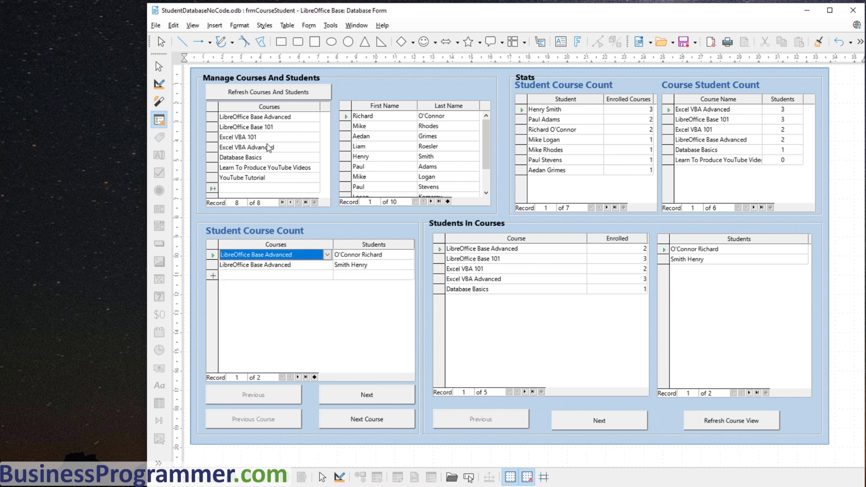
Step: Refresh the courses and students, and check the course choices of the first enrolment record again
left_click(264, 95)
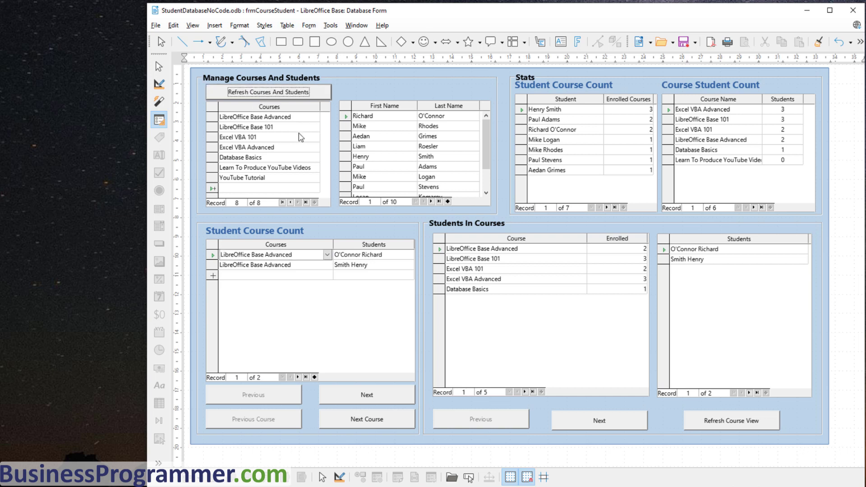
left_click(327, 255)
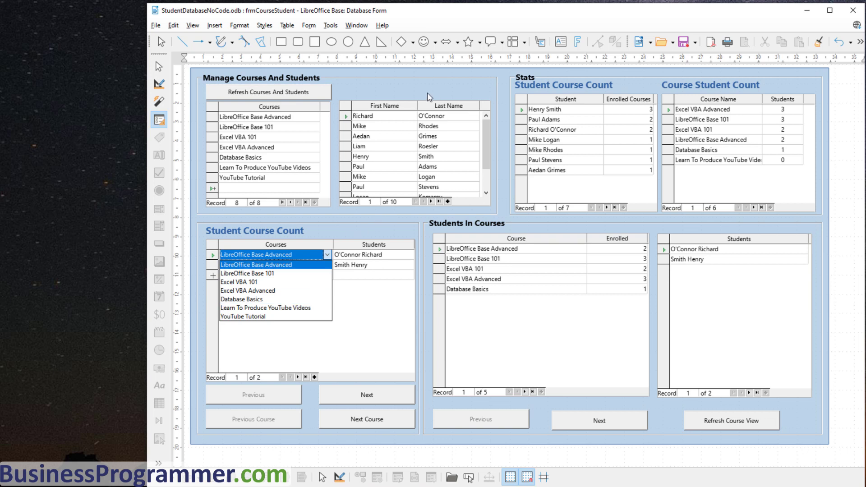
left_click(822, 200)
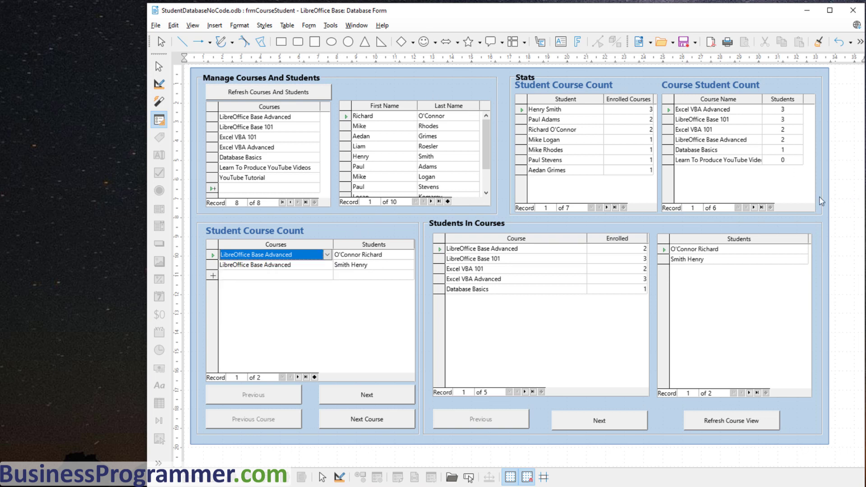